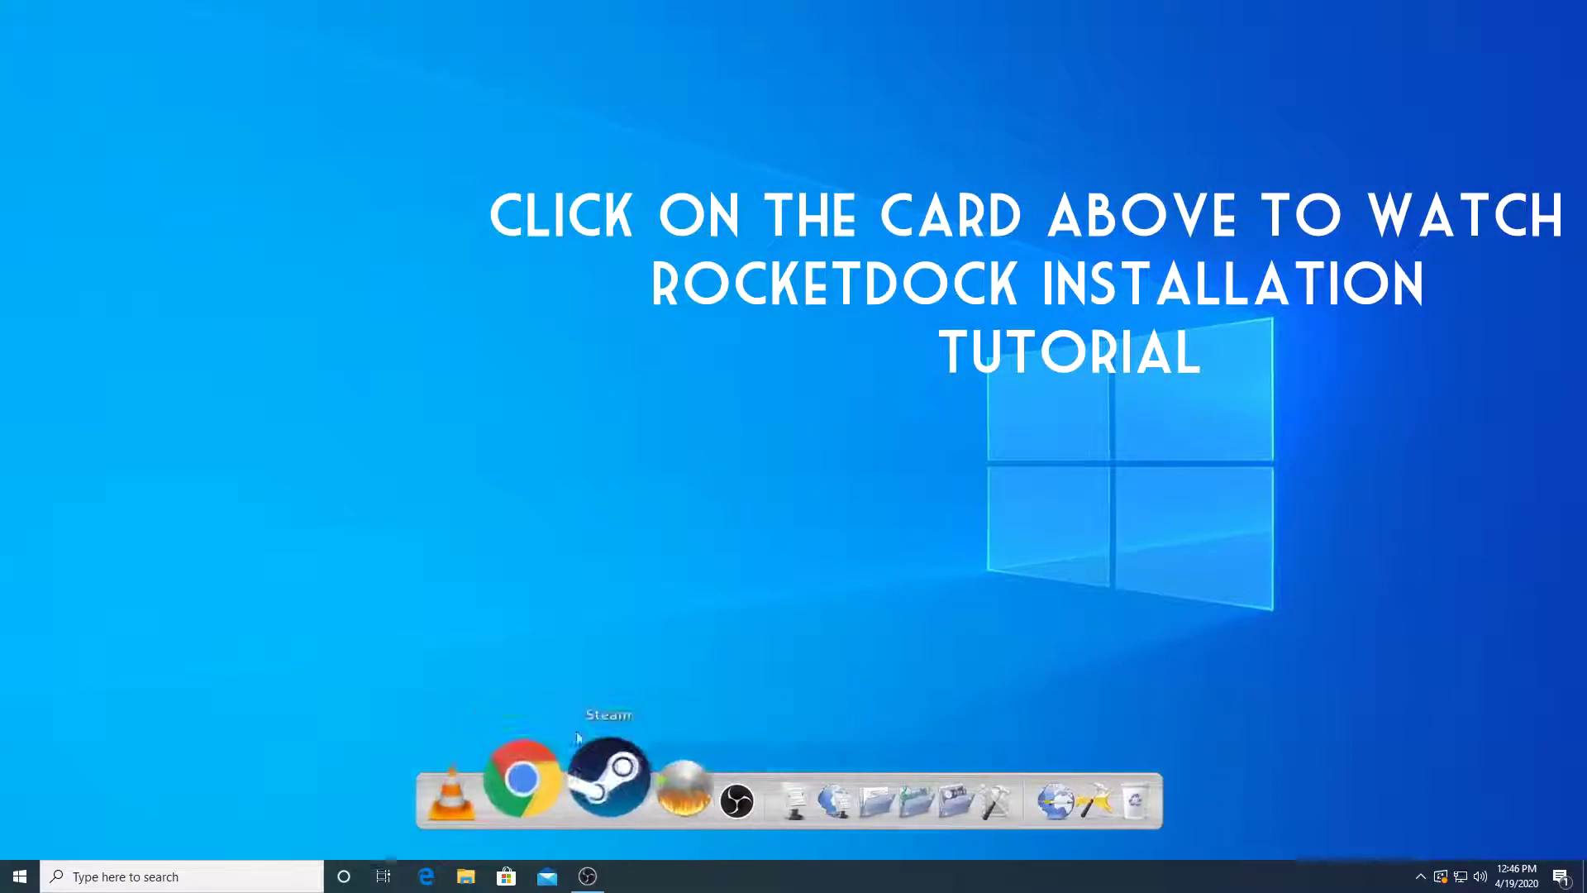
Refresh the desktop three times from its context menu, then launch Google Chrome from the dock
right_click(600, 314)
left_click(625, 360)
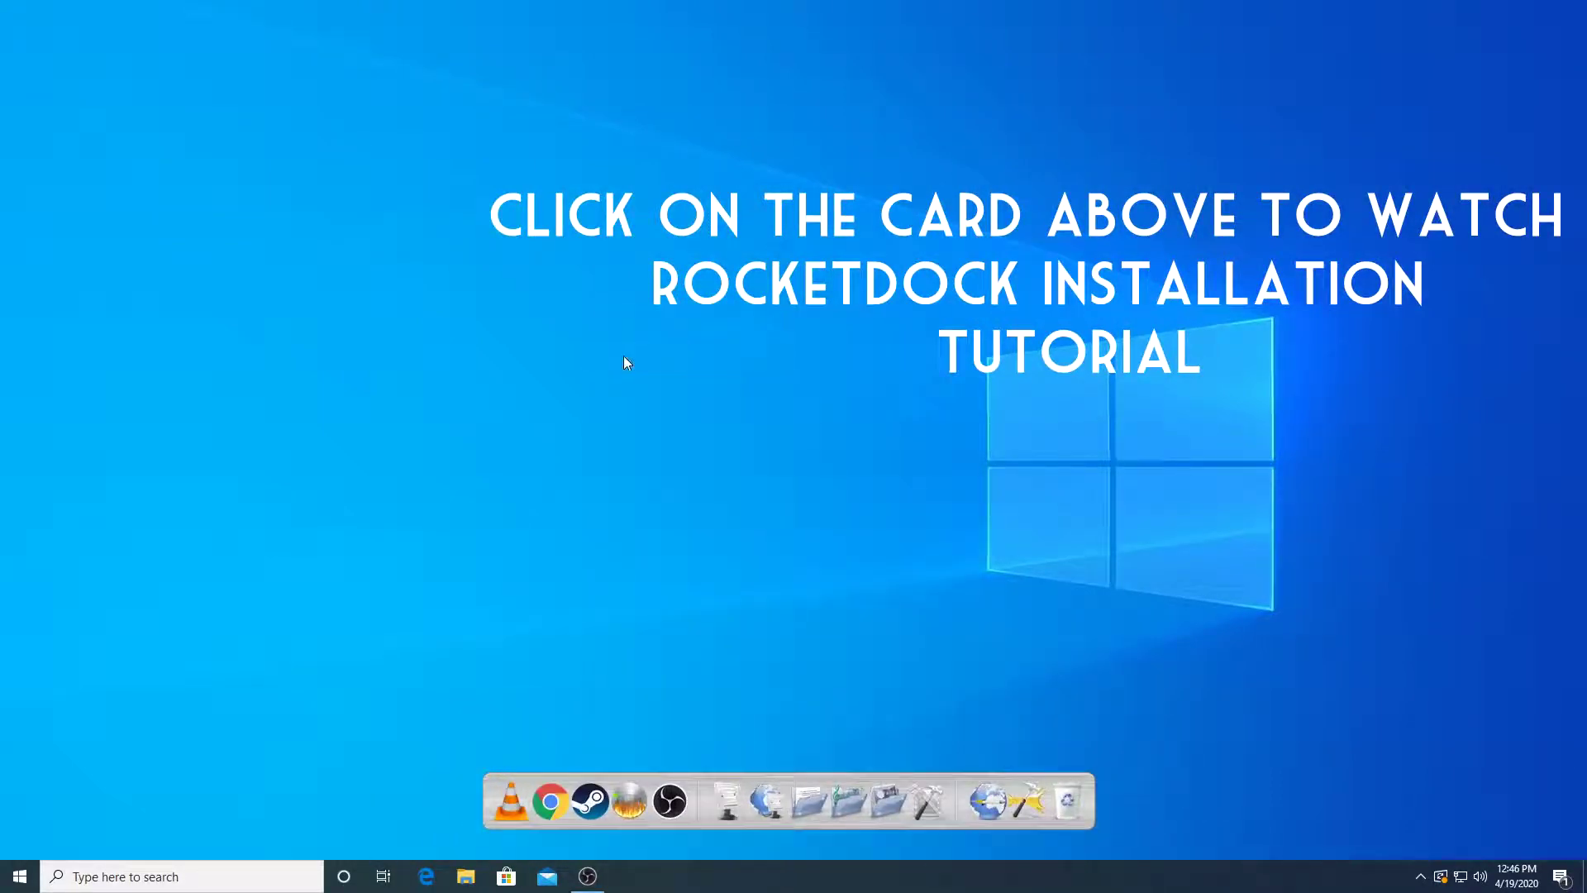
right_click(613, 295)
left_click(657, 335)
right_click(656, 295)
left_click(688, 342)
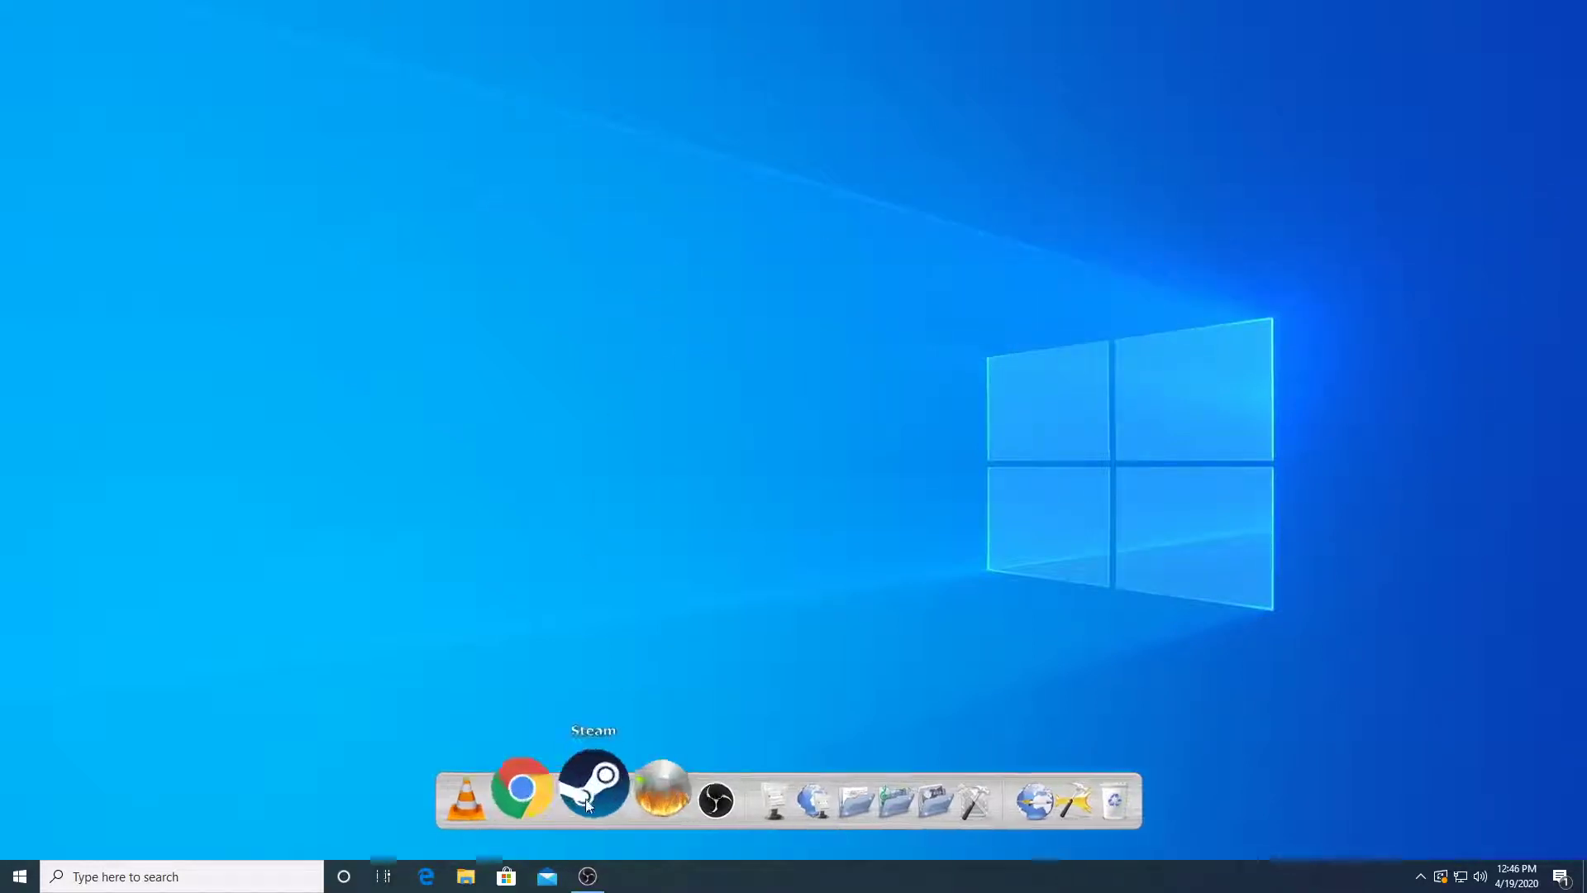
left_click(546, 799)
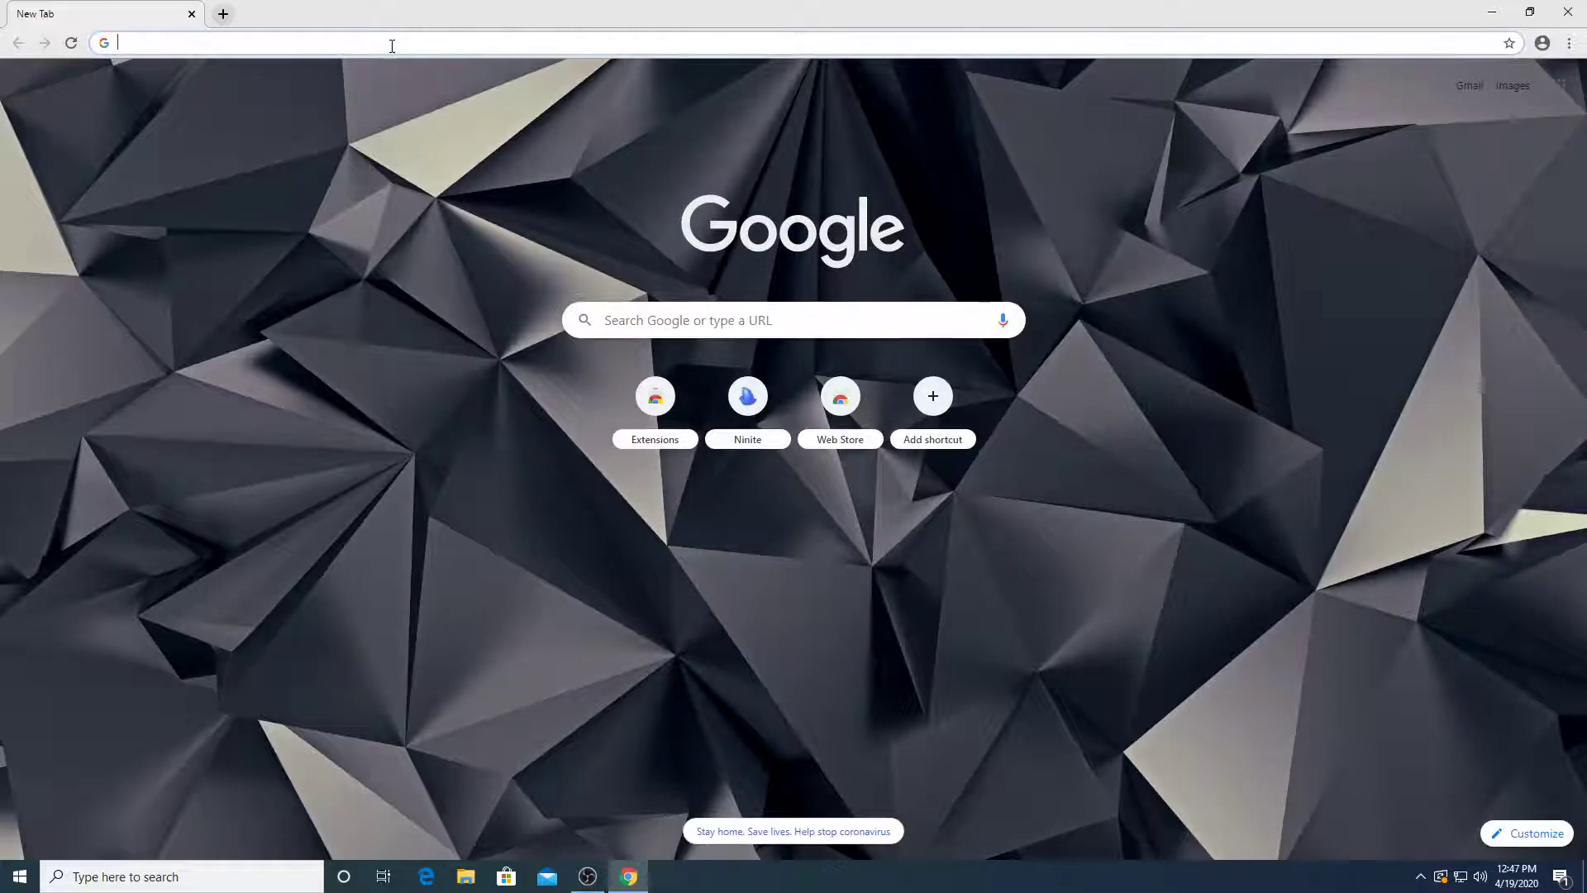
Go to deviantart.com by entering 'deviantar' in the address bar and taking the suggestion
left_click(392, 46)
type("devi")
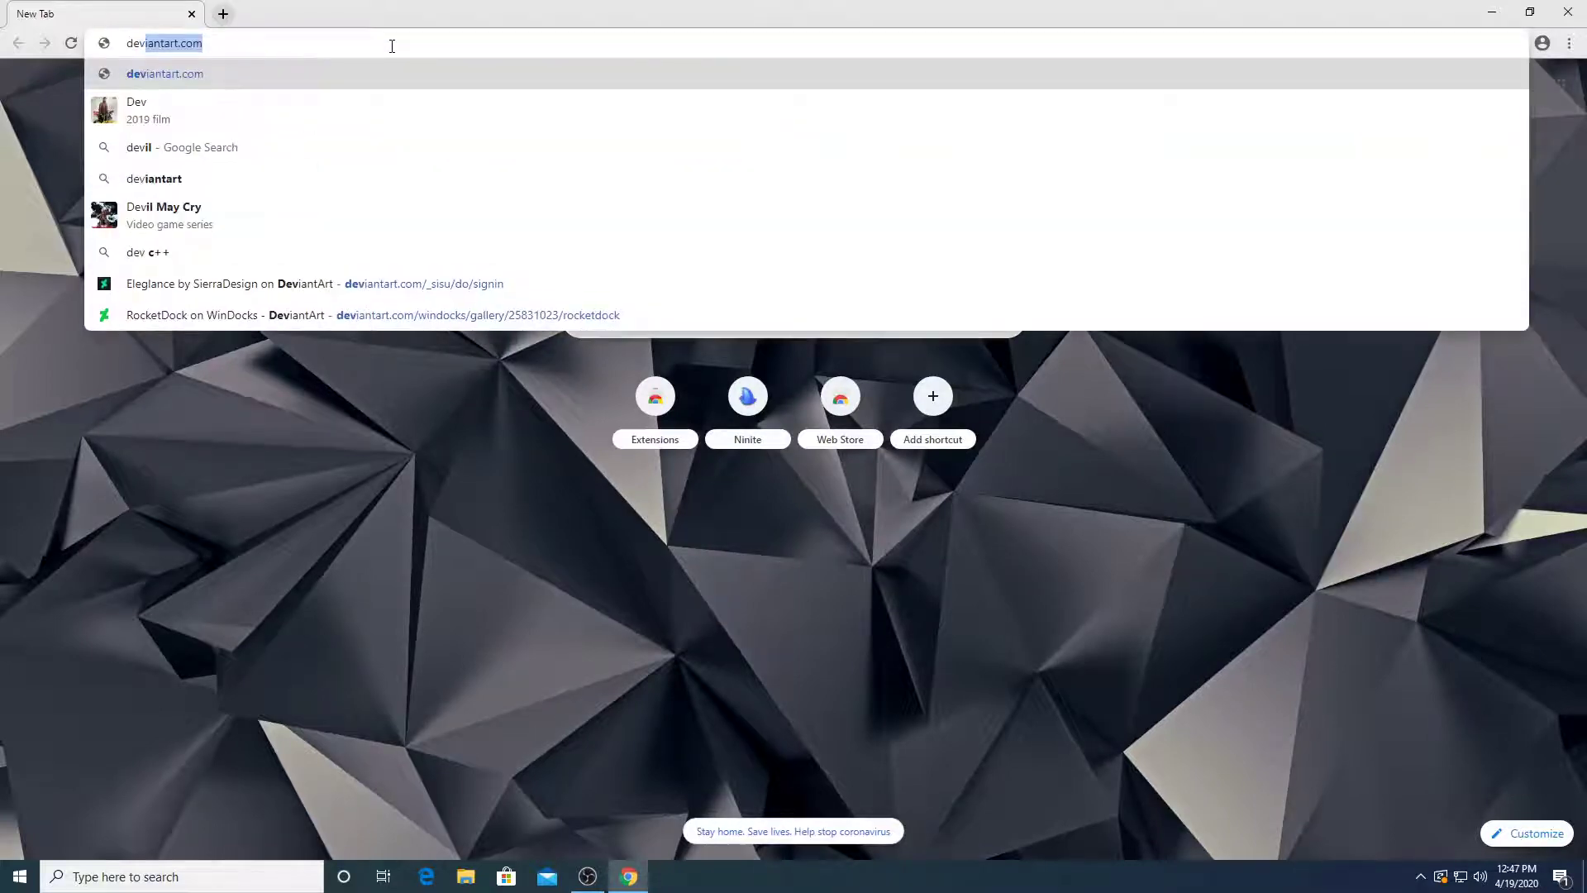
type("antar")
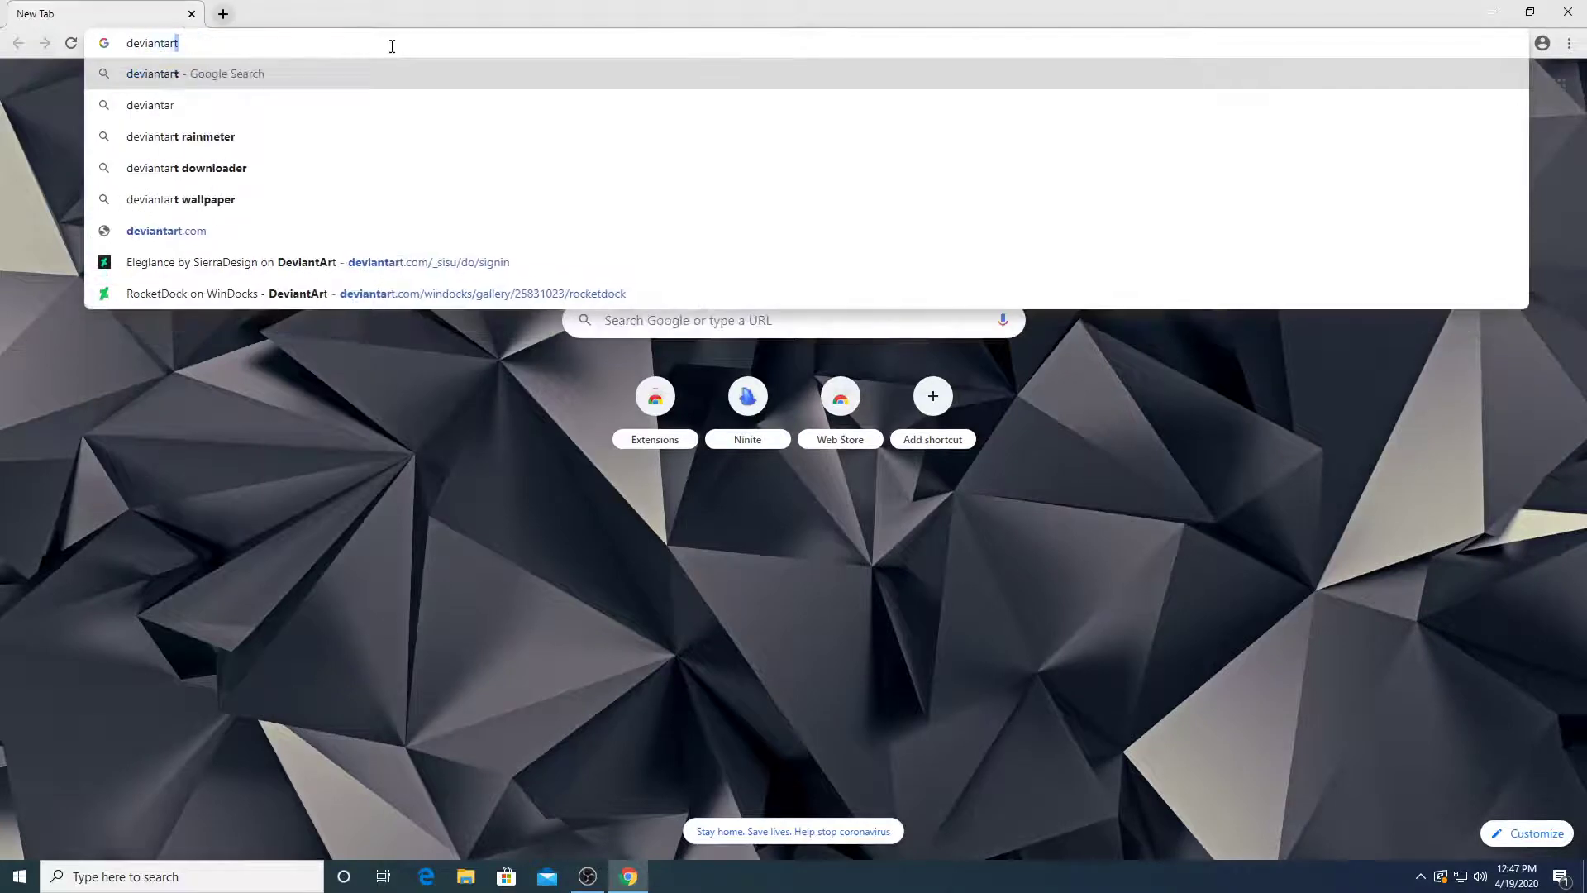
key("Down")
key("Down")
key("Down")
key("Down")
key("Down")
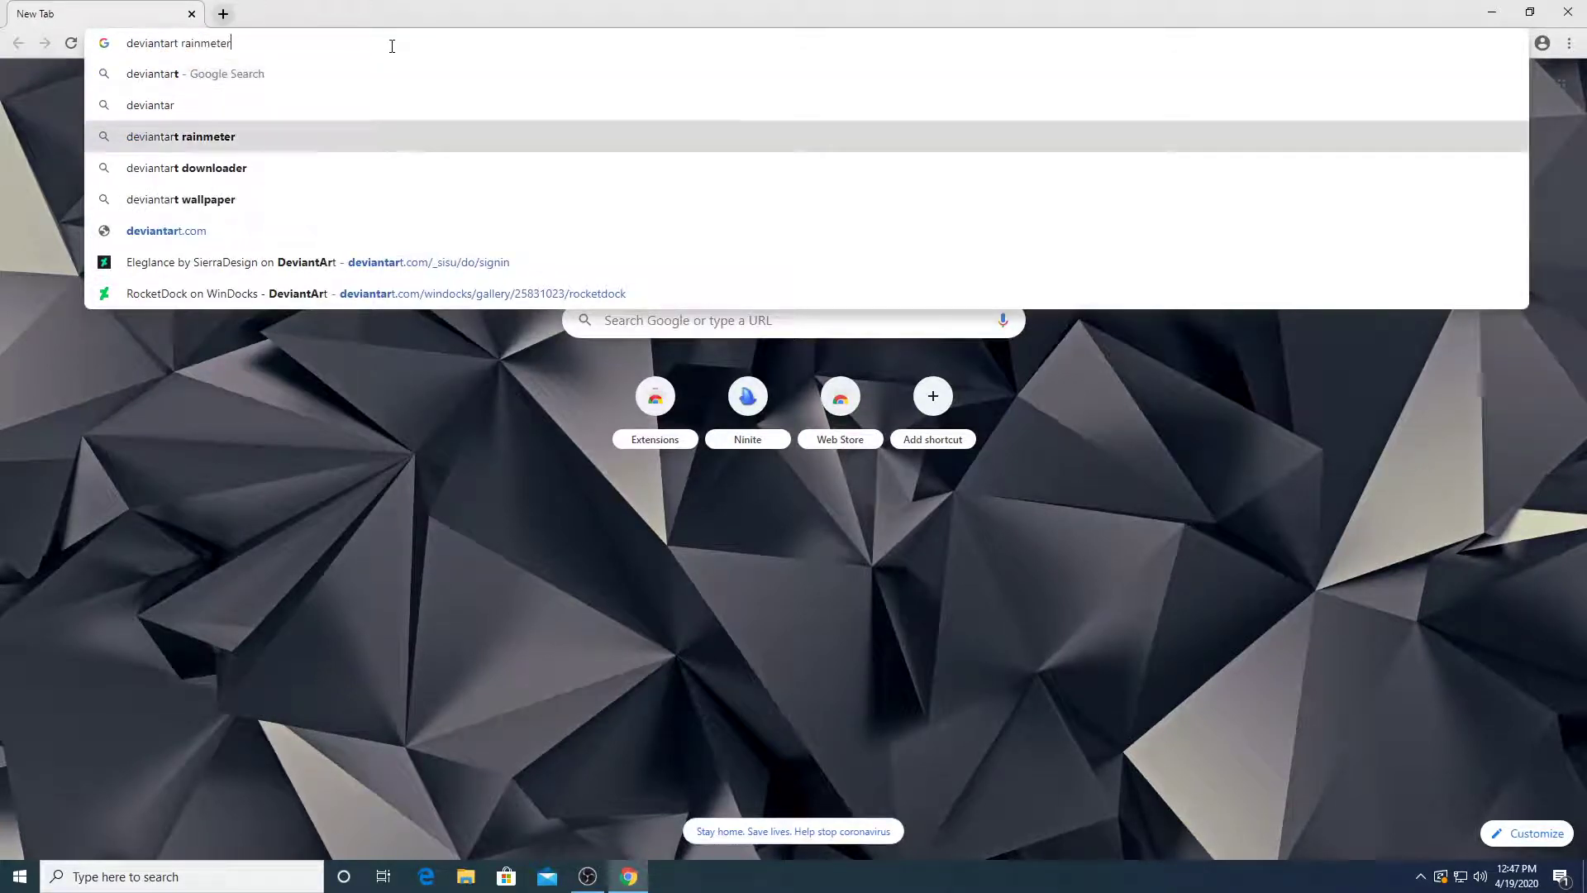
key("Return")
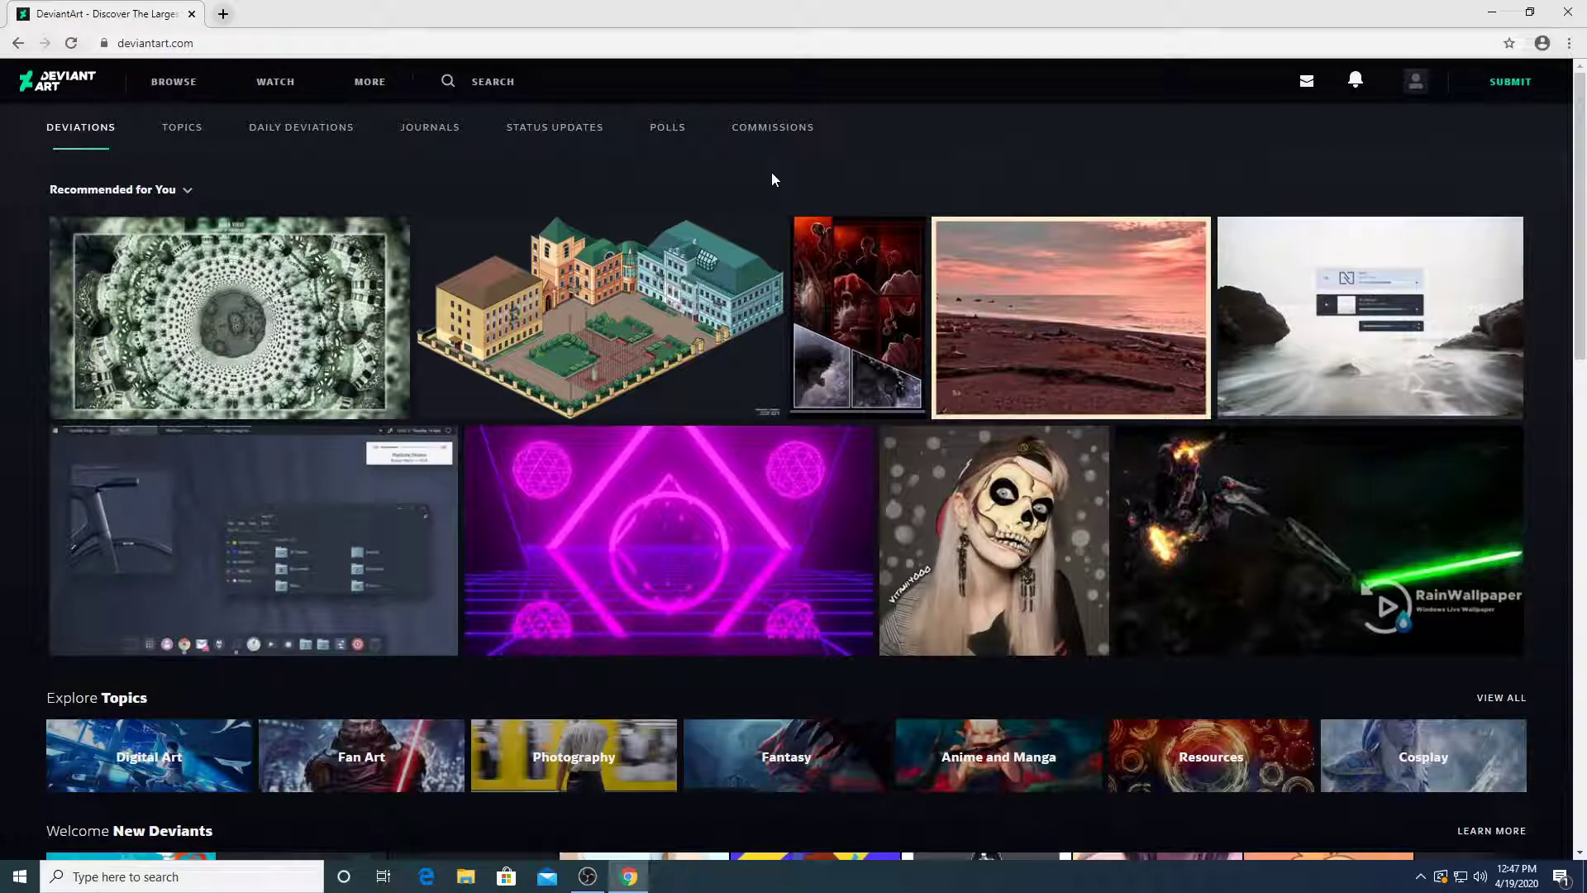
Search DeviantArt for 'rocketdock skins'
left_click(494, 83)
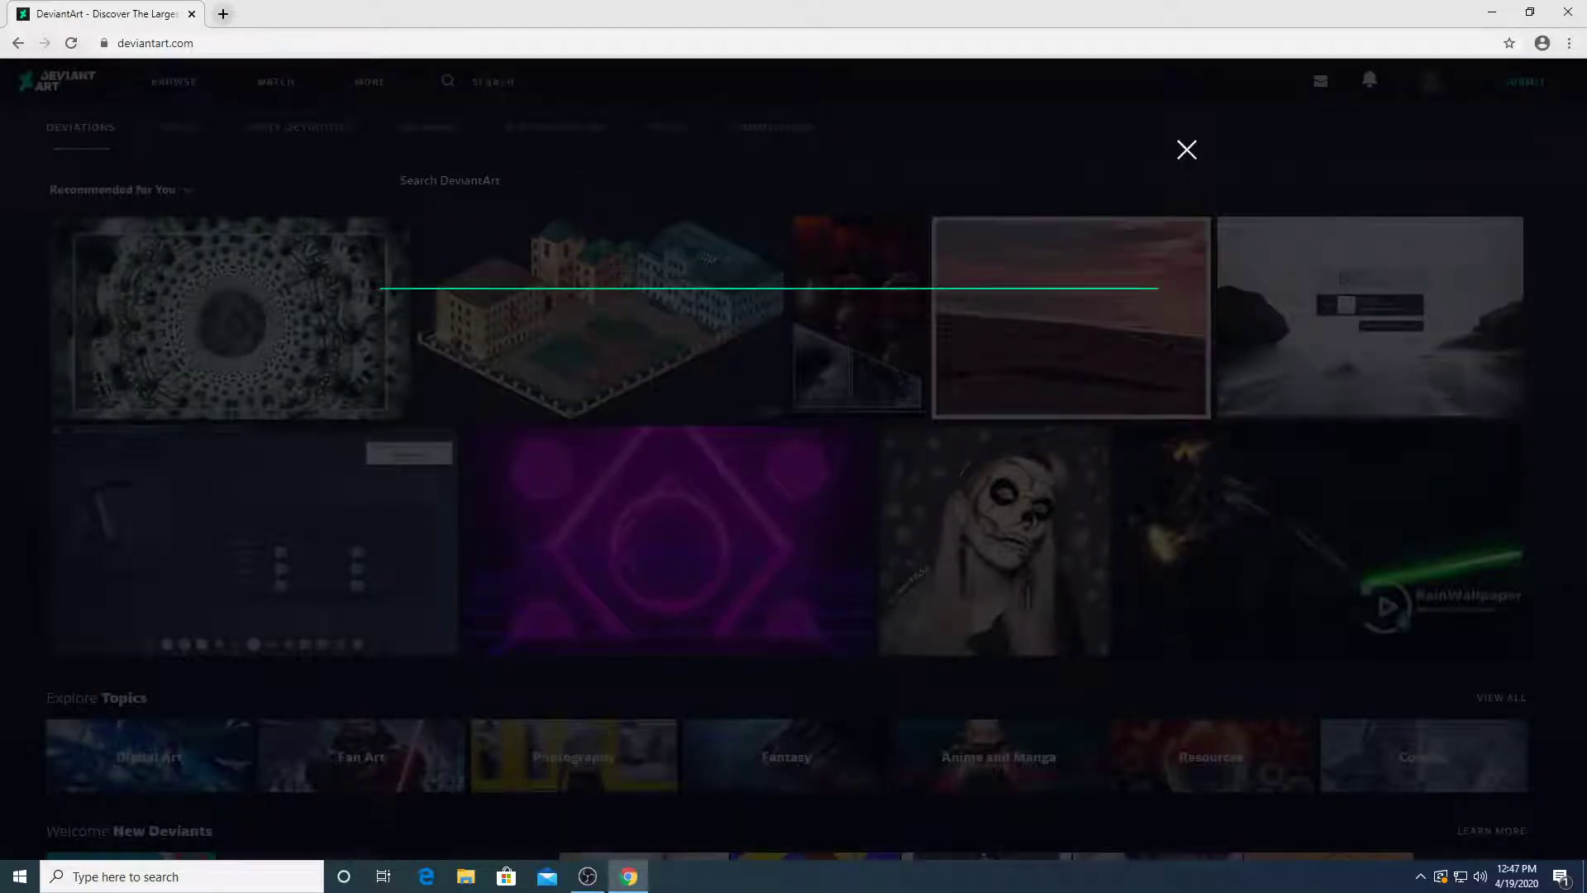
type("ro")
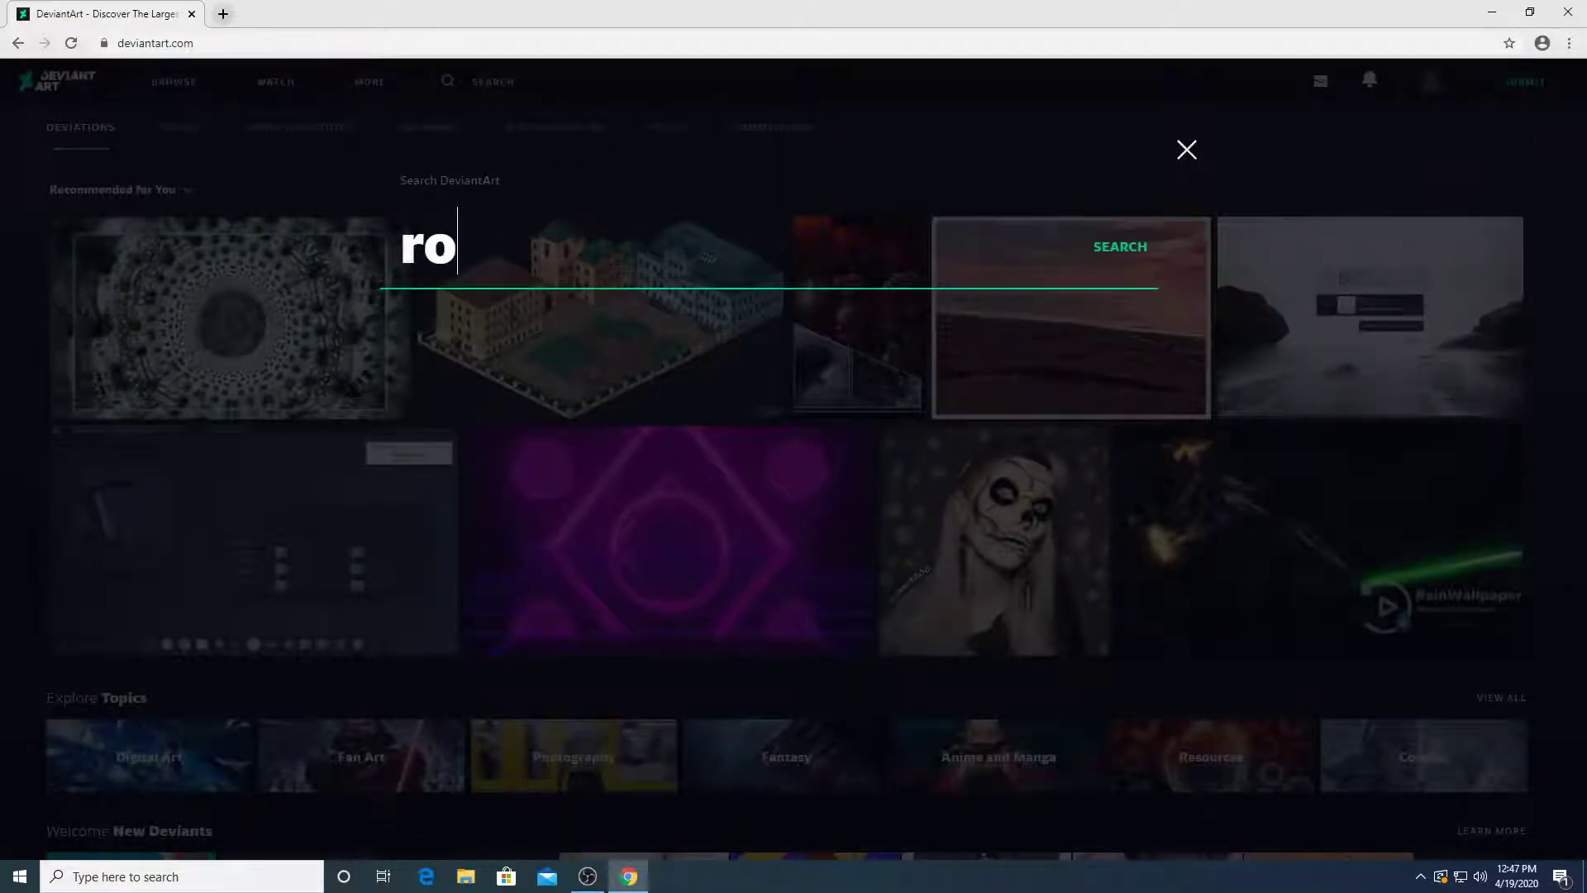
type("cketdock skins")
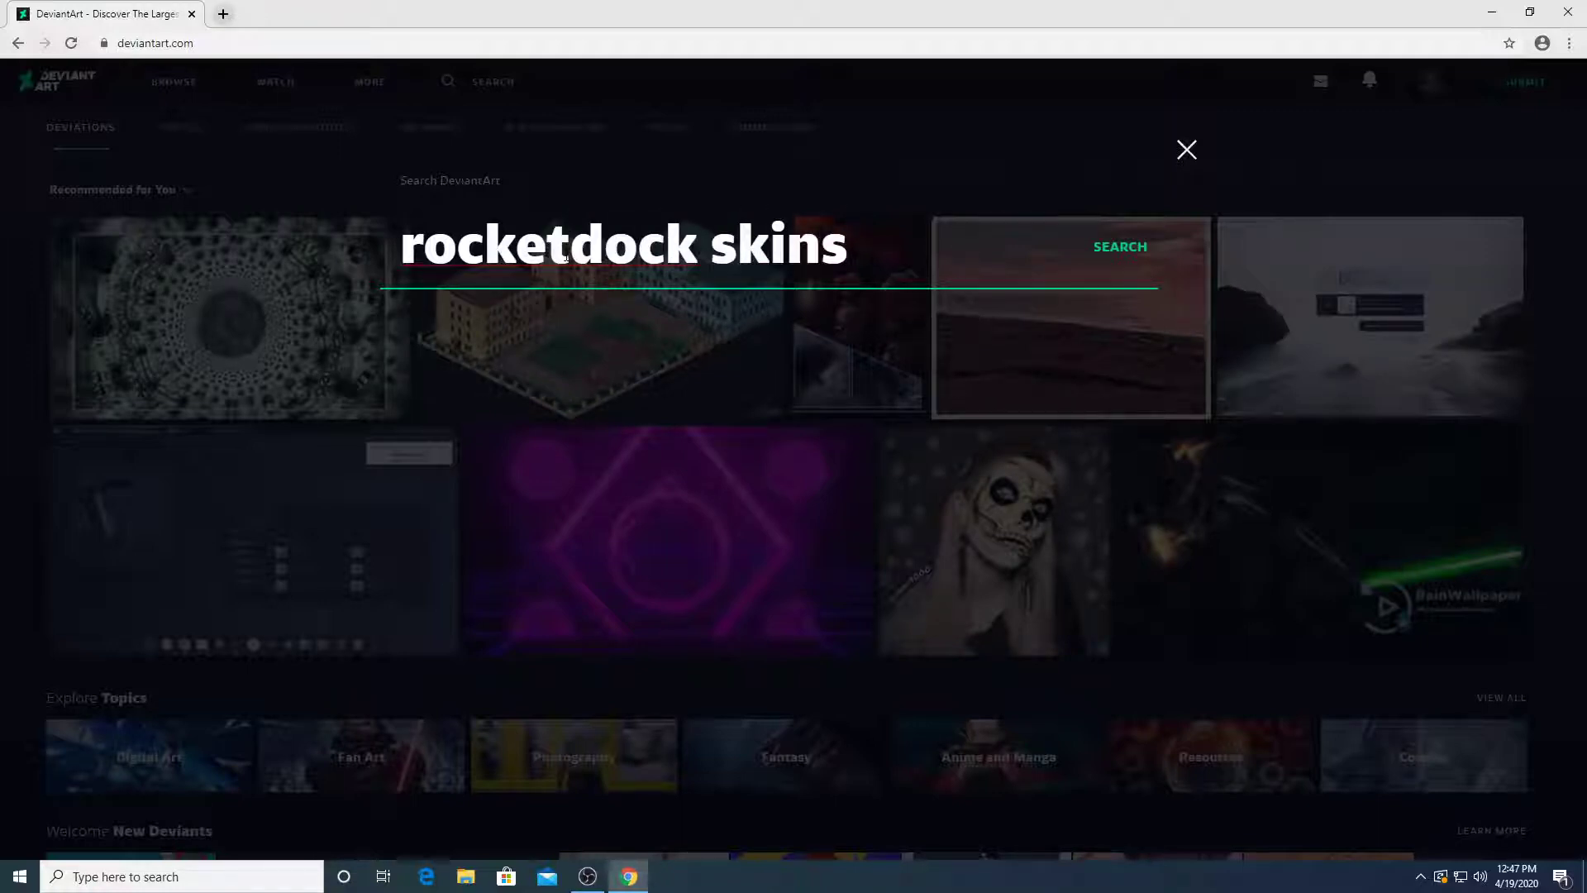
key("Return")
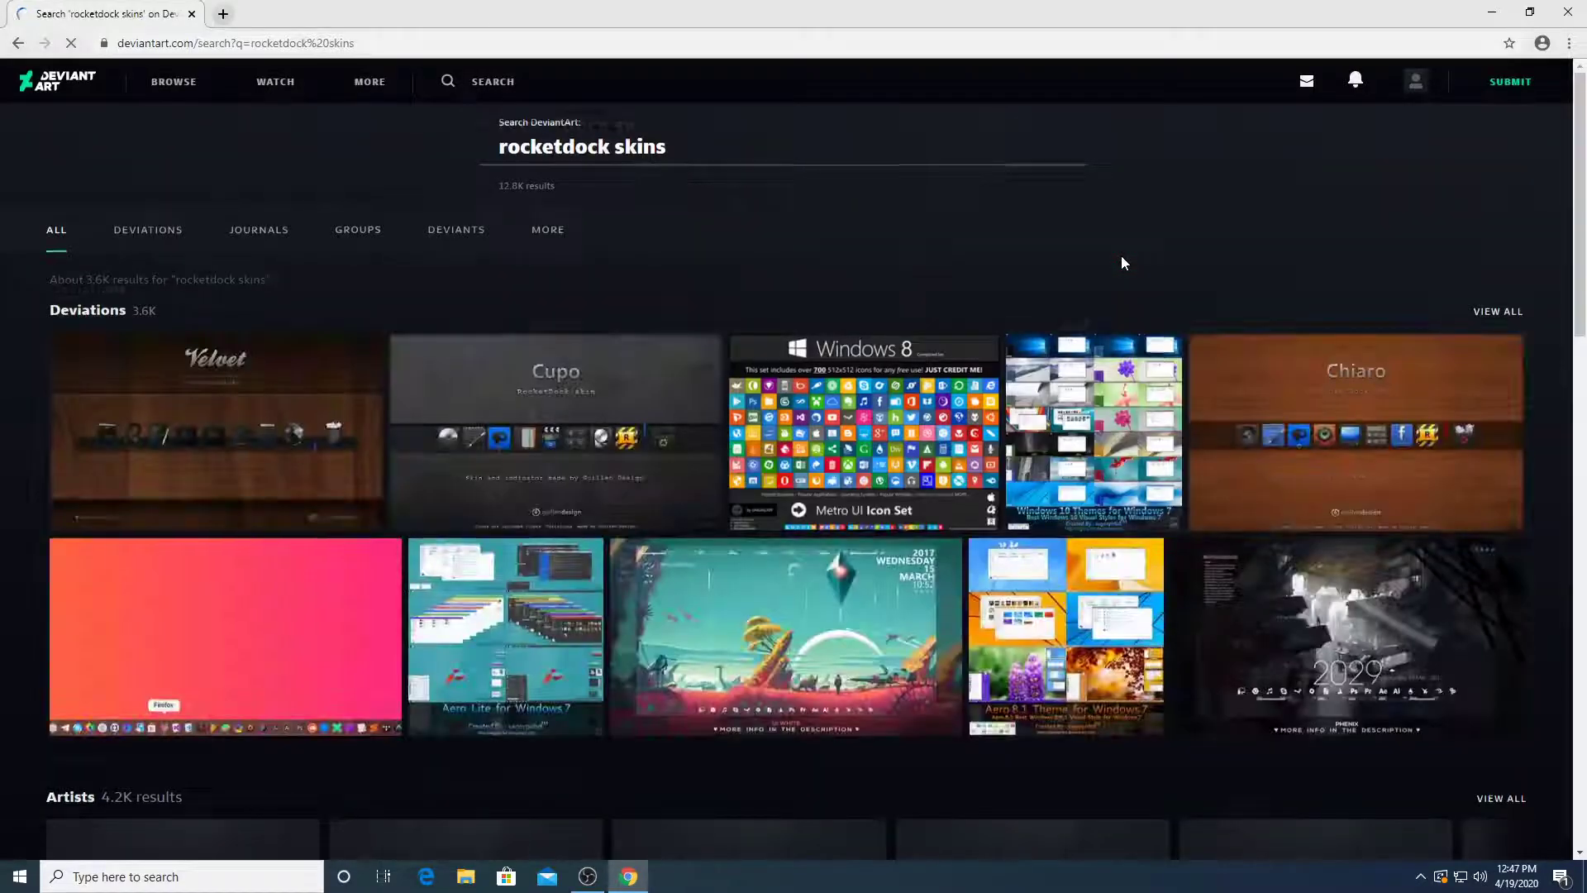
Browse the search results and open the 'Noche for Rd' skin page
scroll(1122, 257, "down", 3)
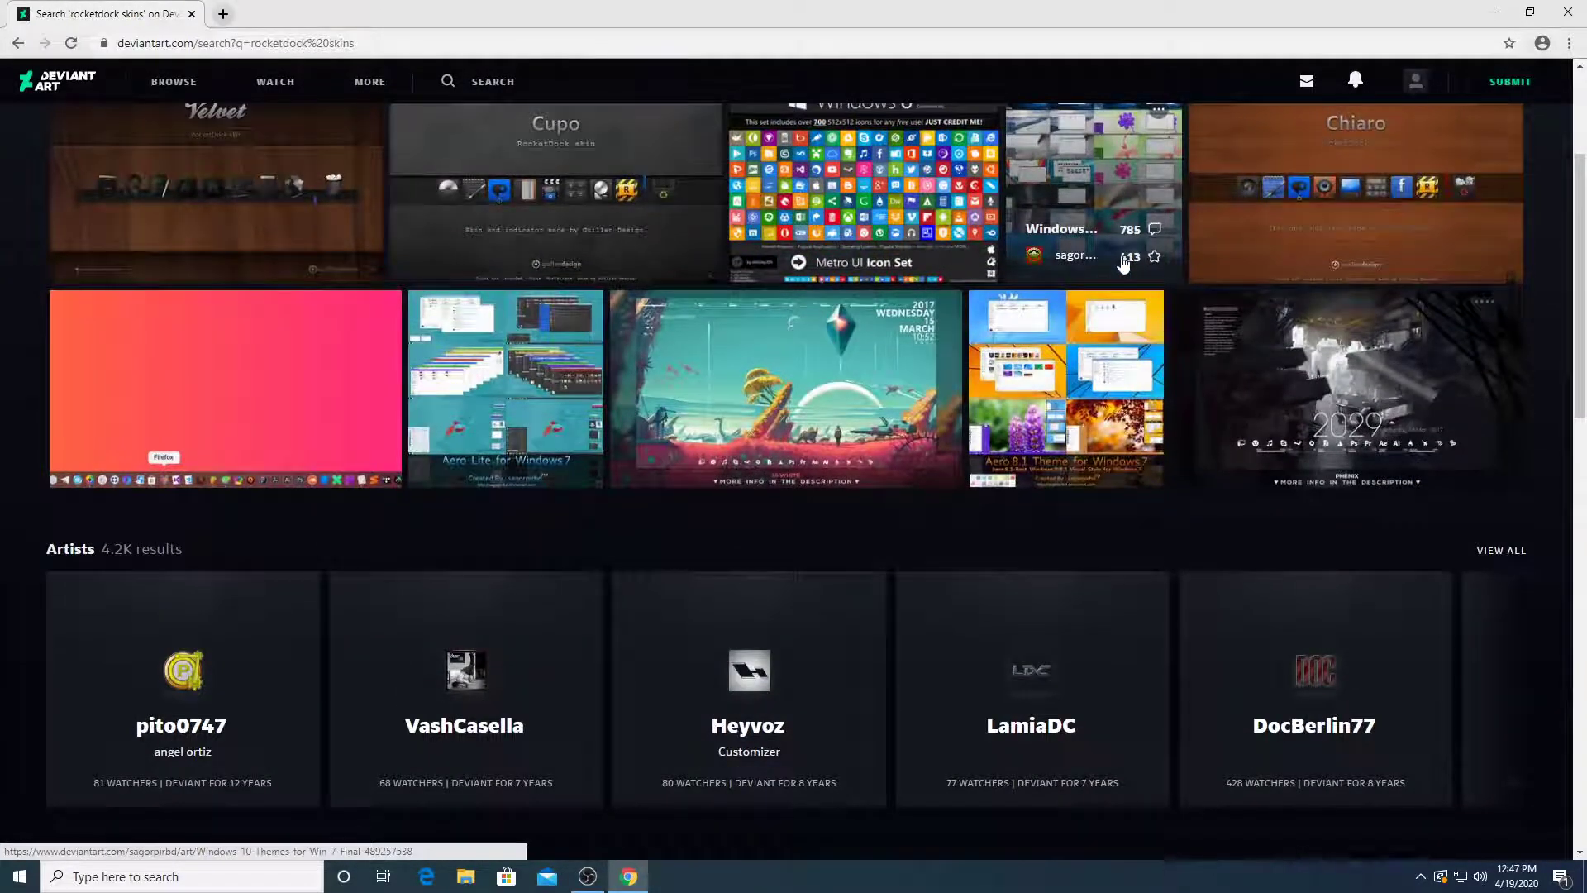
scroll(1121, 263, "down", 10)
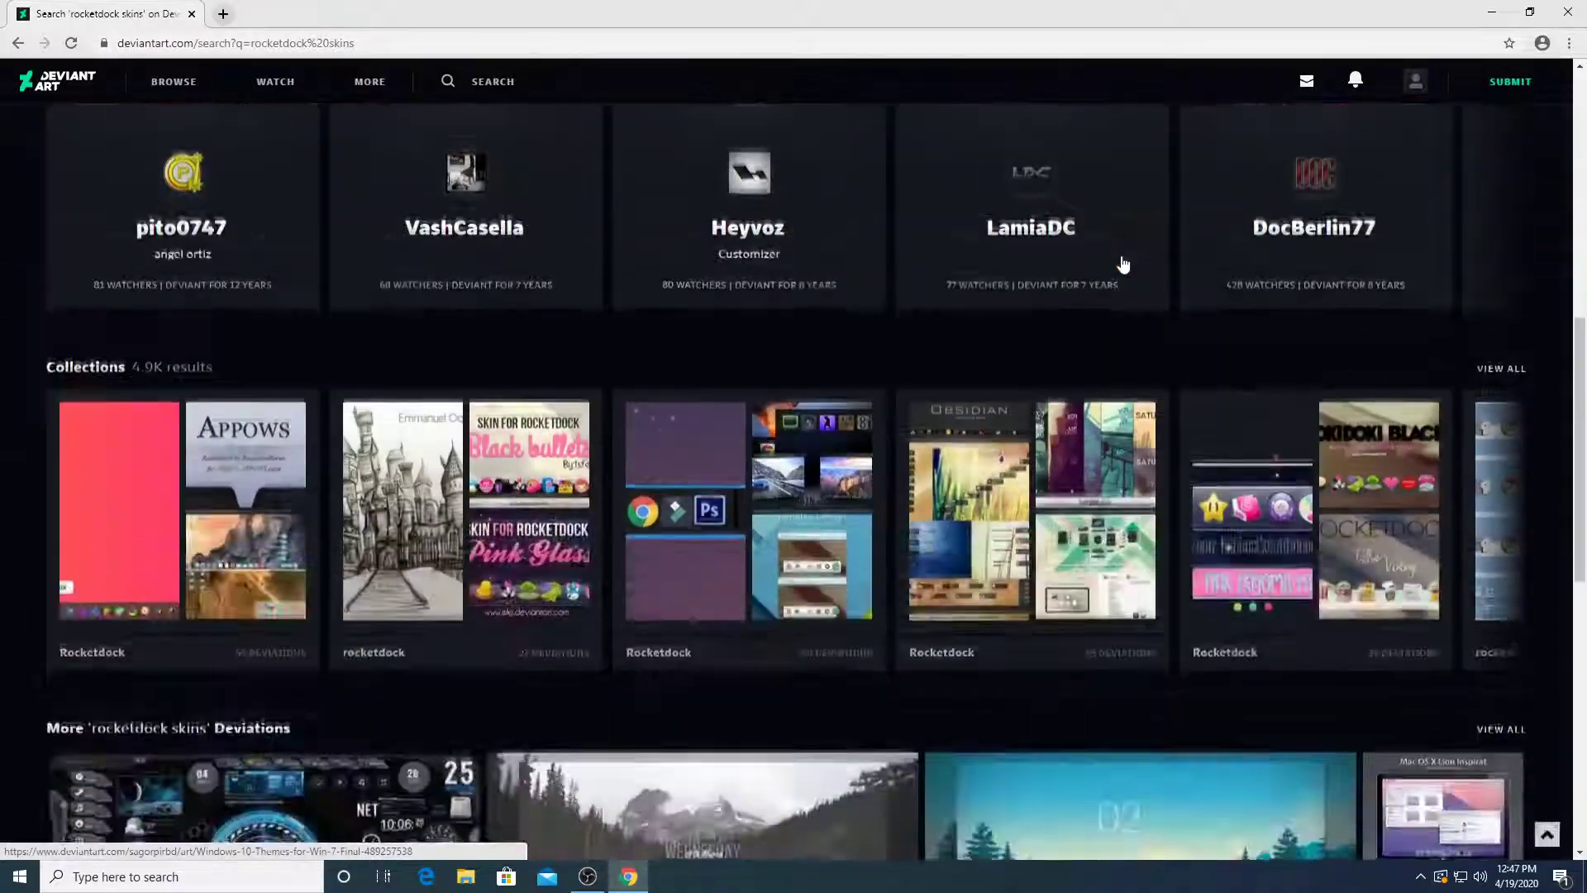
scroll(1122, 263, "down", 2)
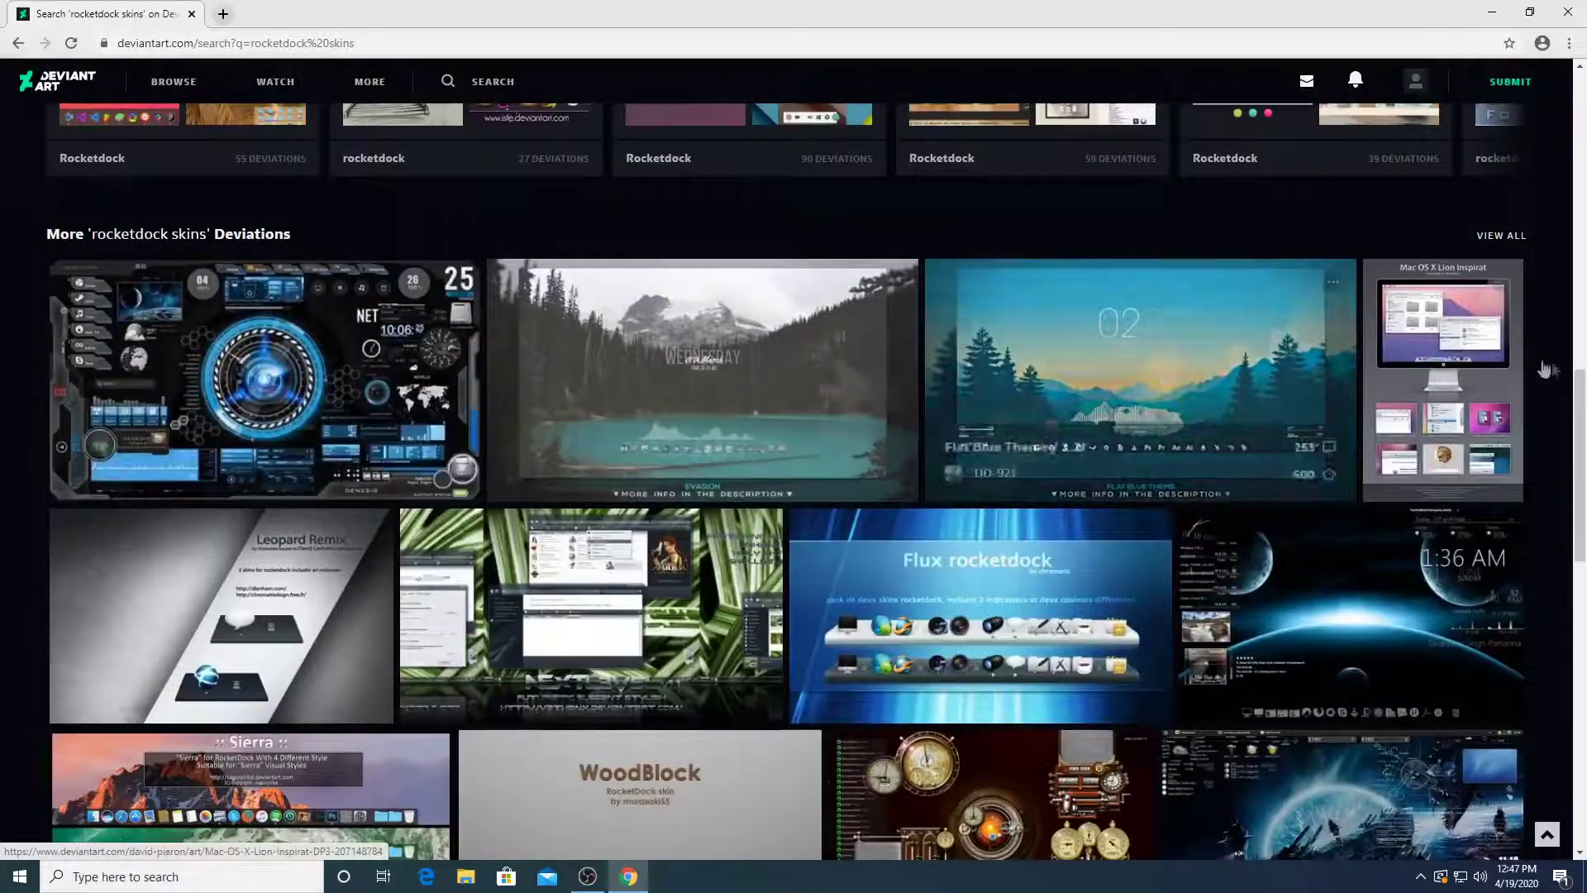
scroll(1552, 371, "down", 7)
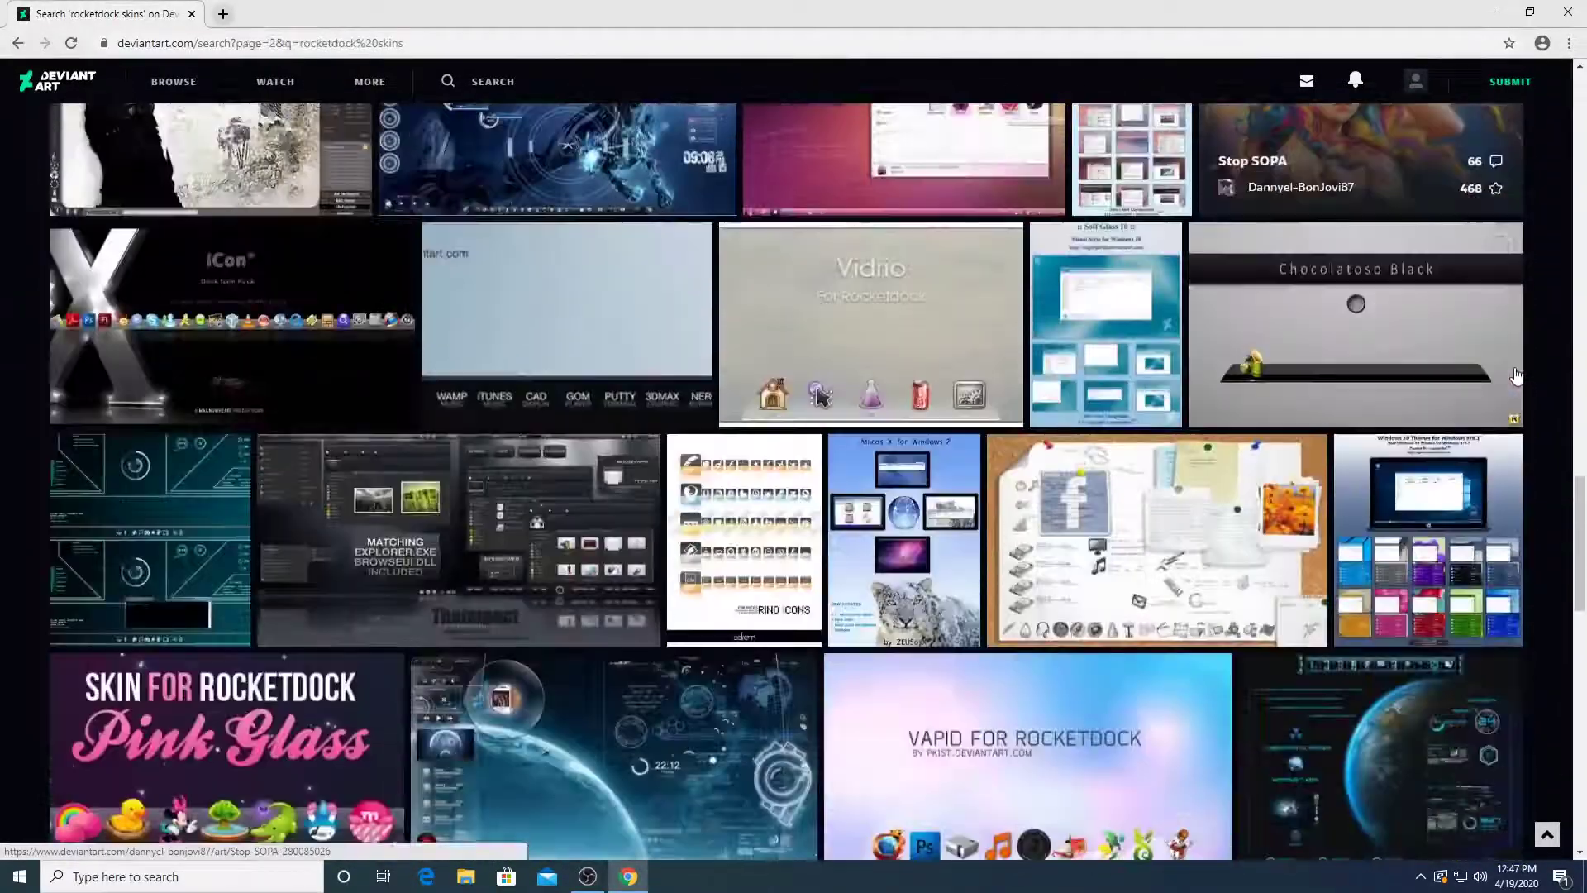
scroll(1512, 378, "down", 3)
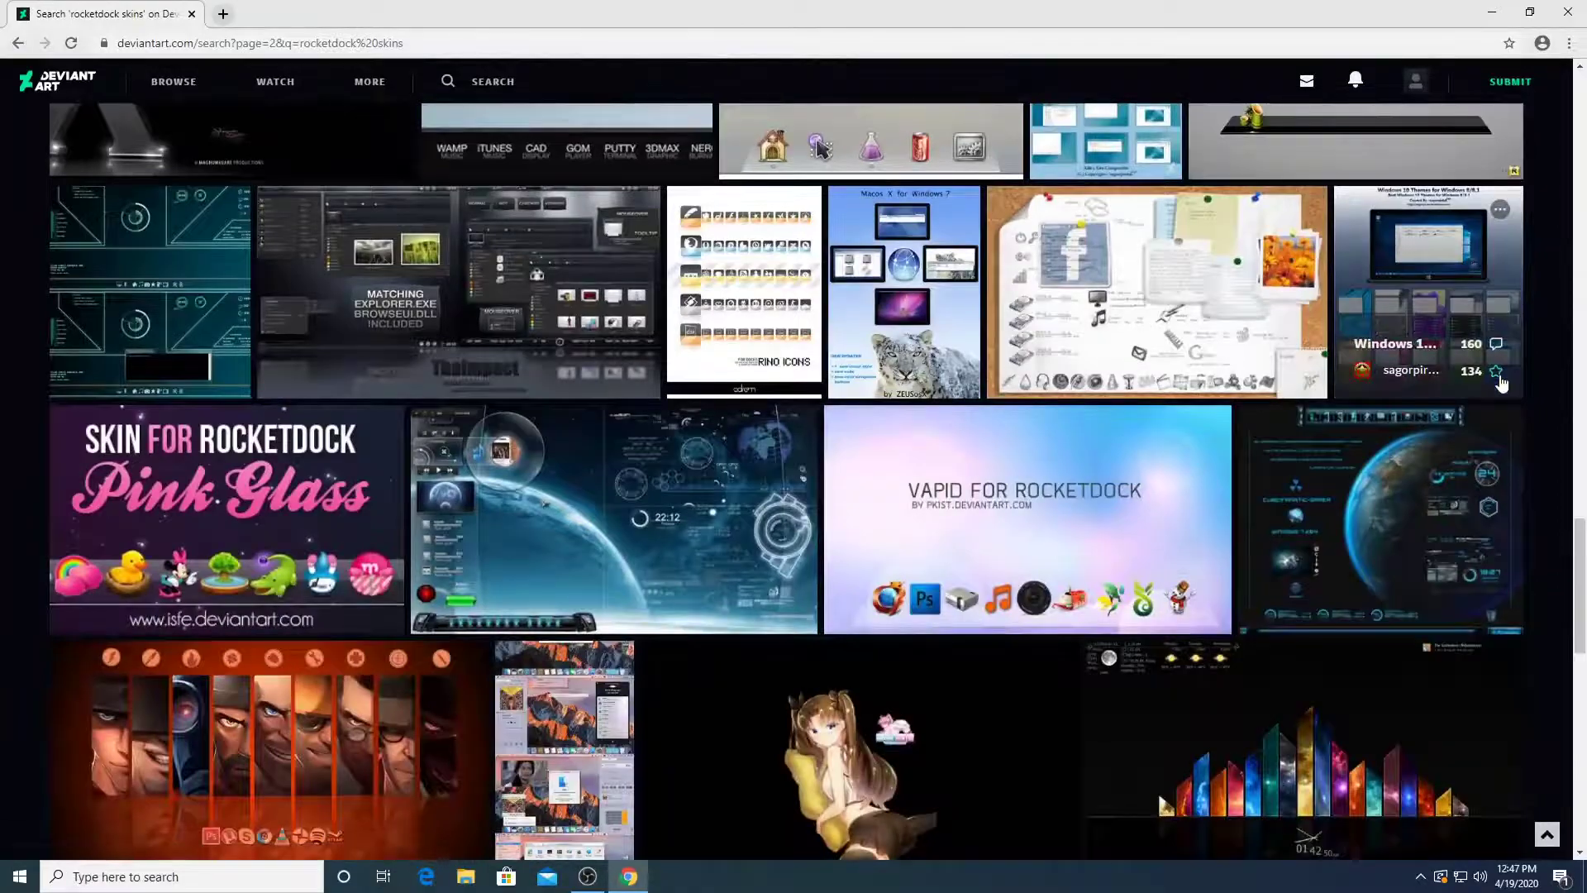
scroll(1500, 383, "up", 15)
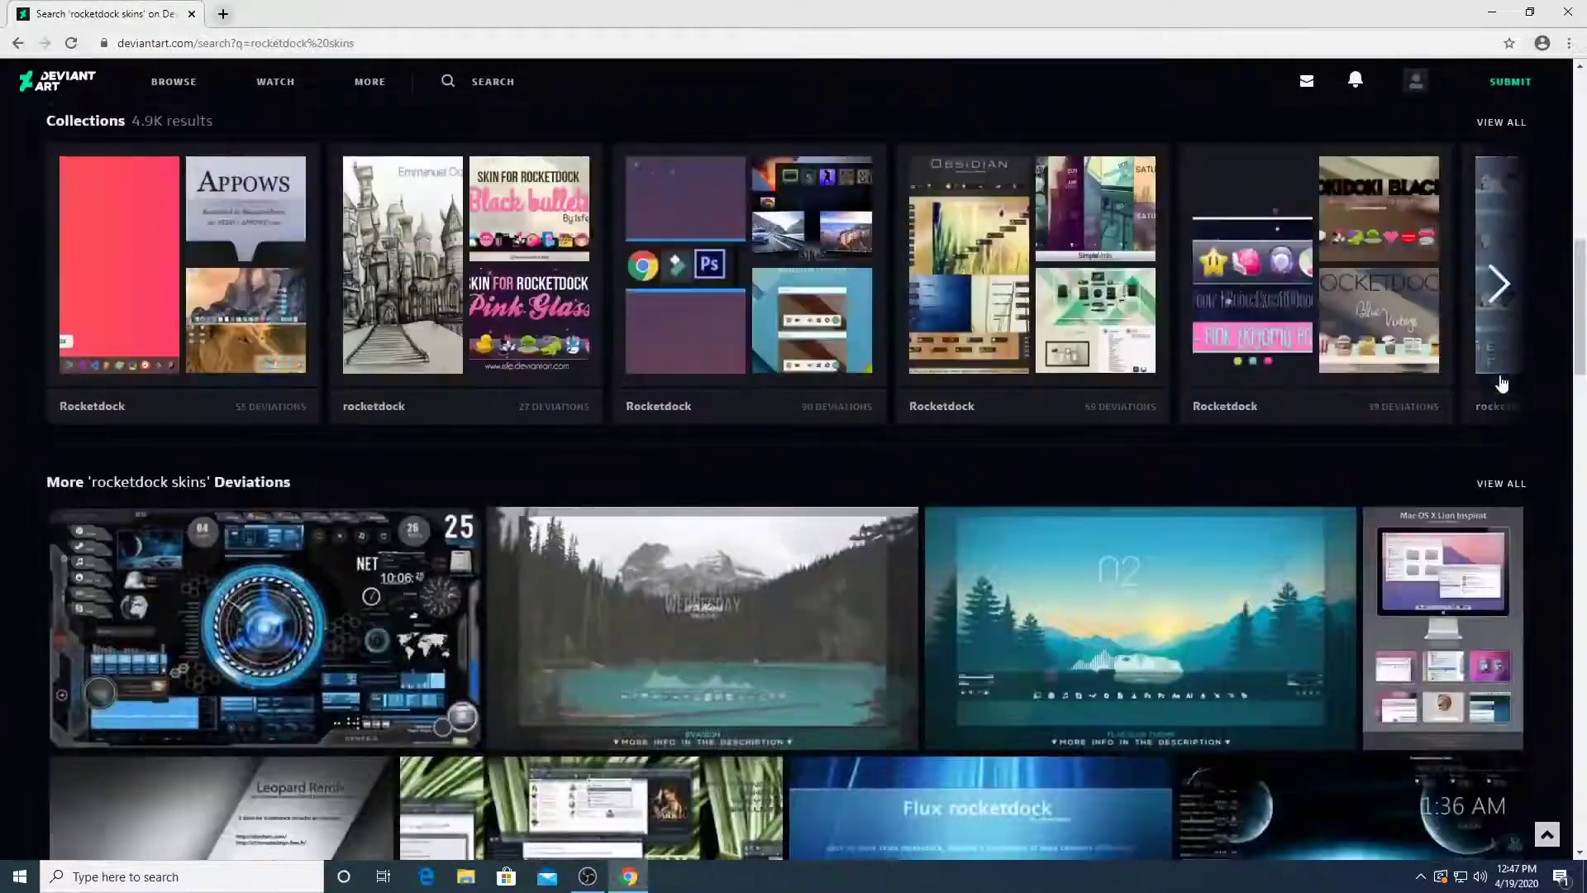
scroll(1502, 382, "down", 8)
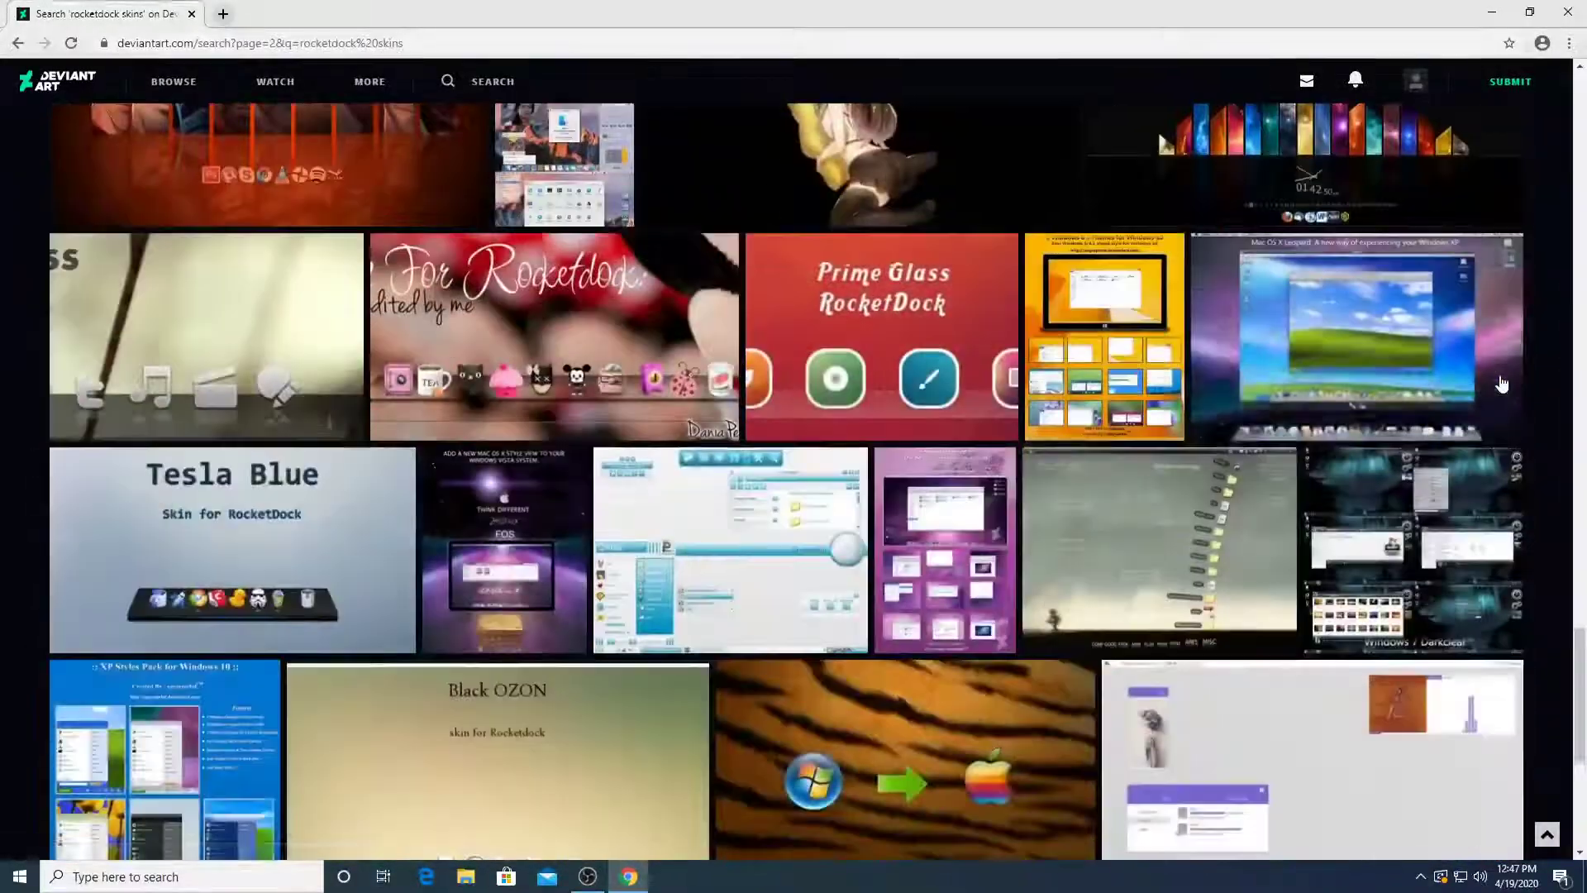
scroll(1502, 382, "down", 4)
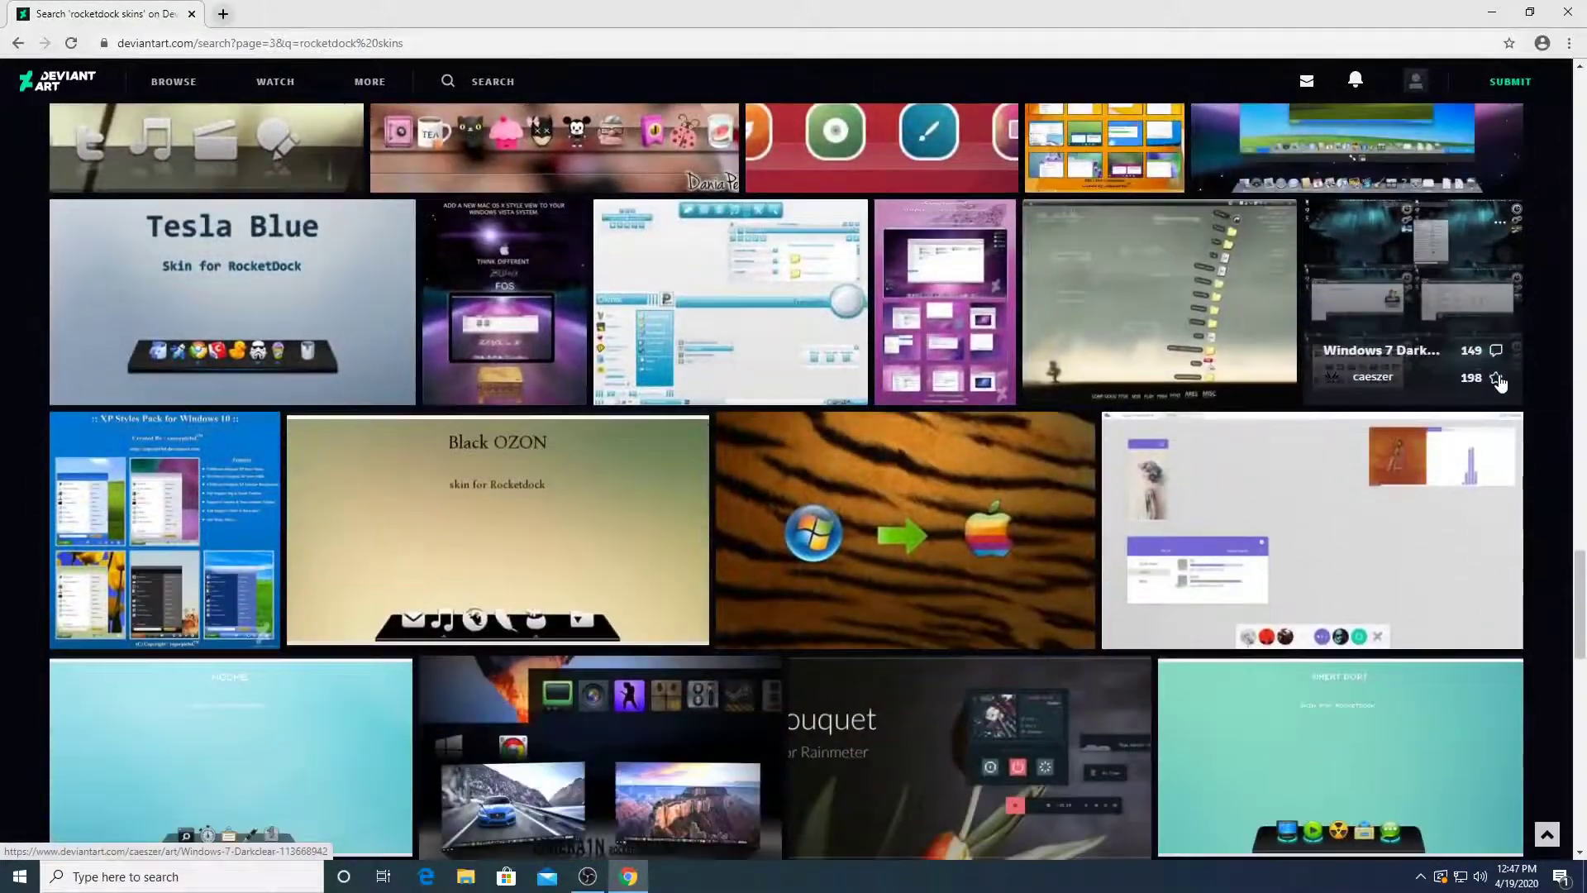
scroll(1456, 388, "down", 4)
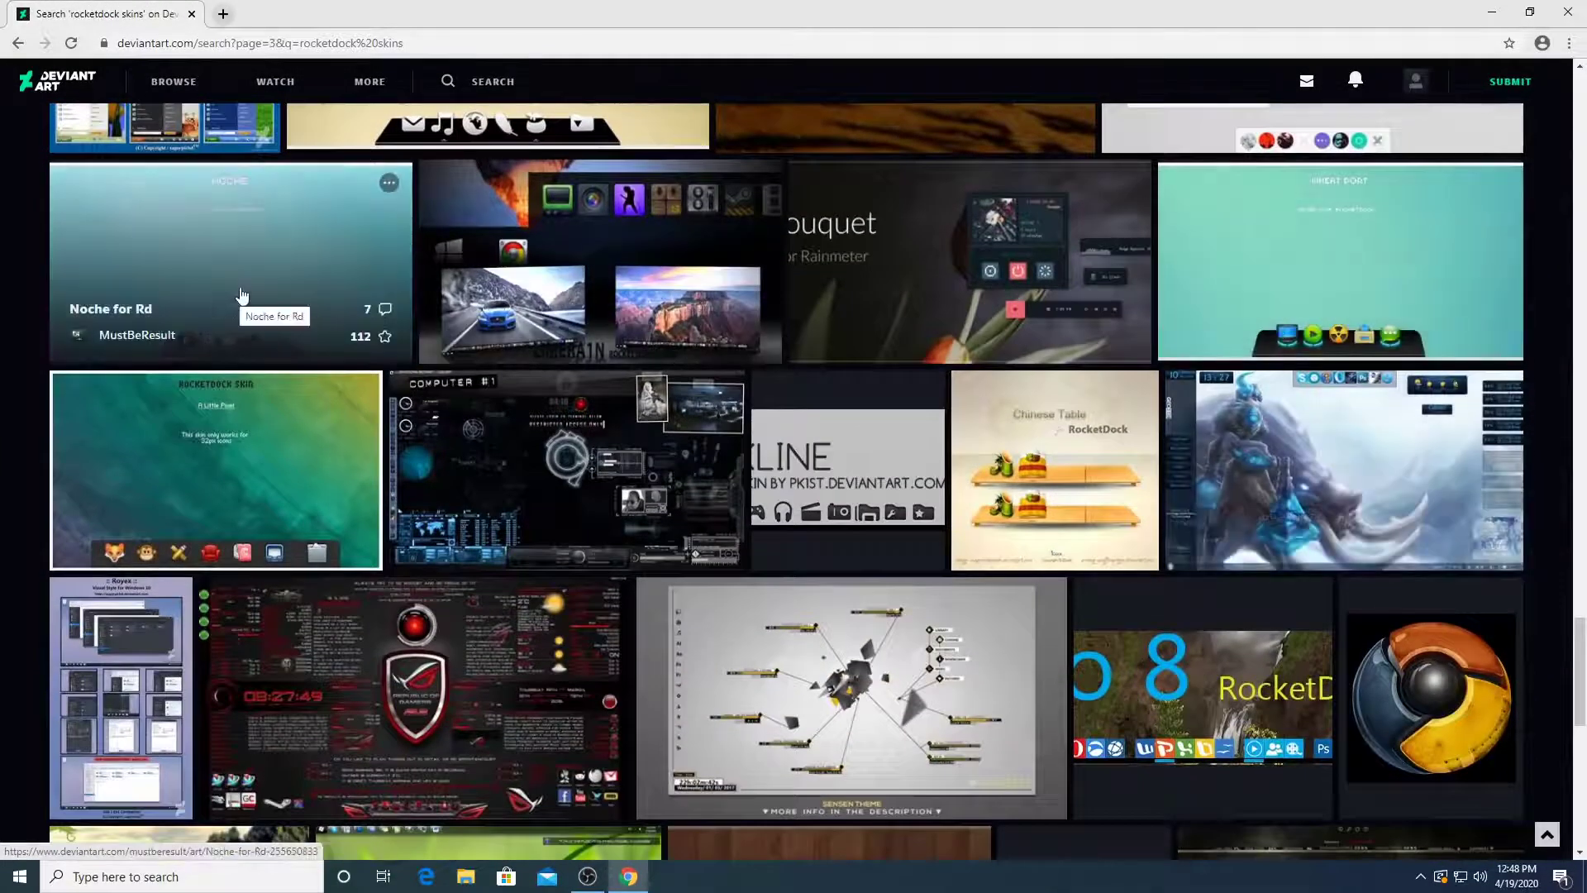
left_click(240, 291)
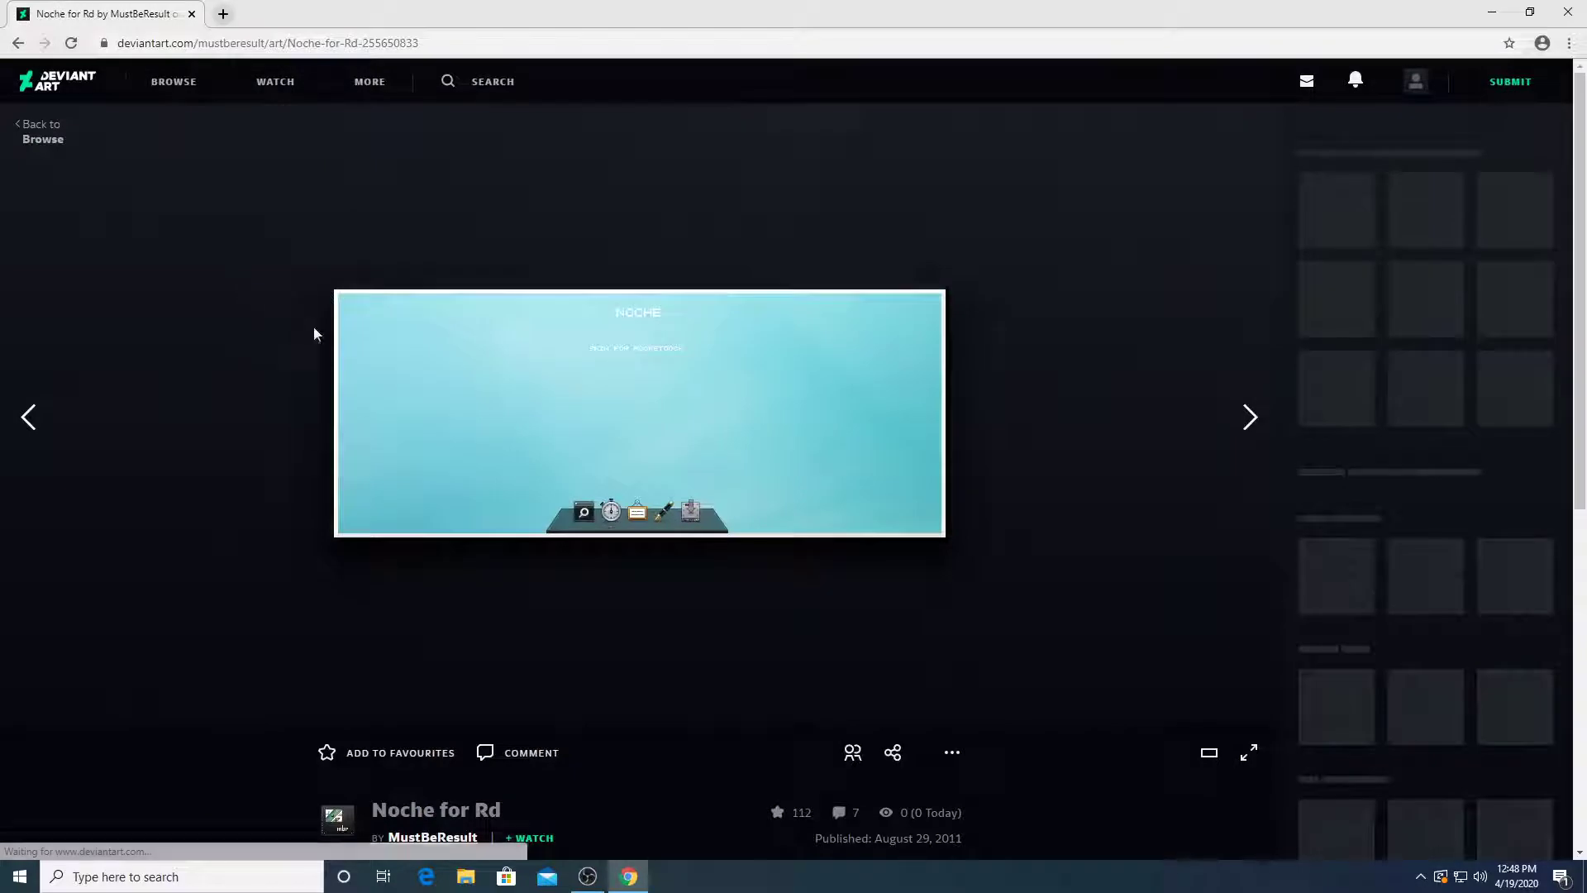
Download the Noche for Rd skin zip with the Download button below the preview
scroll(826, 409, "down", 1)
scroll(827, 405, "down", 2)
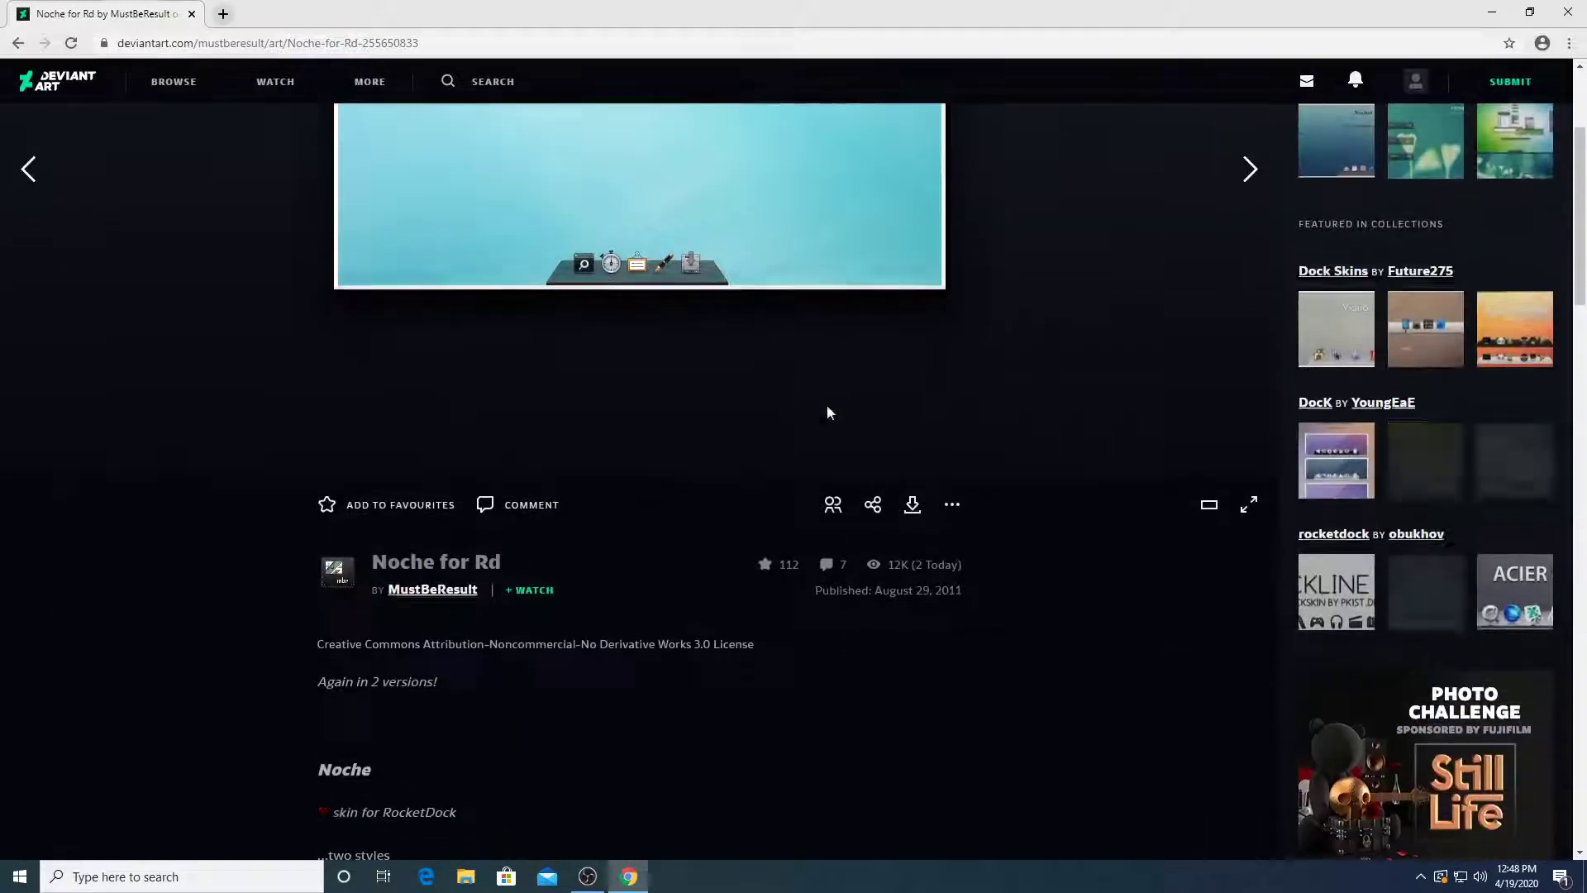
left_click(914, 505)
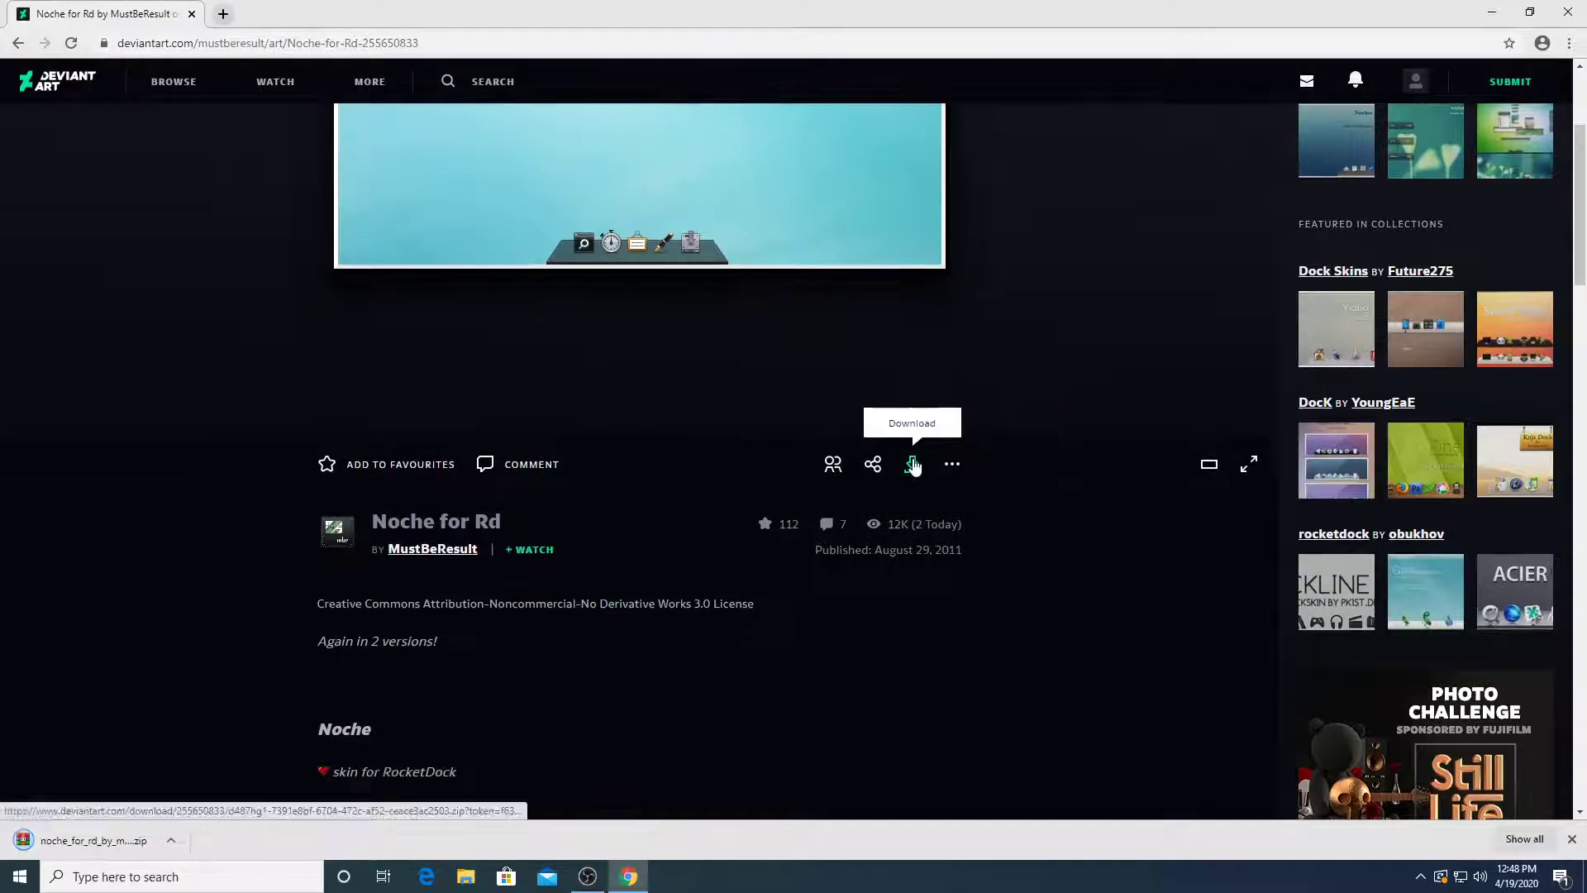
left_click(913, 465)
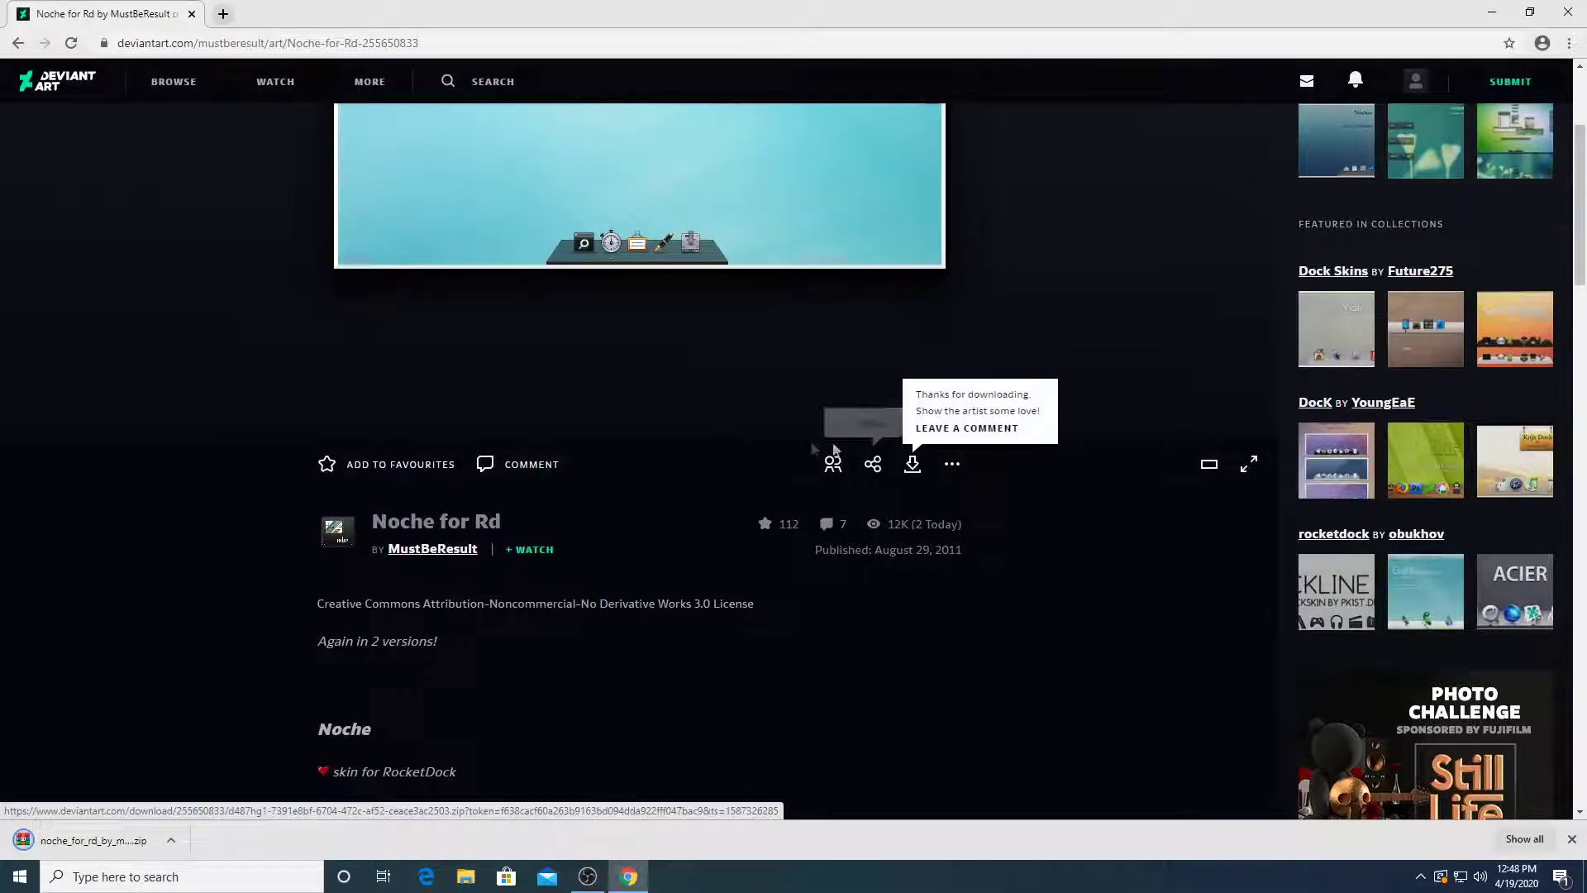
scroll(796, 436, "down", 1)
scroll(719, 436, "down", 1)
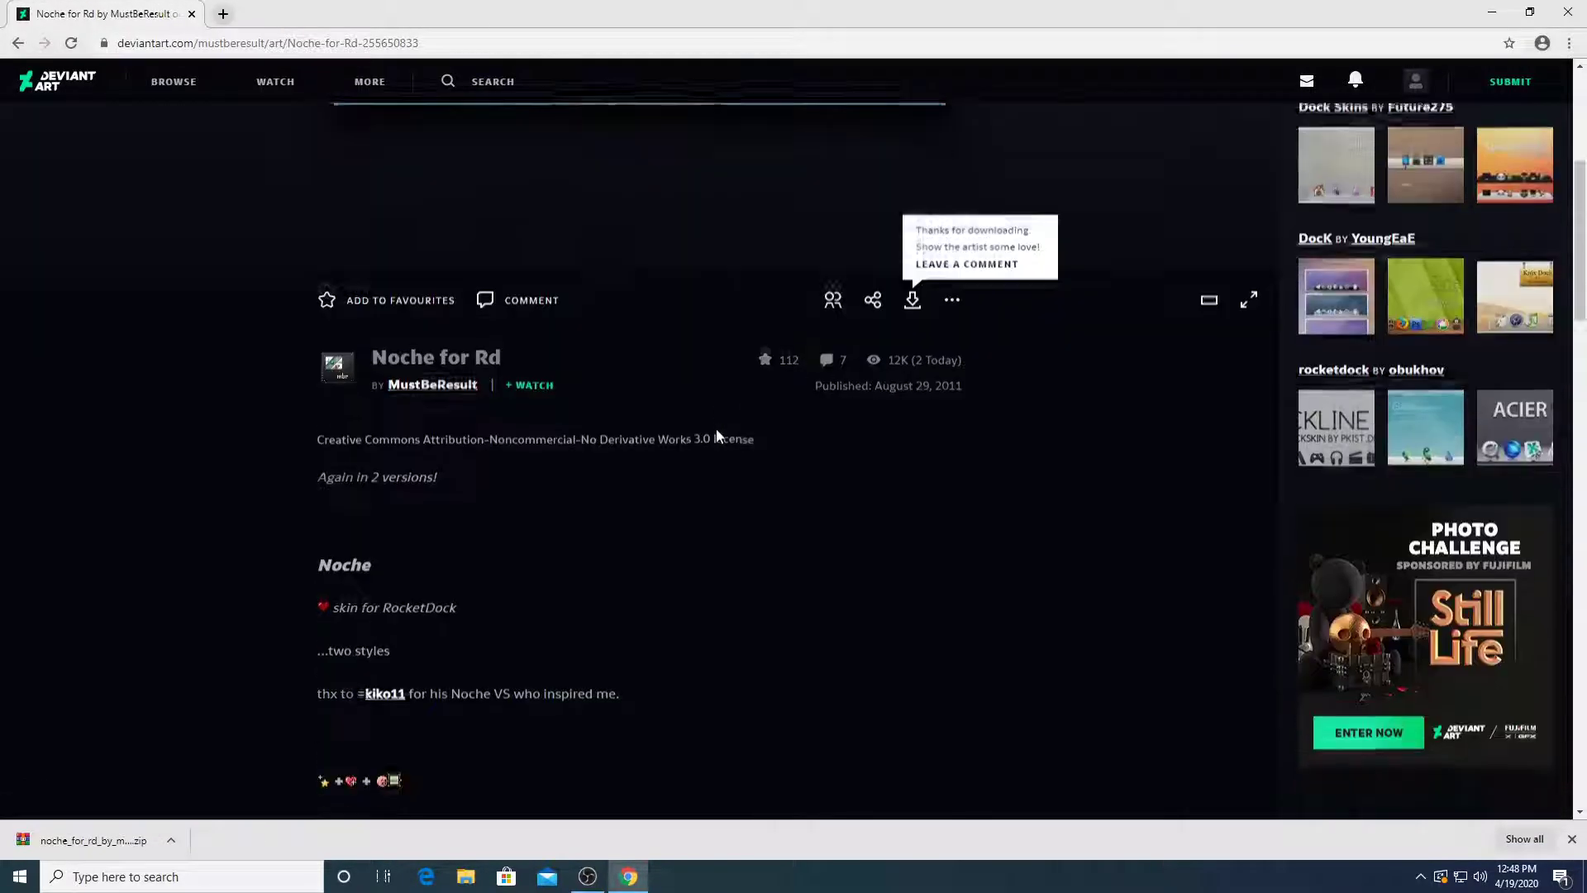
Open the downloaded Noche zip in a maximized WinRAR window and inspect both skin folders
left_click(92, 839)
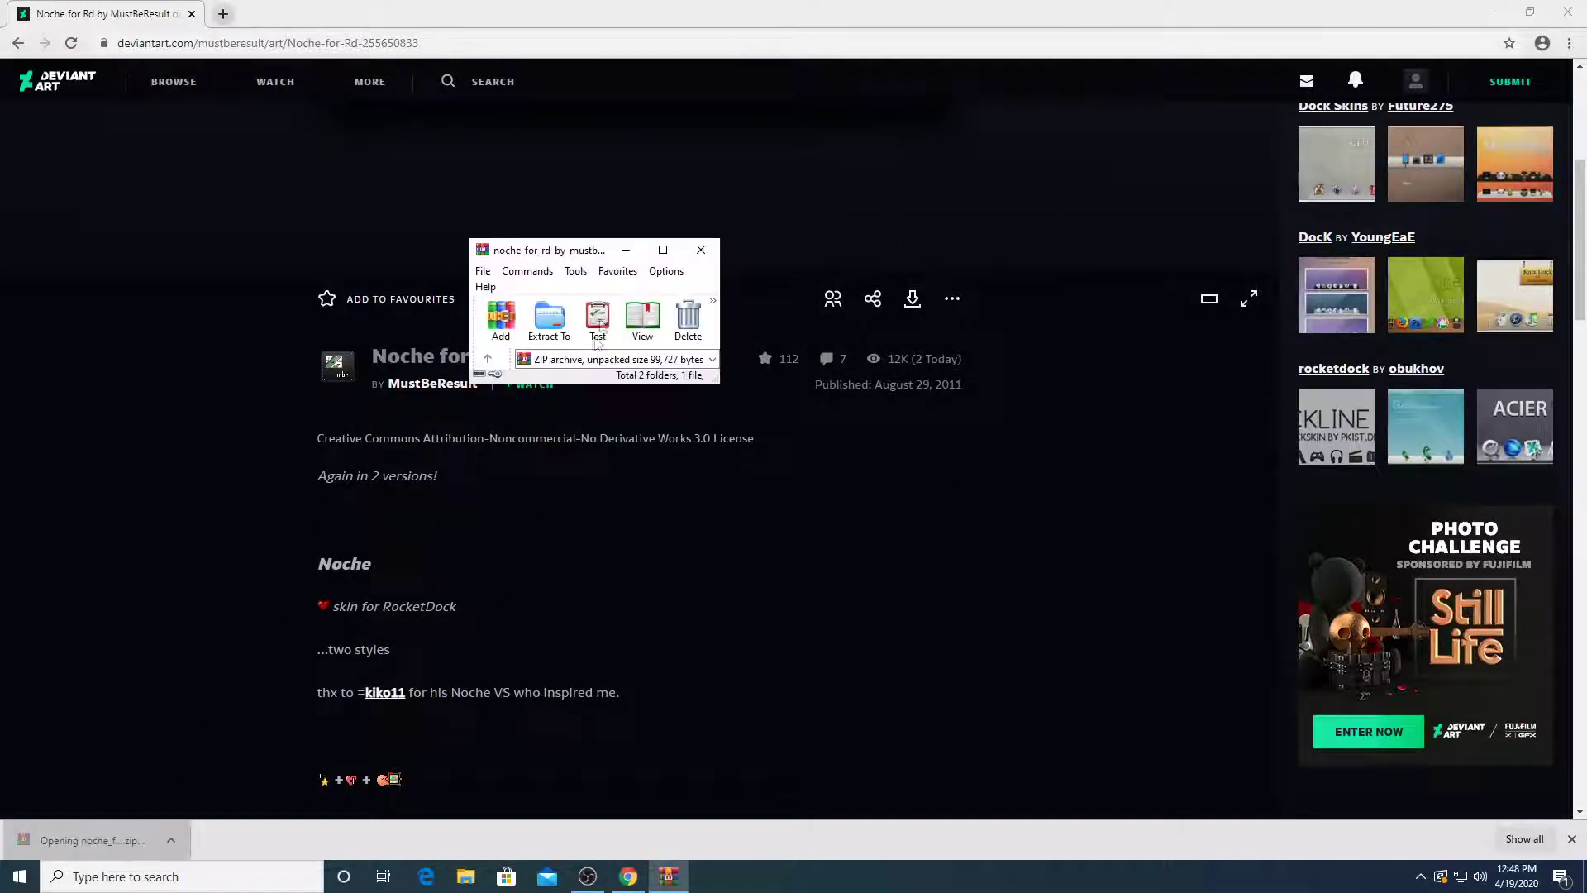
left_click(662, 250)
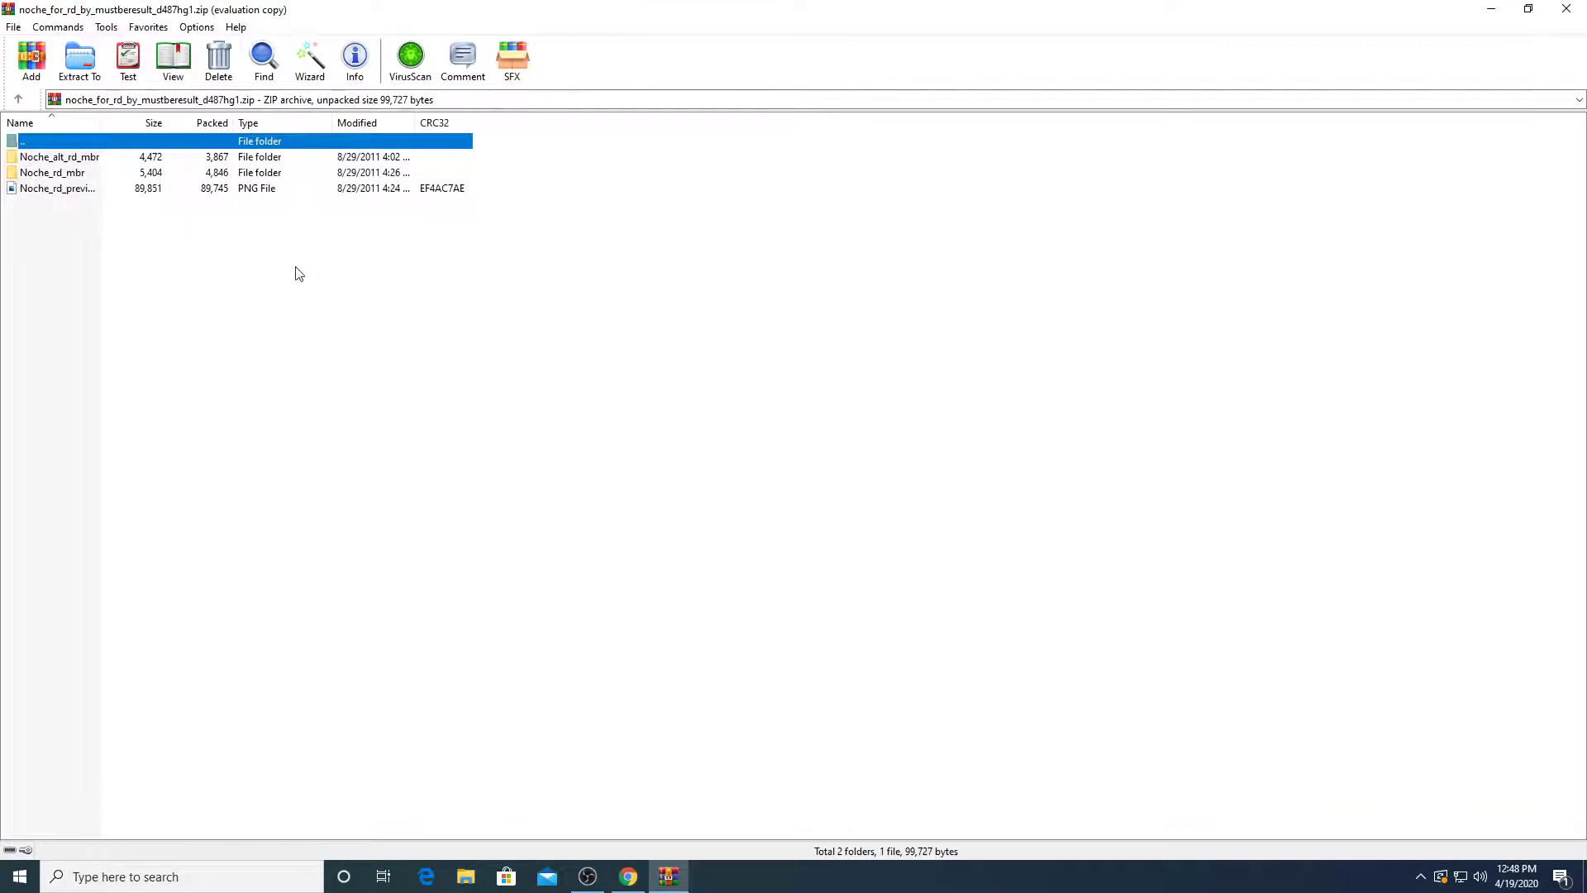
double_click(238, 176)
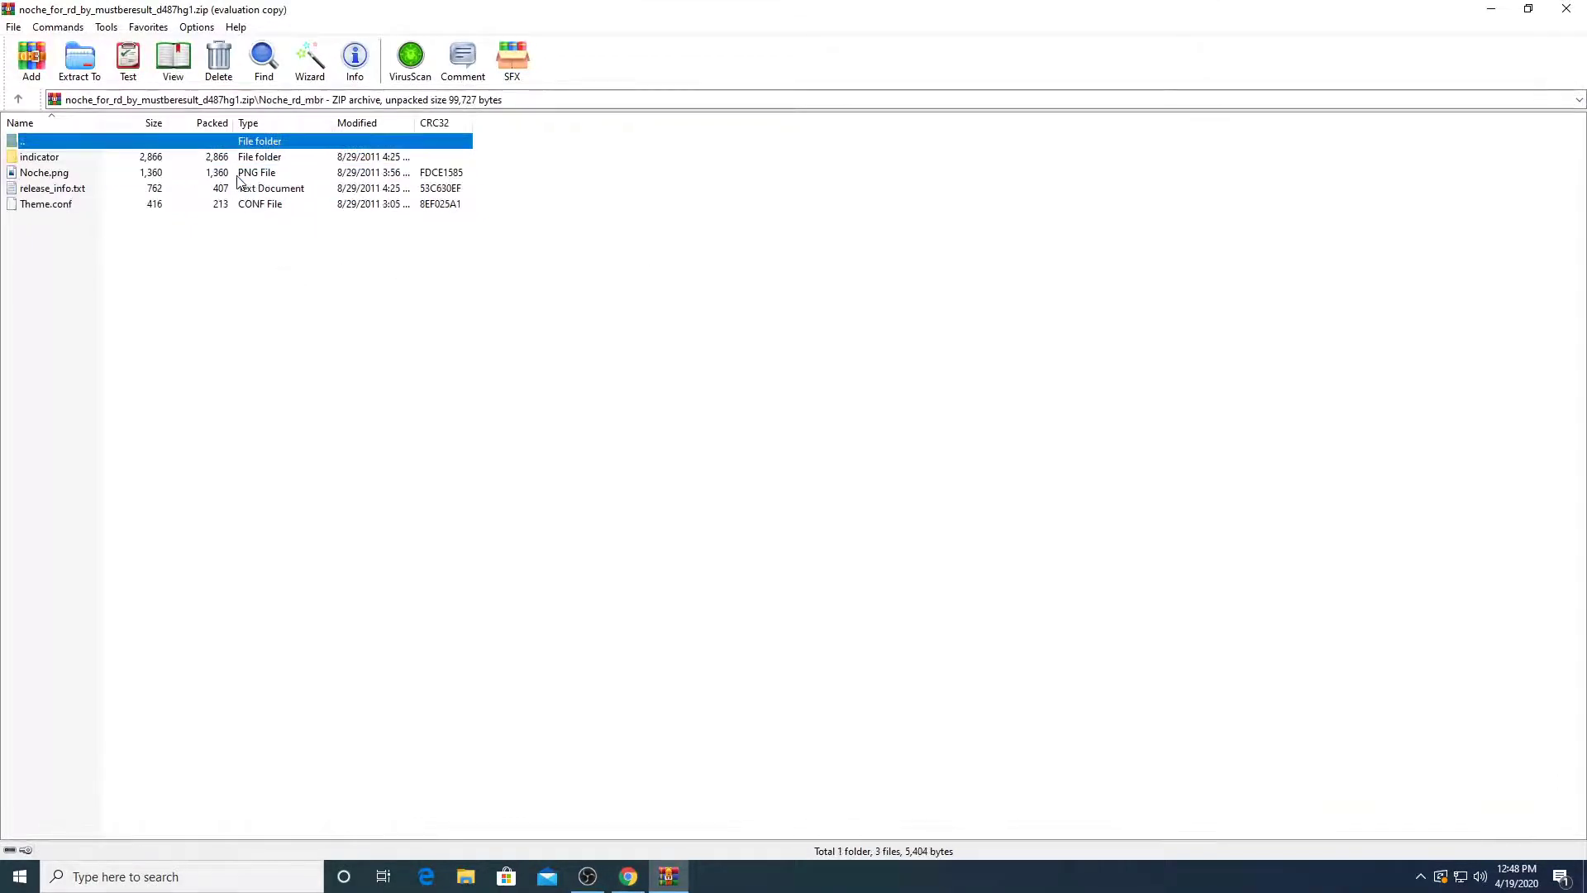
double_click(31, 145)
double_click(53, 155)
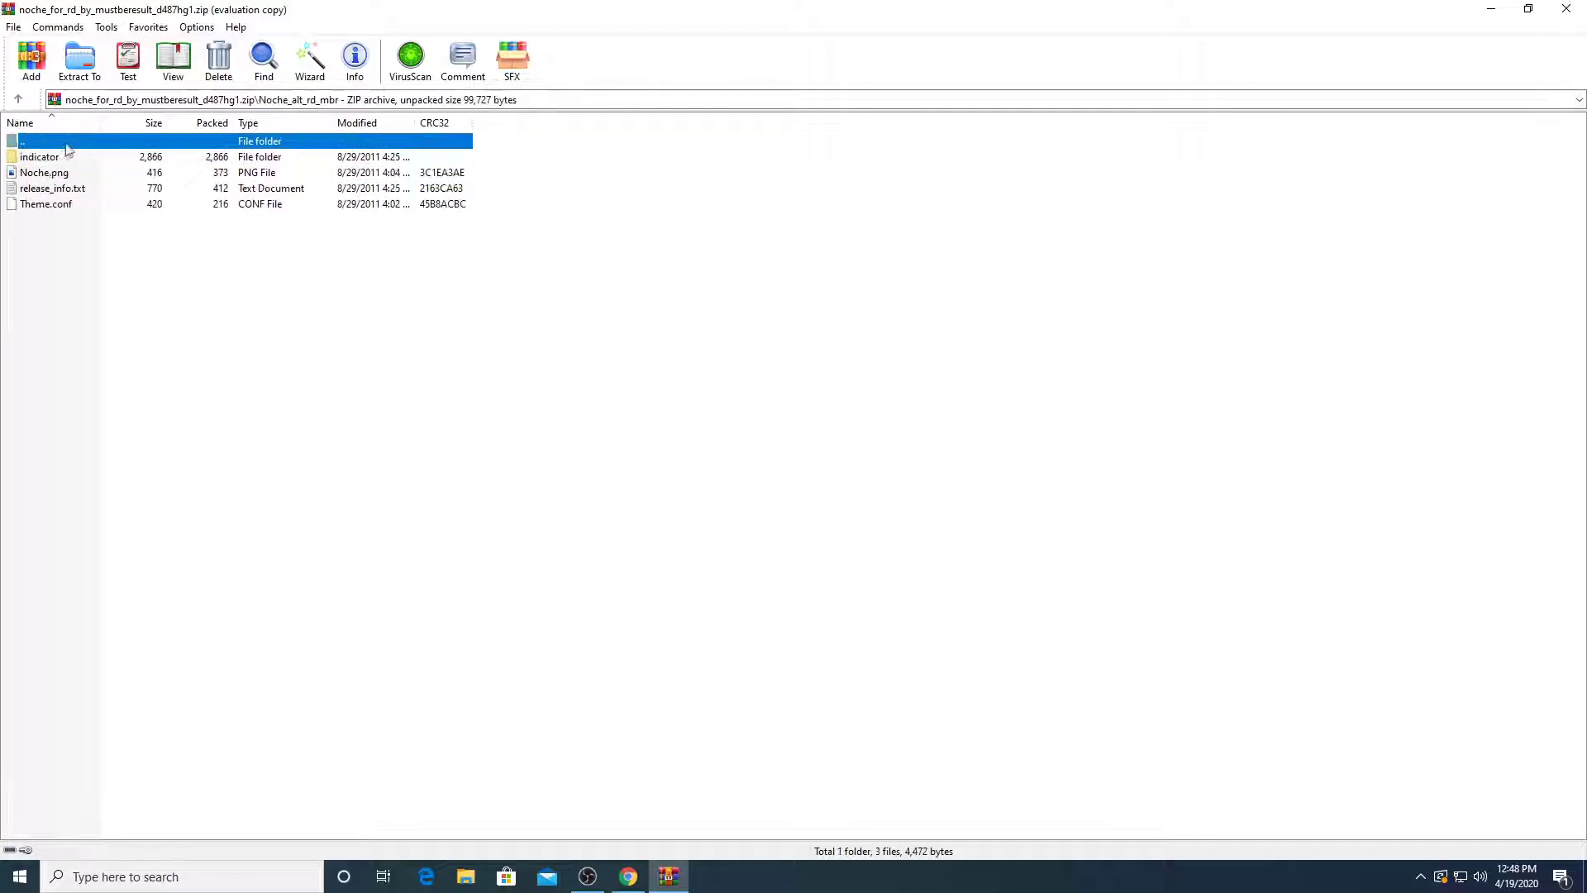
double_click(66, 142)
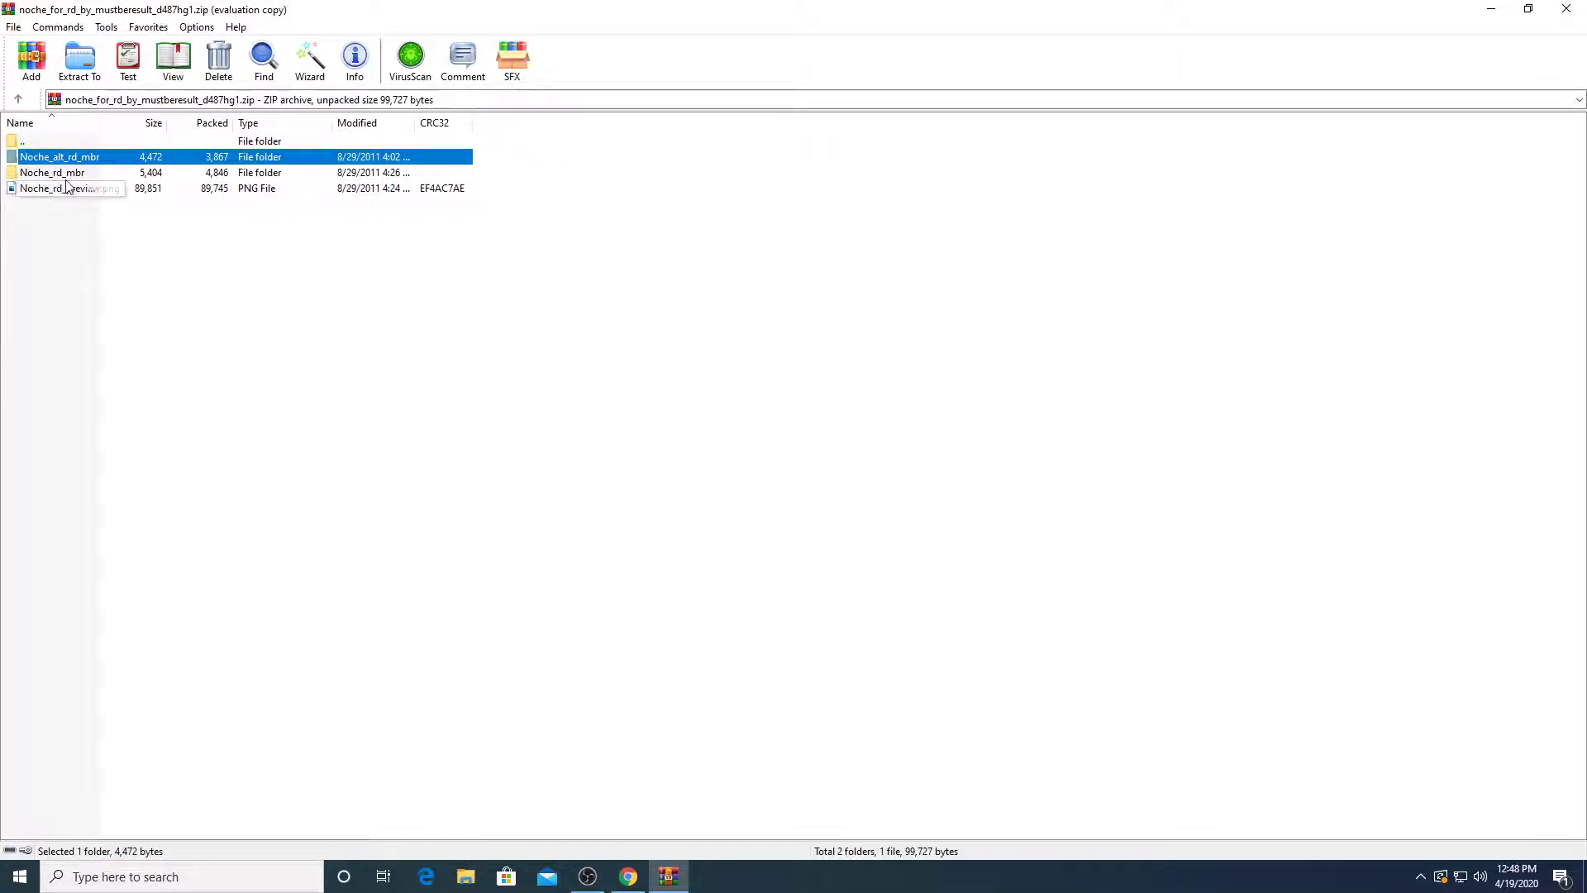
Select both Noche_rd_mbr and Noche_alt_rd_mbr and bring up their context menu
left_click(79, 174)
left_click(80, 159)
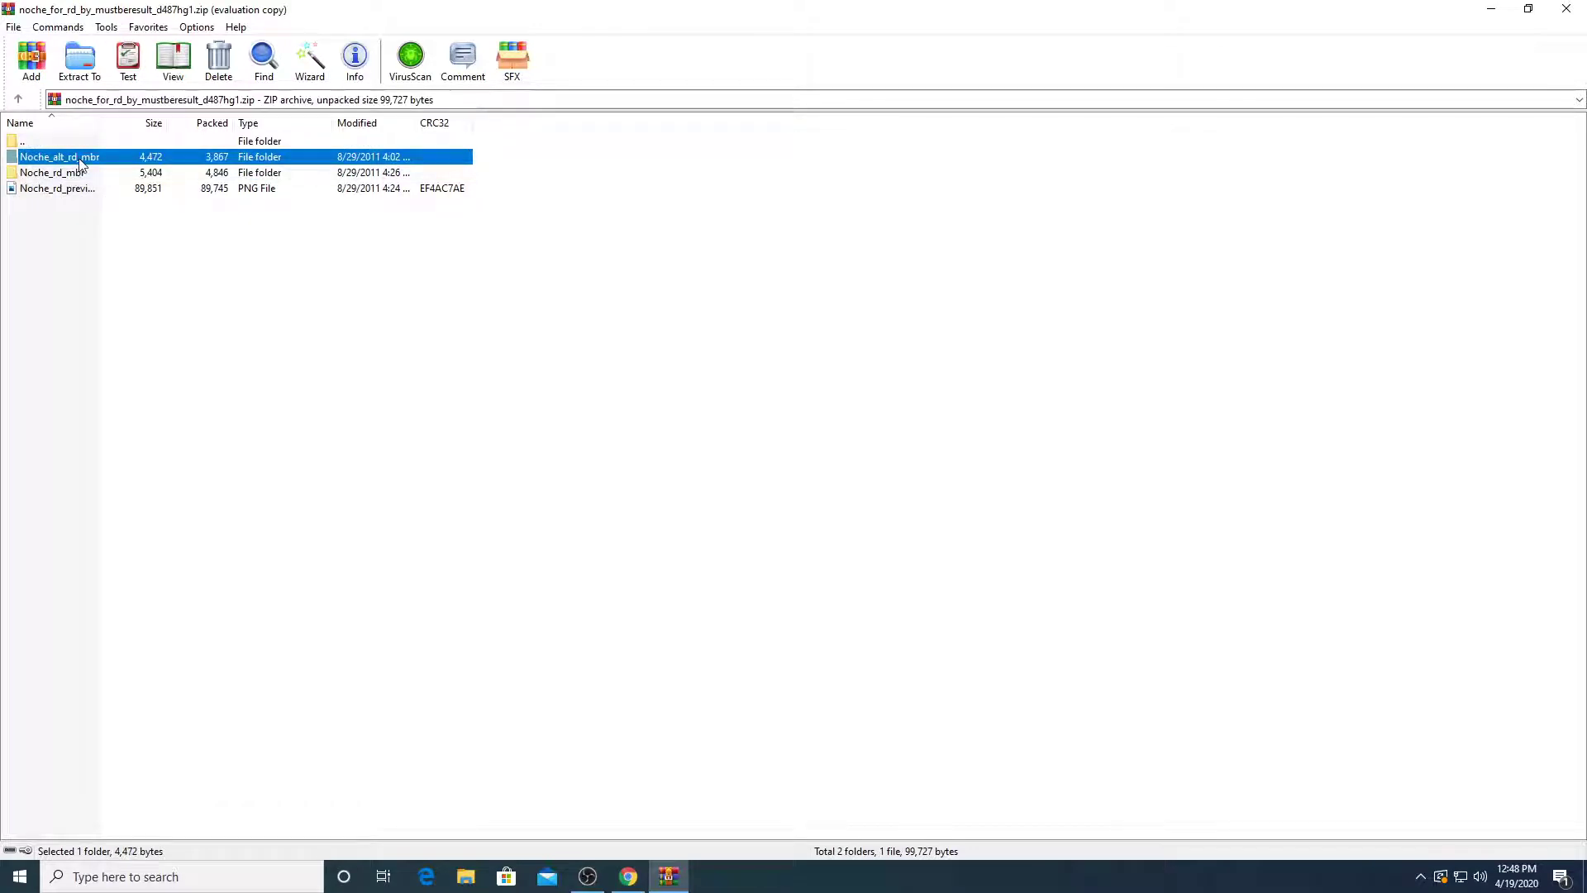
left_click(74, 174, "shift")
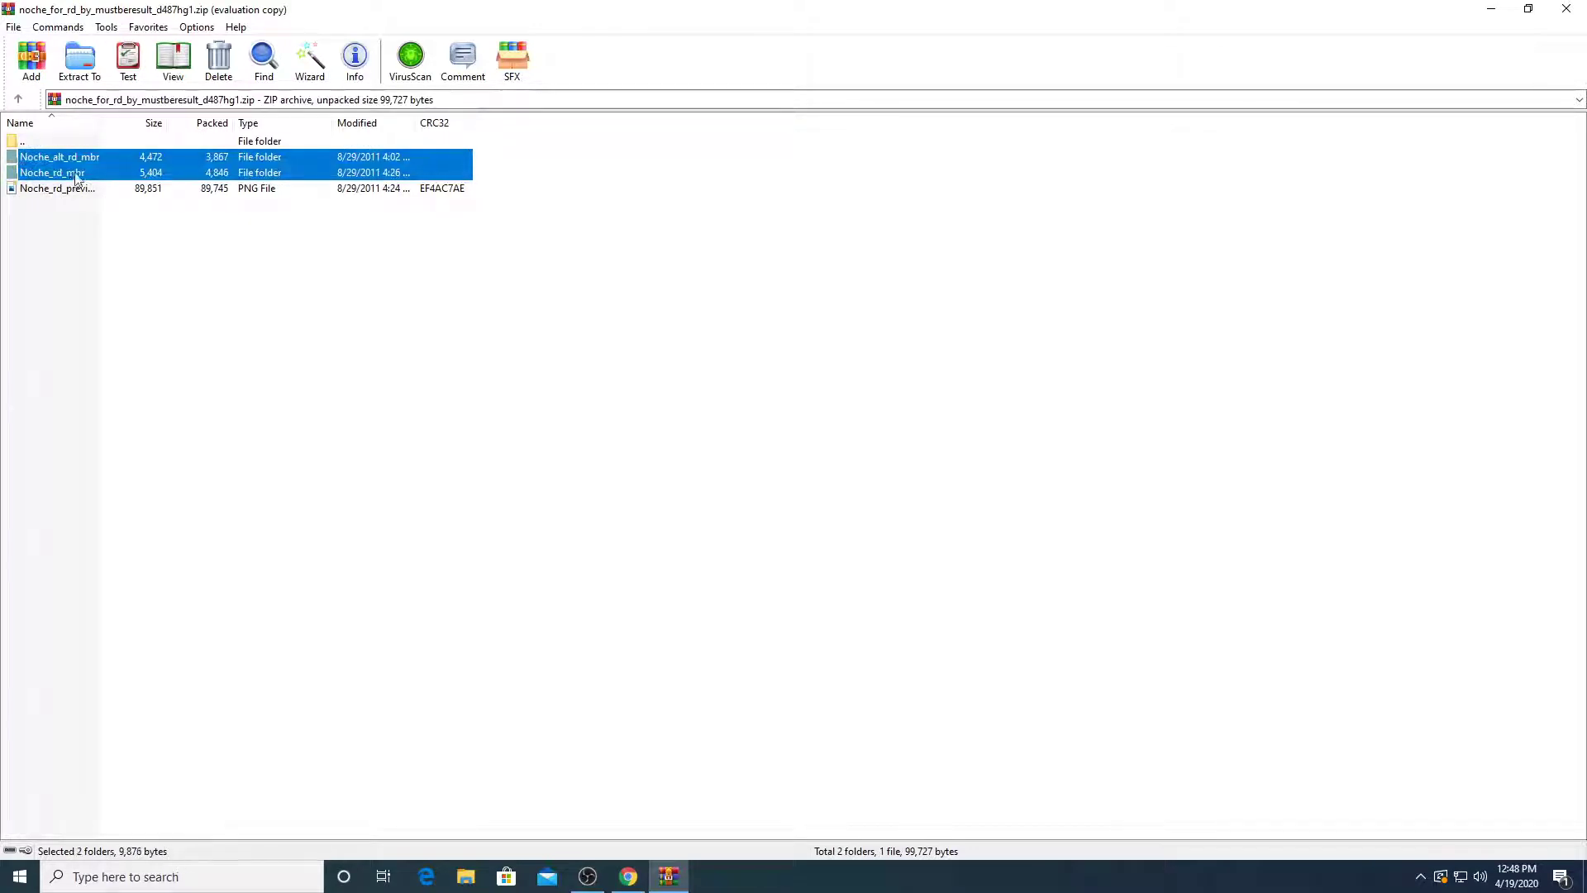
right_click(80, 168)
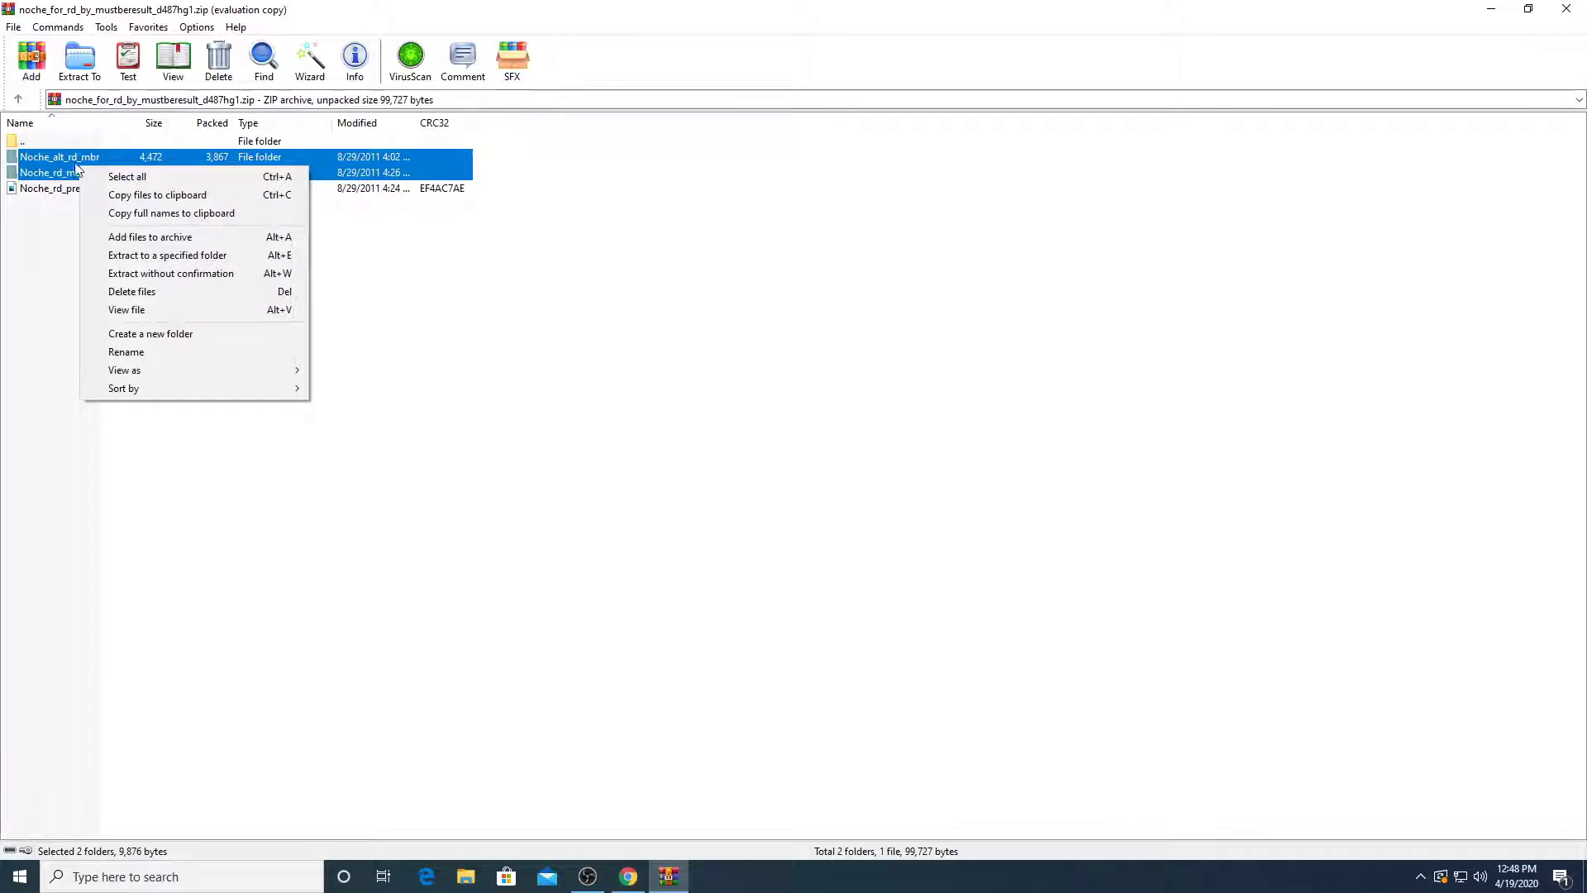
left_click(41, 162)
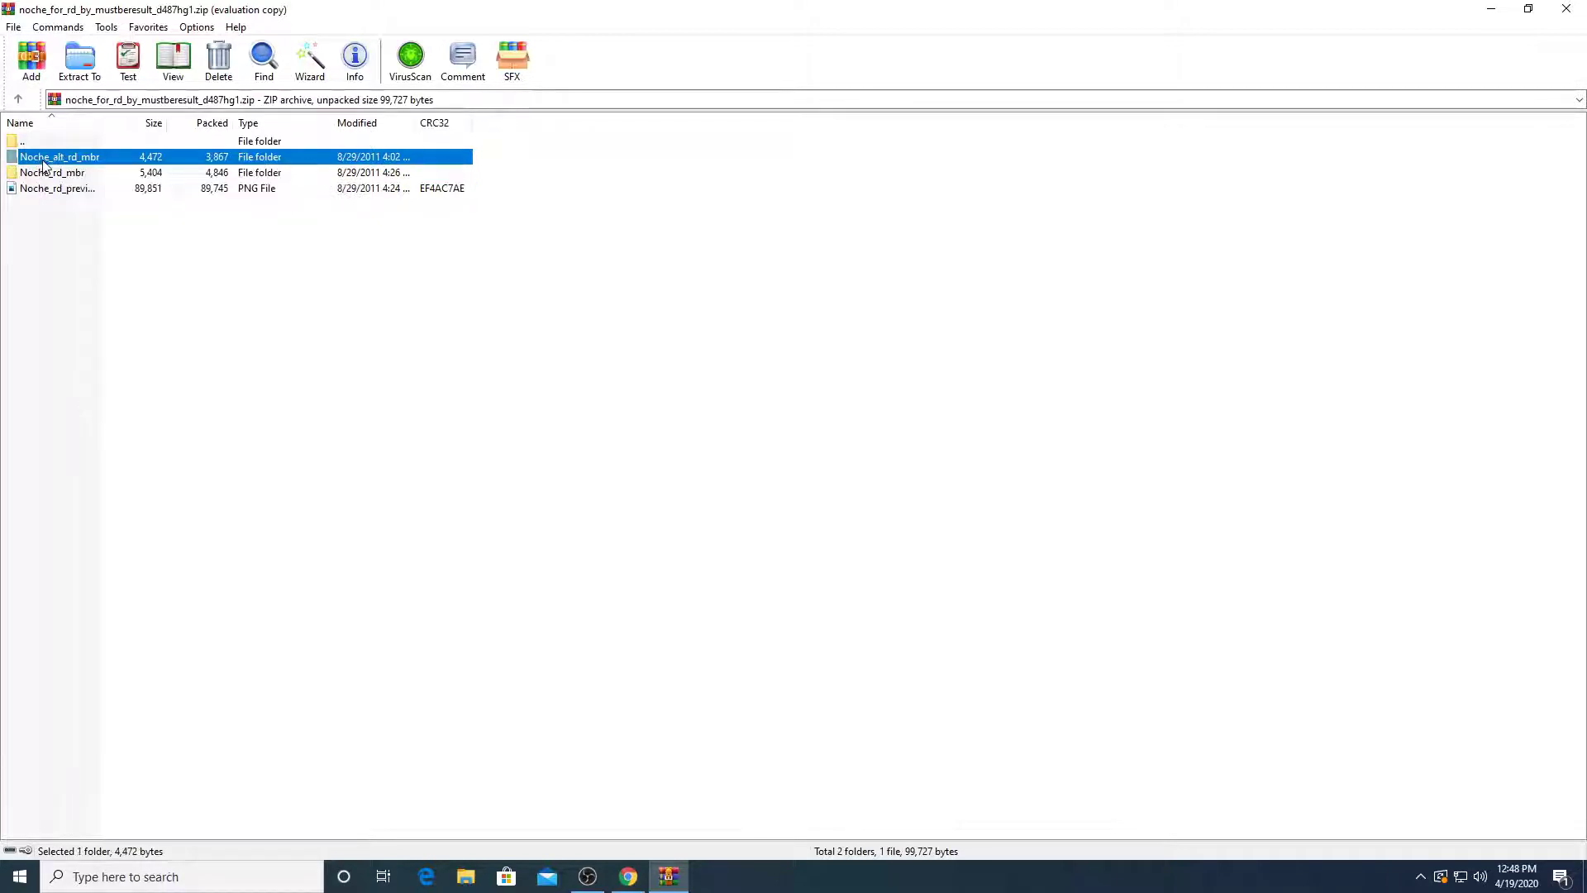
left_click(48, 172, "shift")
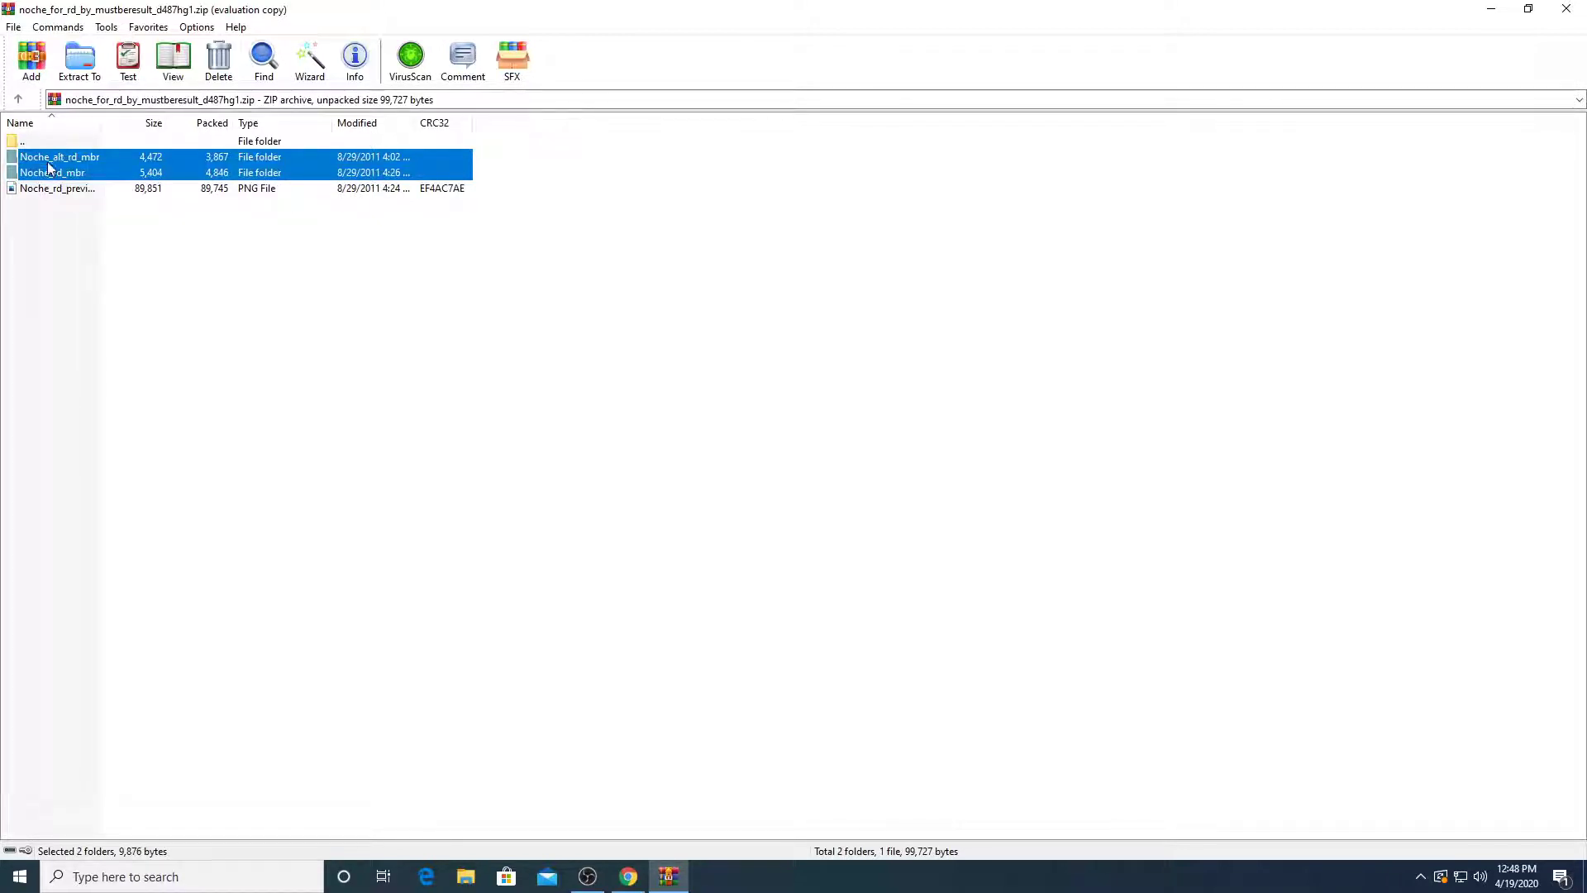
right_click(48, 166)
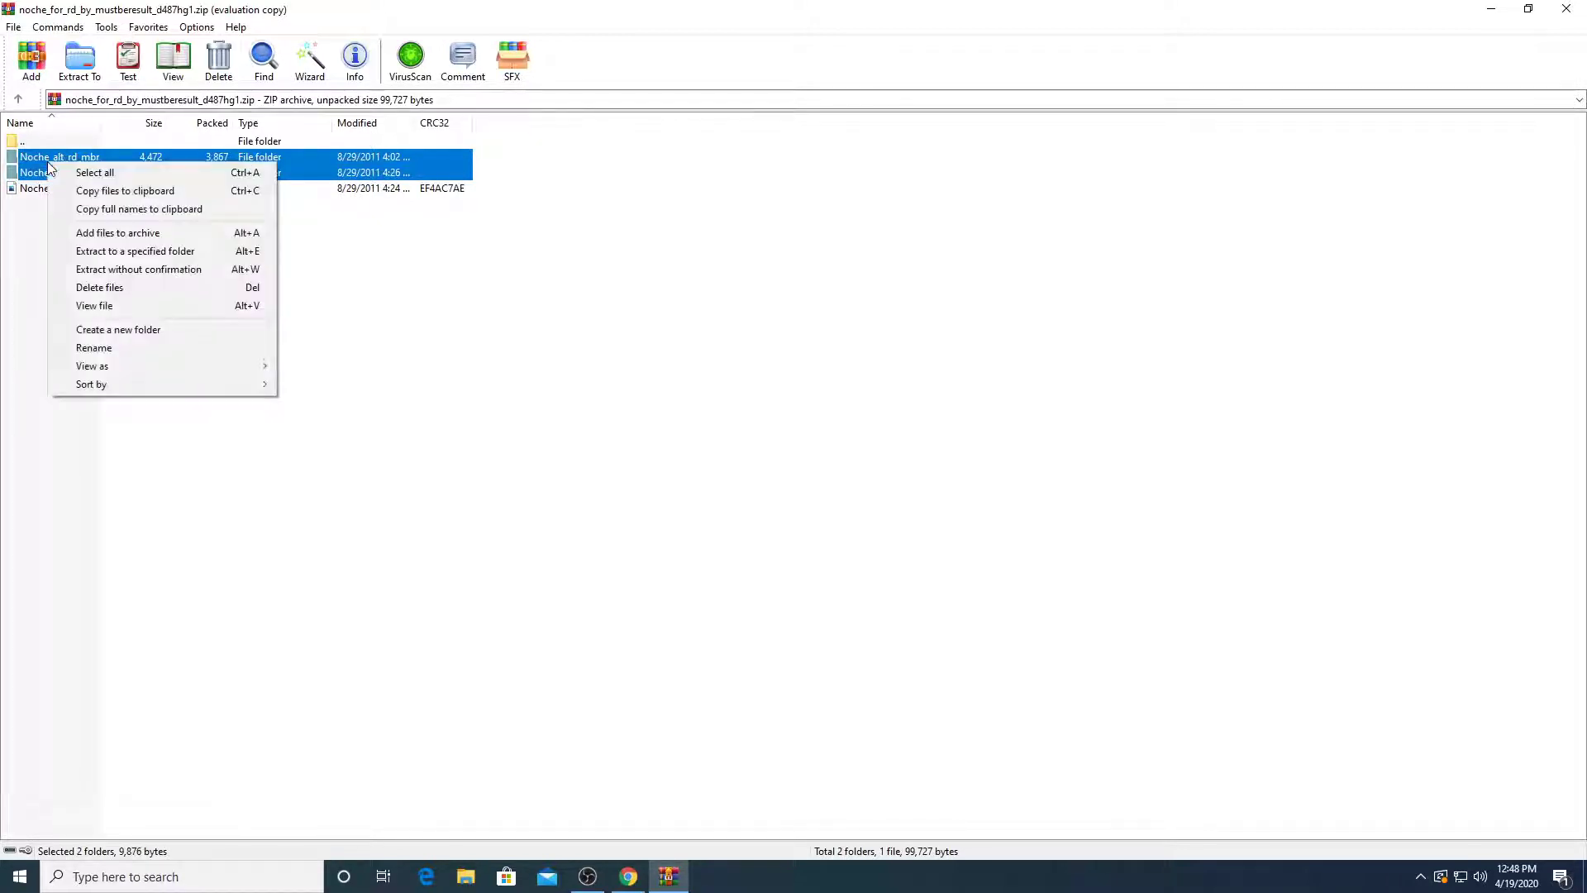
Extract both Noche folders to C:\Program Files (x86)\RocketDock\Skins
left_click(116, 255)
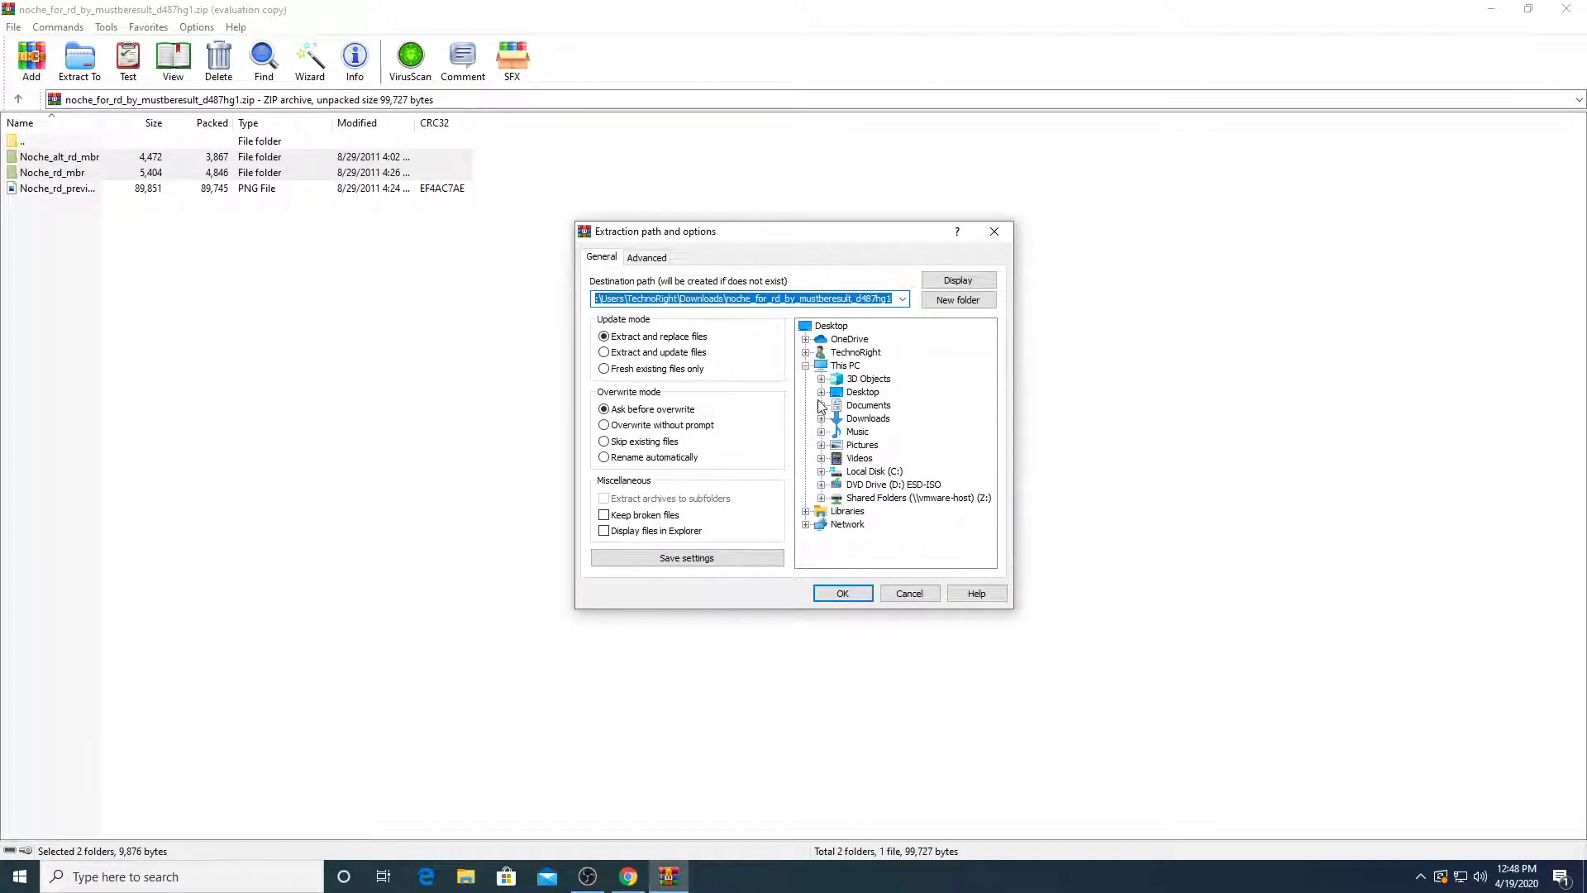
left_click(823, 472)
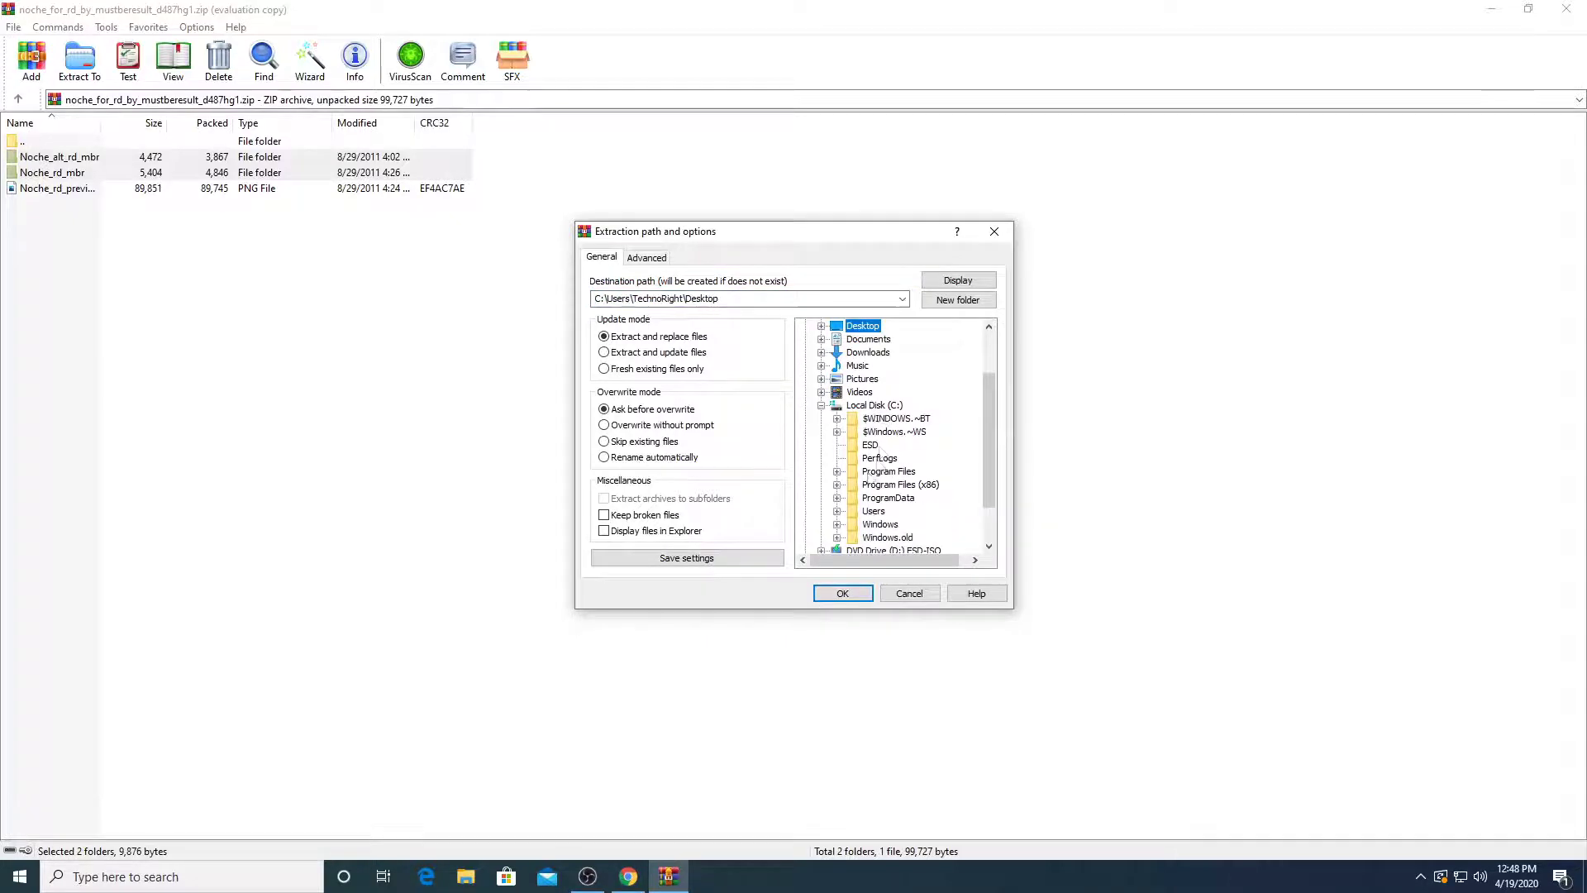
left_click(837, 485)
left_click_drag(988, 459, 988, 479)
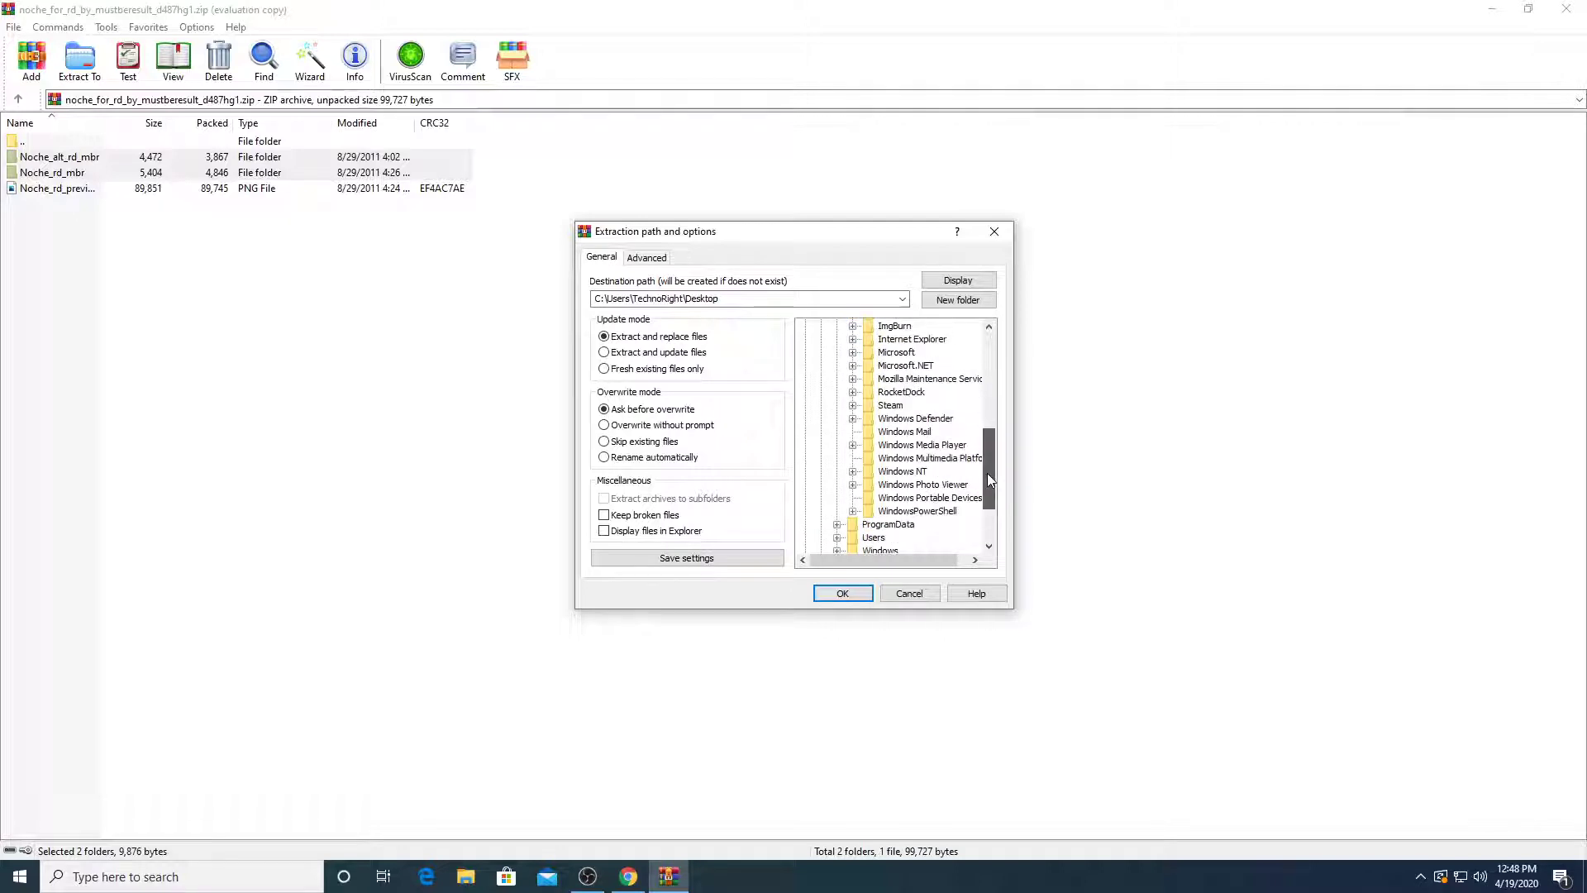
left_click(899, 393)
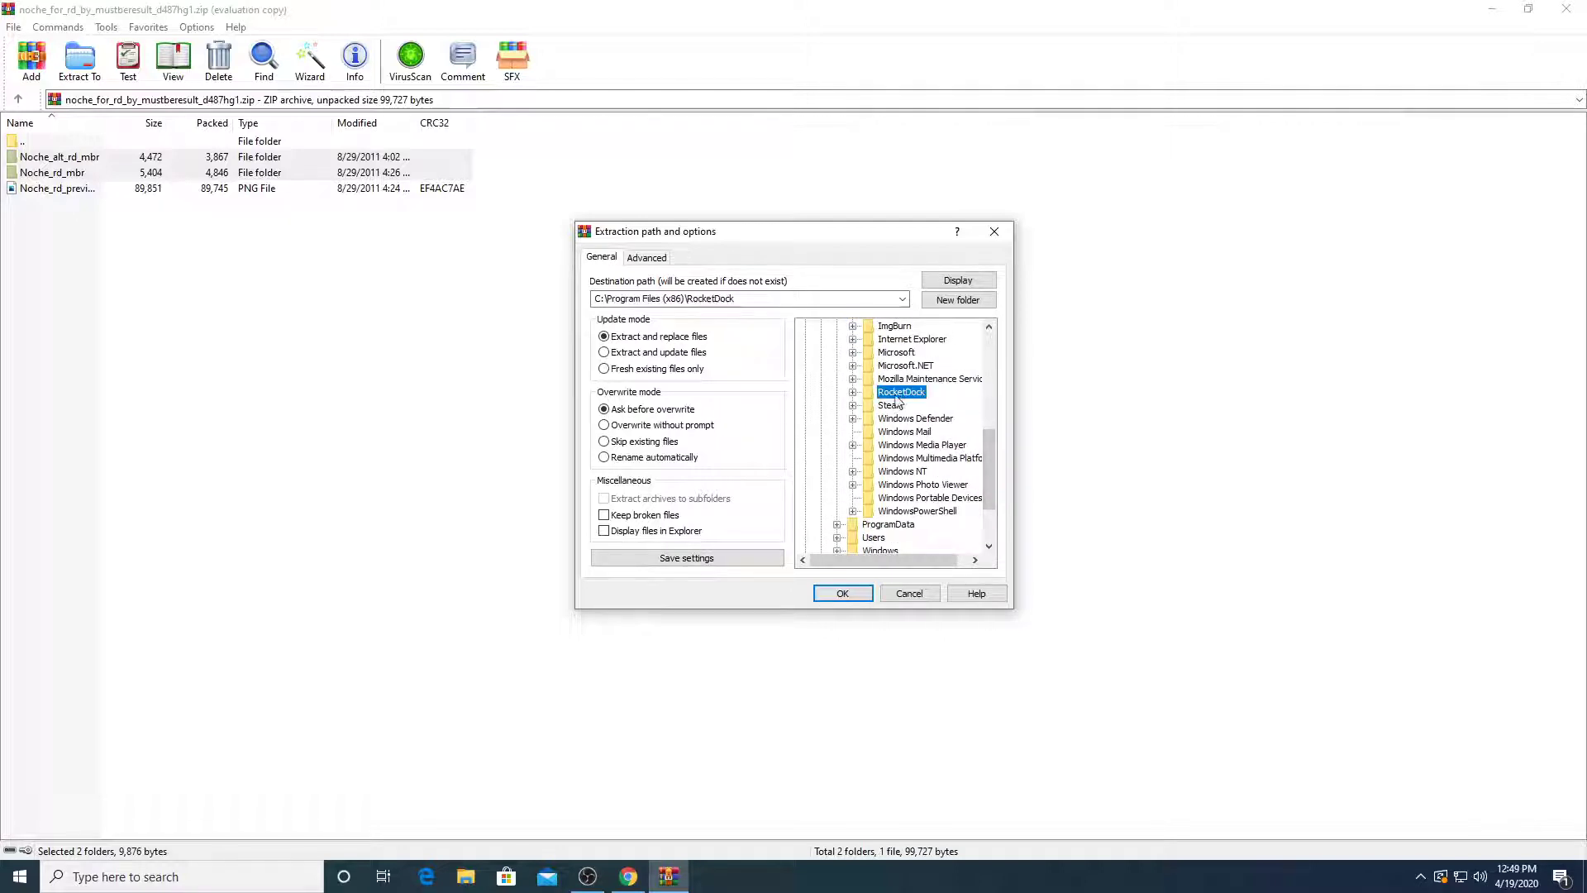
left_click(853, 393)
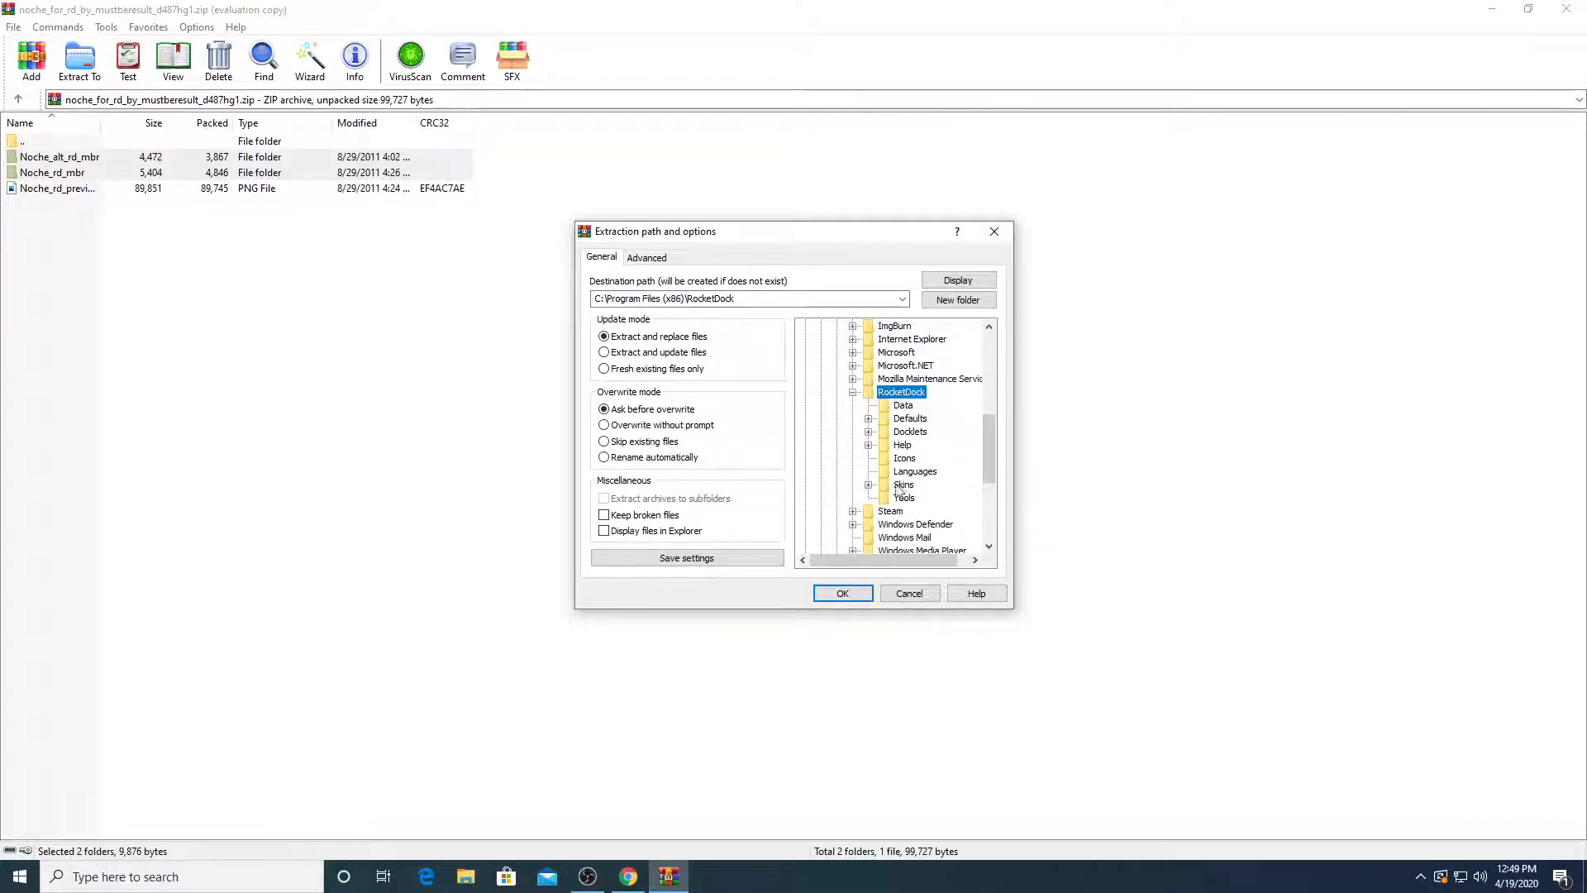
left_click(868, 485)
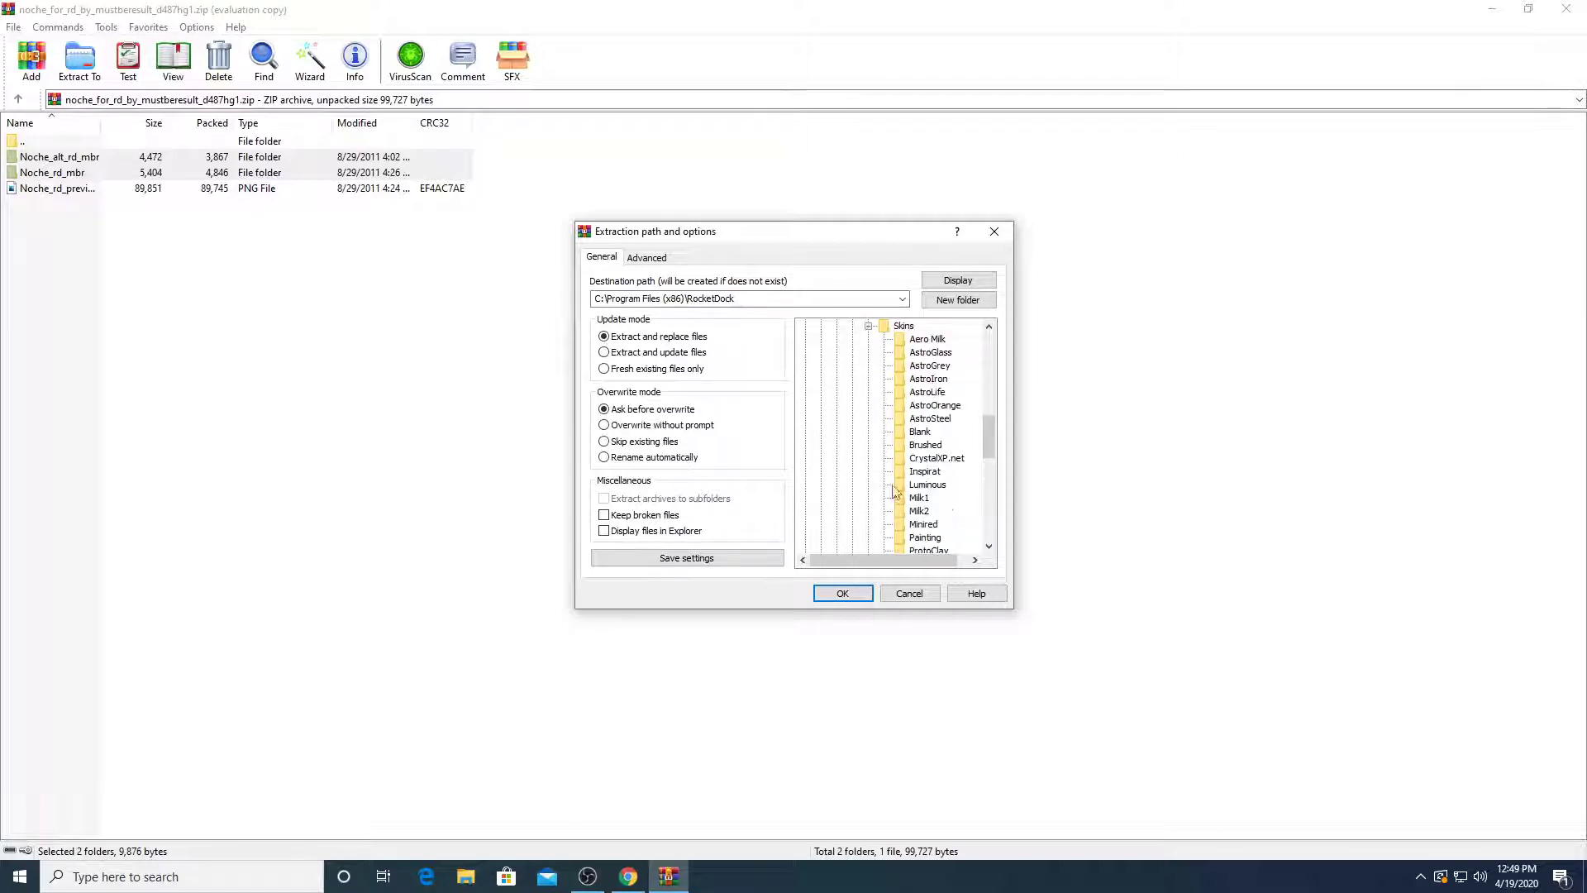
left_click(904, 326)
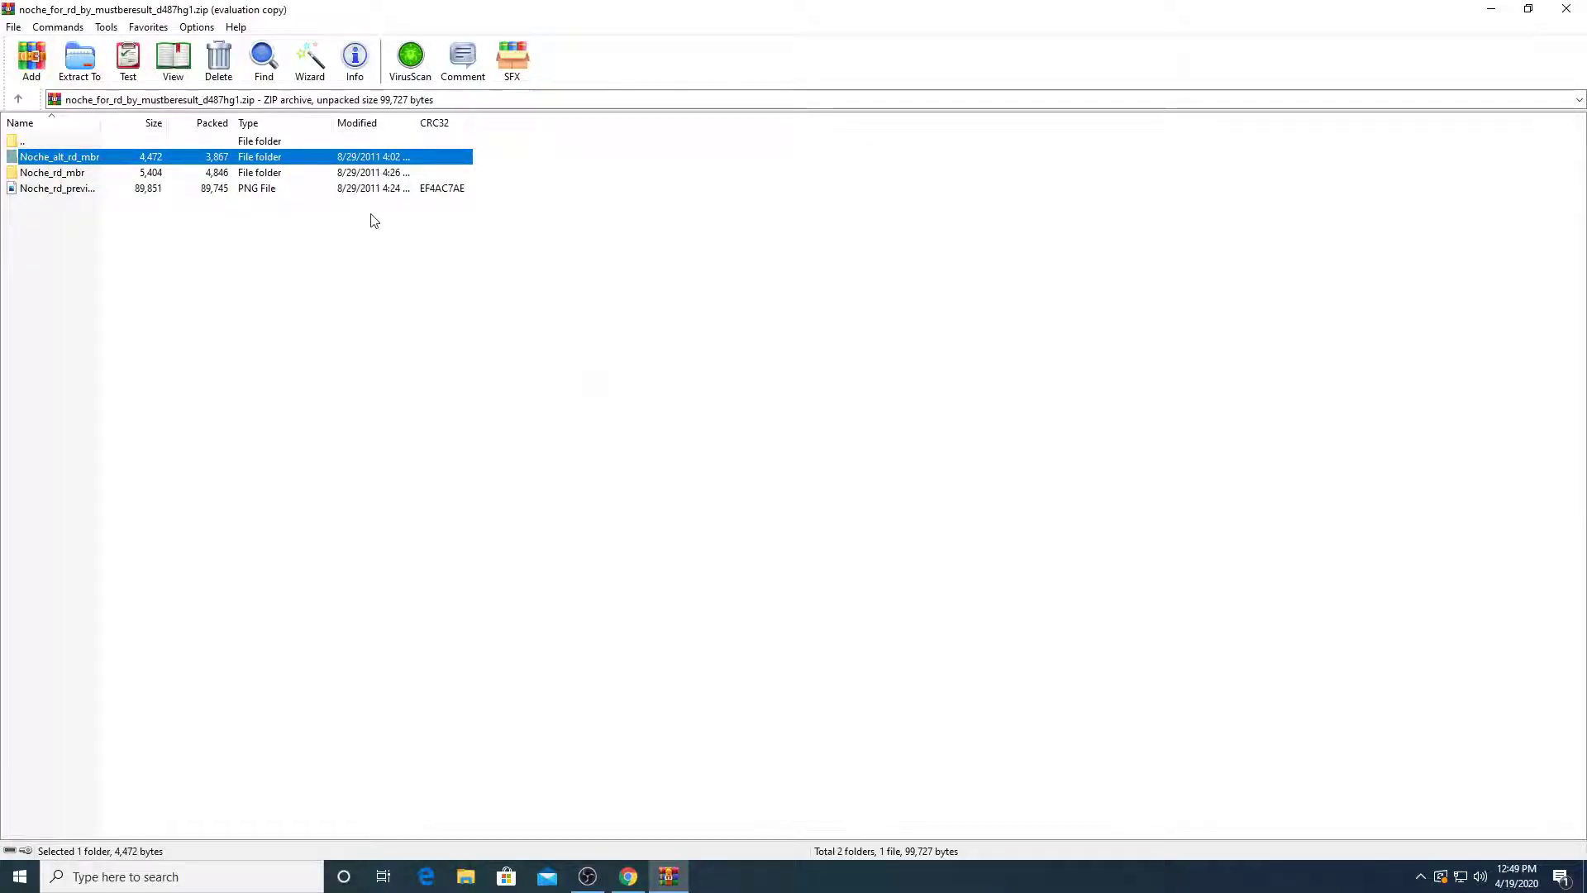
Copy both Noche folders onto the desktop, refresh it, and open File Explorer beside them
left_click(391, 173, "shift")
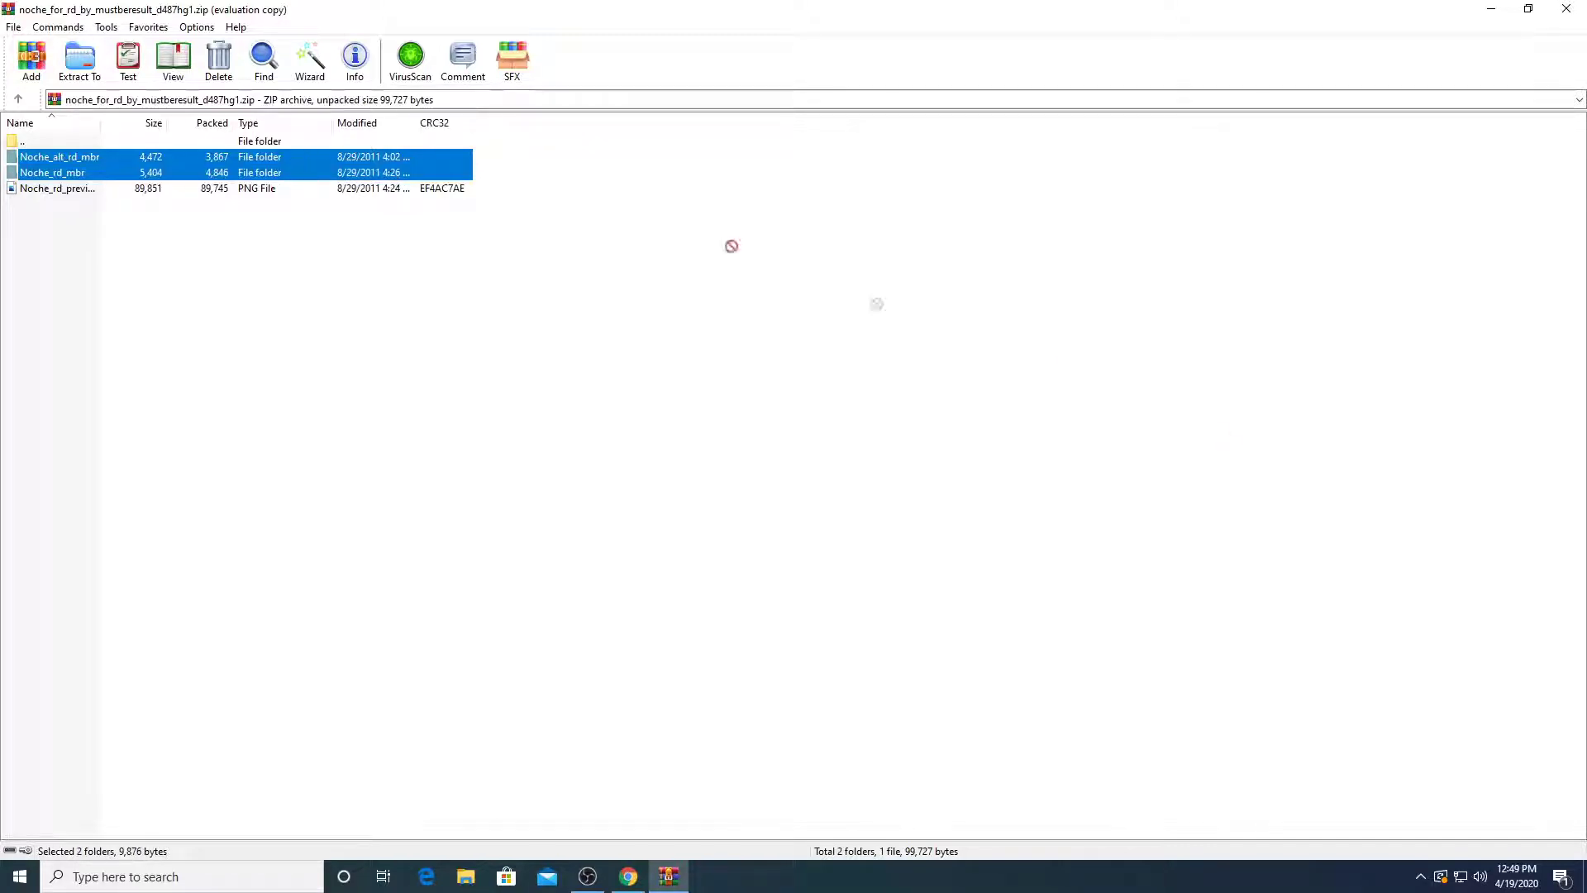
left_click_drag(731, 246, 632, 374)
right_click(648, 235)
left_click(711, 284)
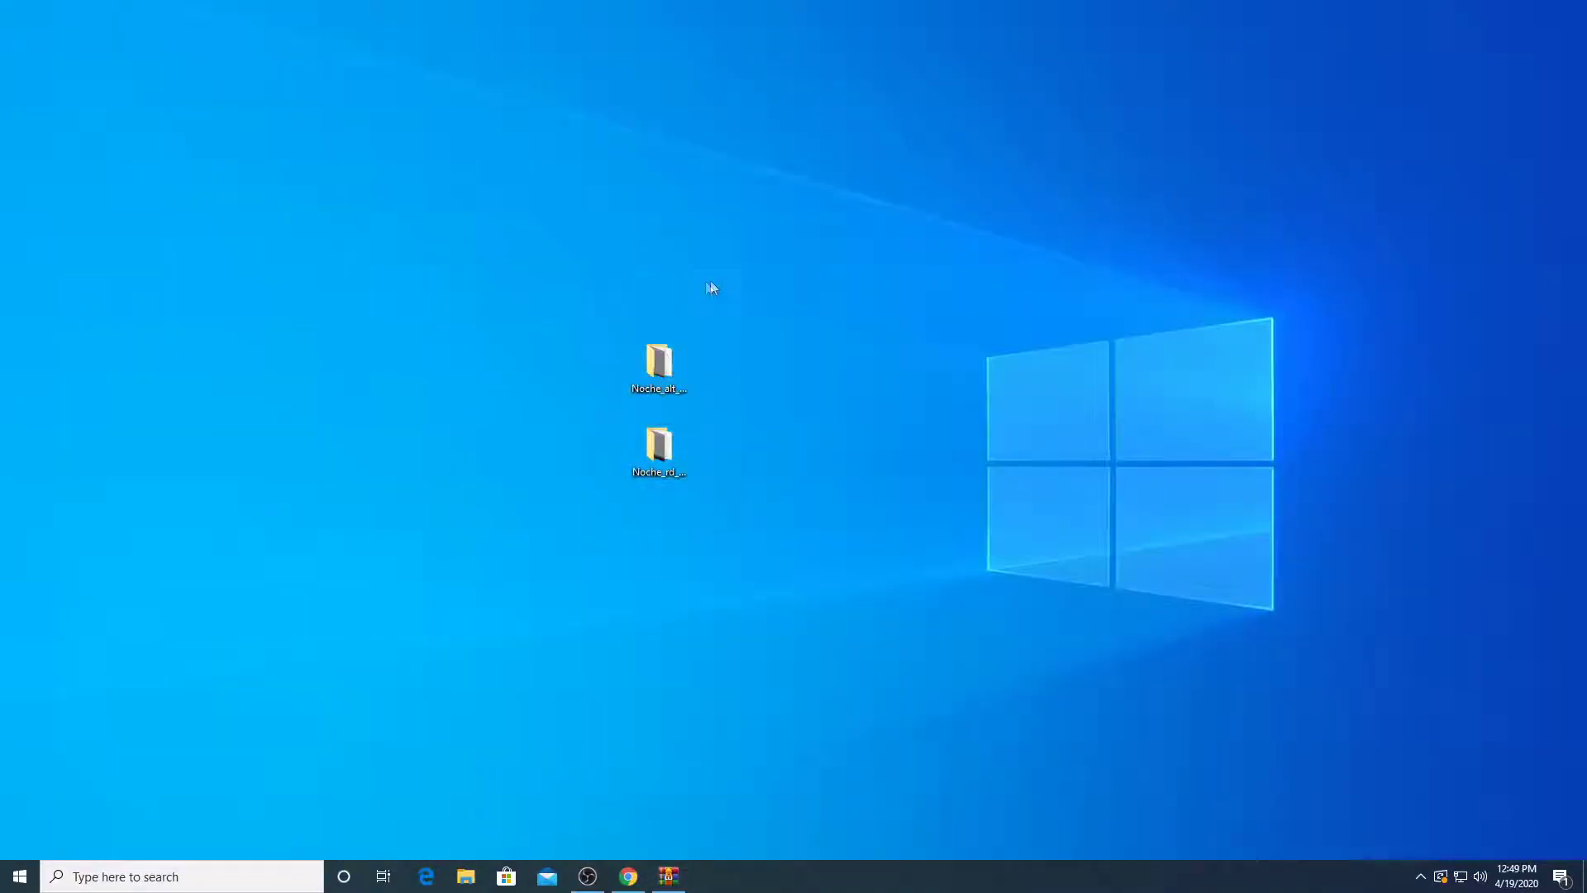
left_click(466, 876)
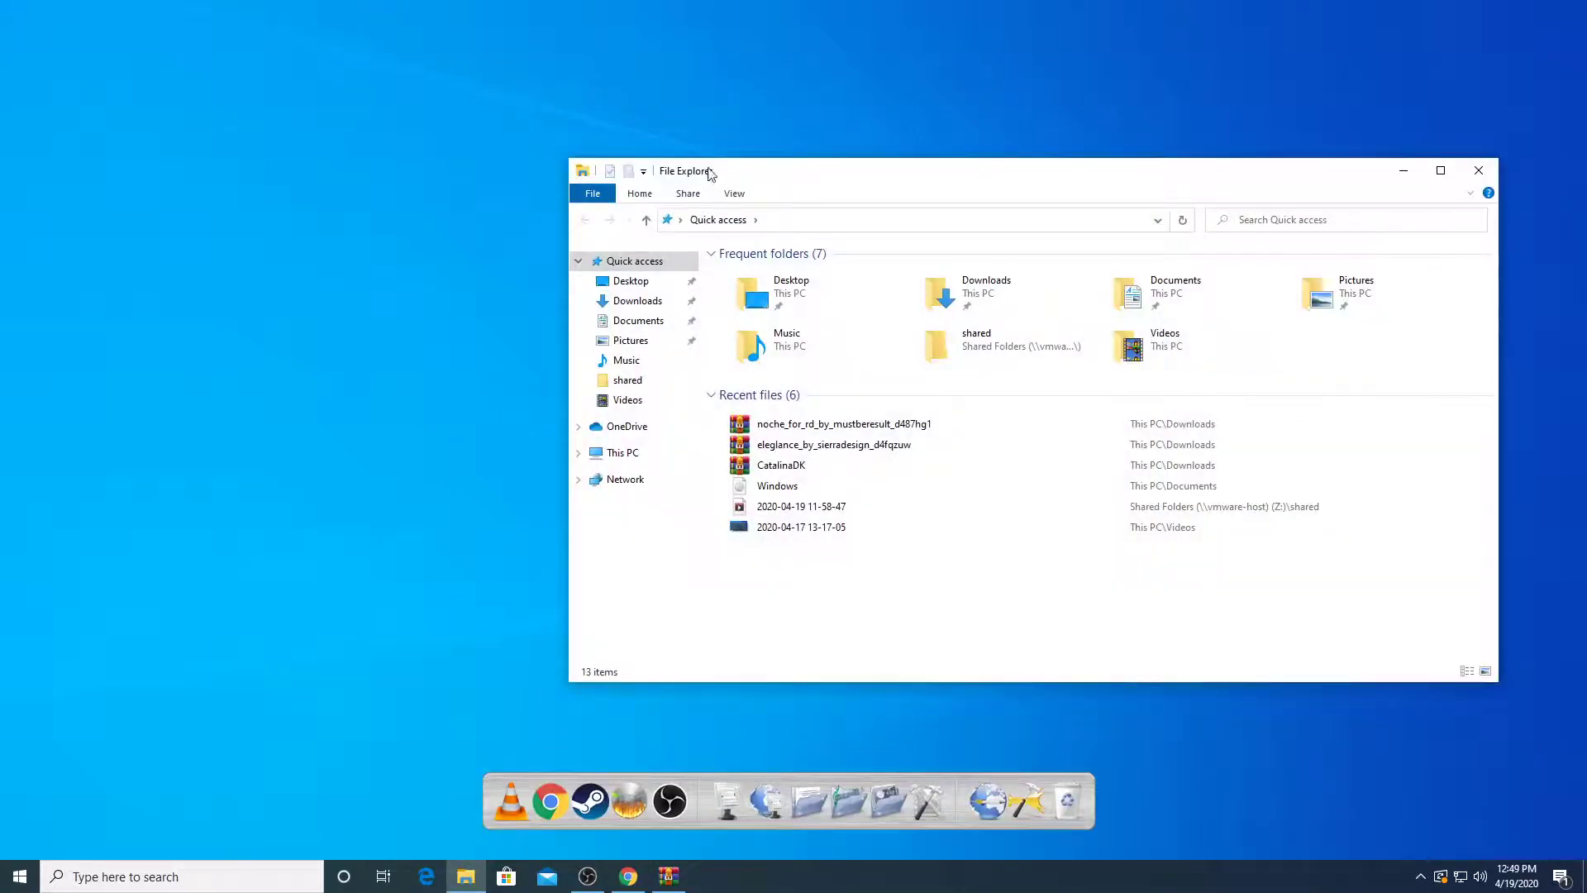
left_click_drag(709, 172, 988, 169)
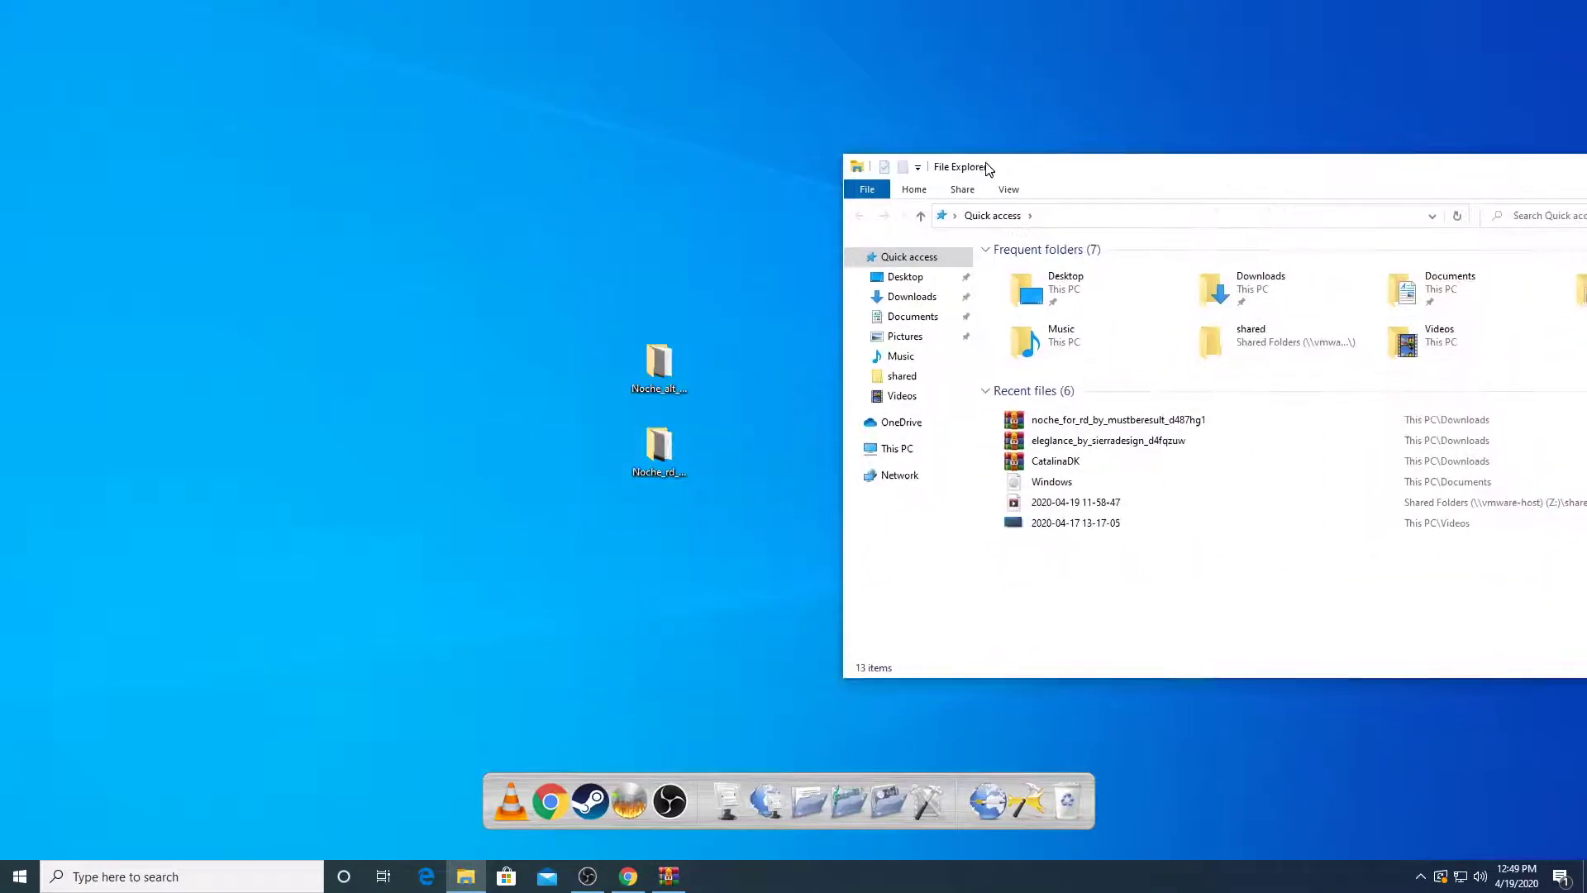
Navigate File Explorer to C:\Program Files (x86)\RocketDock\Skins
left_click(897, 448)
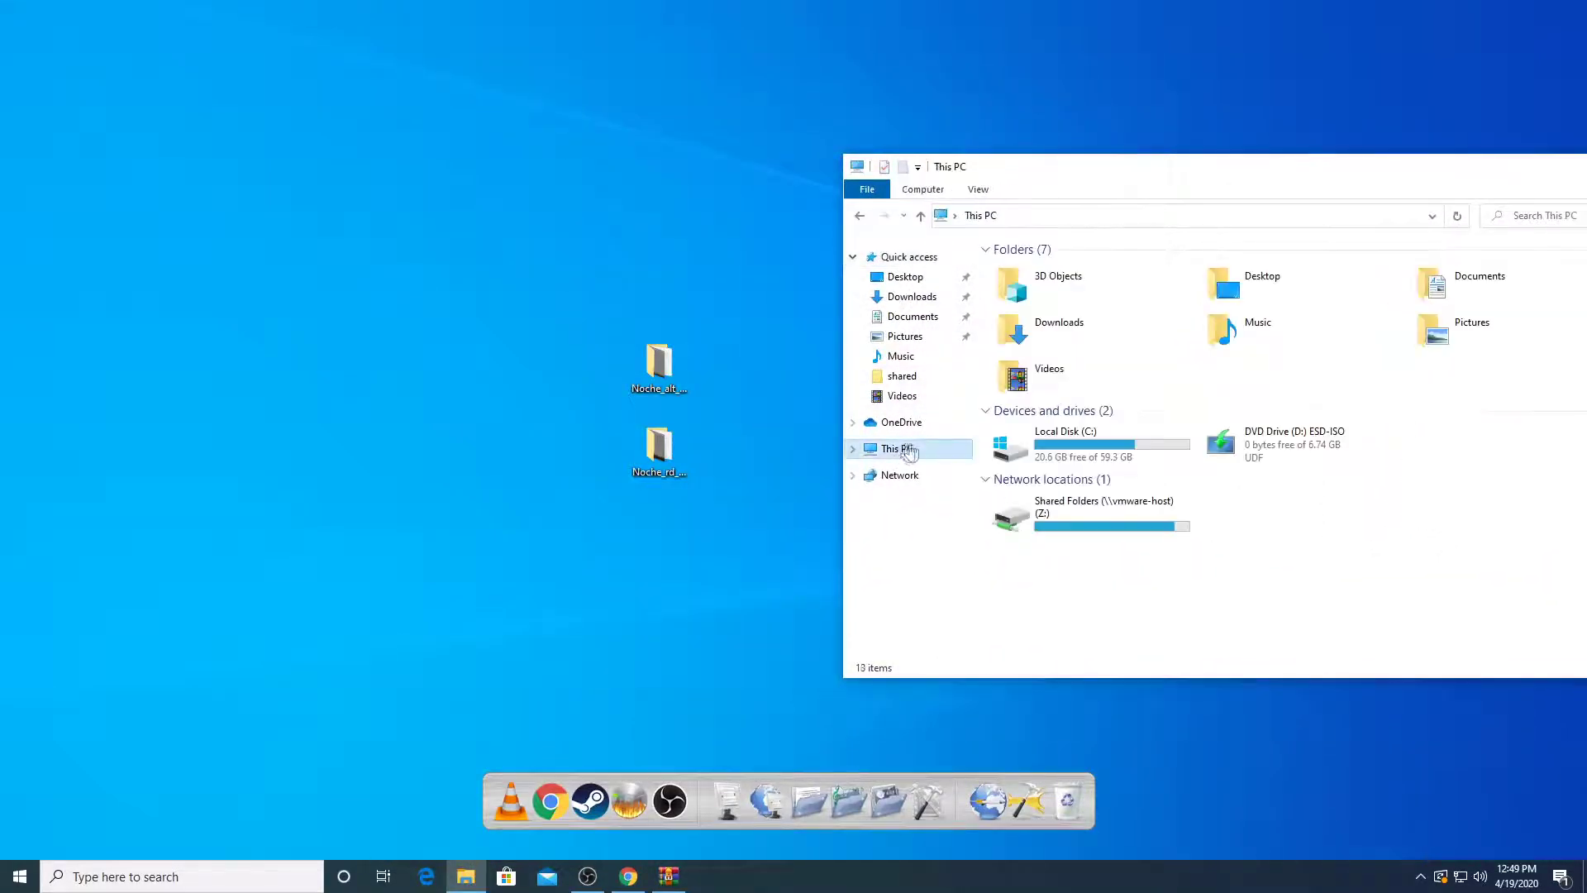
double_click(1046, 461)
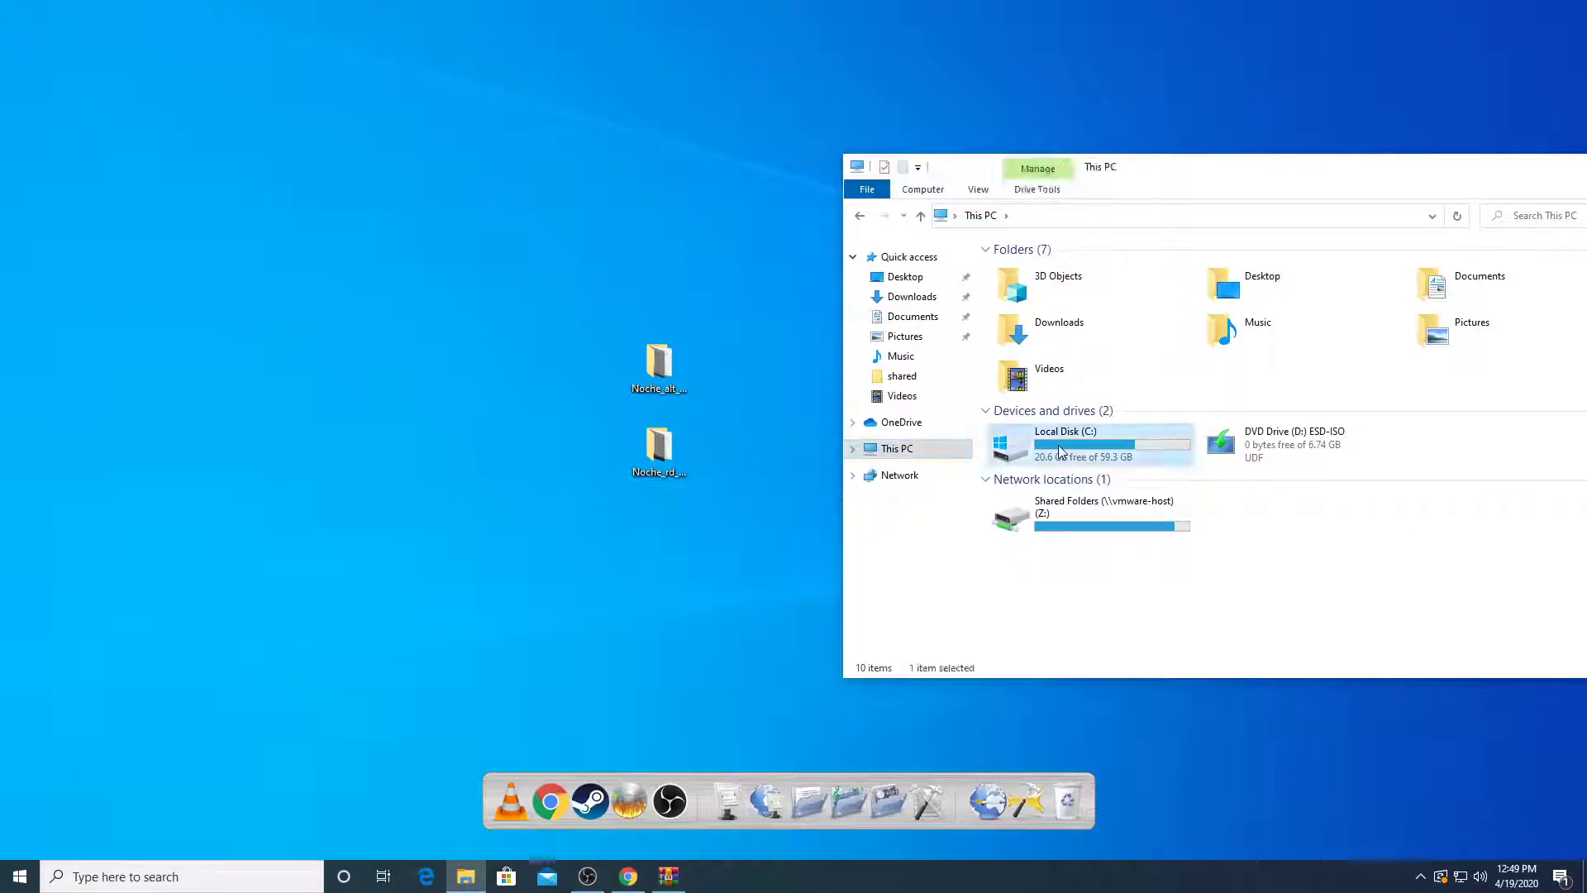
double_click(1048, 339)
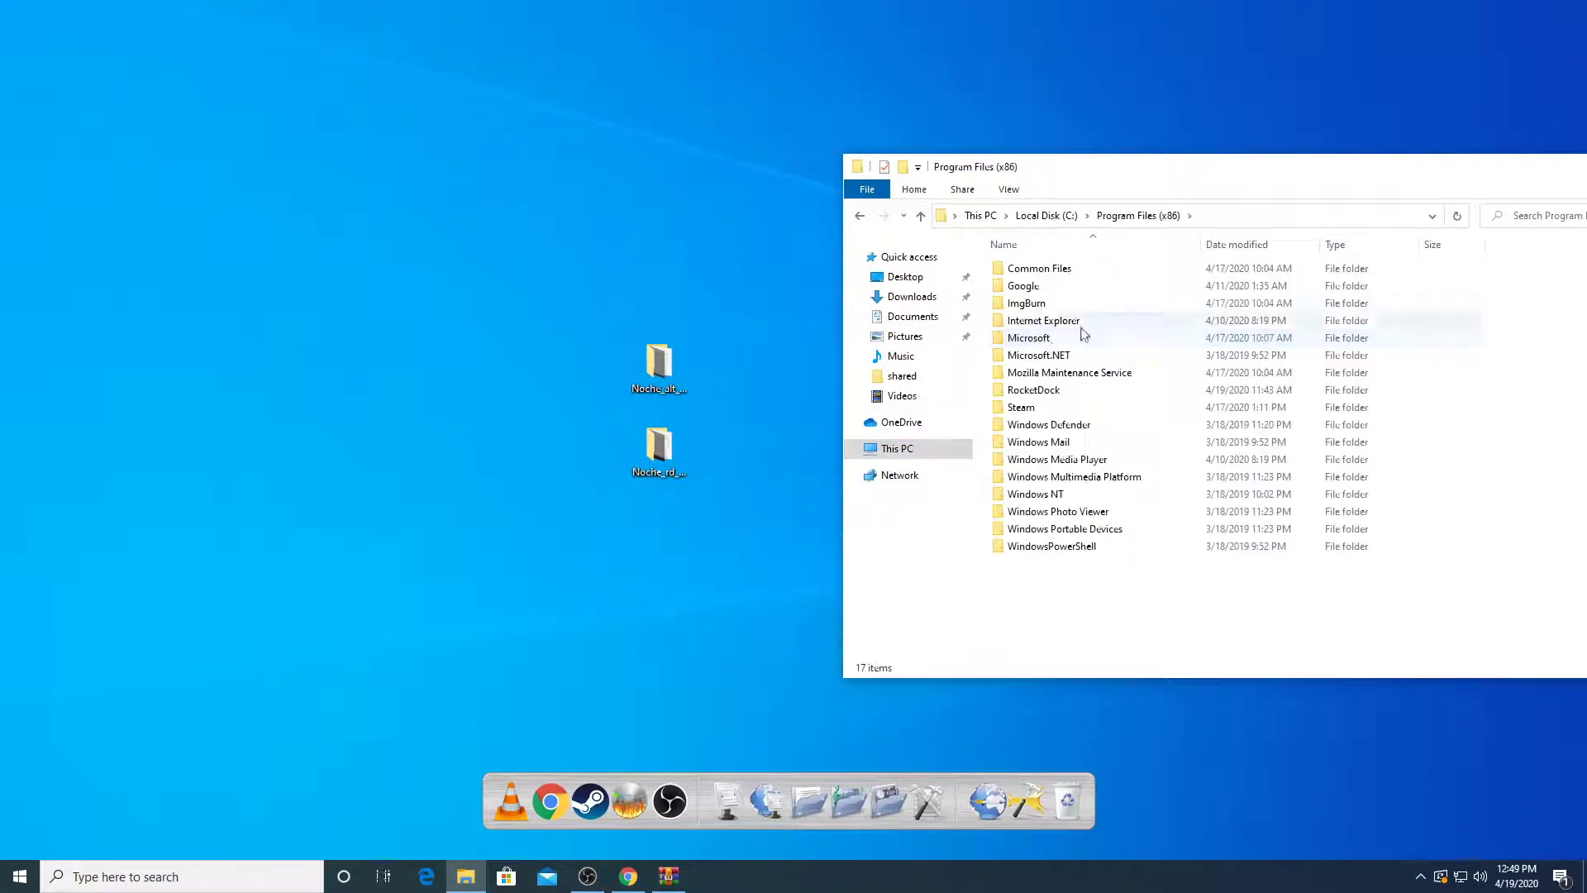
double_click(1043, 390)
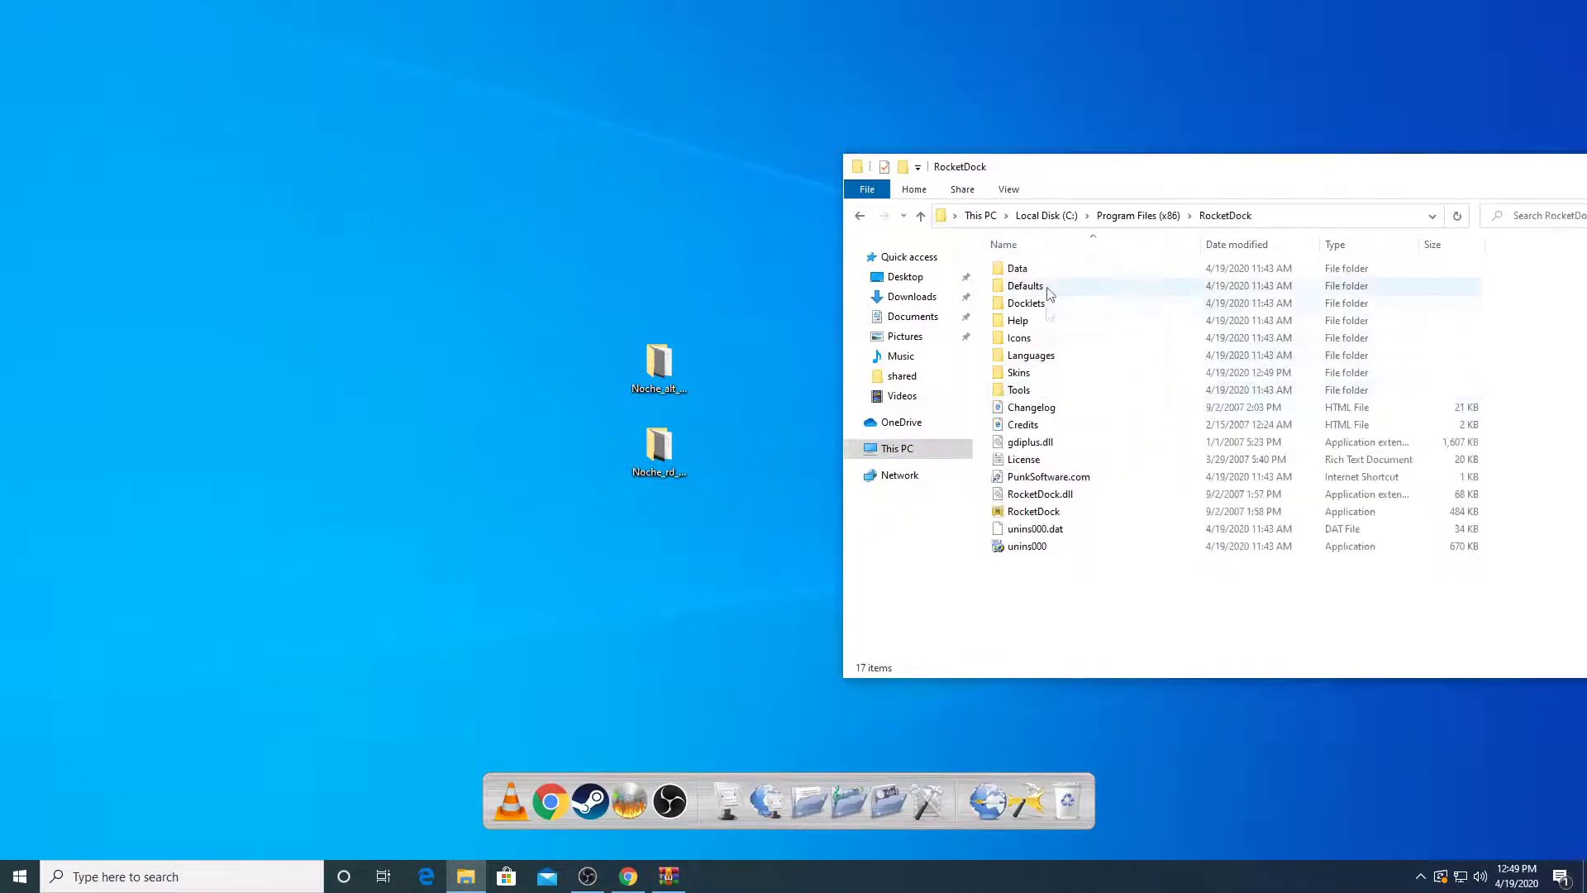
double_click(1021, 373)
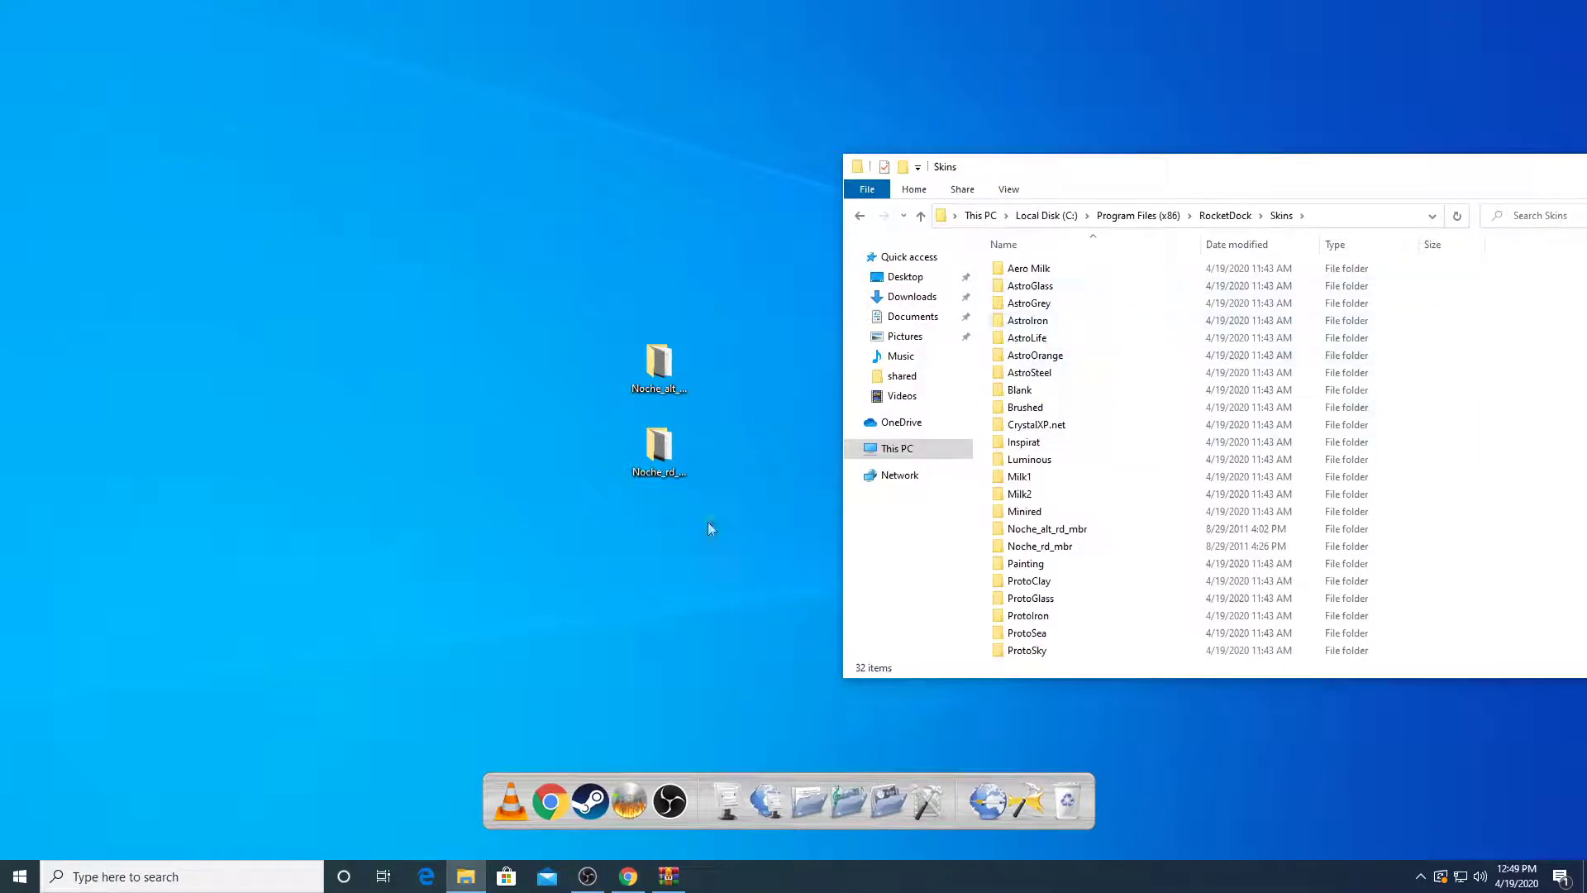
Move both desktop Noche folders into Skins, replacing existing files with administrator permission
left_click_drag(712, 528, 1515, 414)
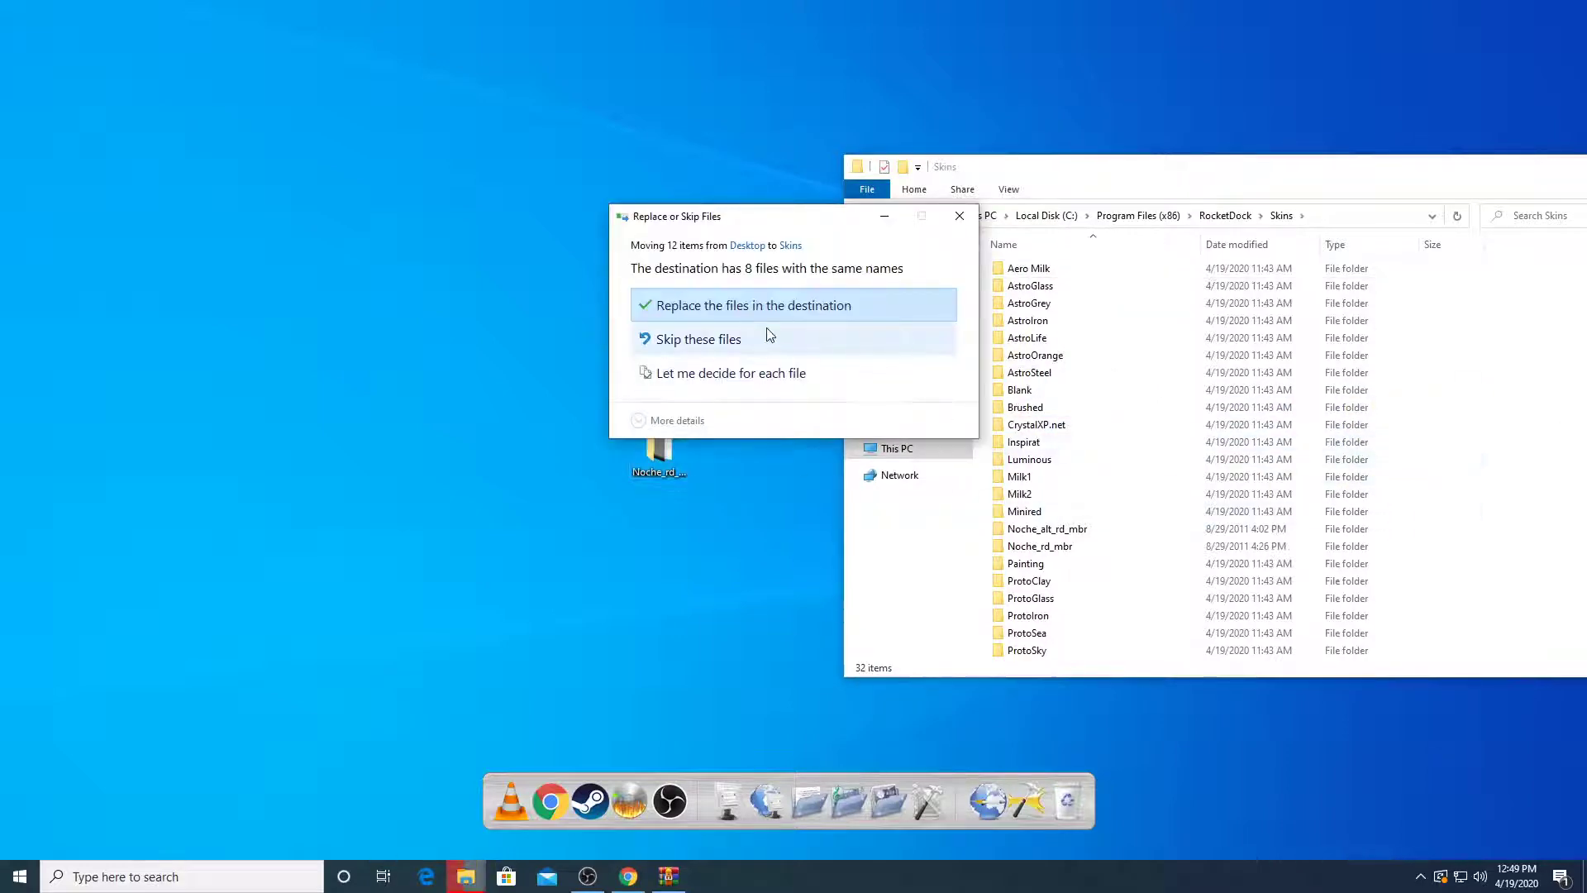
left_click(777, 307)
left_click_drag(1208, 184, 1463, 224)
left_click(744, 355)
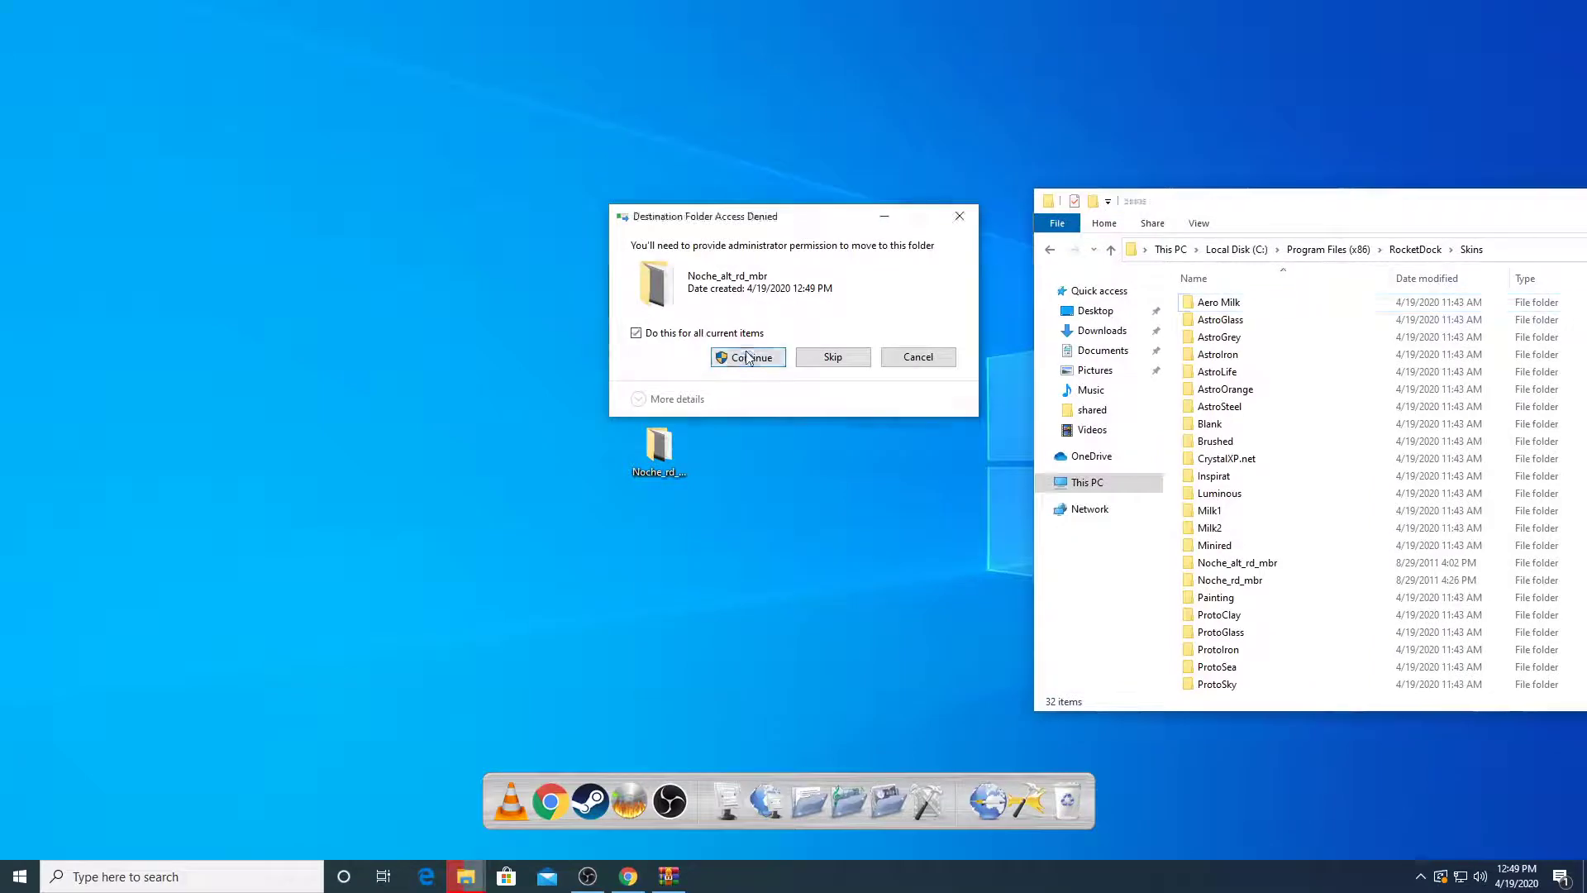
left_click(959, 216)
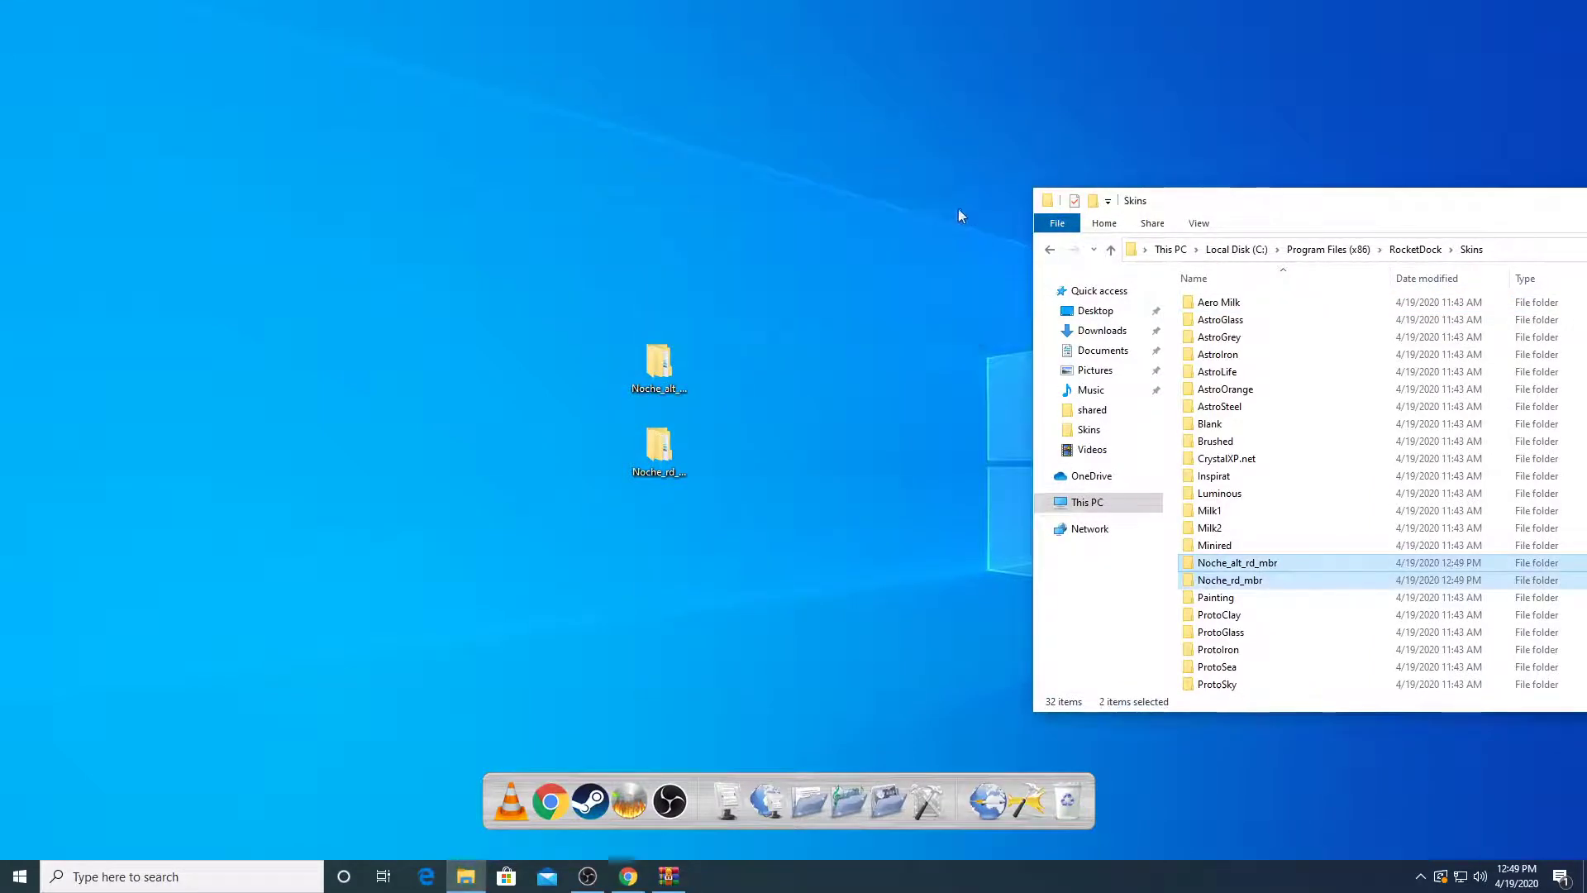
Close the Skins window and refresh the desktop
left_click_drag(1224, 206, 571, 174)
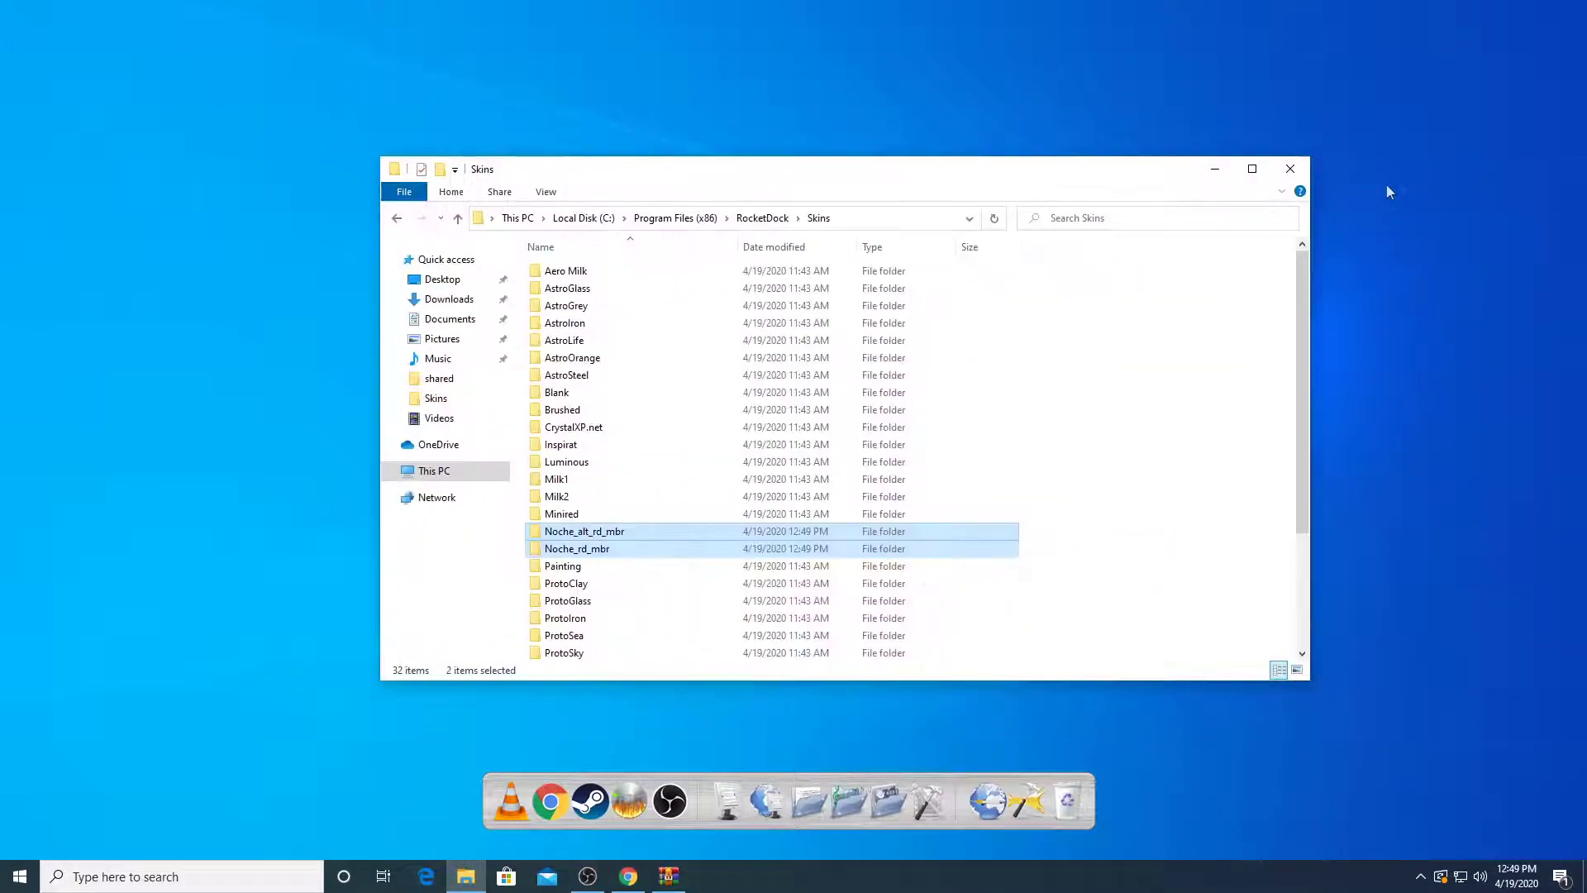
left_click(1297, 175)
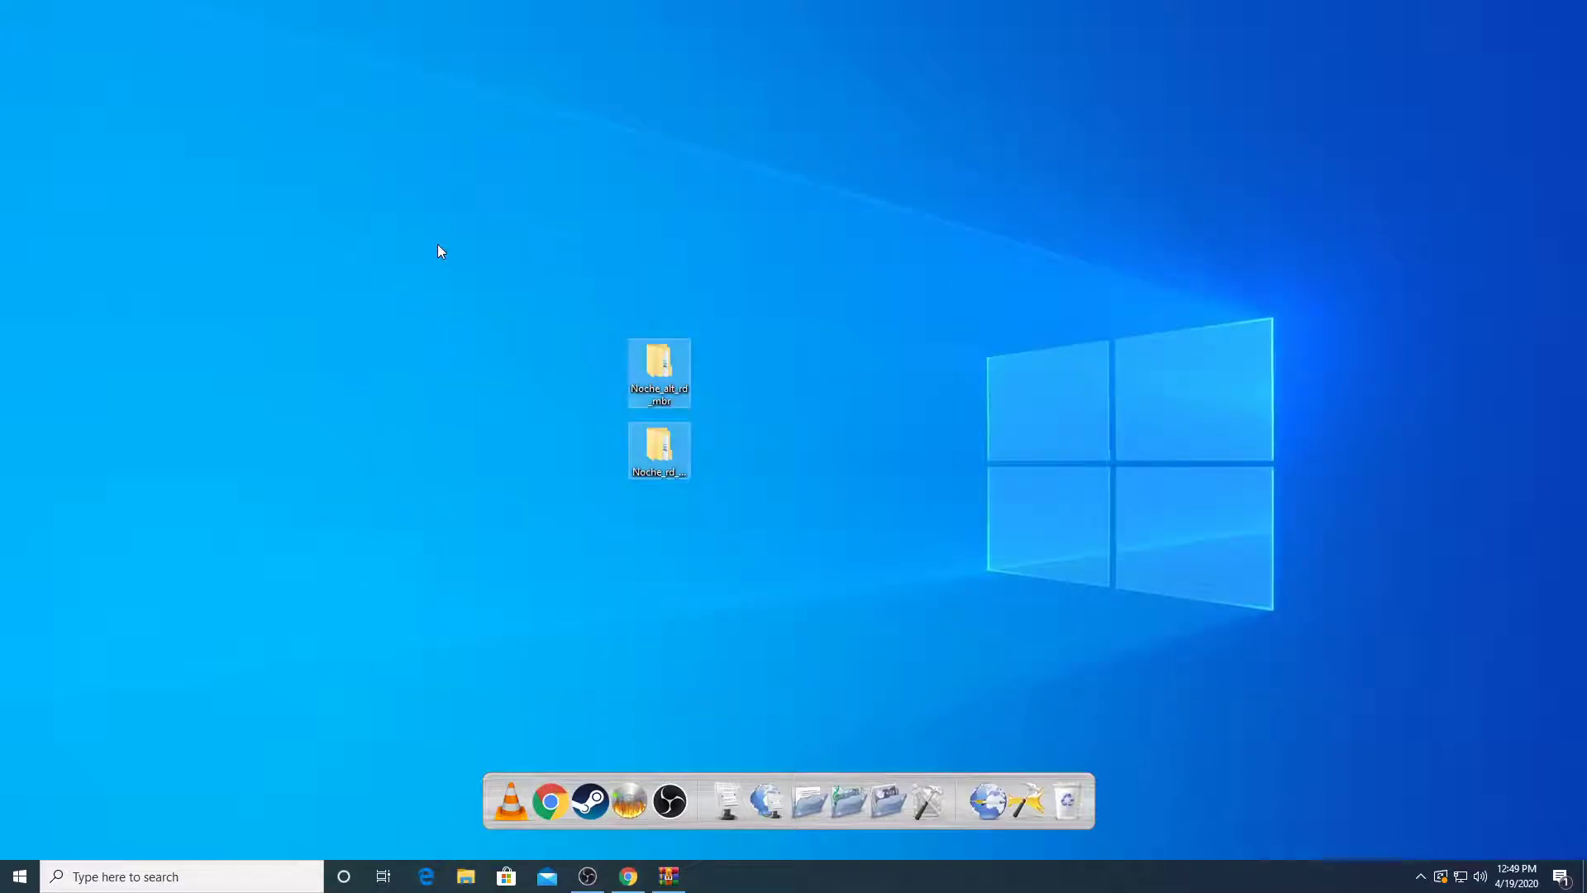
right_click(438, 232)
left_click(514, 280)
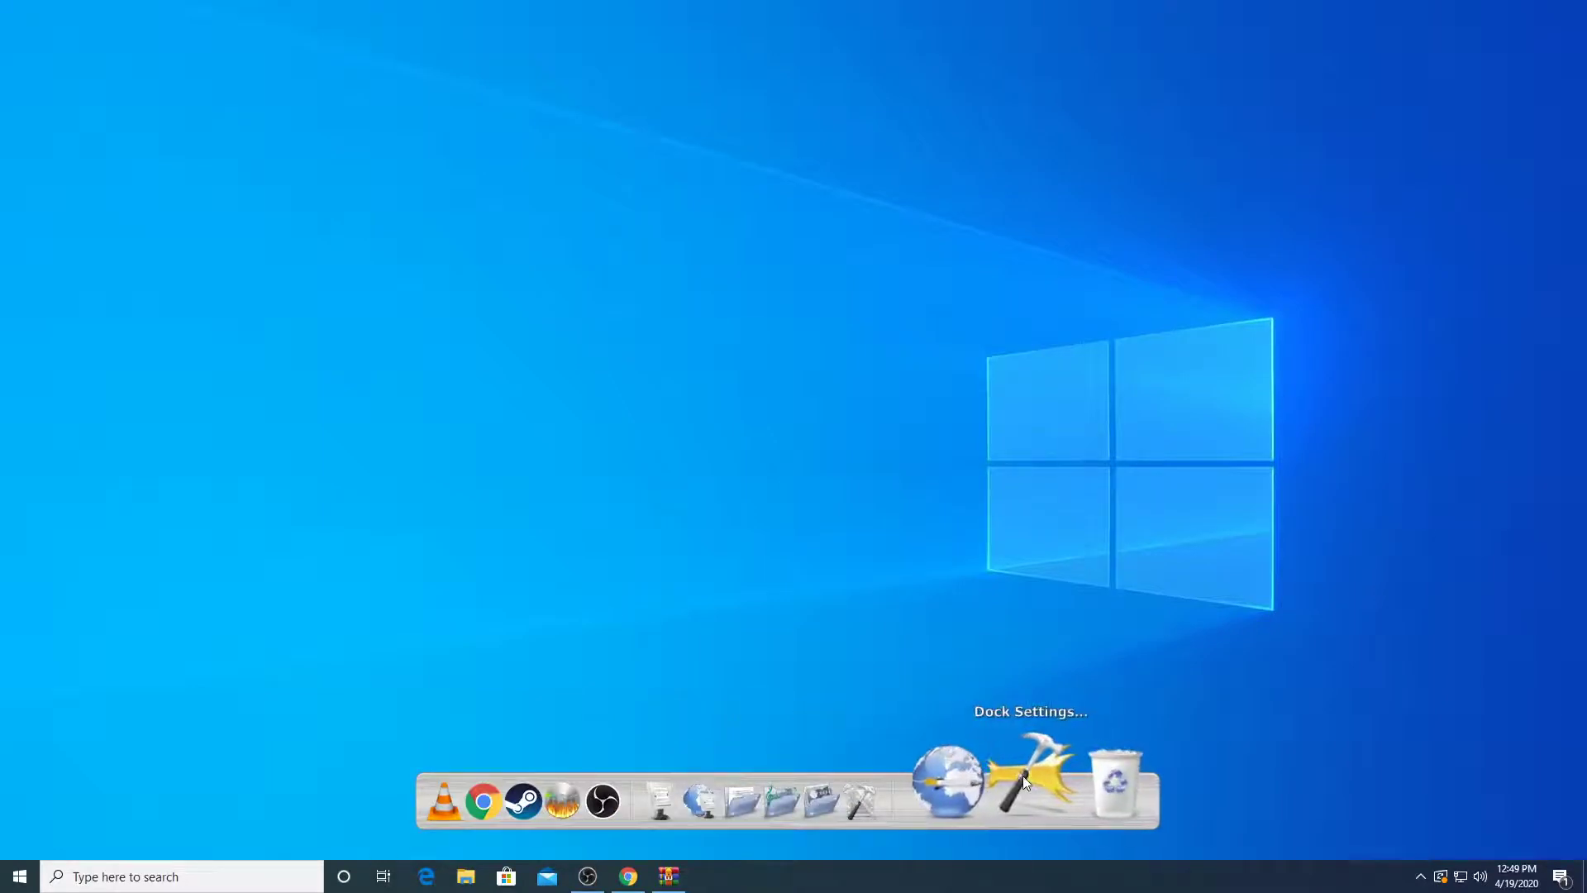
Compare Noche_alt_rd_mbr and Noche_rd_mbr themes, settle on Noche_rd_mbr, and confirm with OK
left_click(1023, 782)
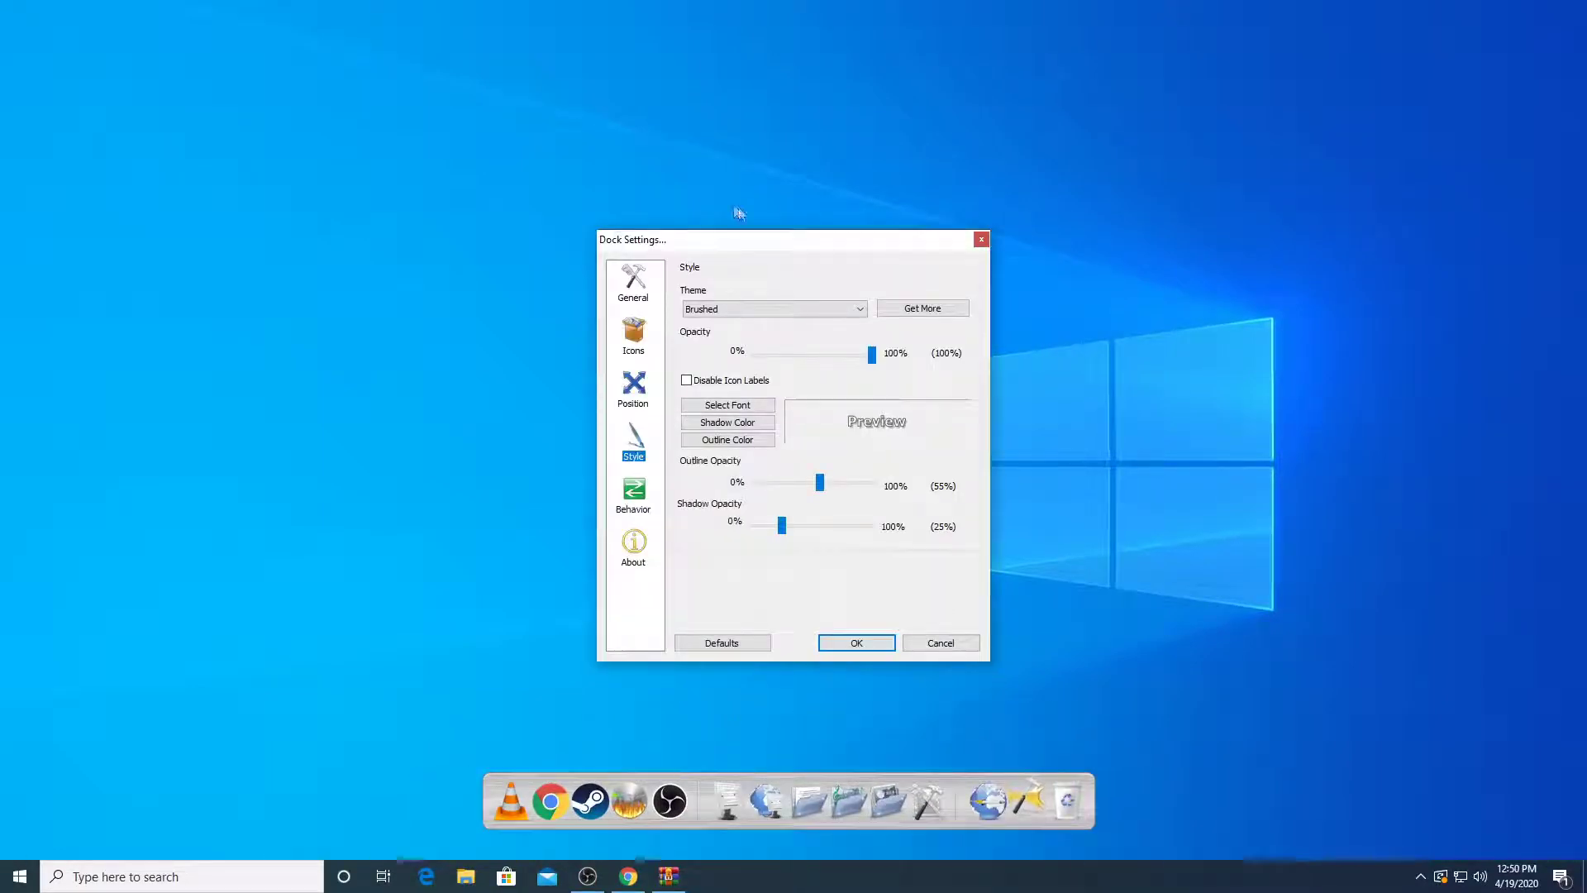
left_click_drag(741, 234, 732, 212)
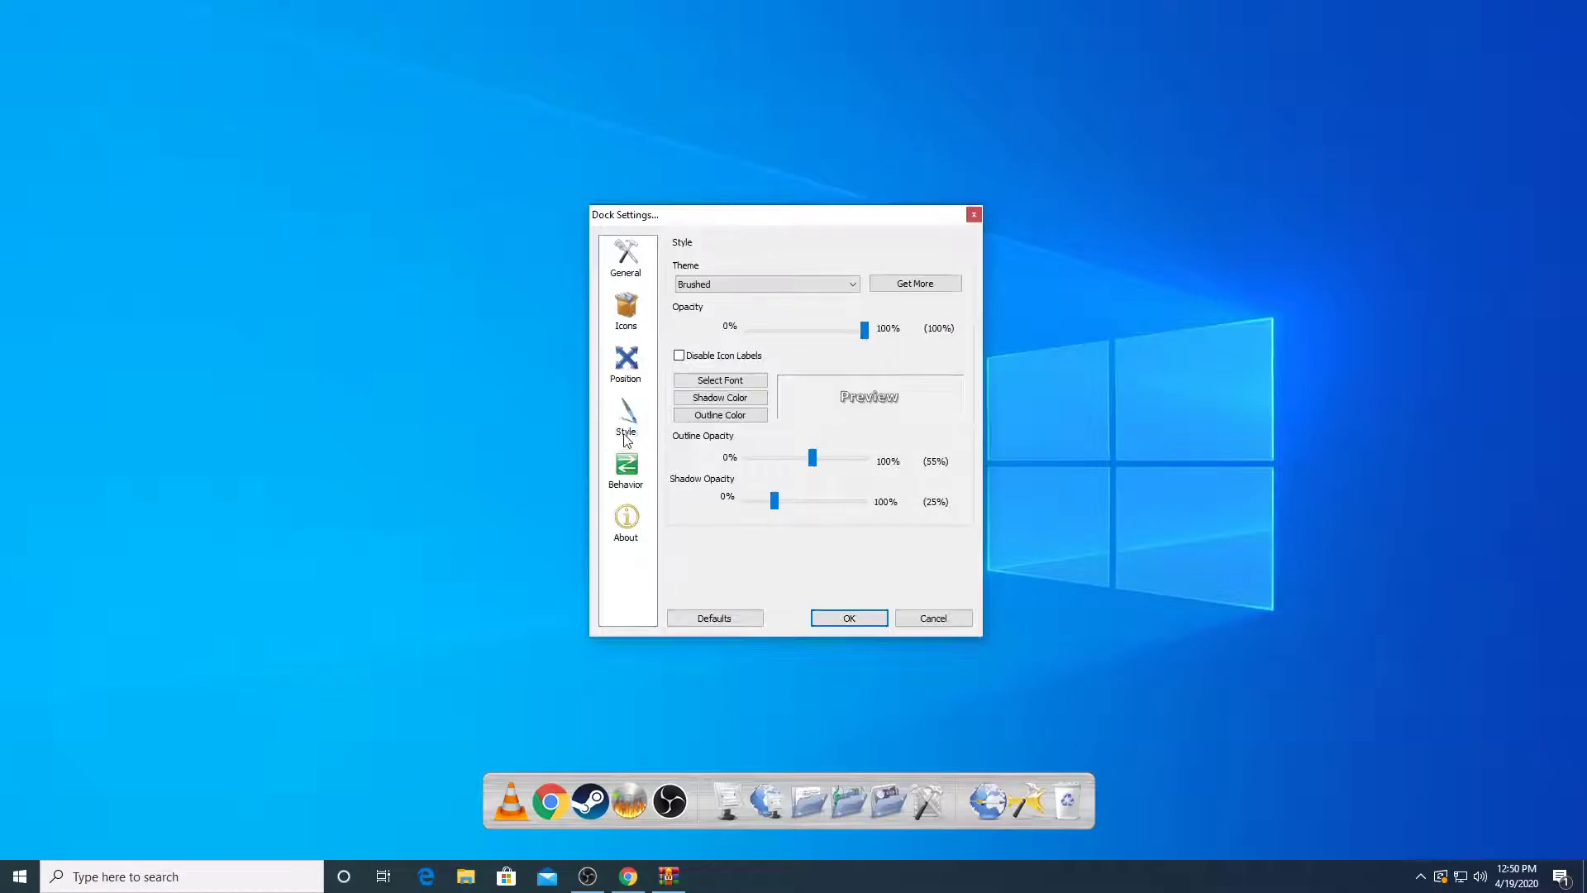
left_click(722, 285)
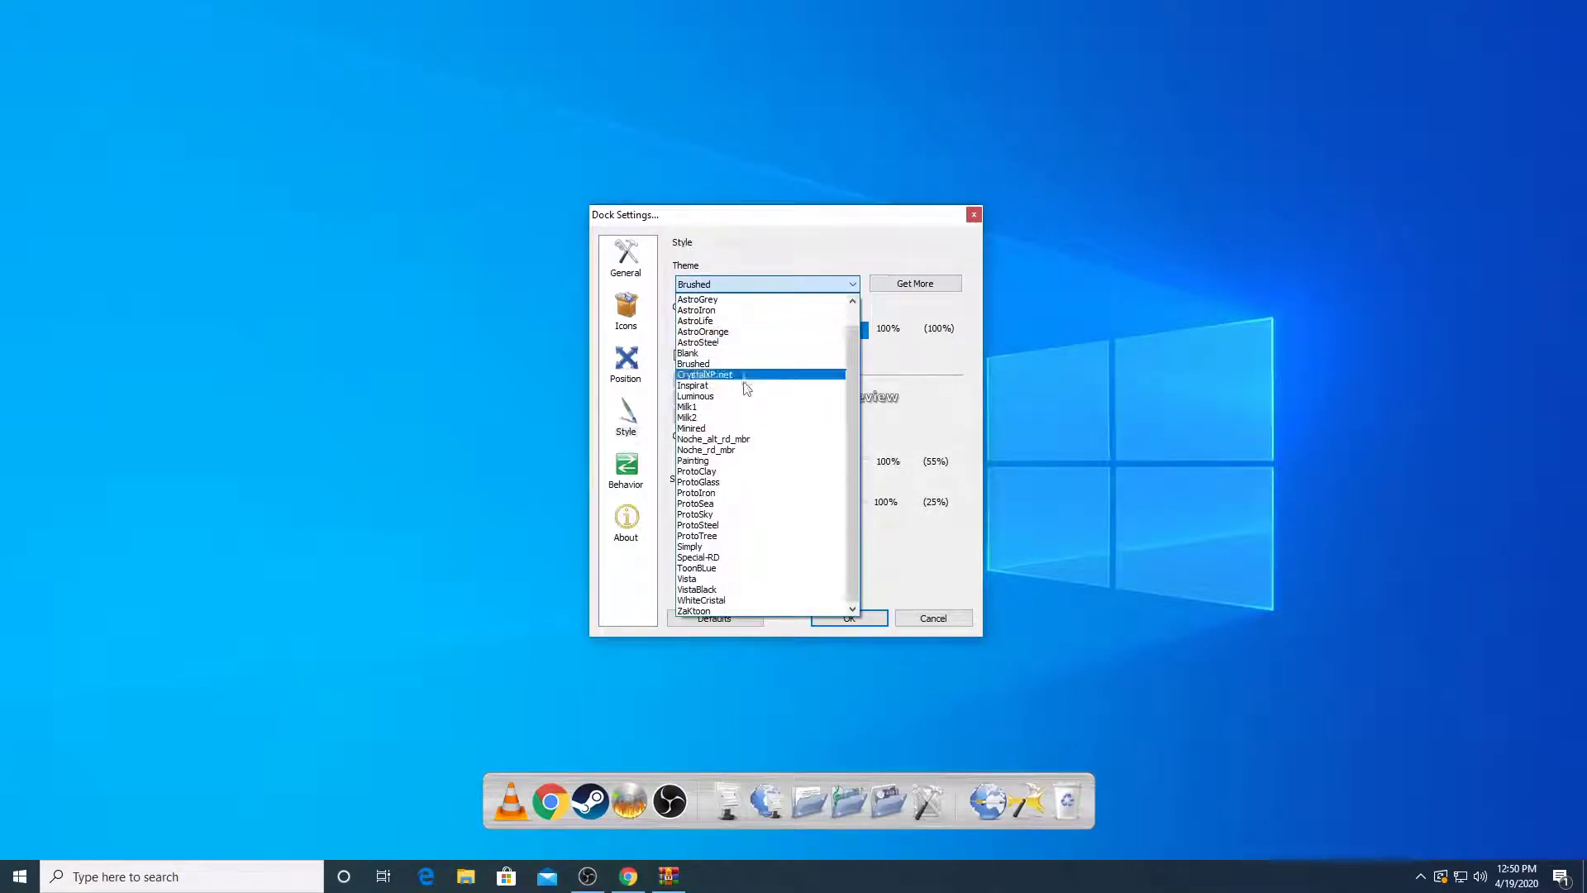
left_click(732, 442)
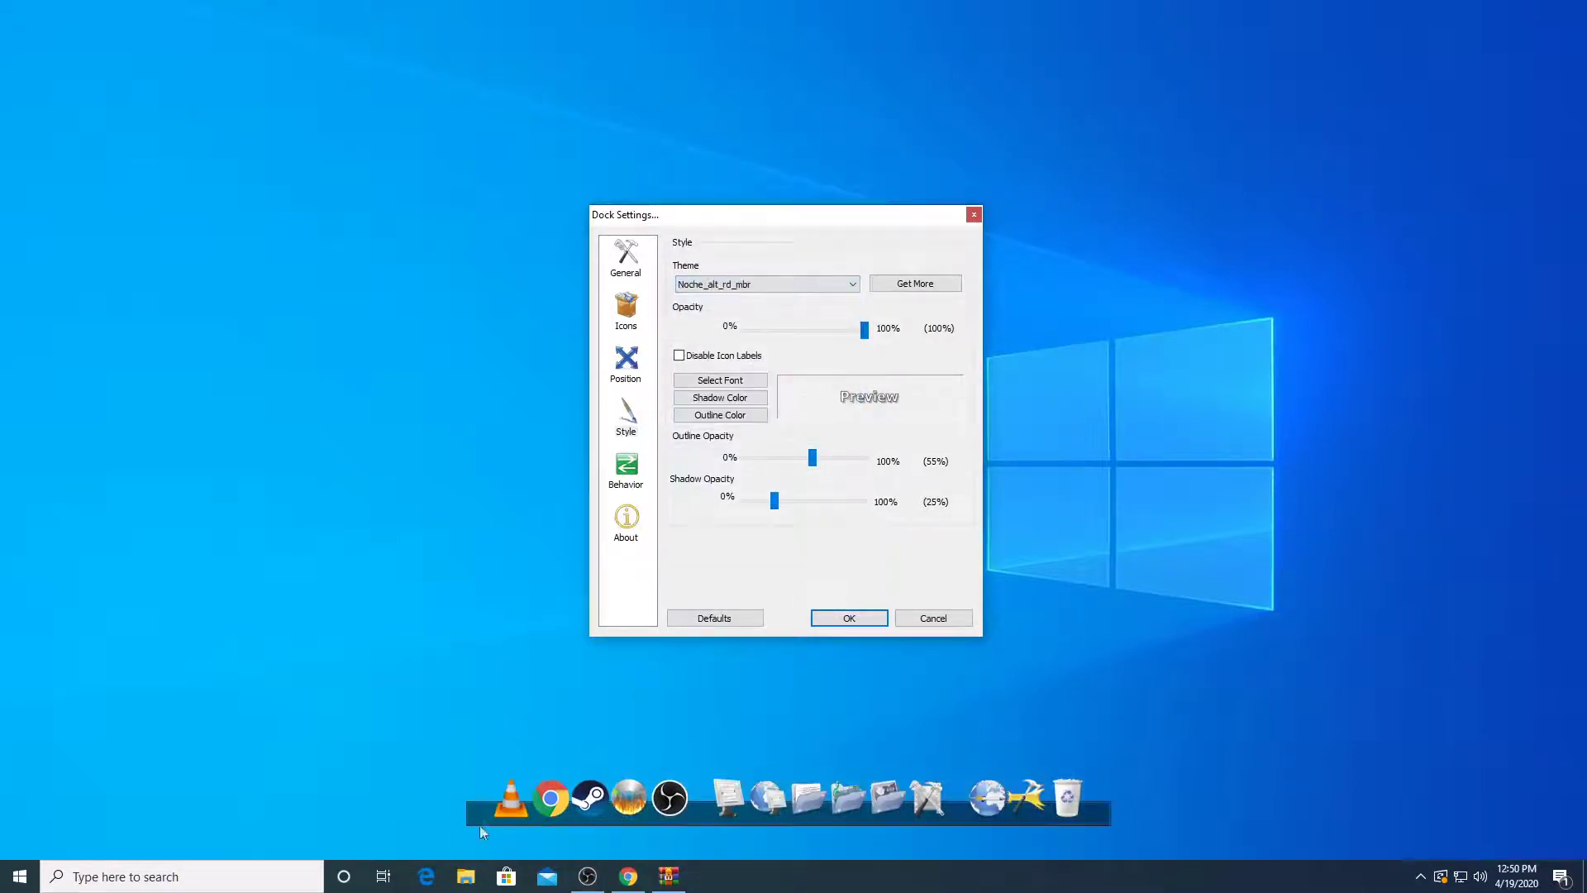
left_click(767, 285)
left_click(733, 457)
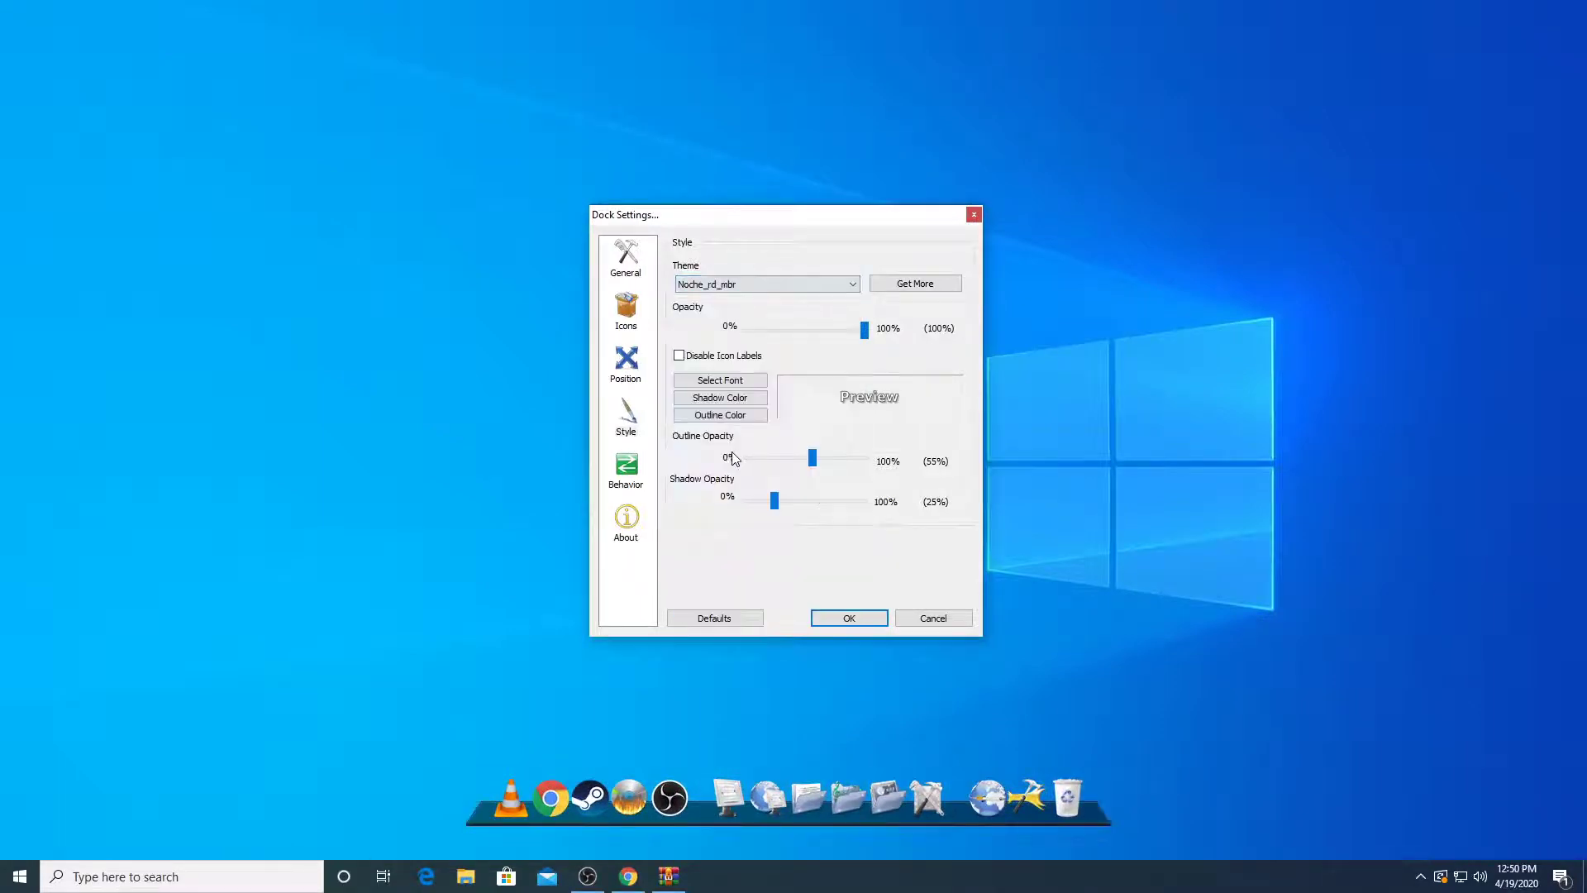
left_click(753, 283)
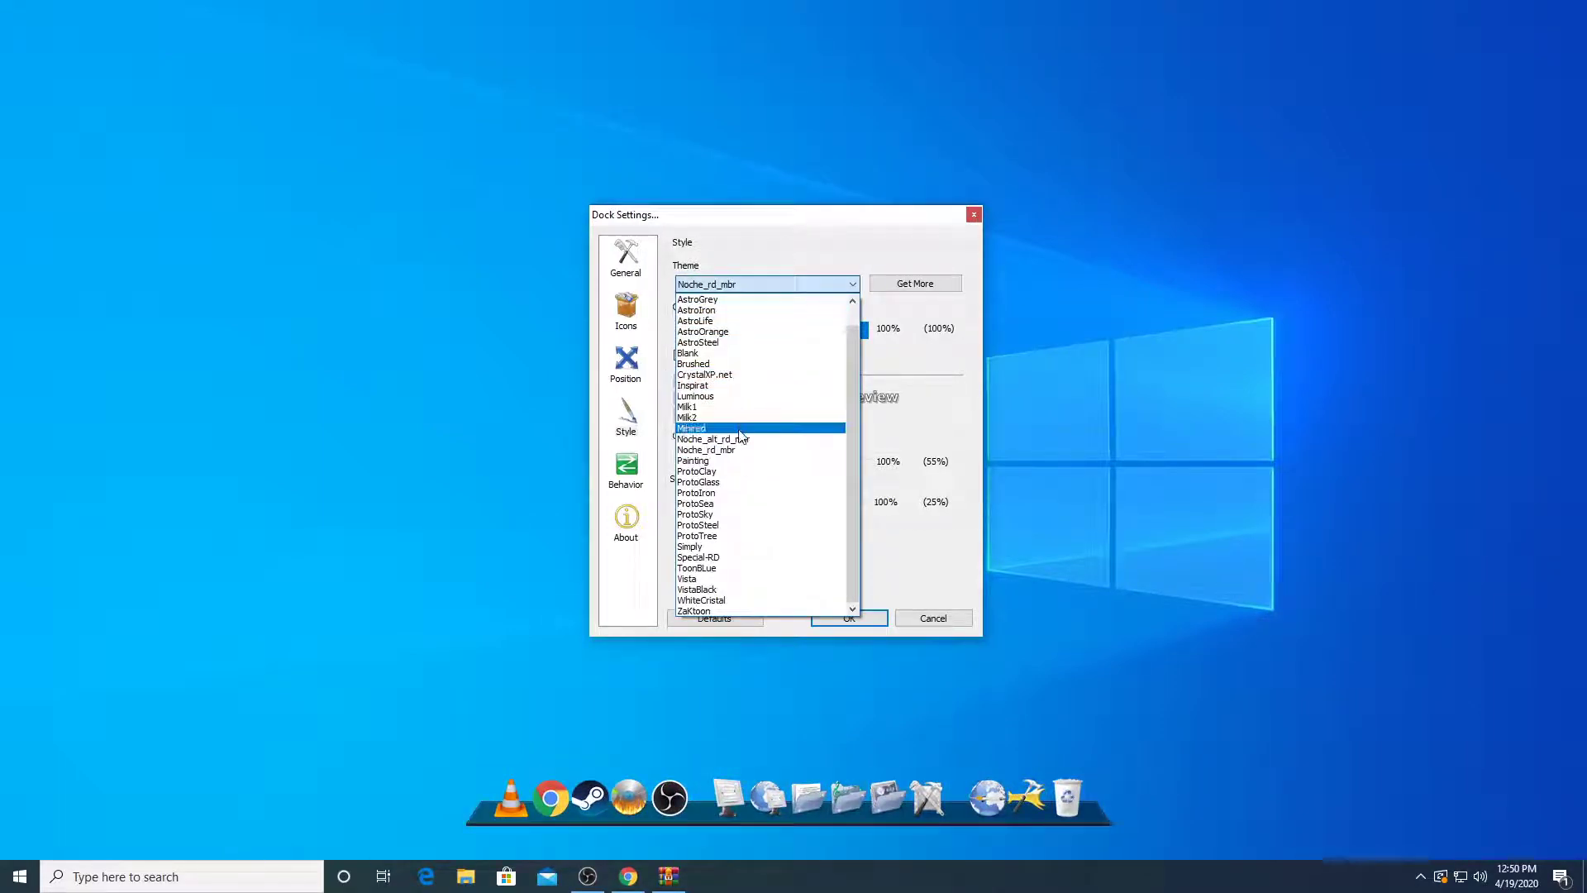
left_click(741, 440)
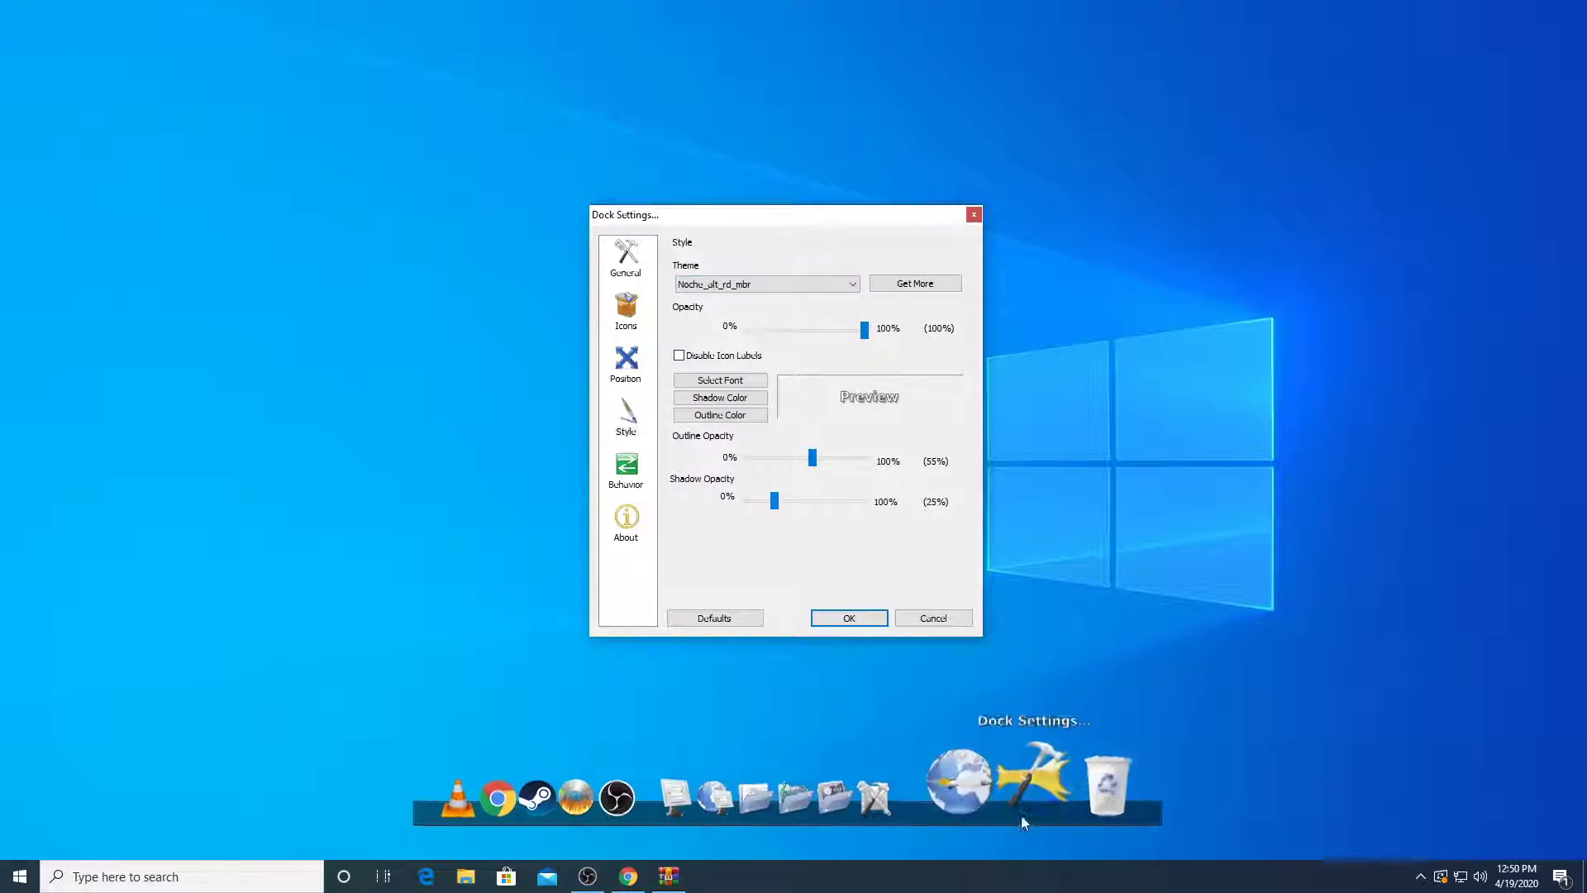
left_click(732, 284)
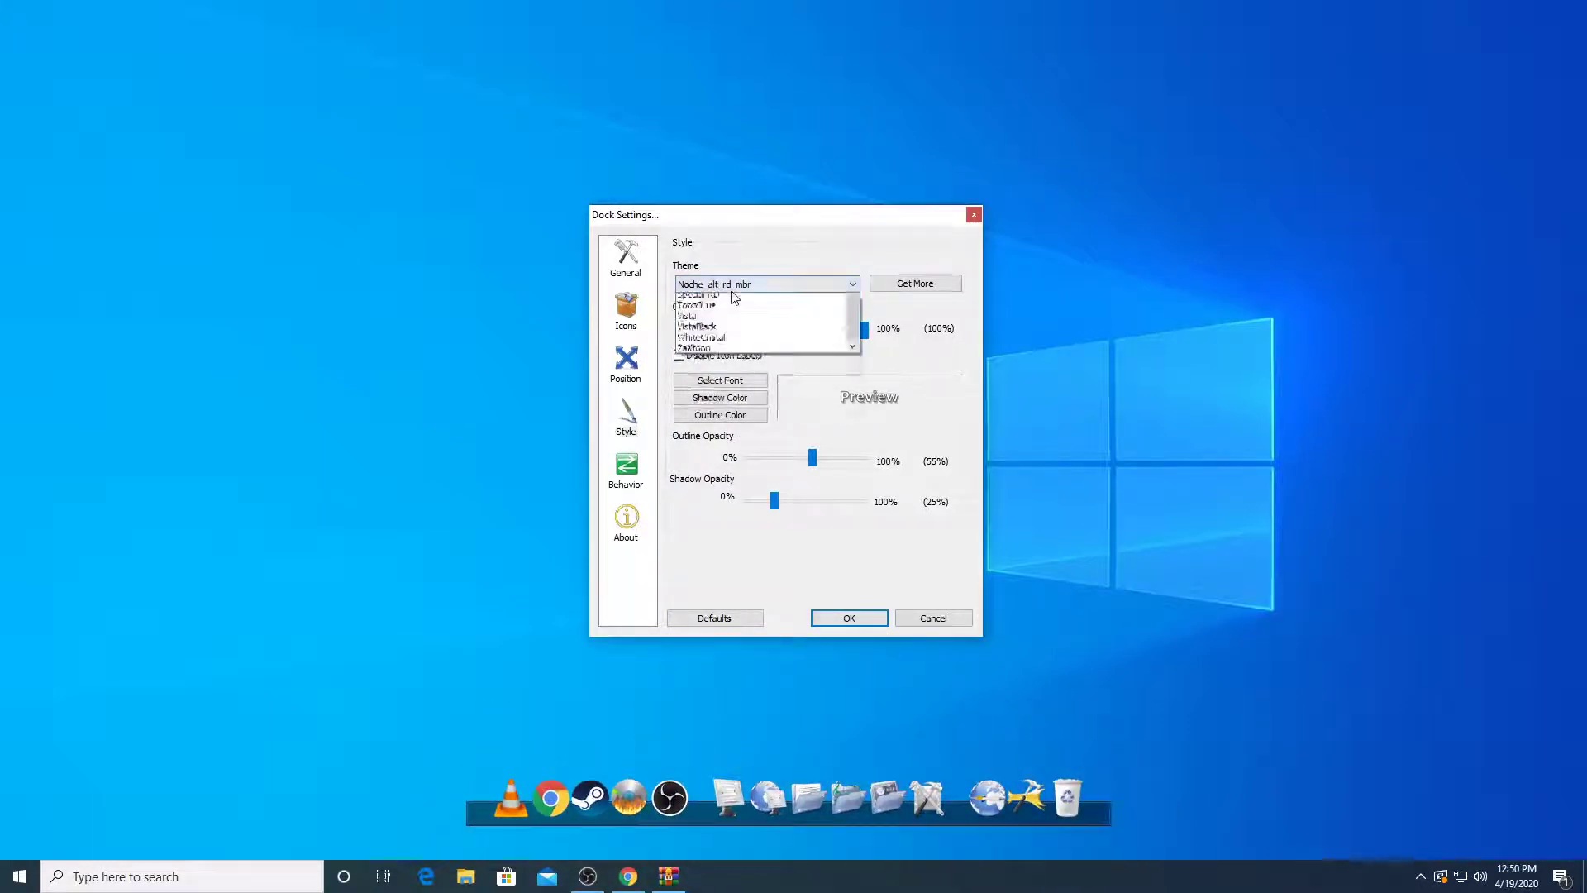
left_click(744, 450)
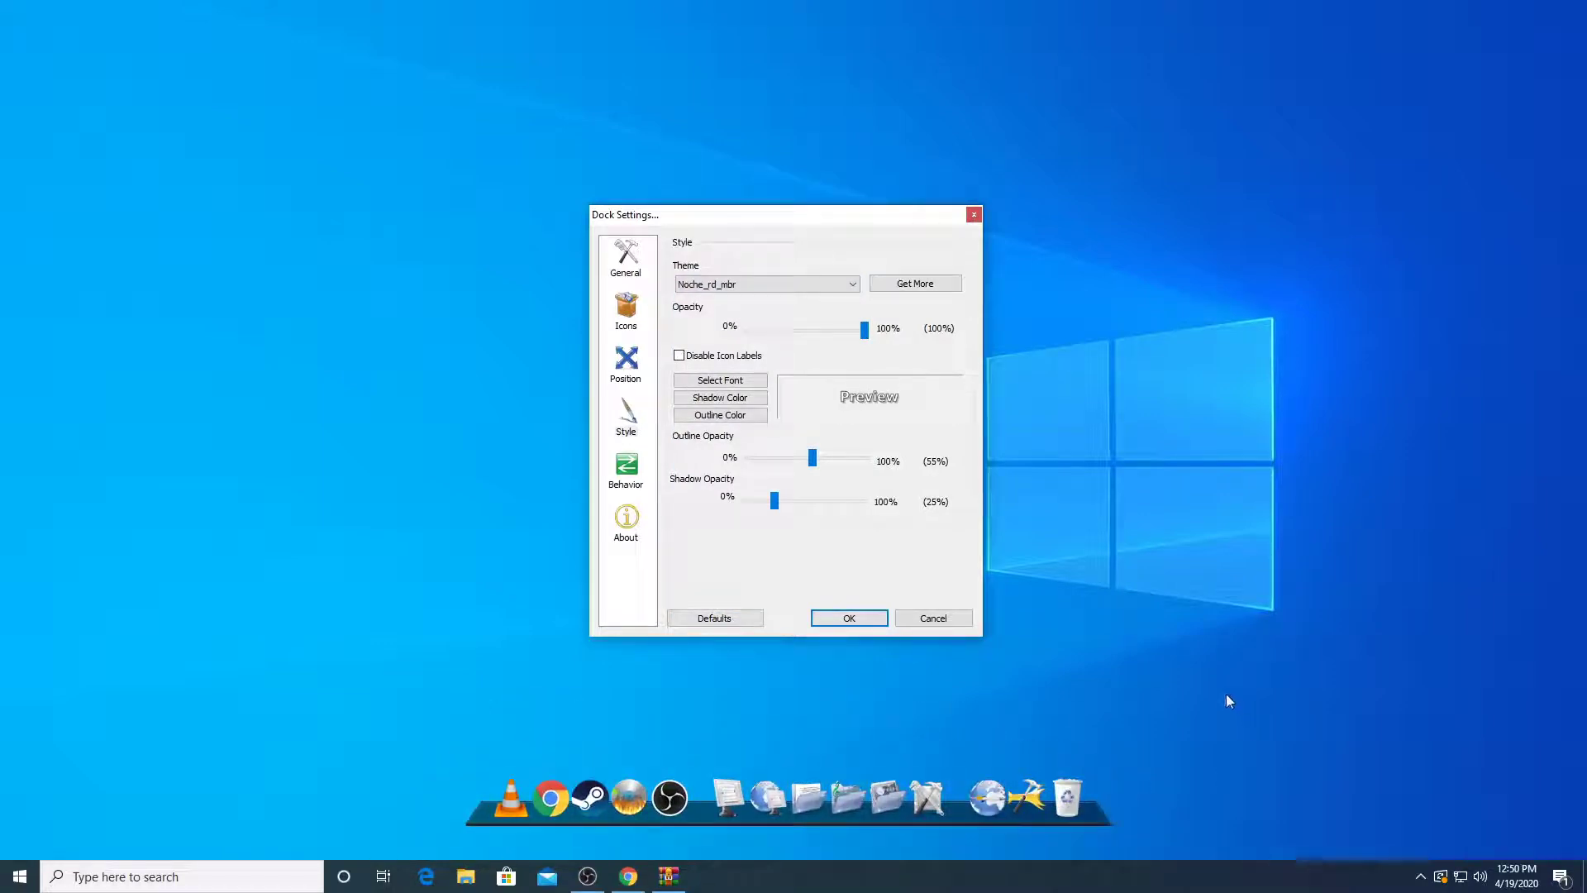
left_click_drag(755, 214, 753, 164)
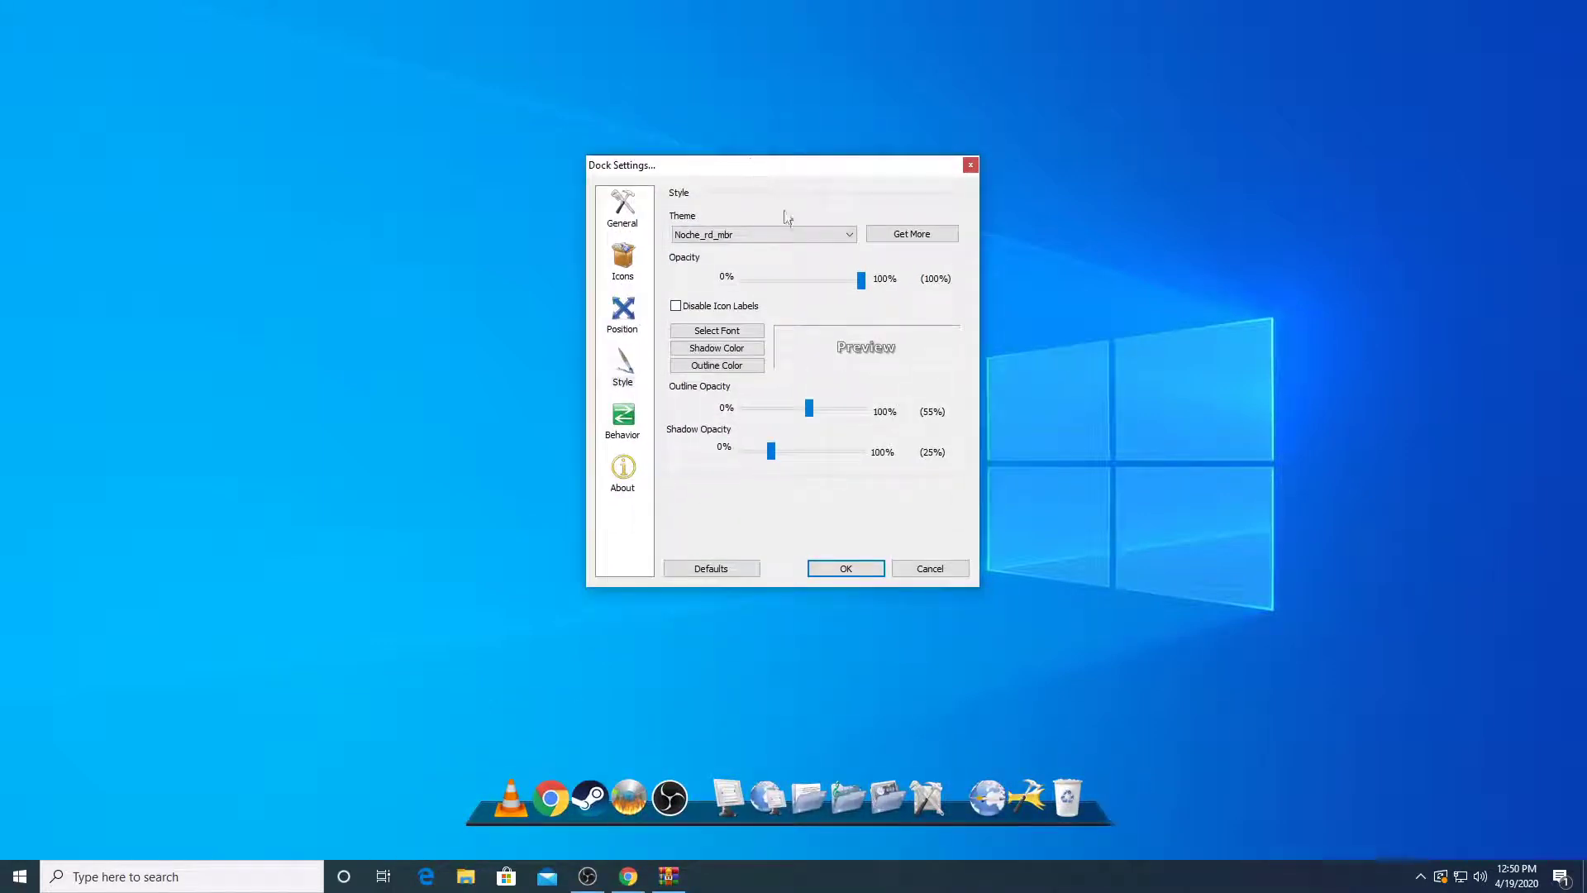
left_click(860, 569)
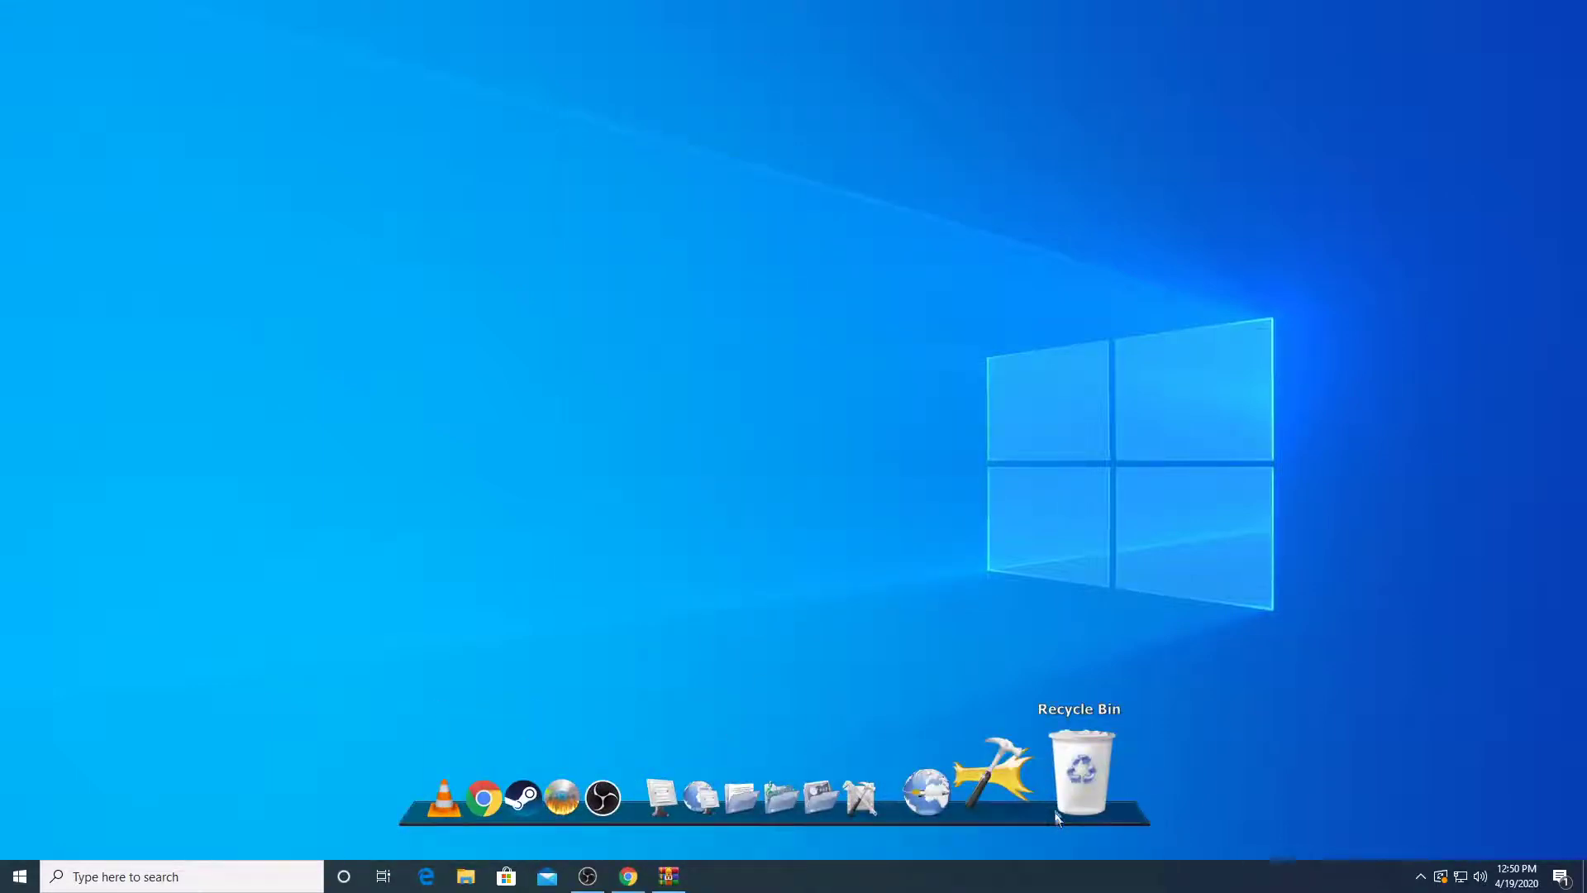
Relaunch Chrome and search DeviantArt for 'custom windows 10 icons'
left_click(543, 798)
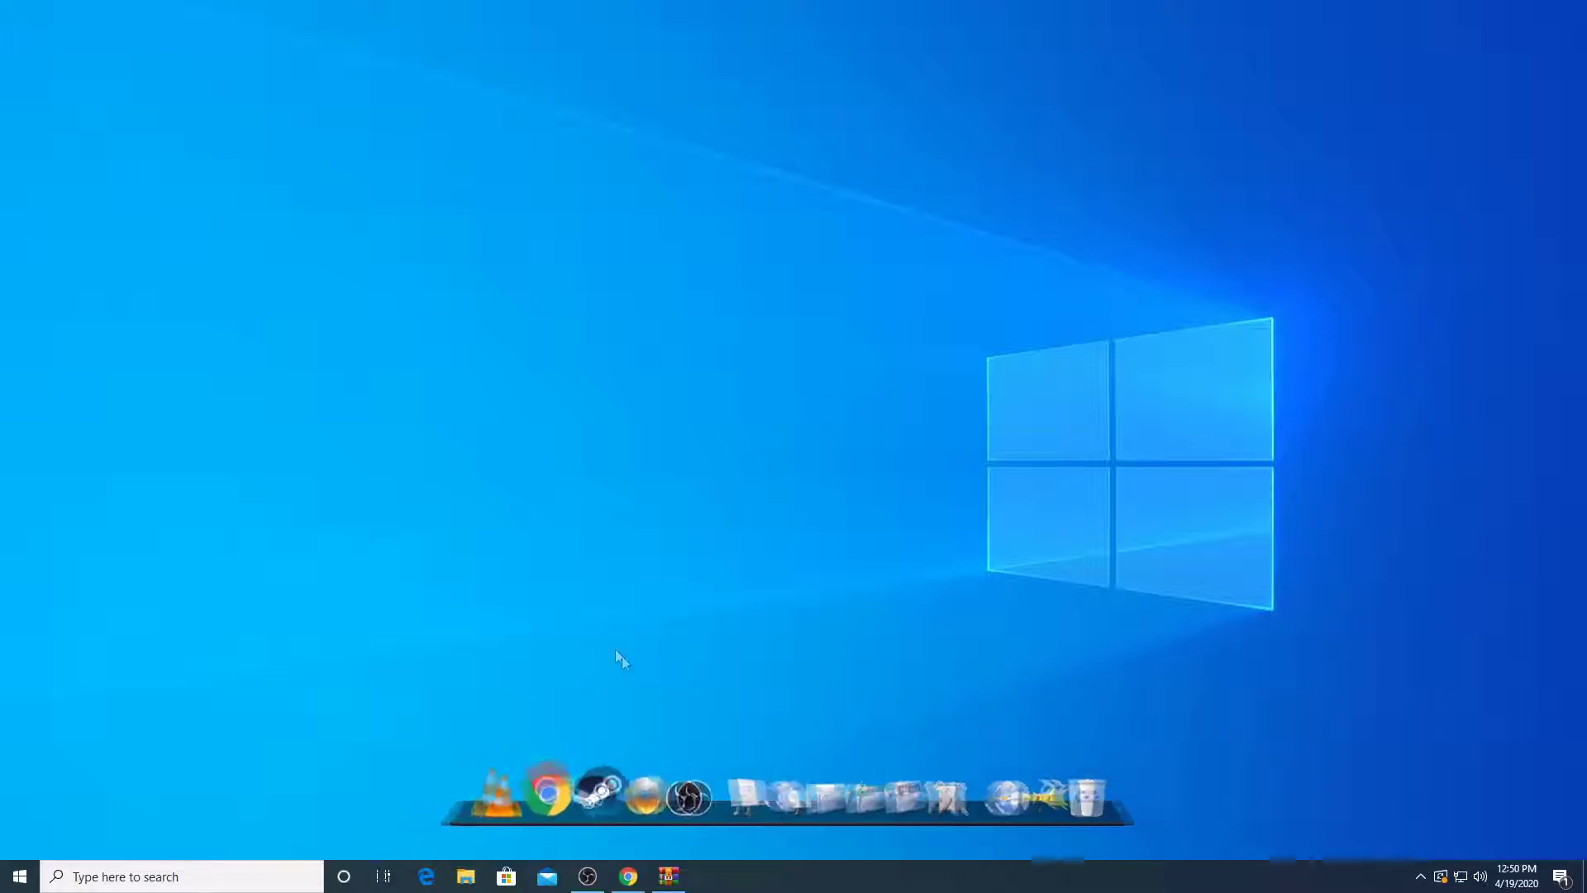
scroll(653, 492, "up", 5)
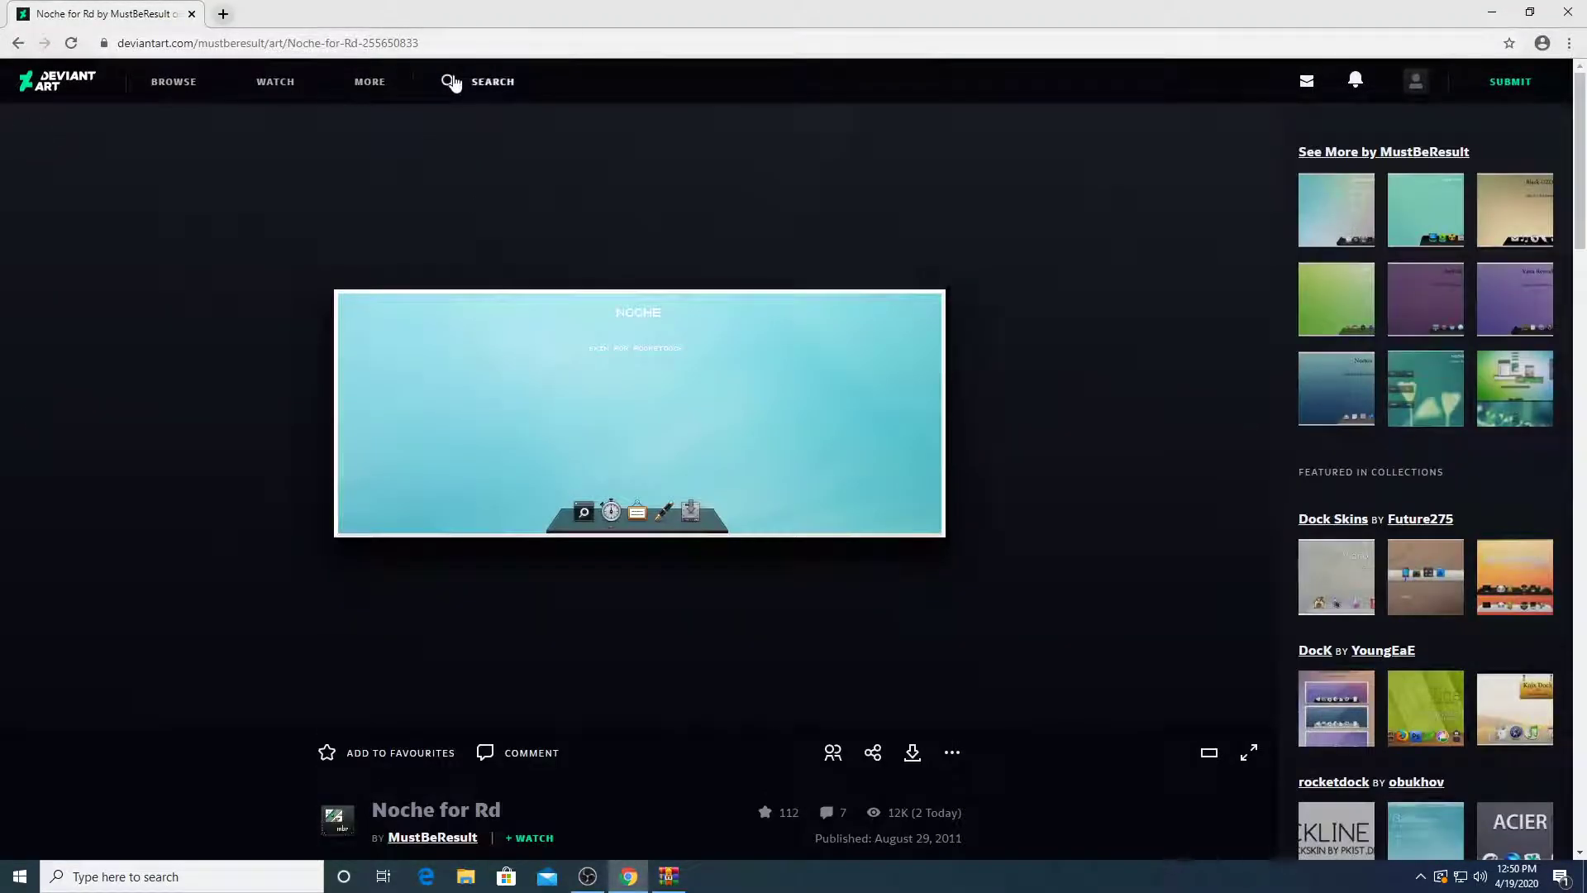
left_click(452, 83)
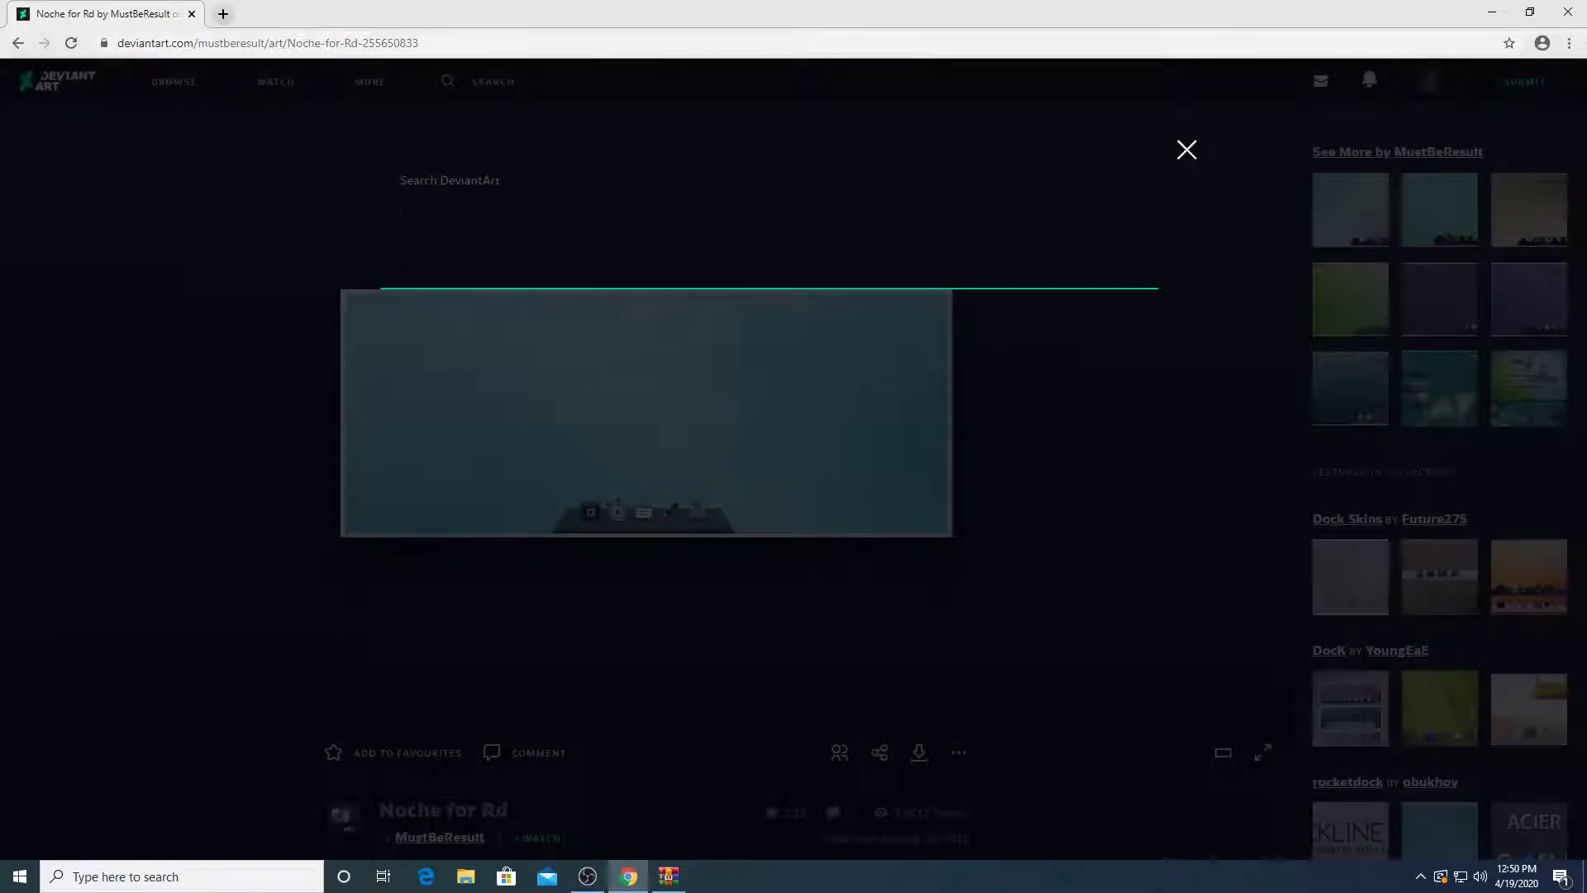
type("custom")
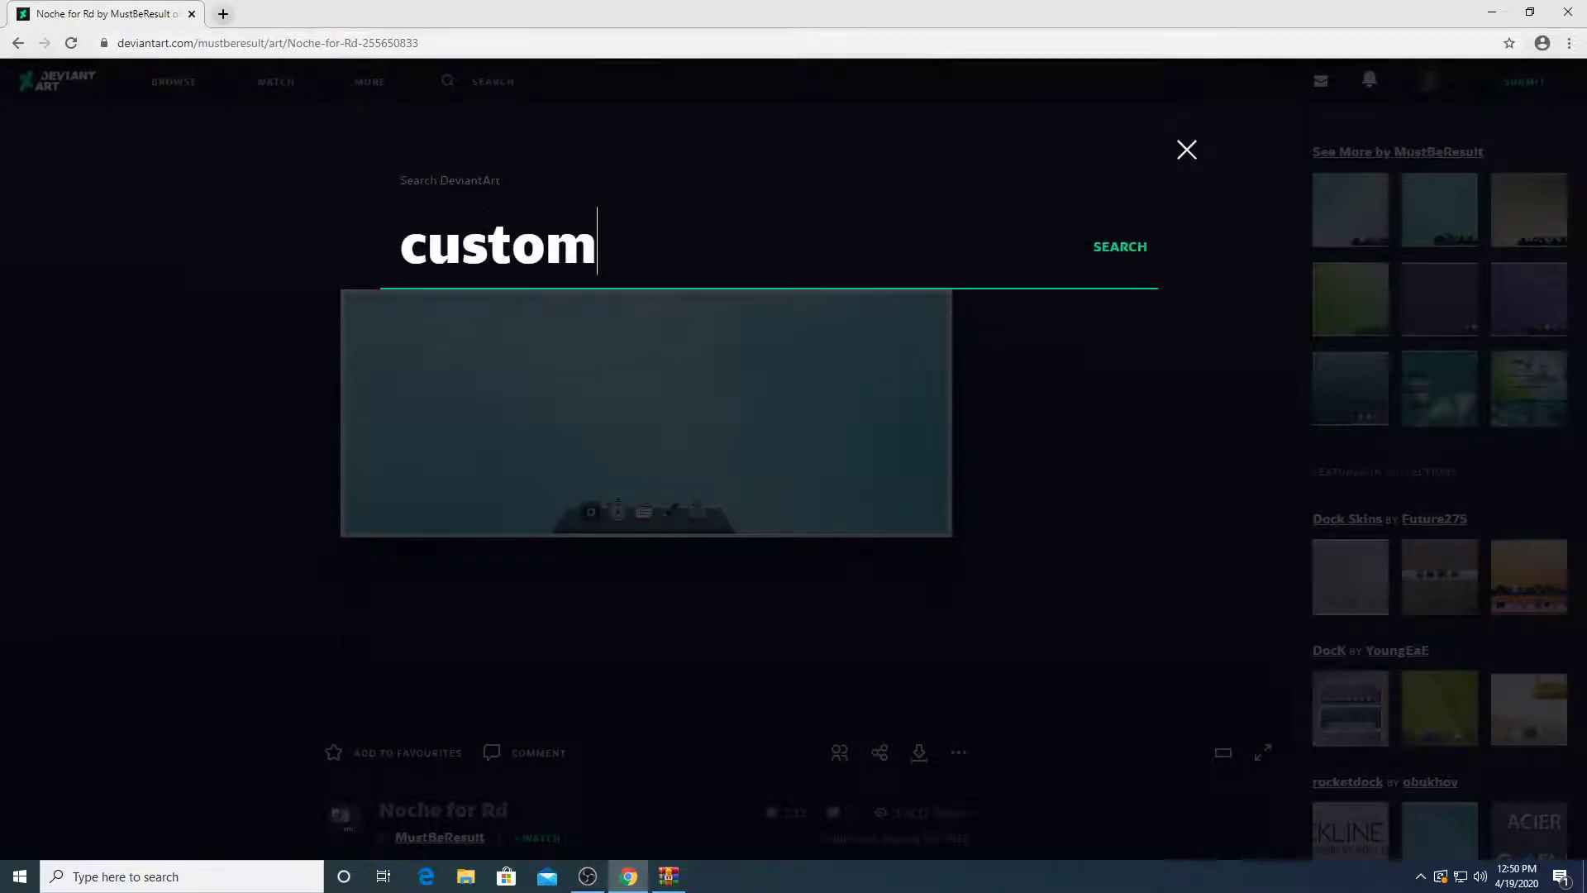
type(" windows 1")
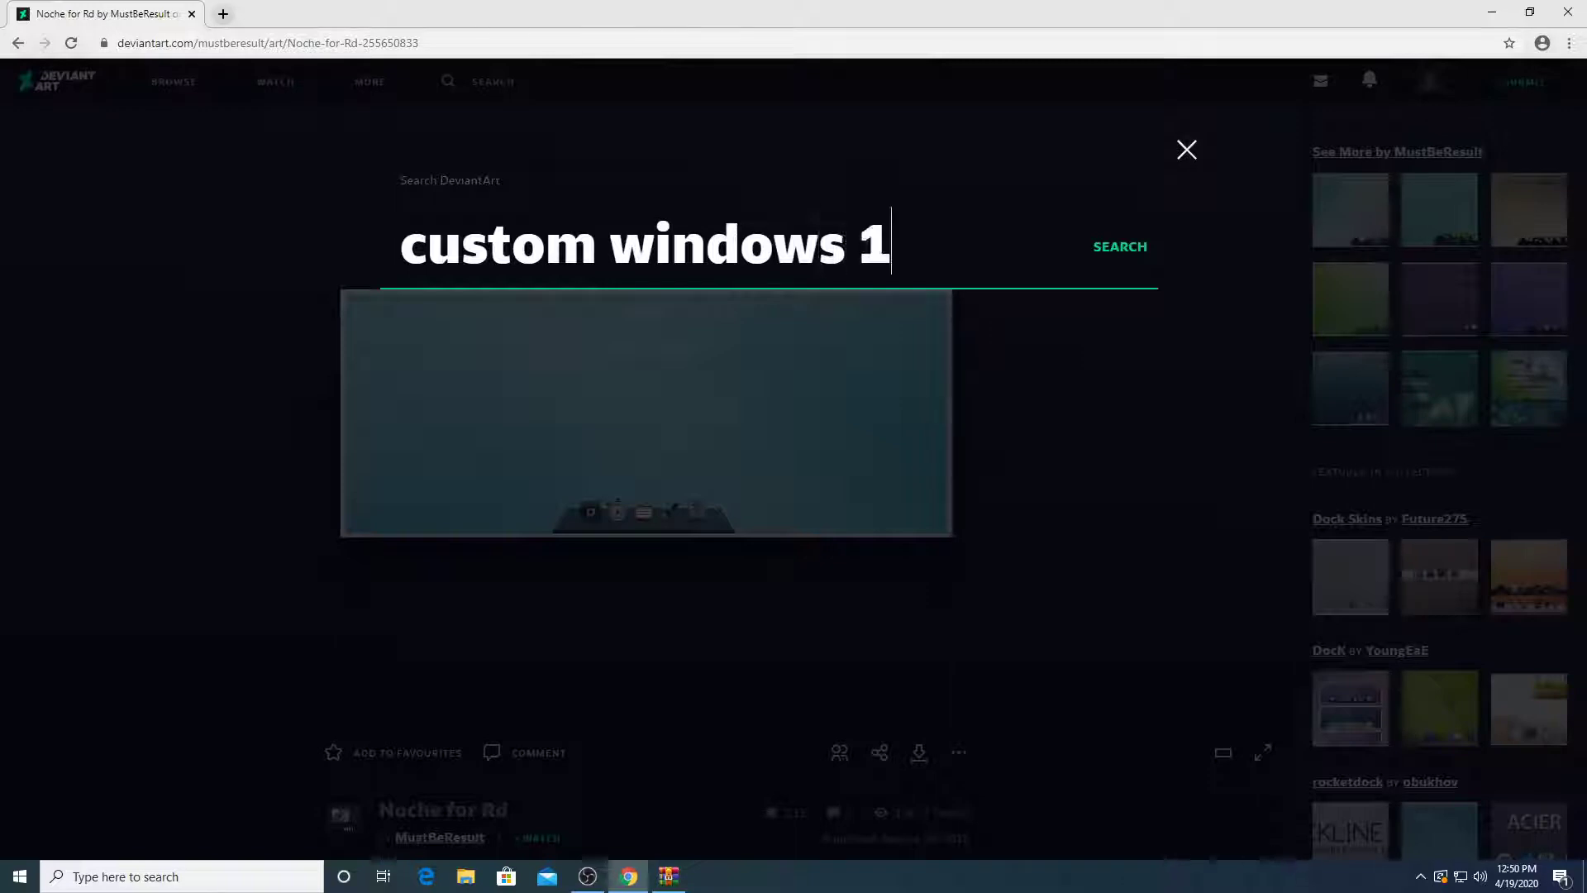
type("0 icons")
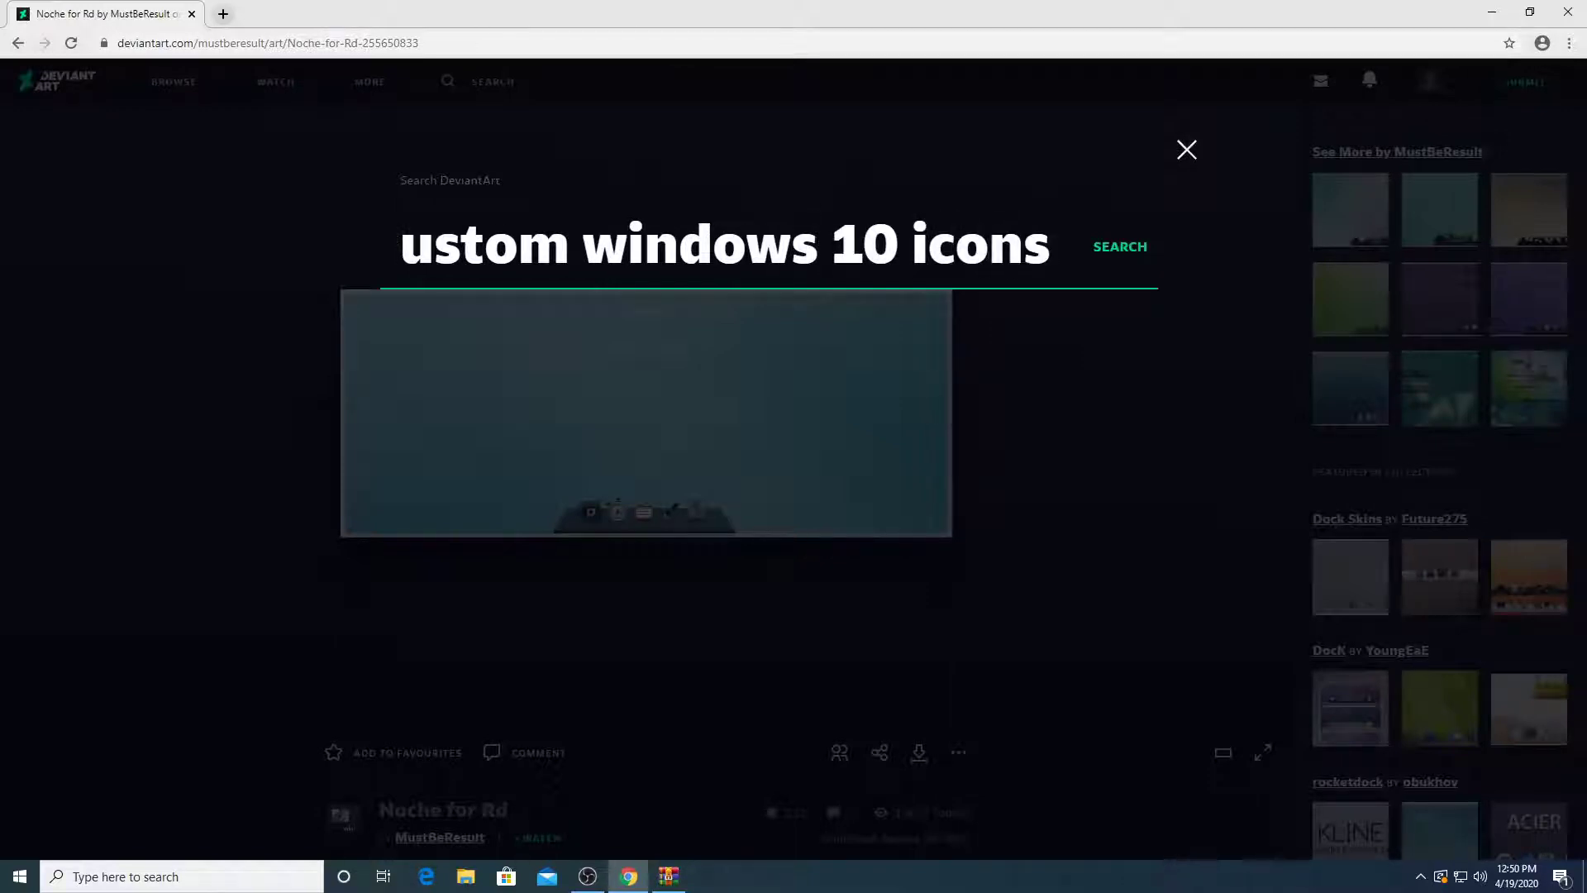
key("Return")
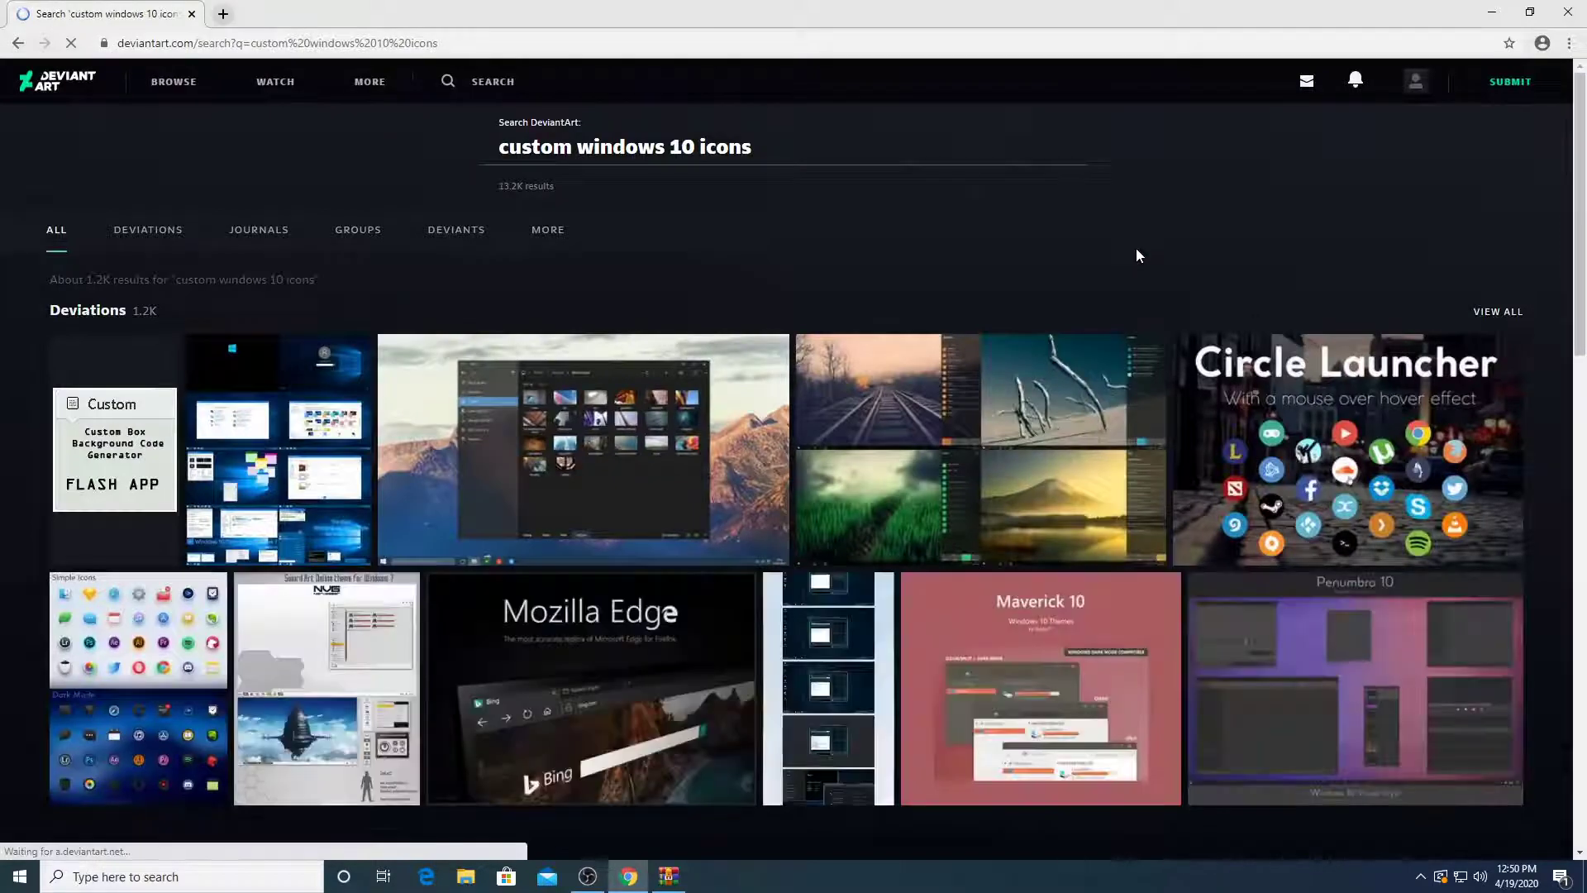
Scroll through the icon search results looking for the Simple Icons set
scroll(1137, 252, "down", 3)
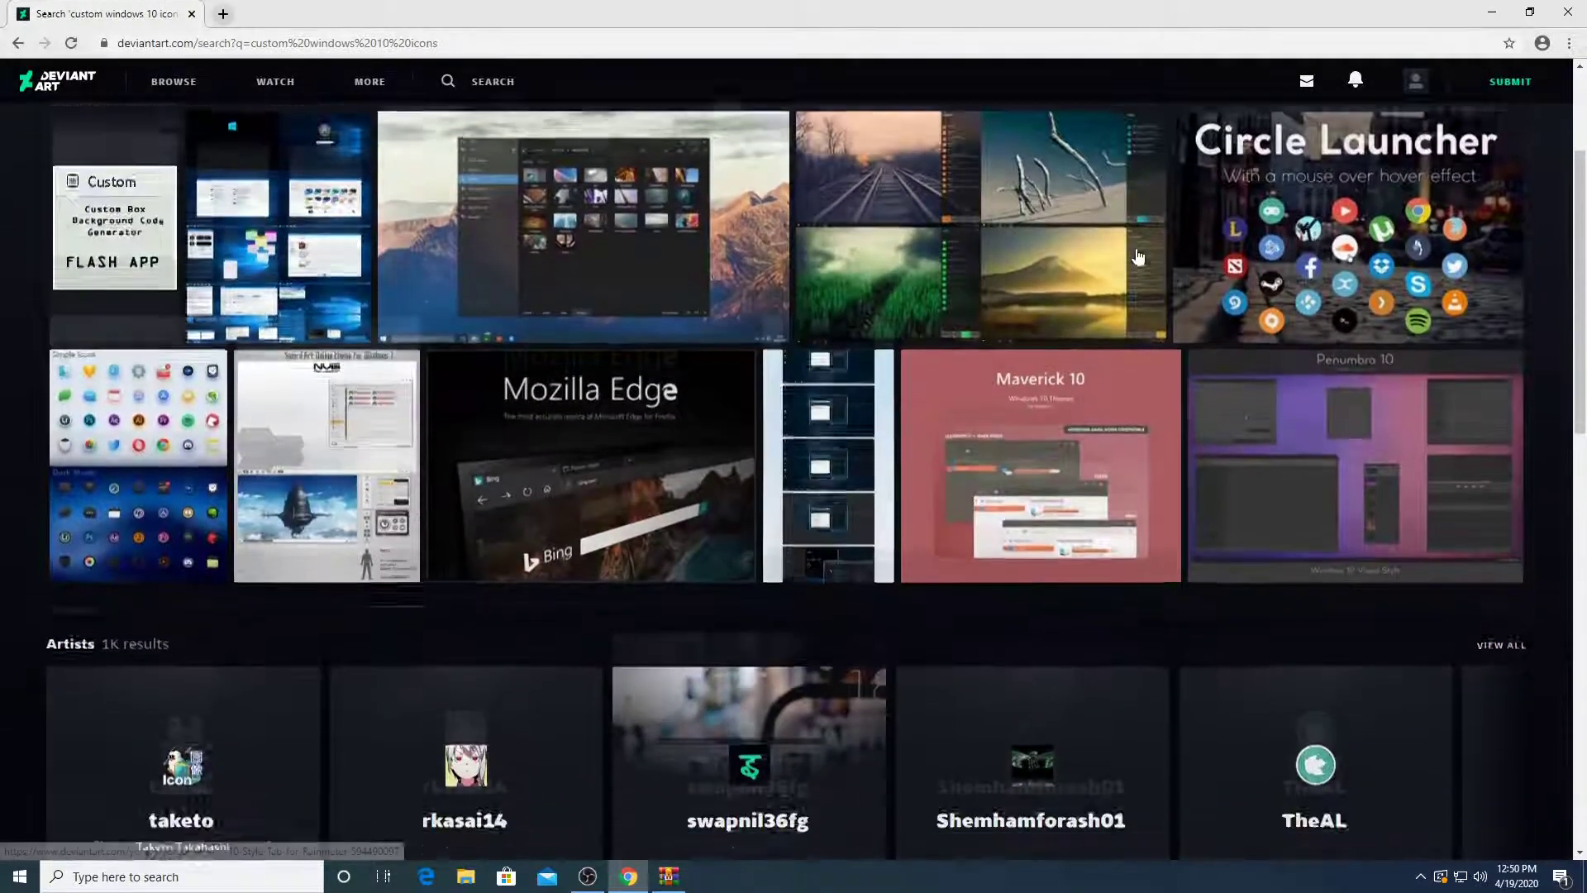
scroll(1137, 256, "down", 1)
scroll(1137, 256, "down", 2)
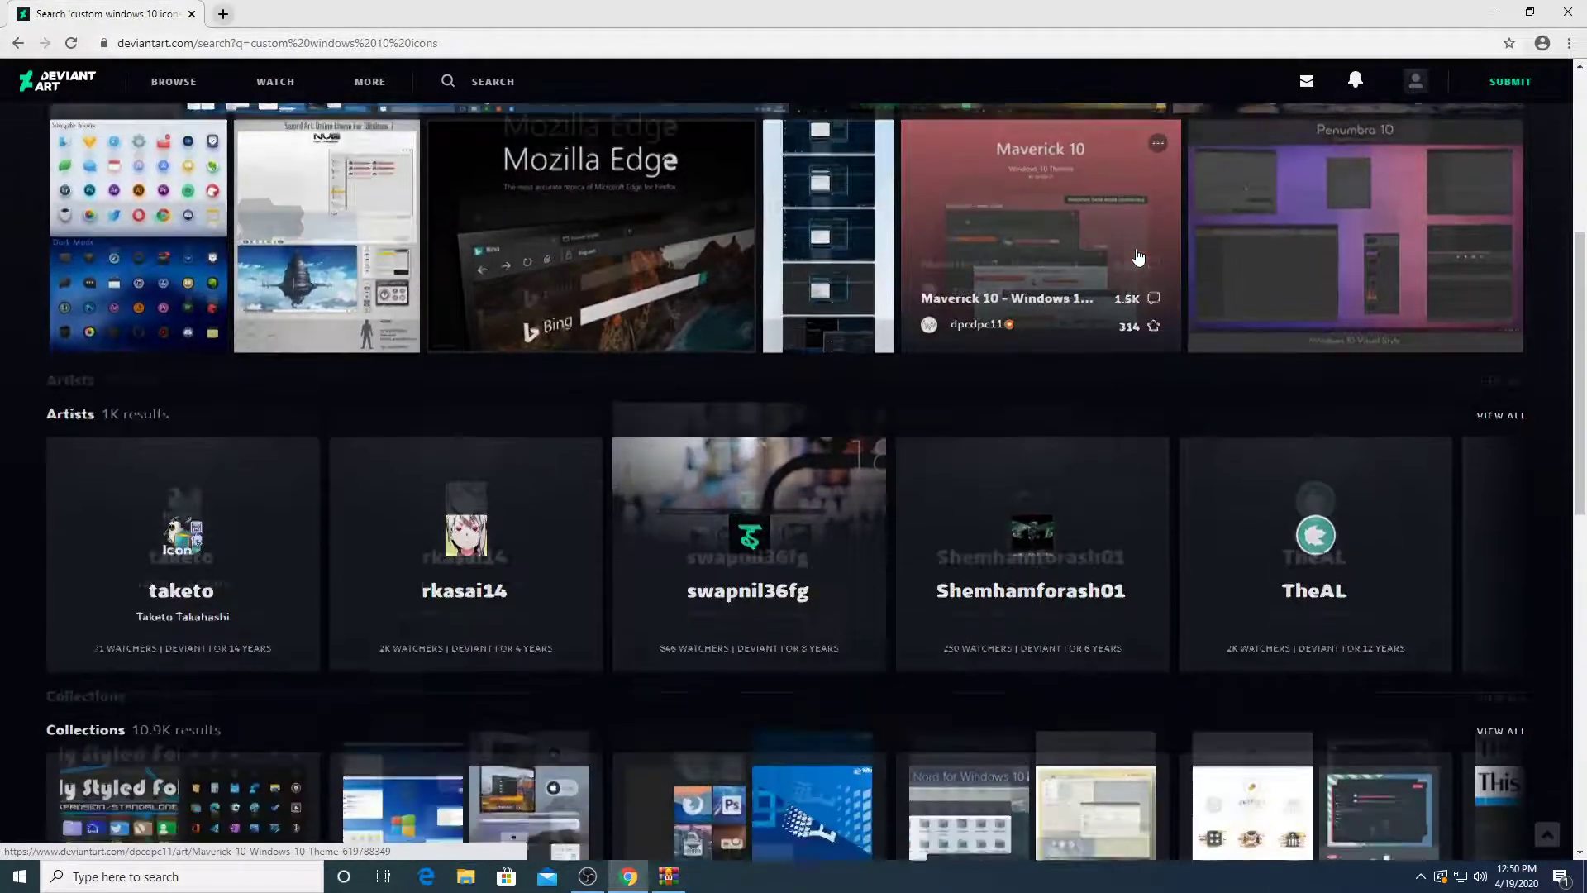
scroll(1137, 257, "down", 5)
scroll(1137, 252, "down", 4)
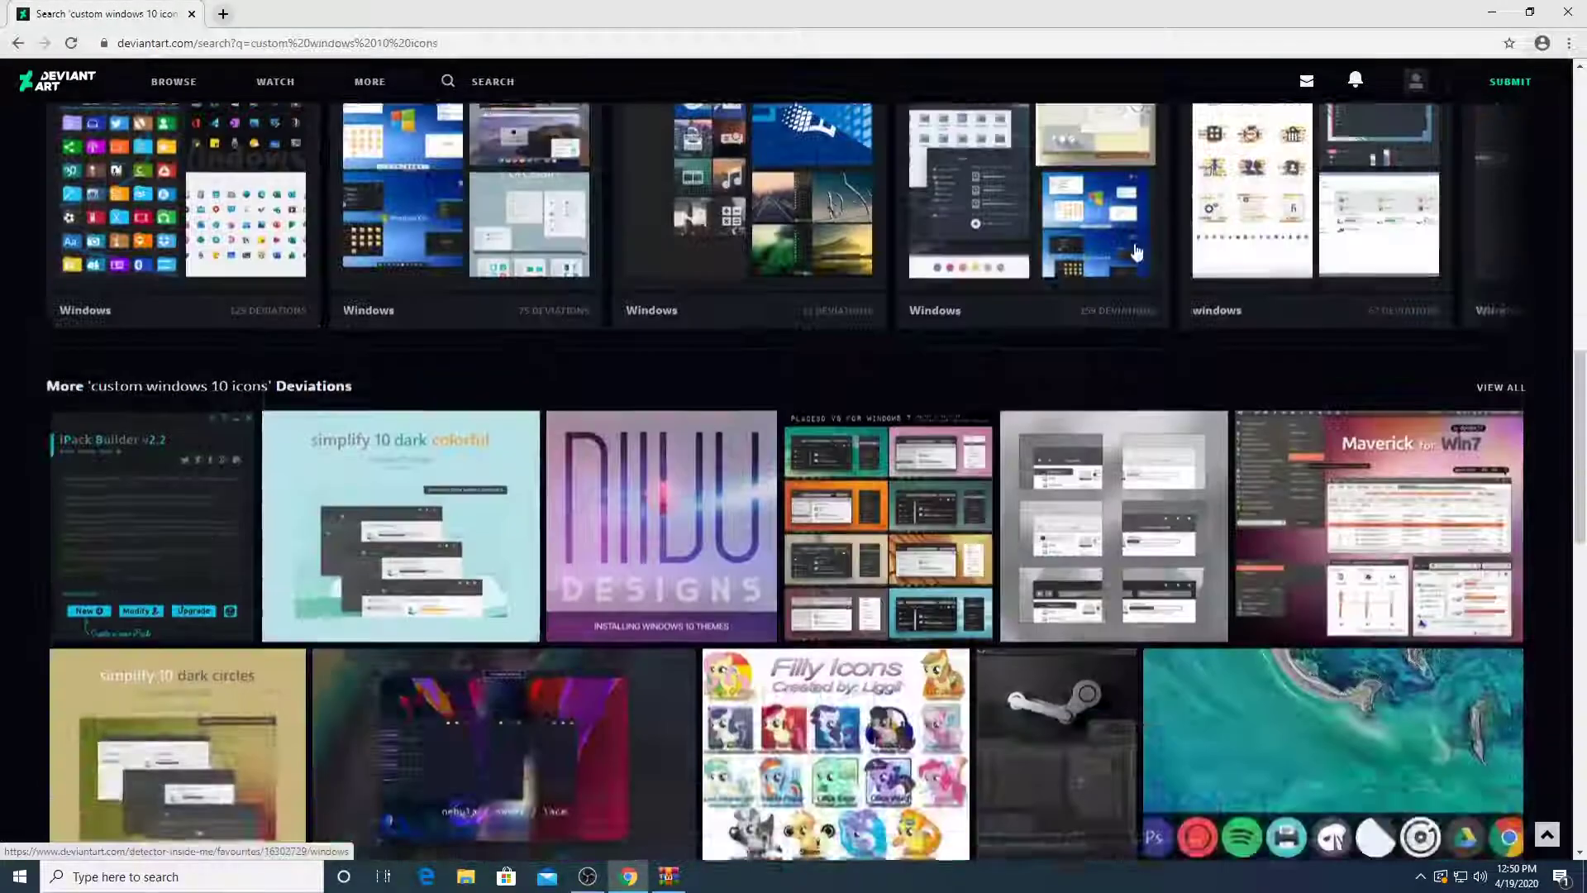
scroll(1138, 252, "down", 9)
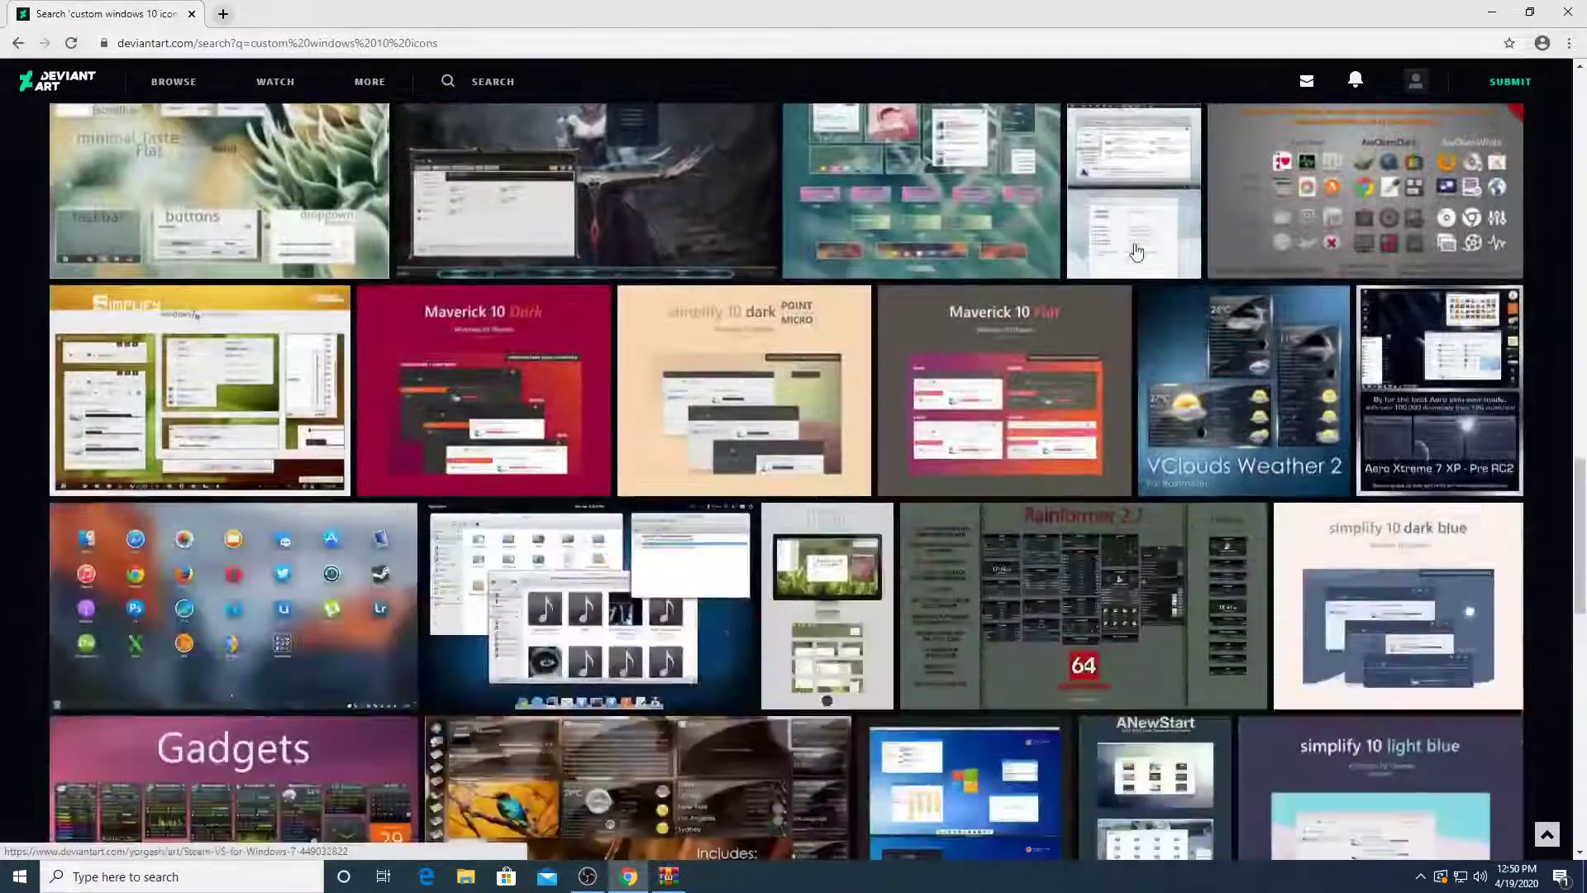
scroll(1137, 252, "down", 4)
scroll(1137, 252, "down", 5)
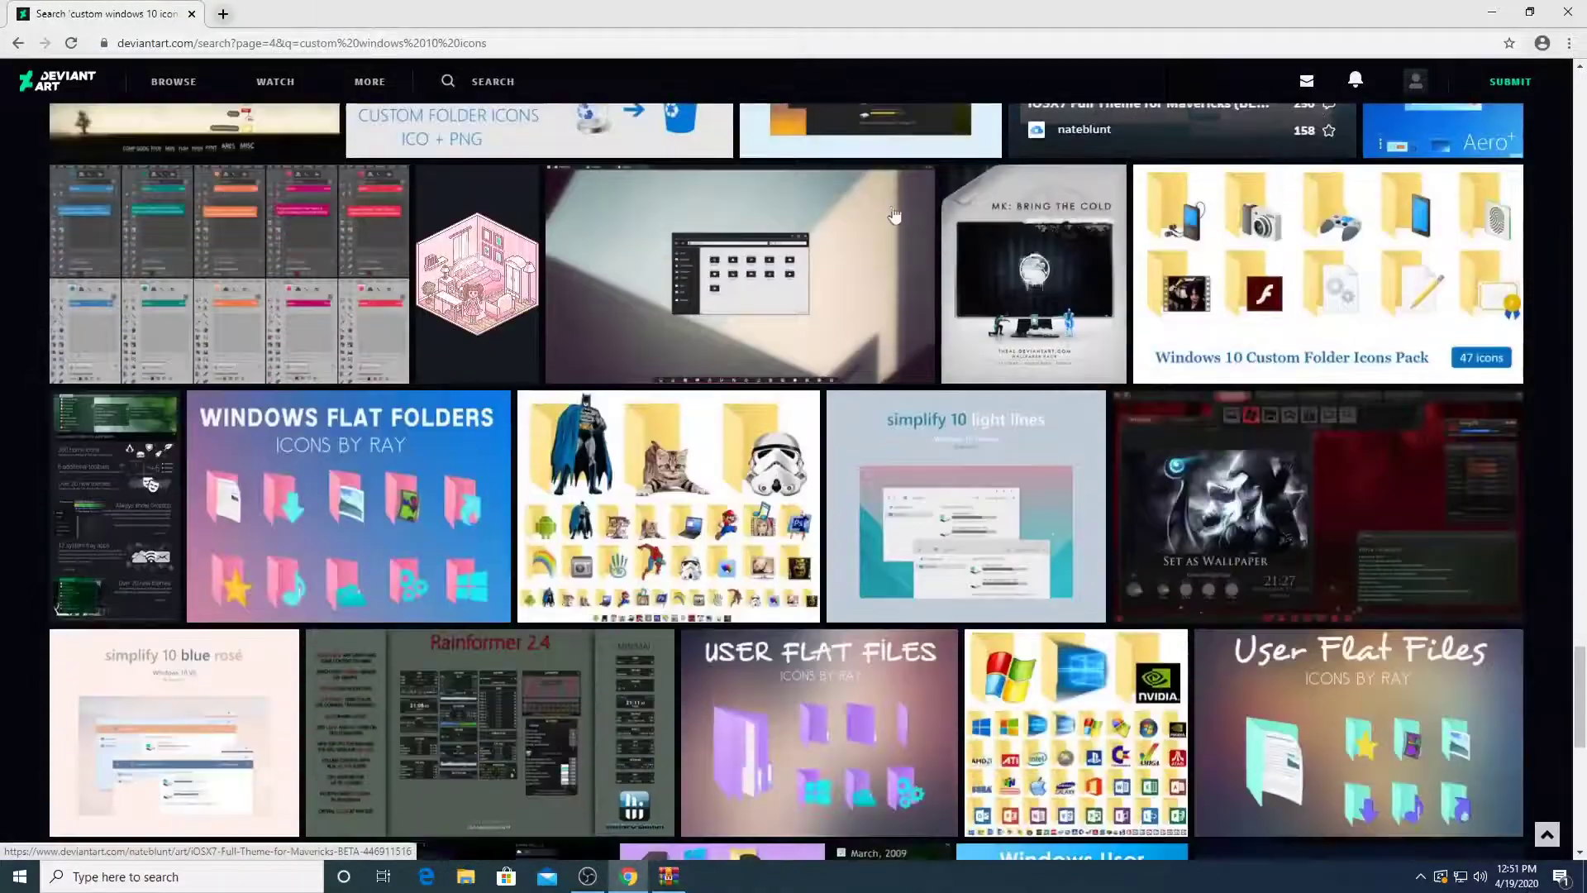
scroll(1141, 244, "up", 2)
scroll(1144, 241, "down", 3)
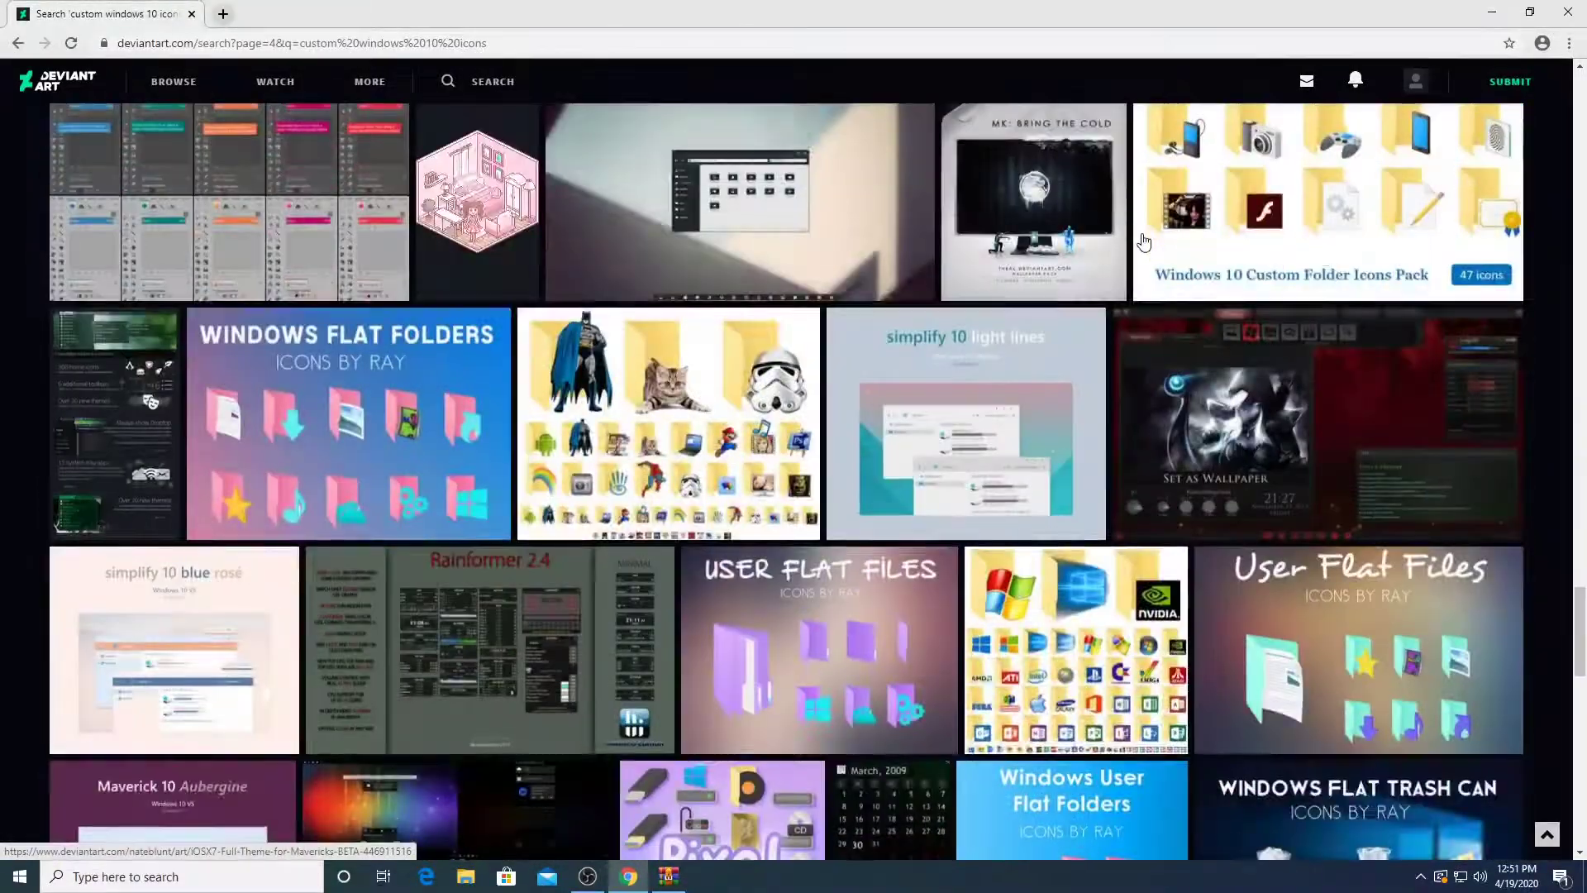
scroll(1144, 241, "down", 6)
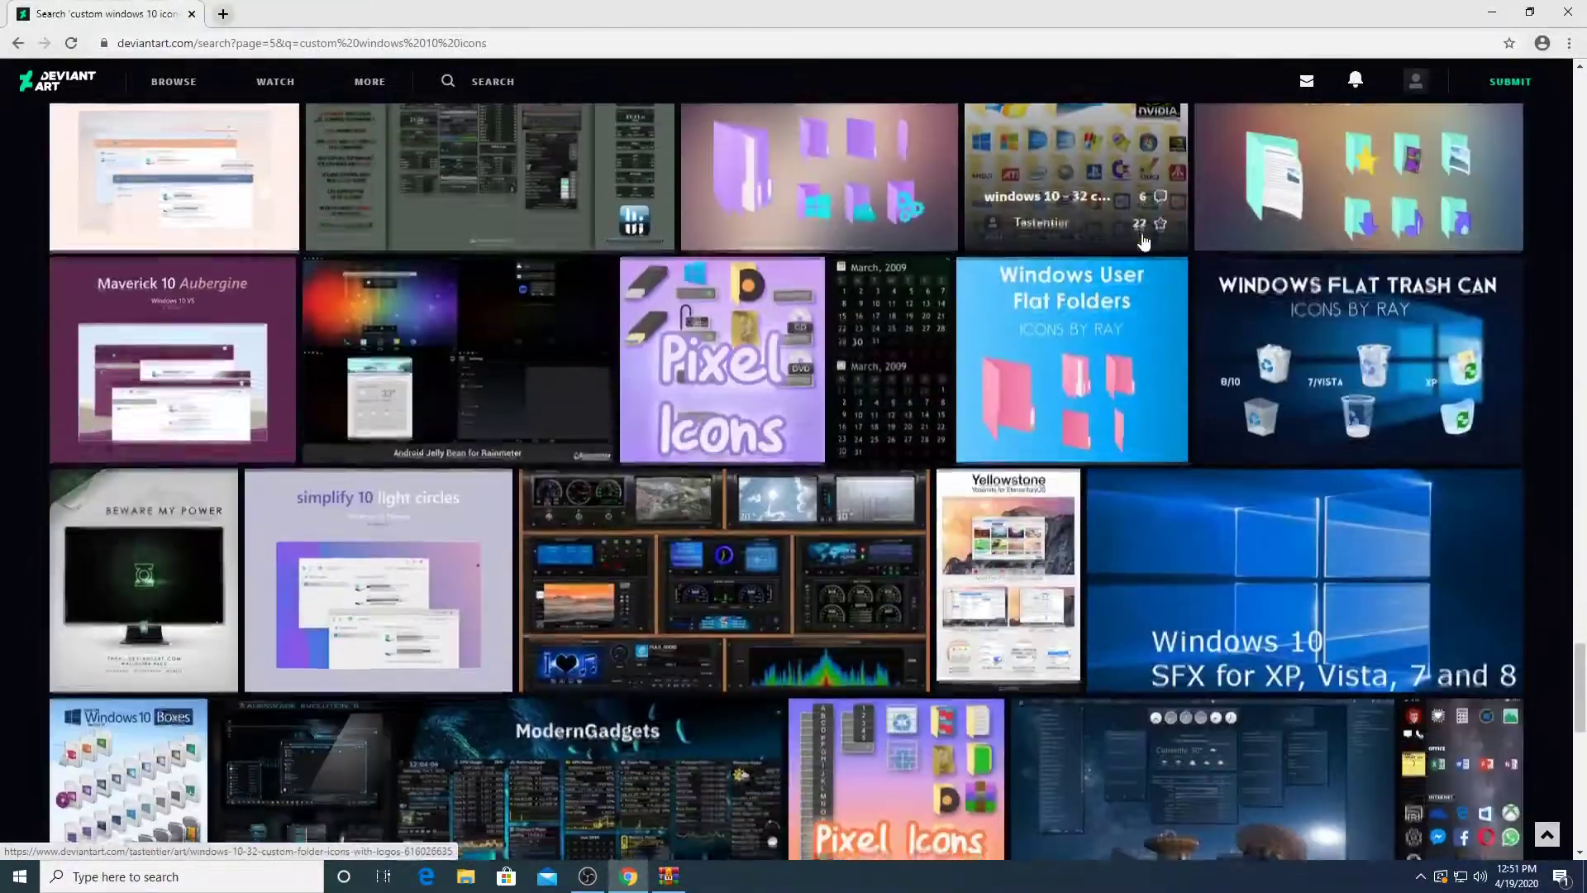
scroll(1144, 241, "down", 8)
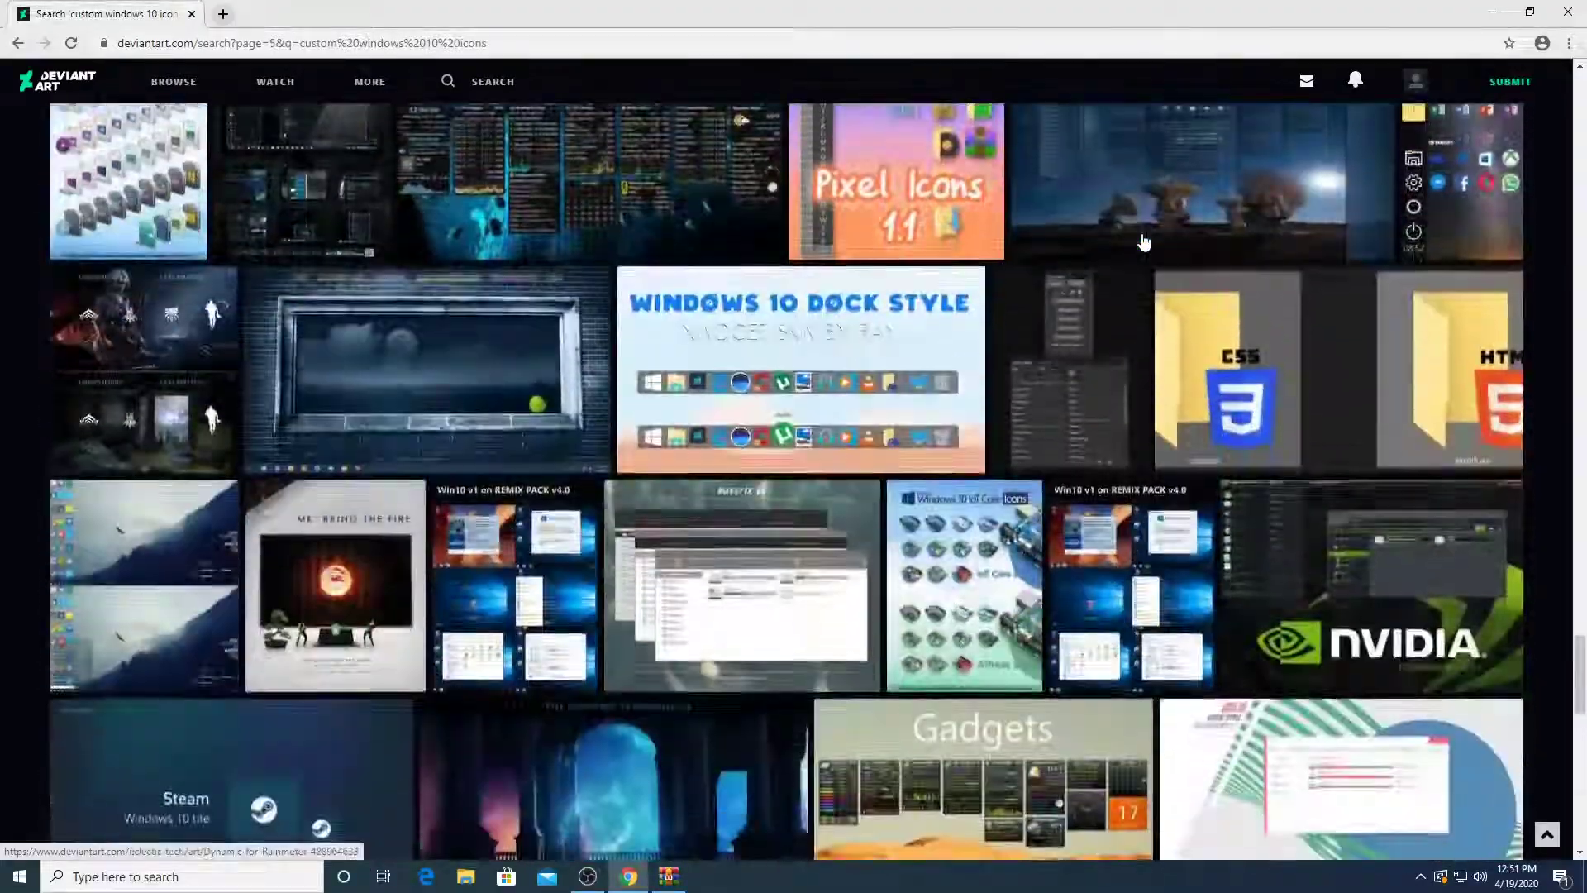
scroll(1144, 241, "down", 10)
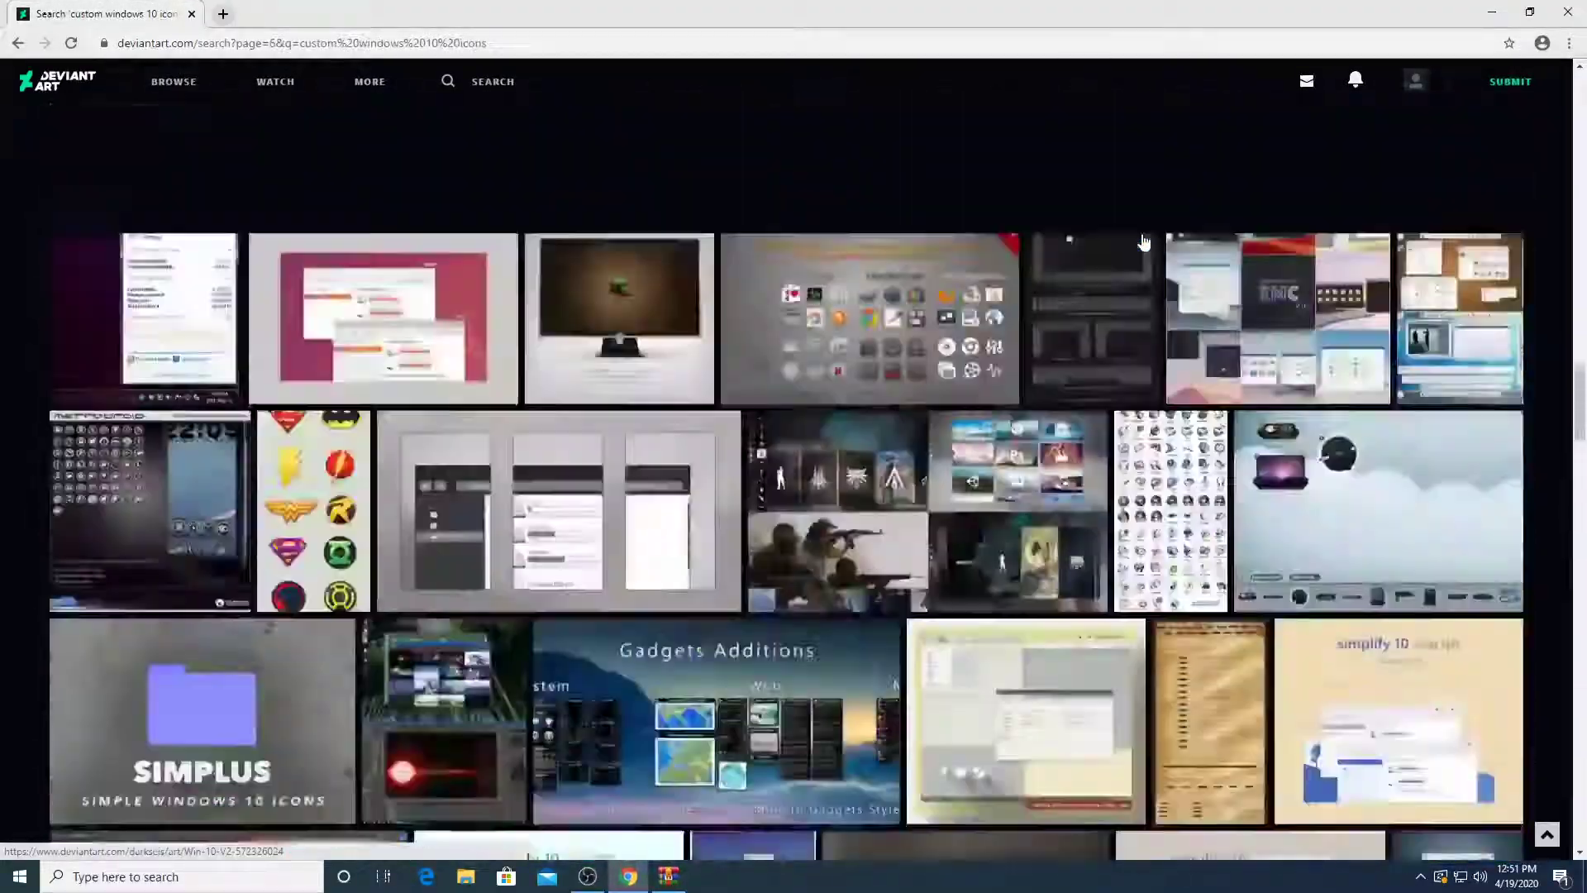
scroll(1144, 240, "up", 10)
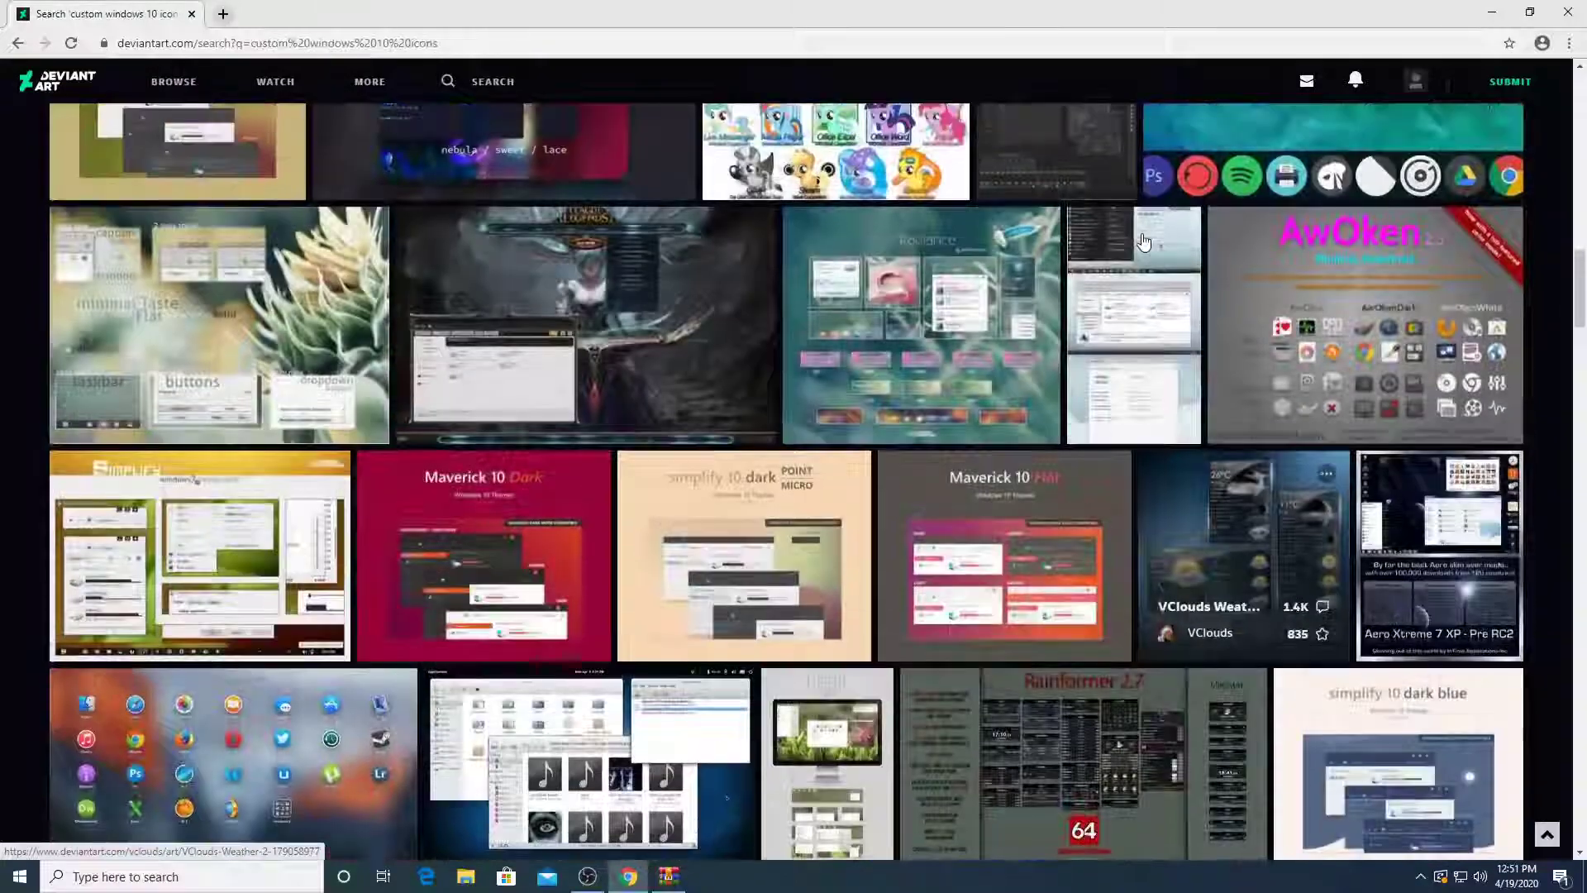
scroll(1143, 241, "up", 7)
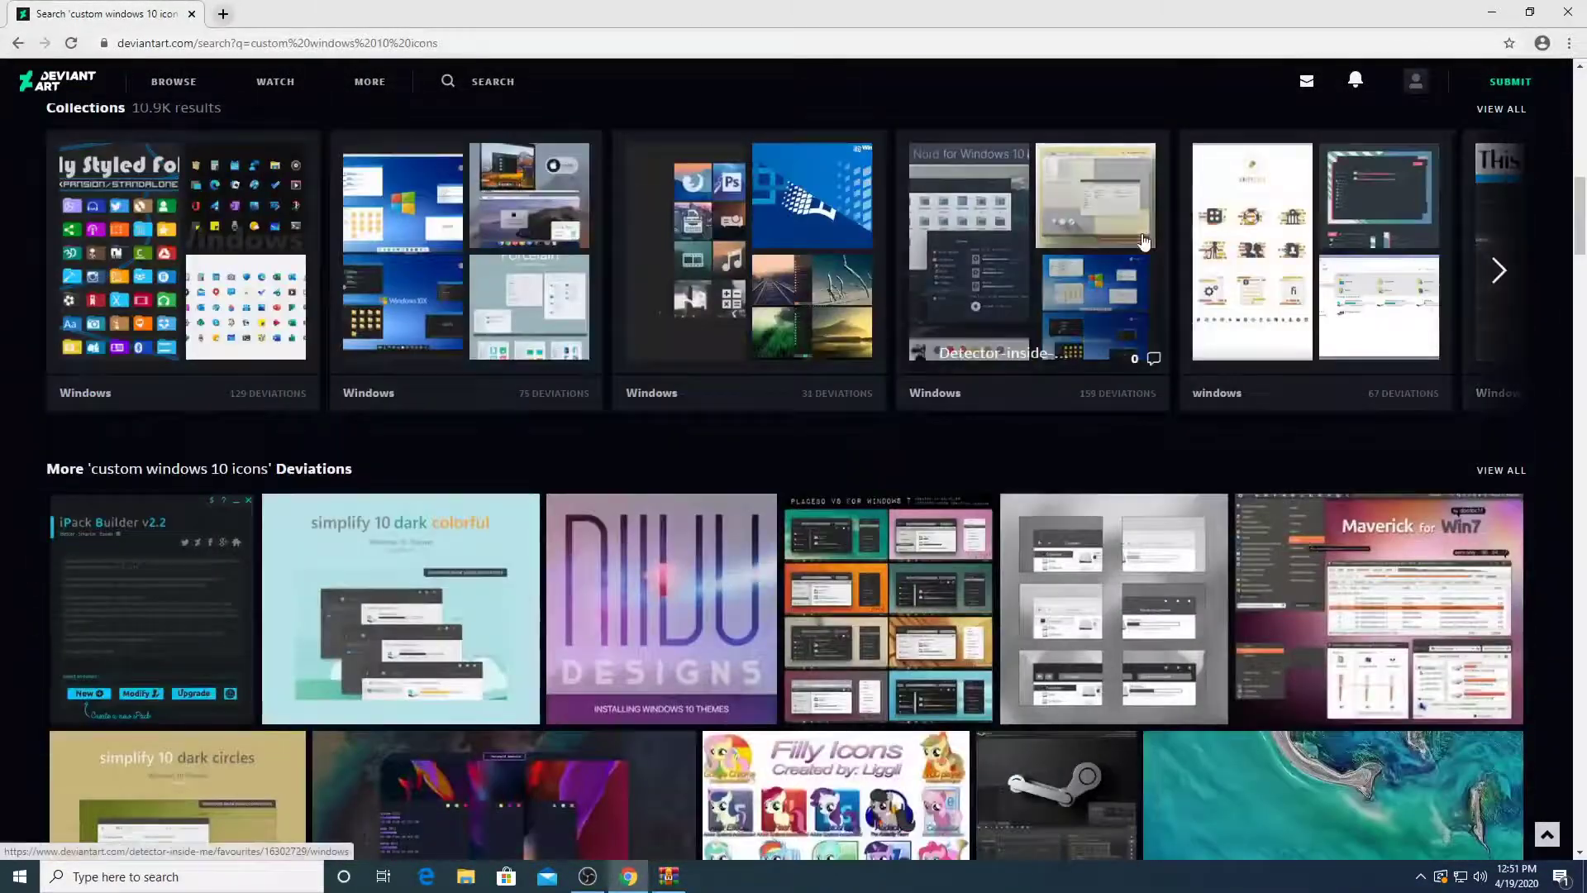
scroll(1144, 241, "down", 6)
scroll(1191, 266, "up", 5)
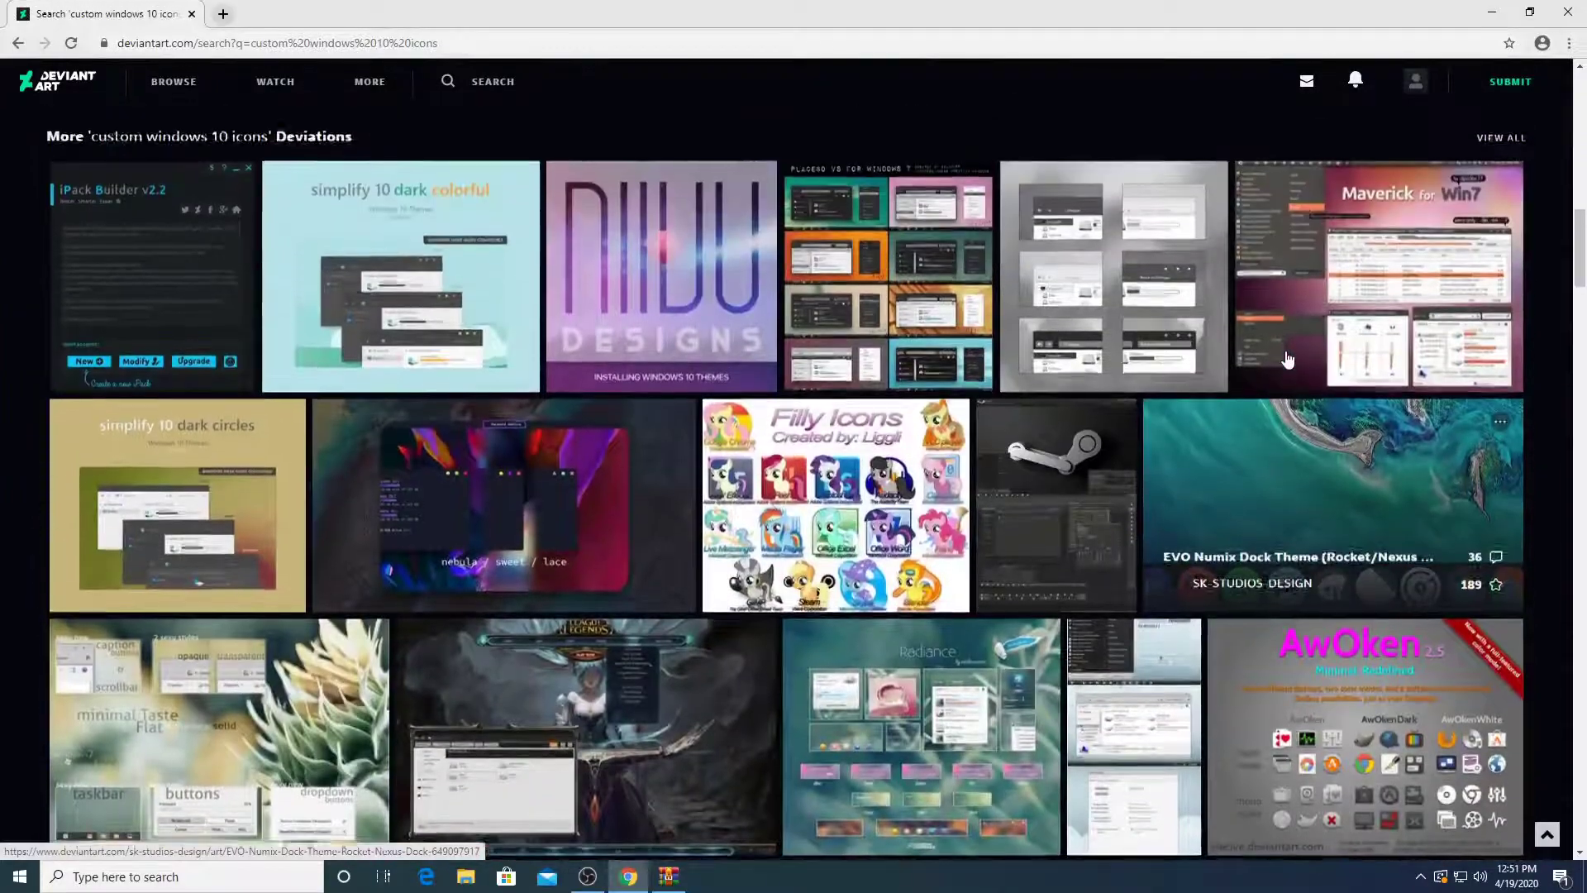
scroll(1285, 357, "up", 11)
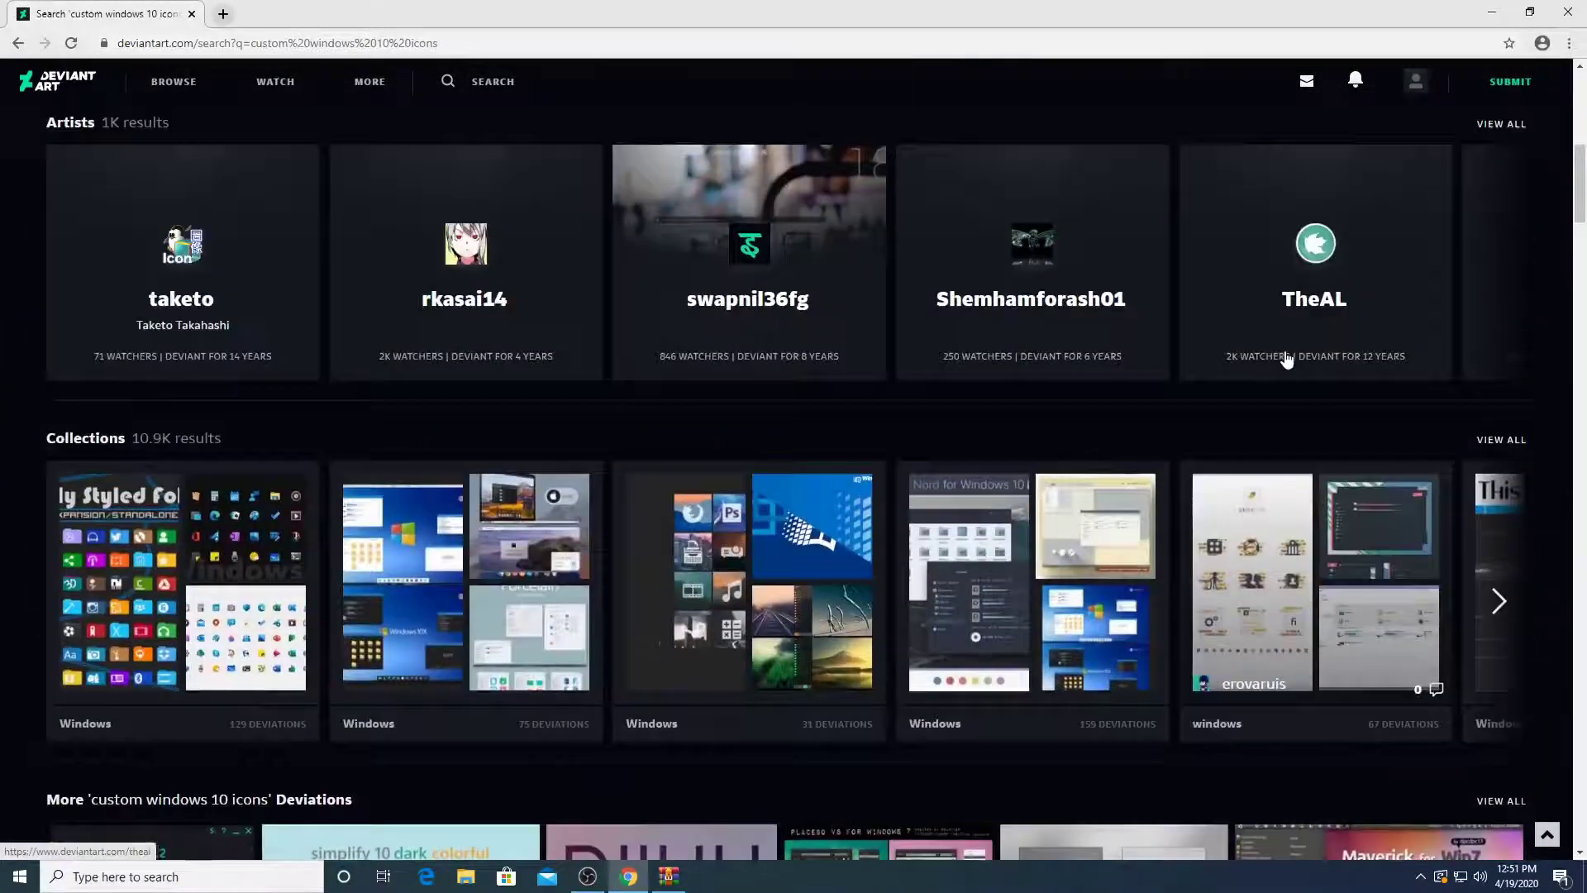
scroll(1289, 357, "up", 3)
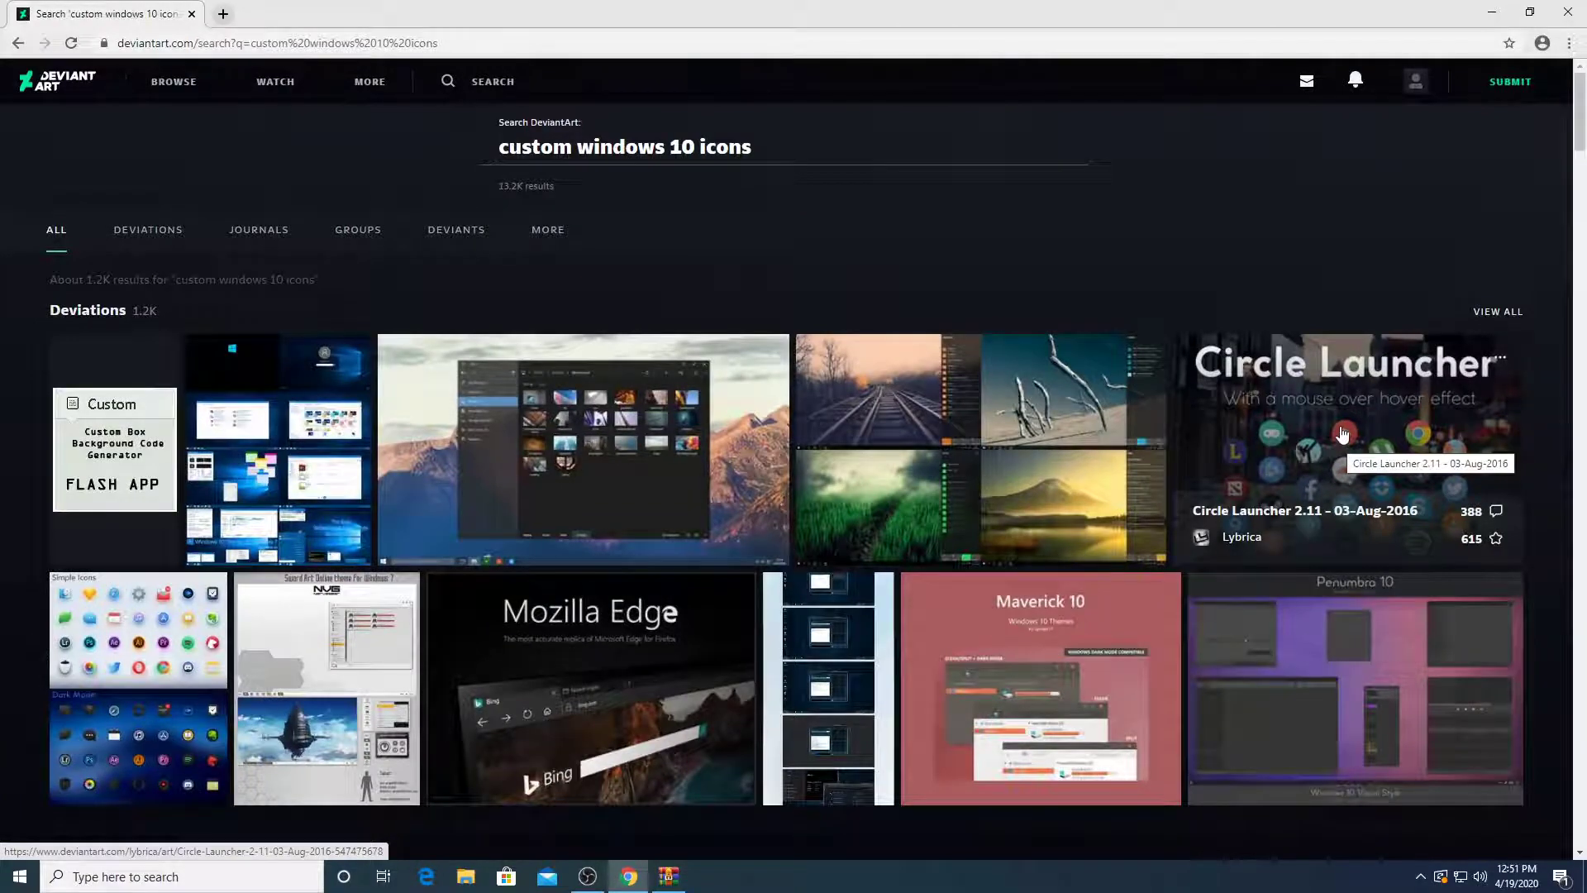
scroll(1342, 434, "down", 3)
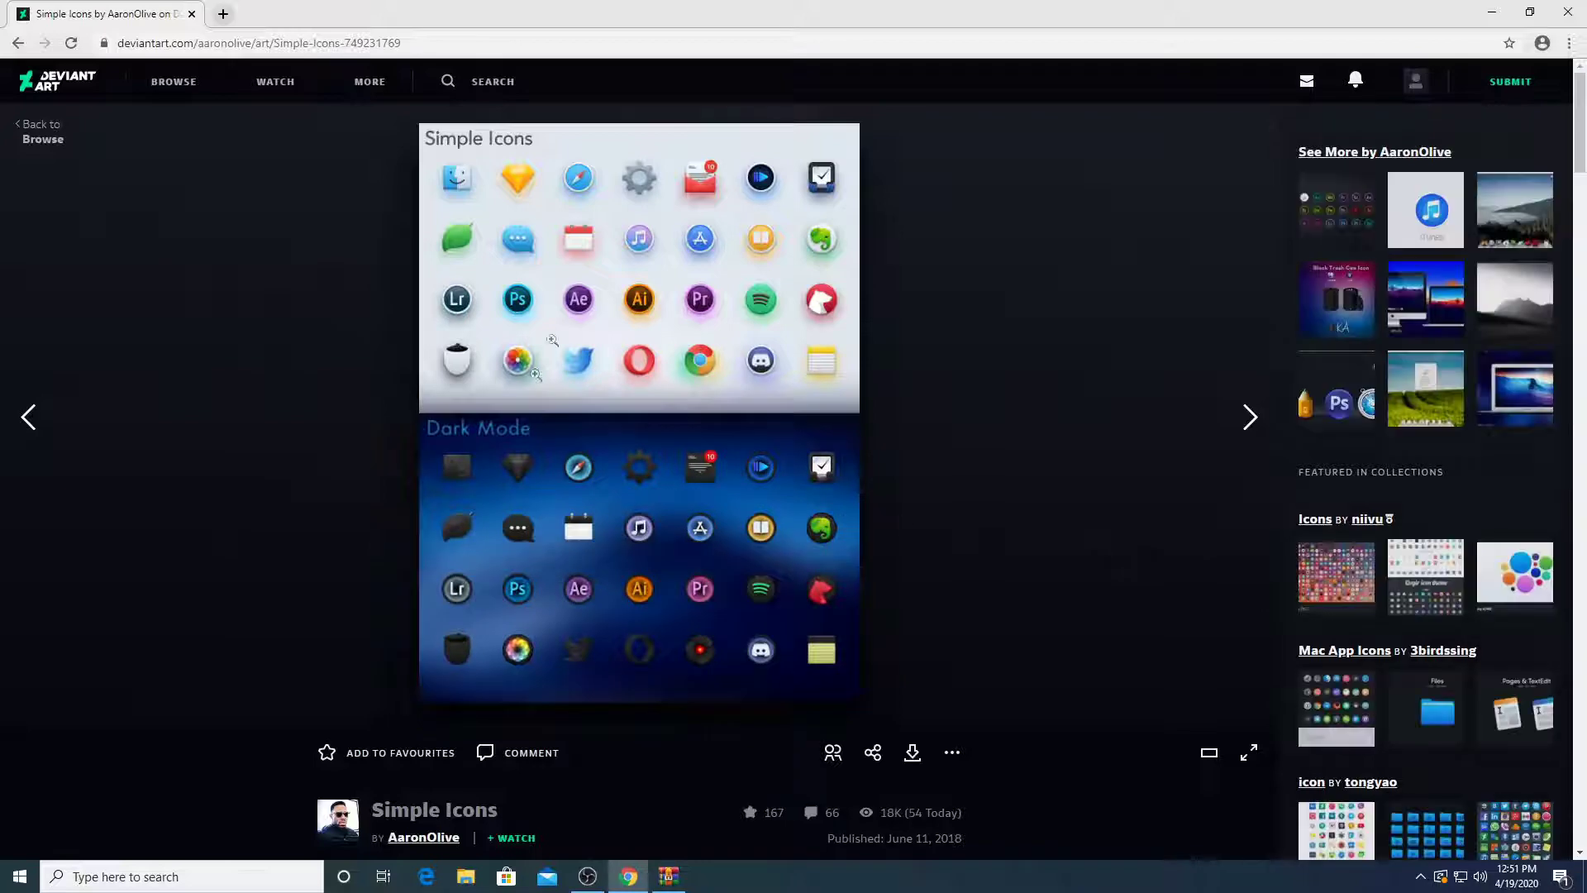
Start downloading the Simple Icons pack zip from its DeviantArt page
scroll(1132, 343, "down", 2)
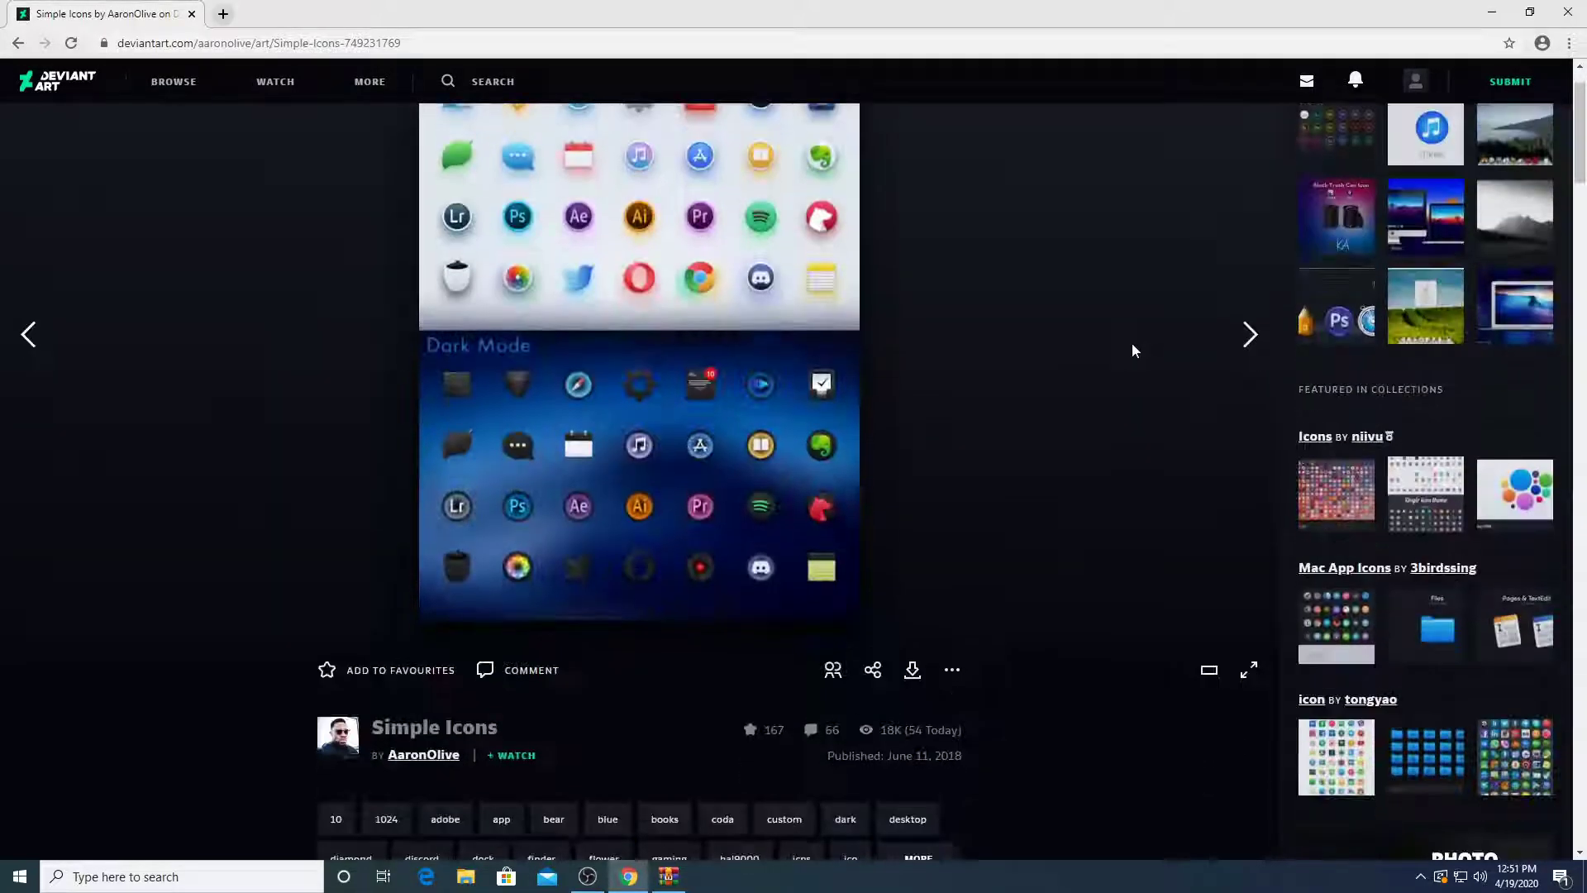
left_click(912, 587)
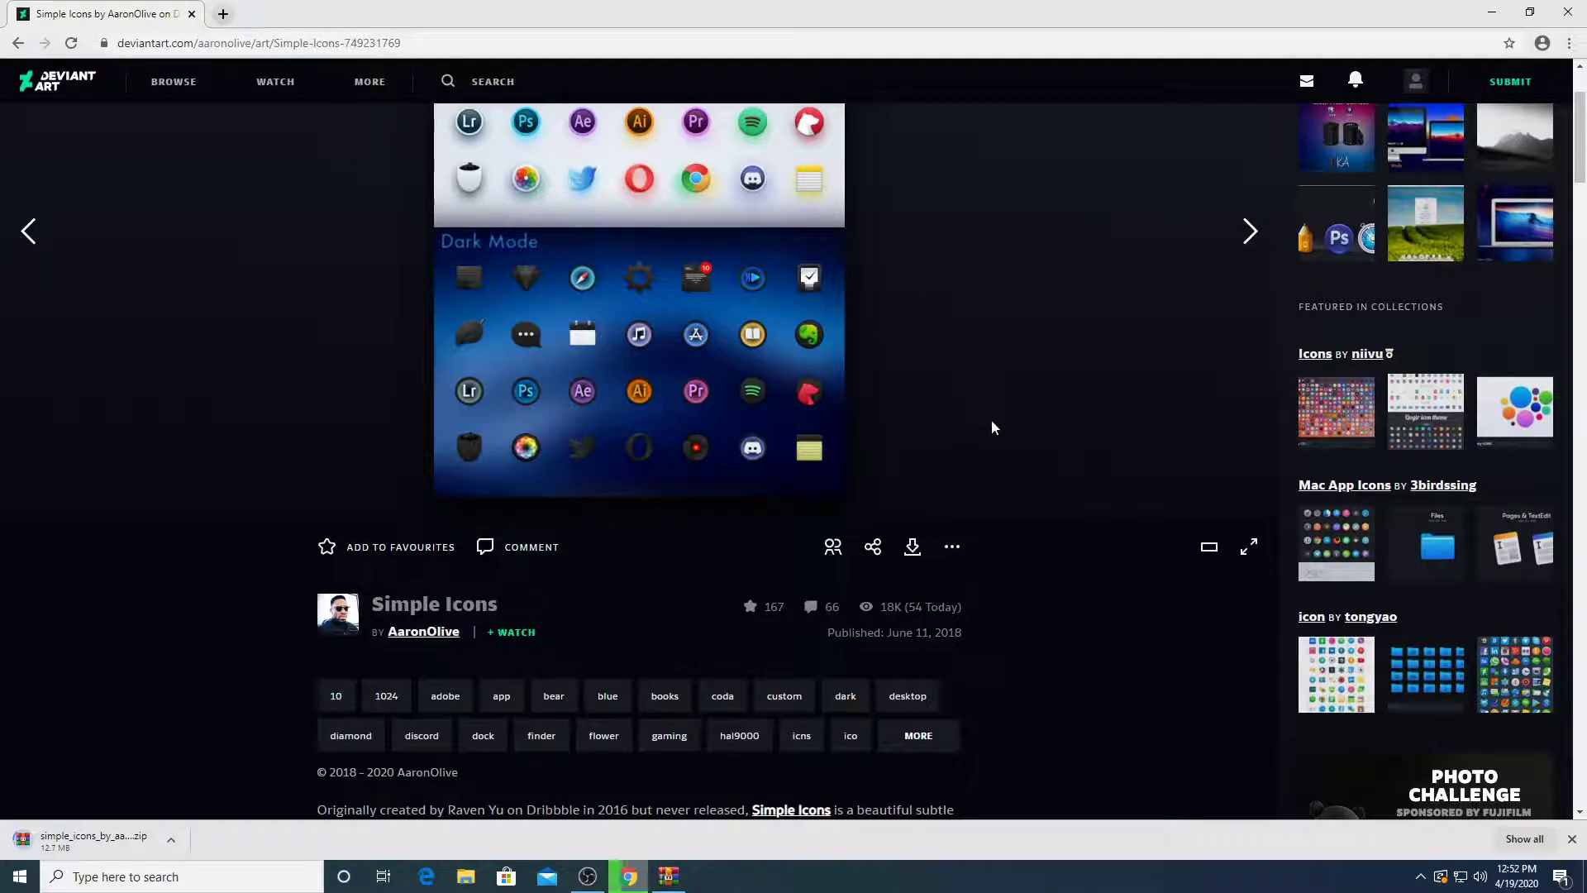
scroll(990, 425, "down", 6)
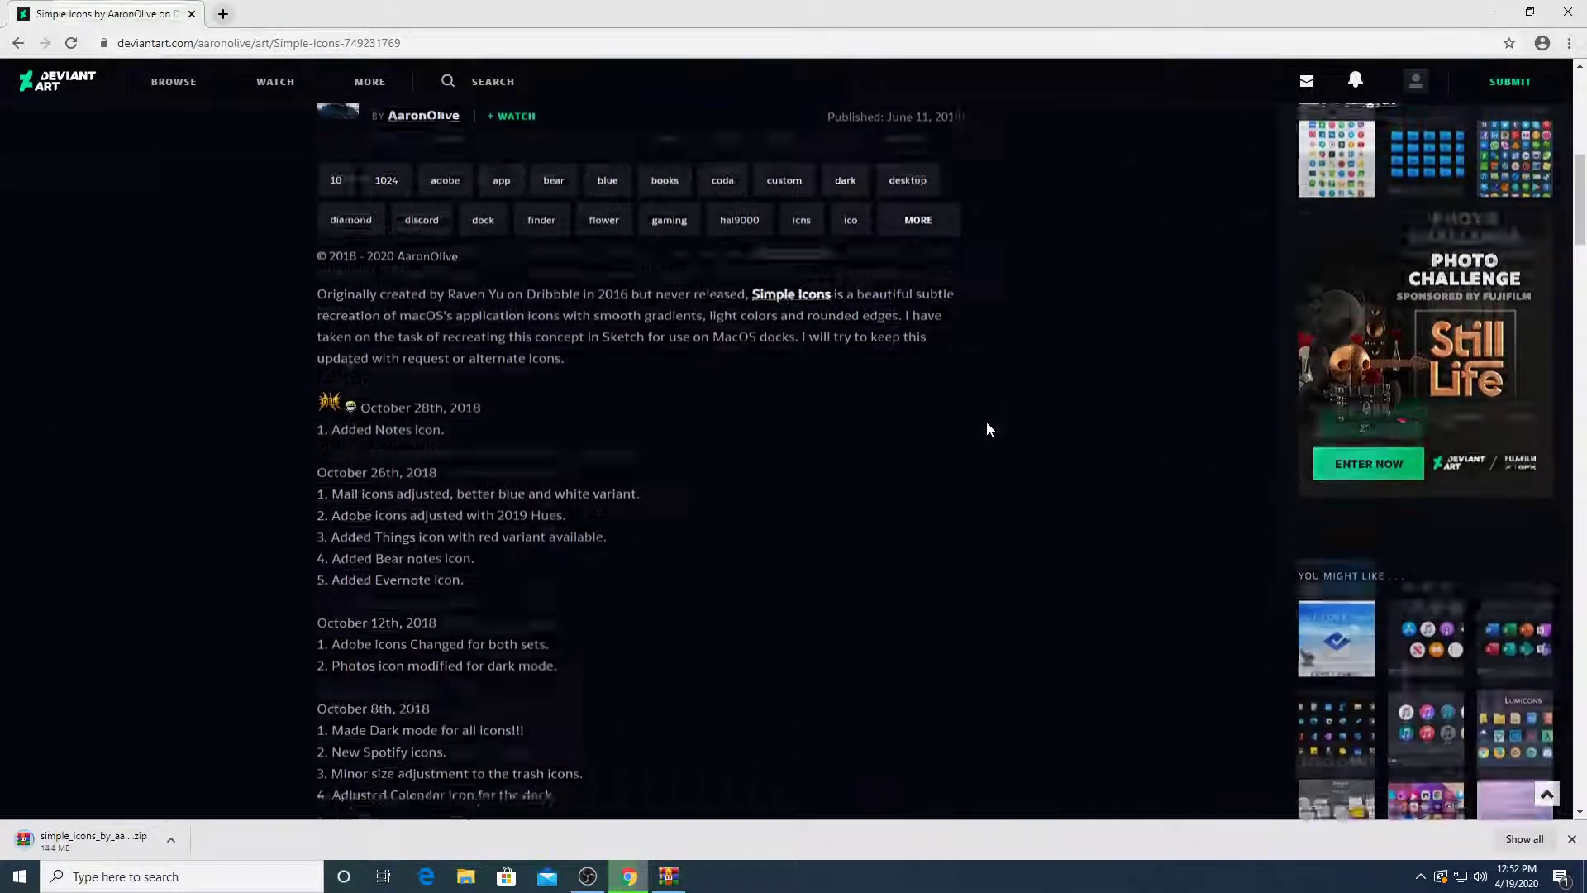
scroll(986, 427, "down", 12)
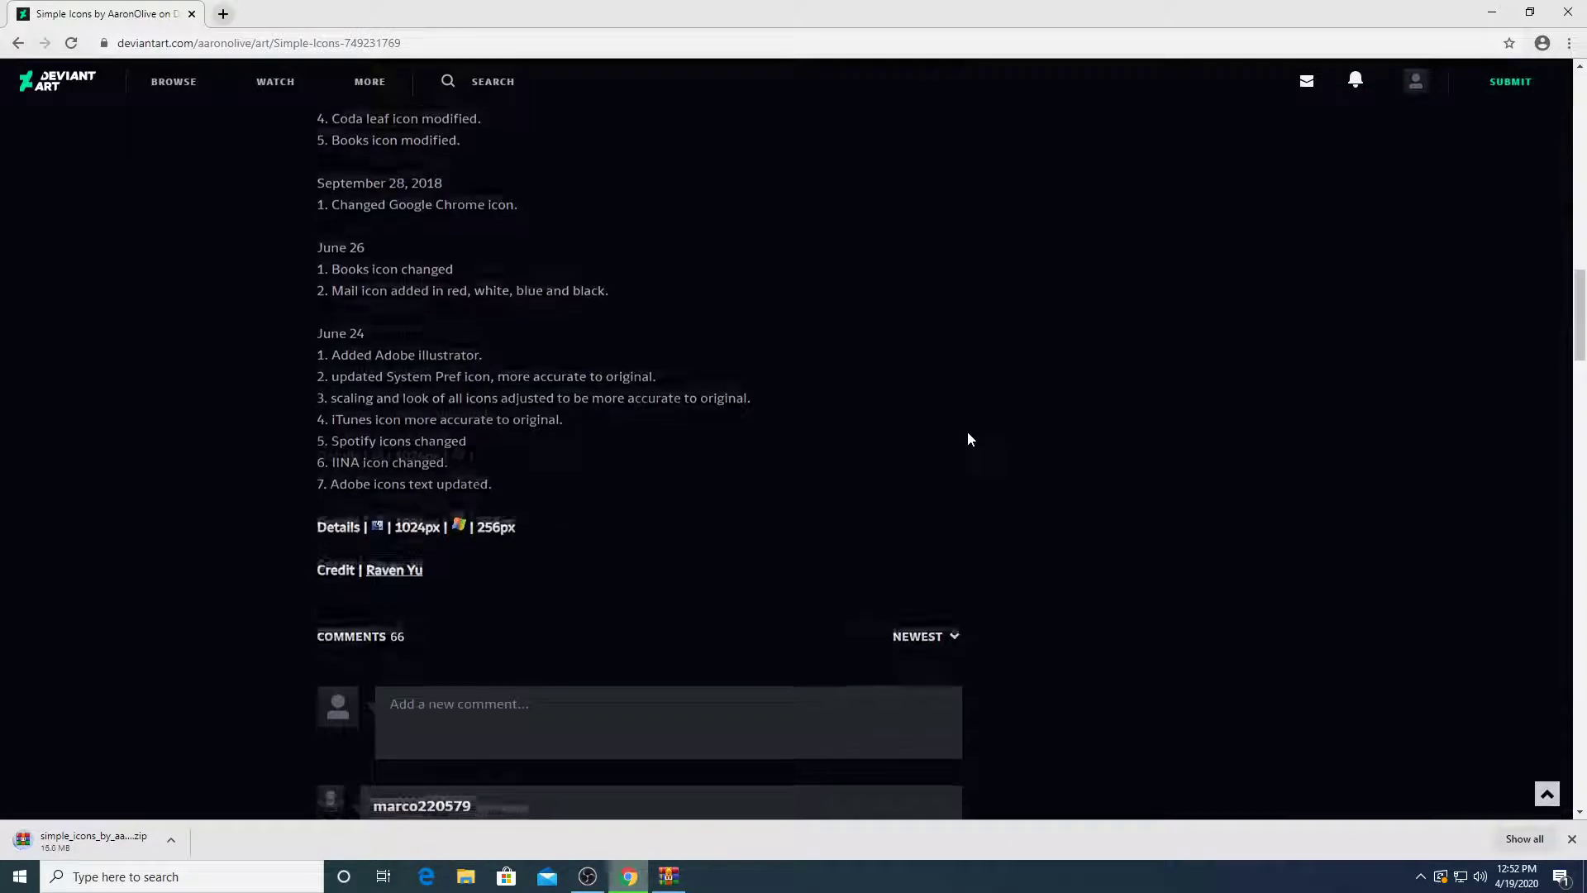
scroll(968, 438, "down", 4)
Scroll back to the changelog and open the finished zip from Chrome's download bar
scroll(989, 425, "down", 1)
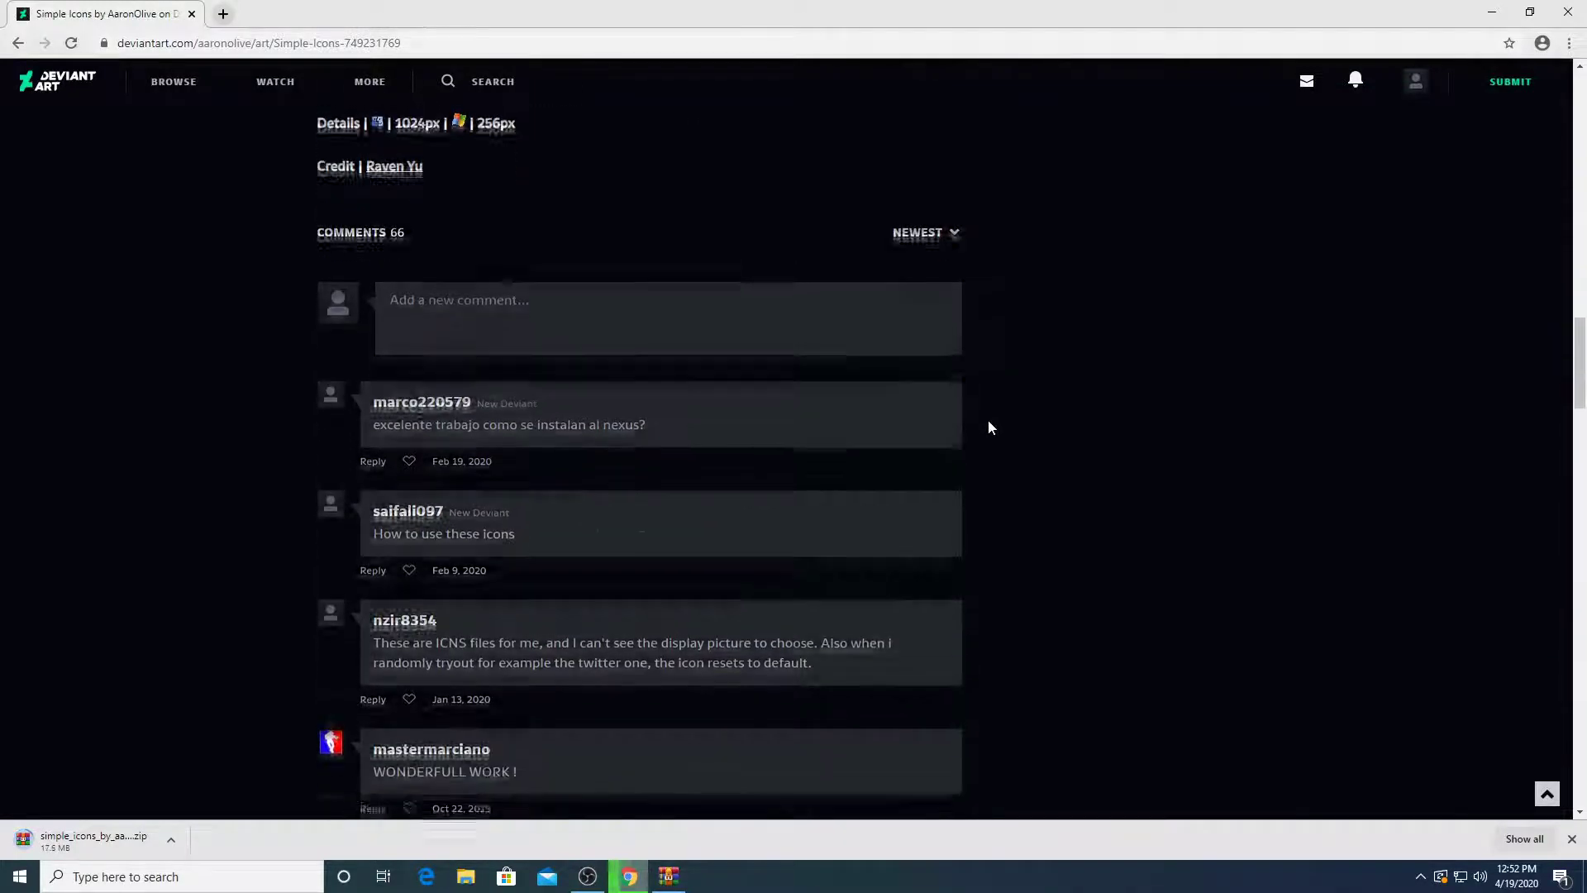
scroll(989, 423, "up", 2)
scroll(989, 423, "down", 5)
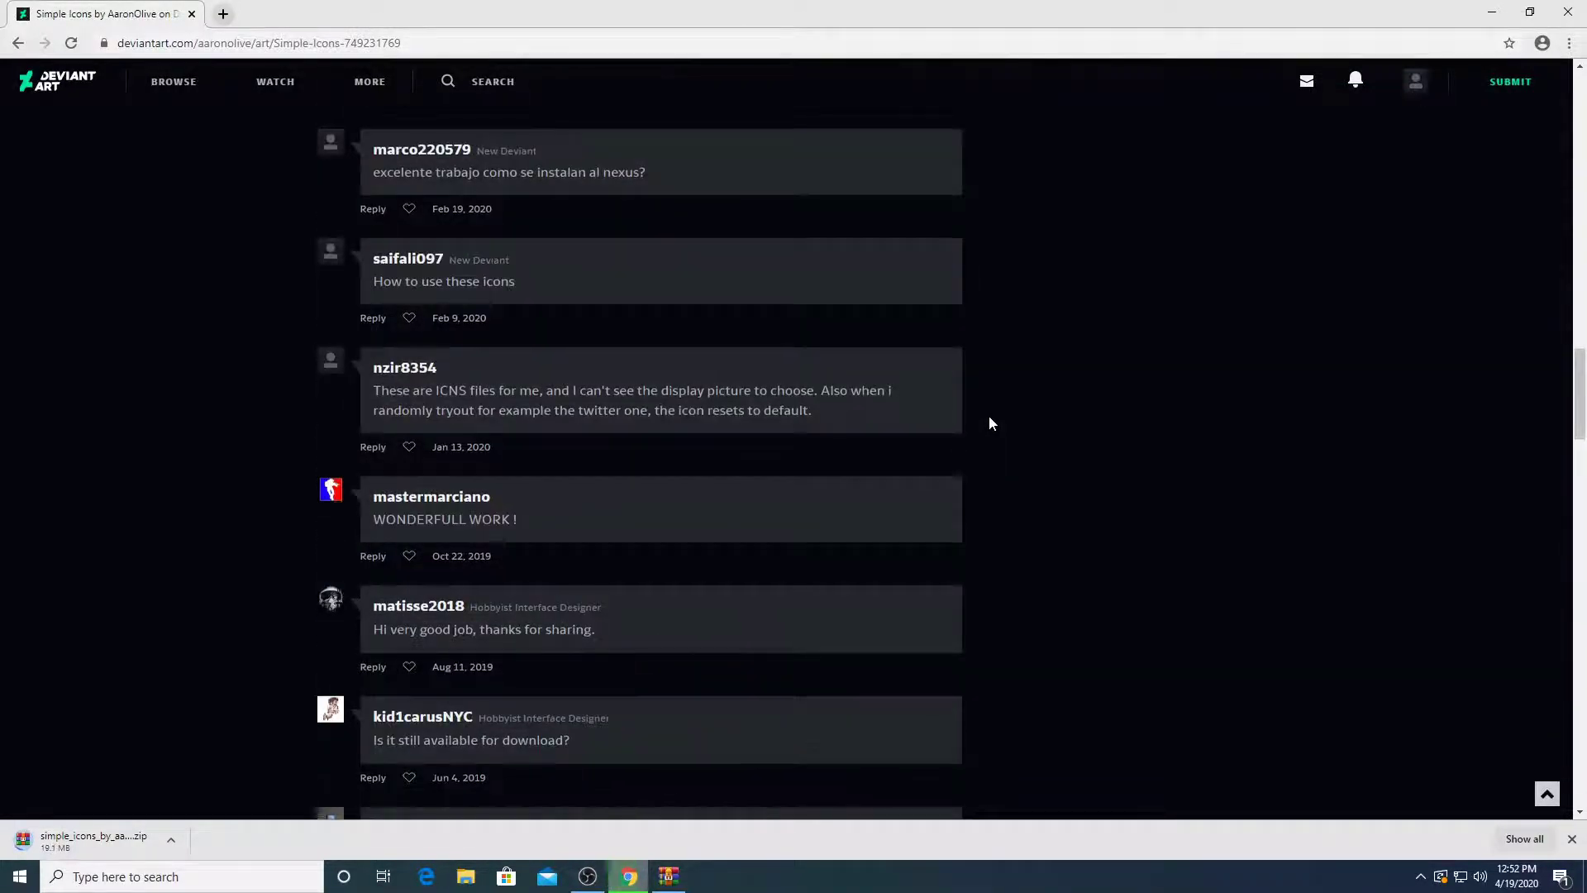
scroll(989, 421, "down", 2)
scroll(990, 422, "up", 10)
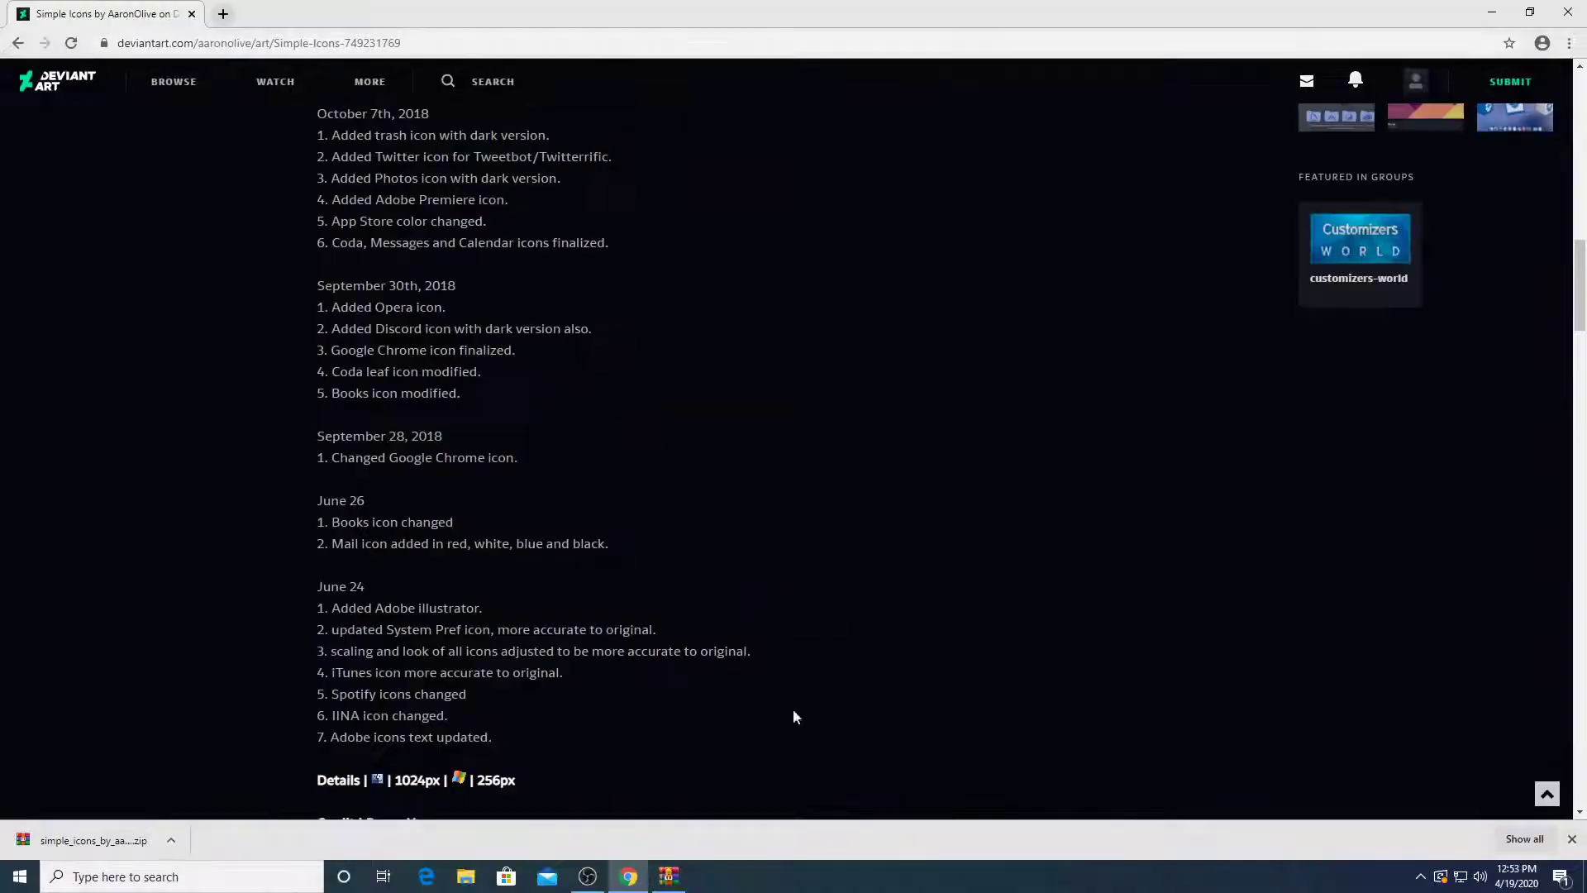
left_click(53, 830)
Maximize WinRAR, browse Simple Icons > Windows > Dark Mode, then return to Simple Icons
left_click(663, 249)
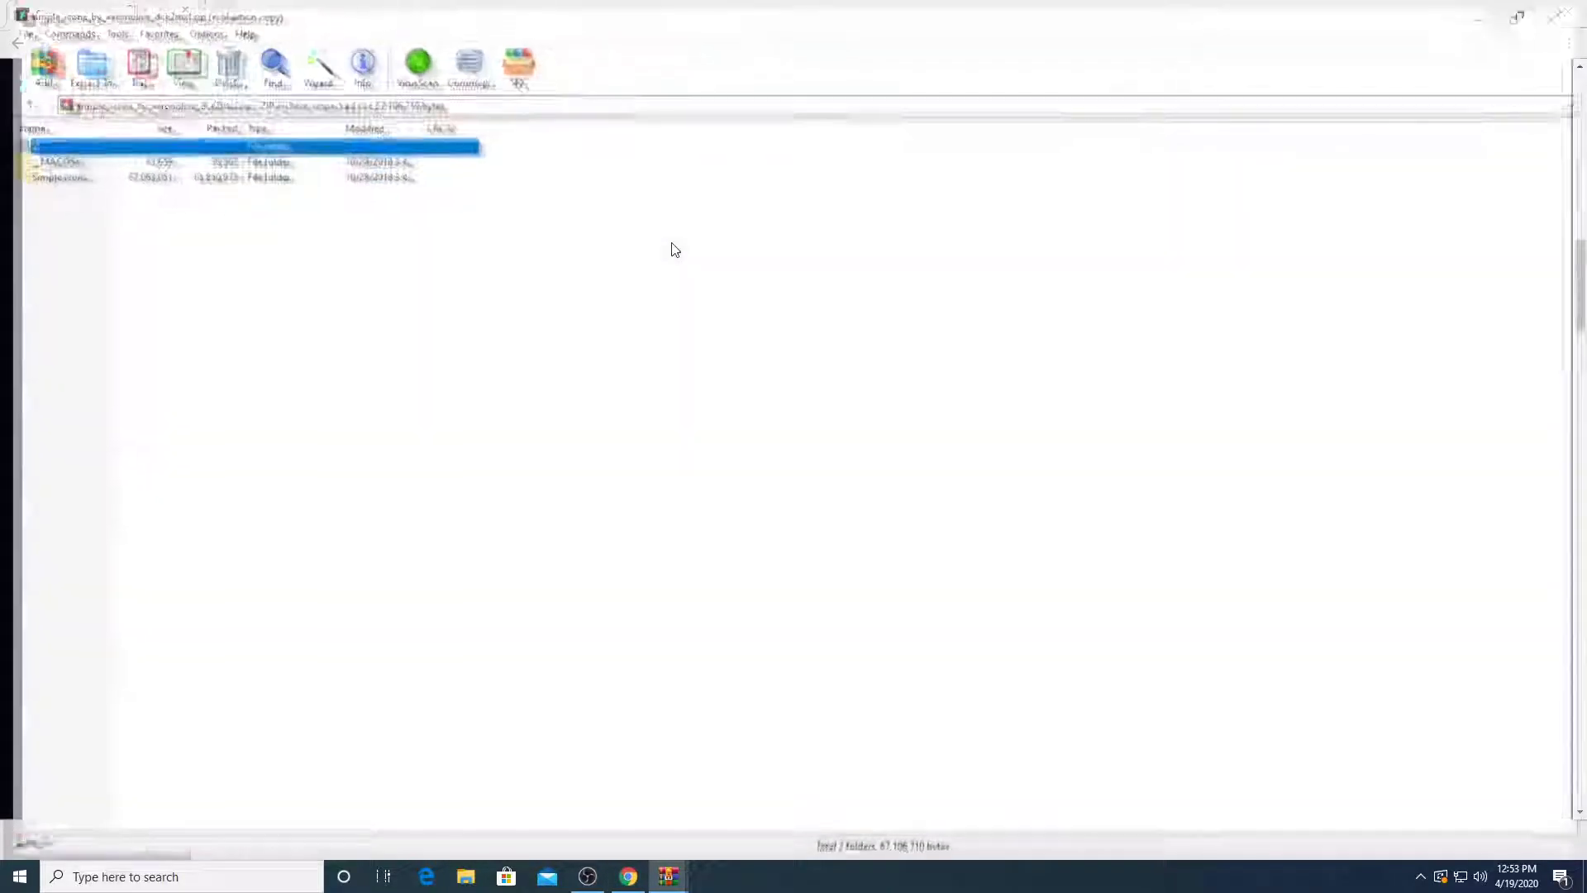
double_click(161, 159)
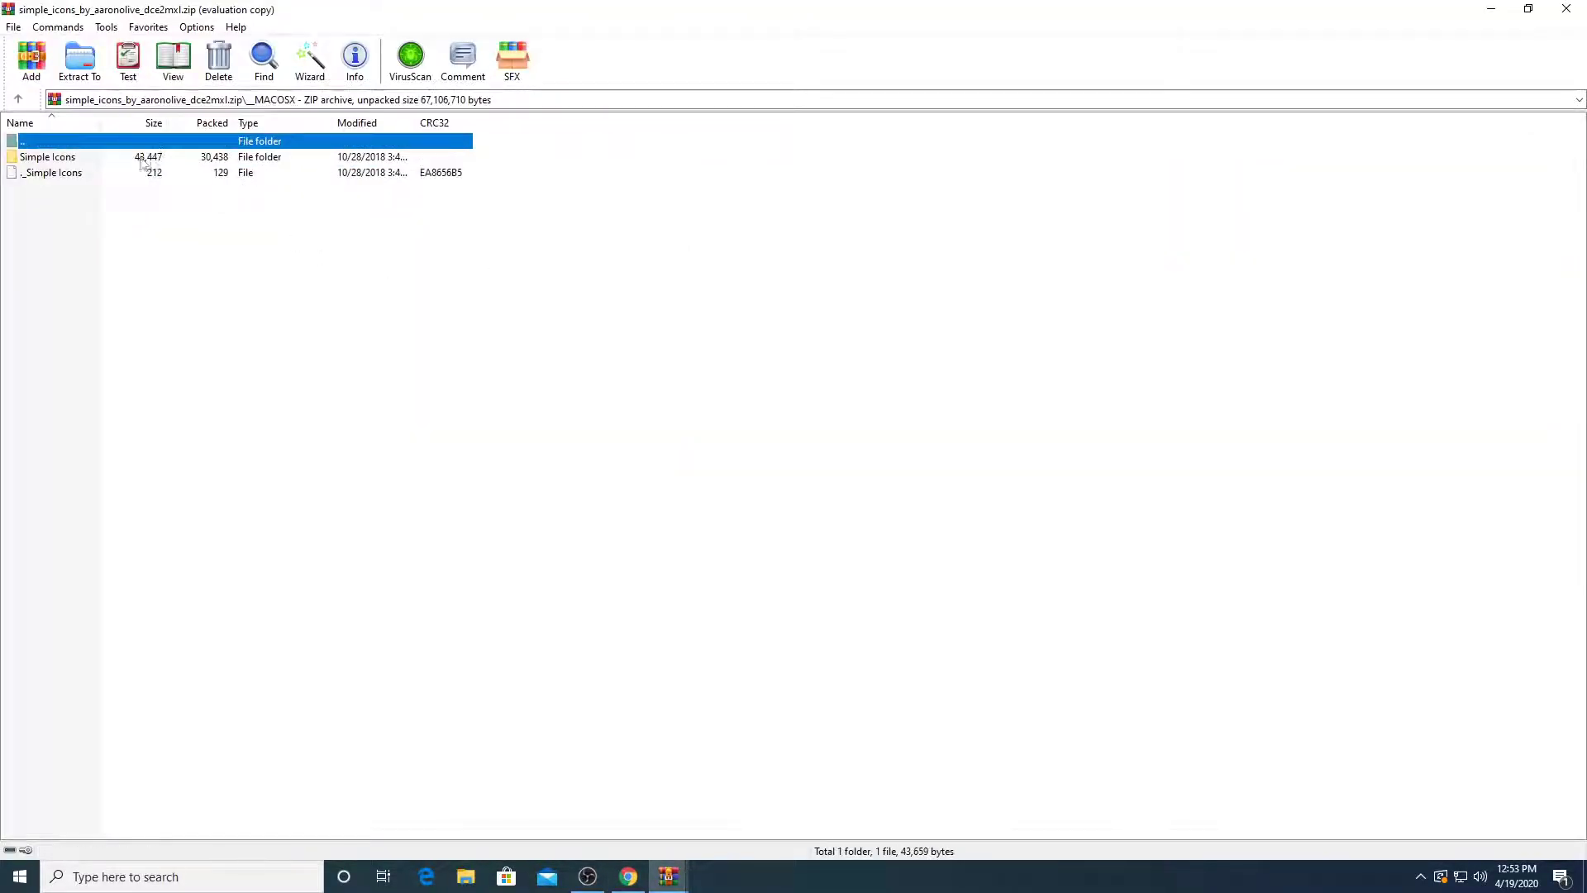
double_click(87, 142)
double_click(70, 172)
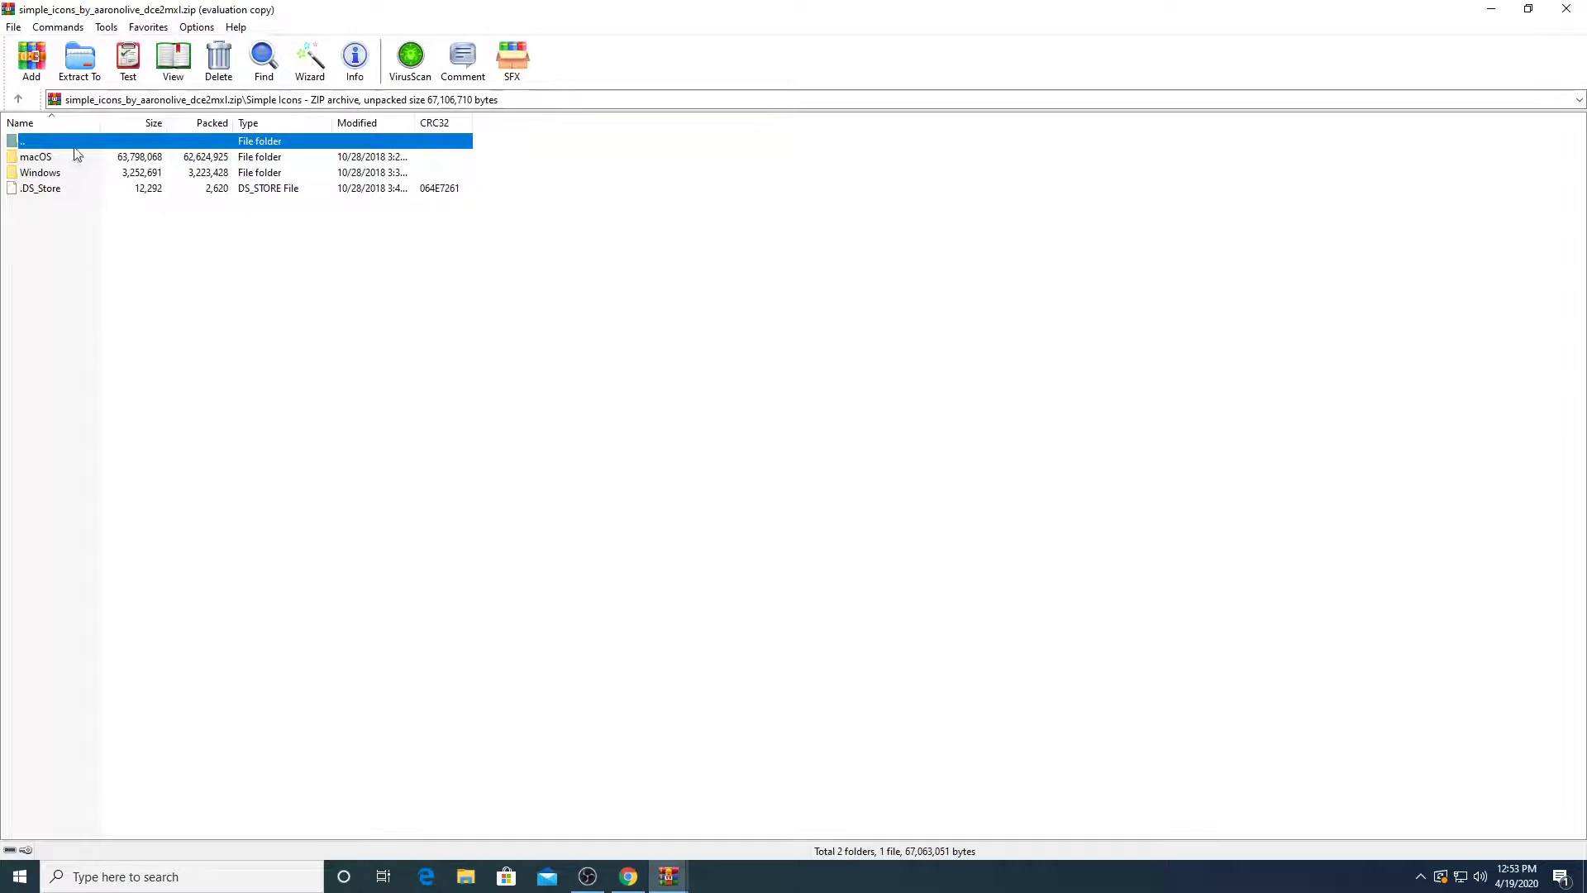
double_click(51, 172)
left_click_drag(87, 762, 141, 174)
double_click(52, 157)
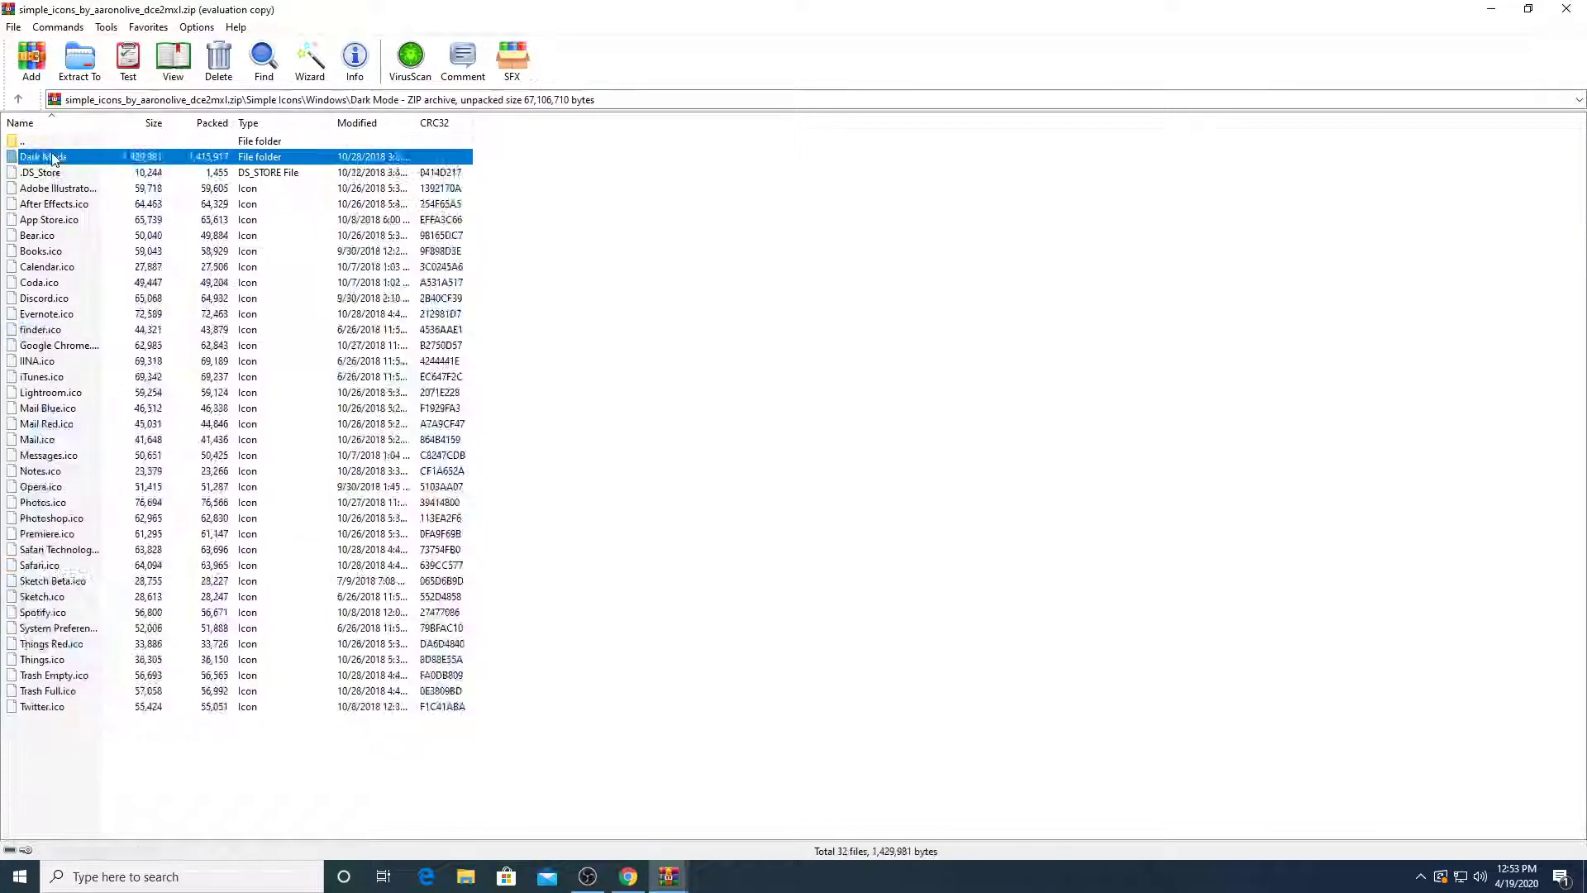
key("BackSpace")
key("BackSpace")
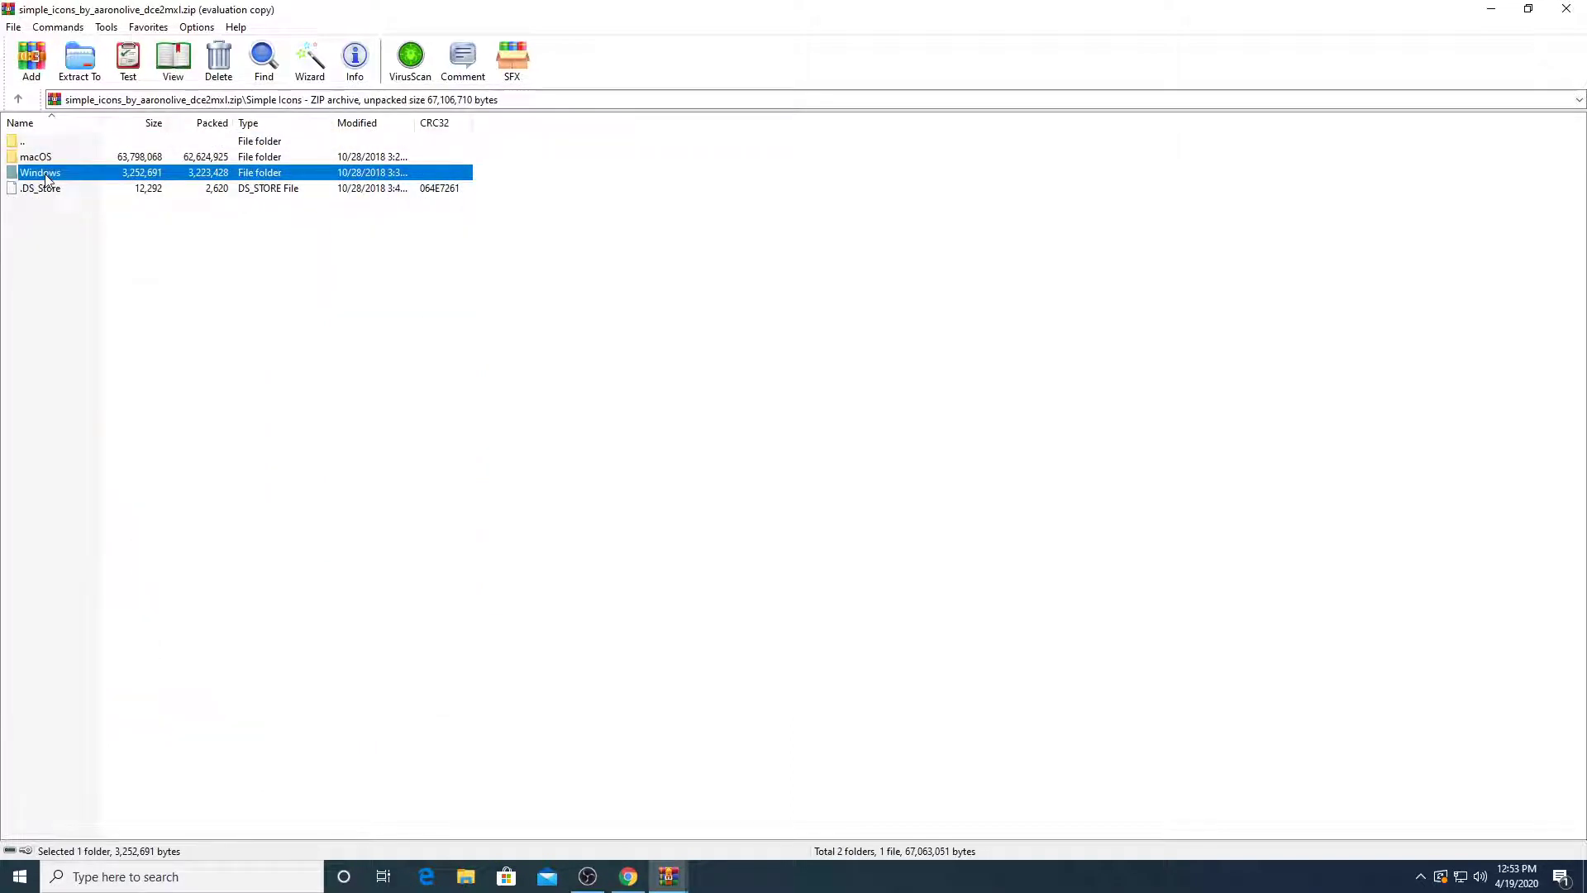
Place the extracted Windows folder on the desktop, refresh it, and reposition the folder
key("super+d")
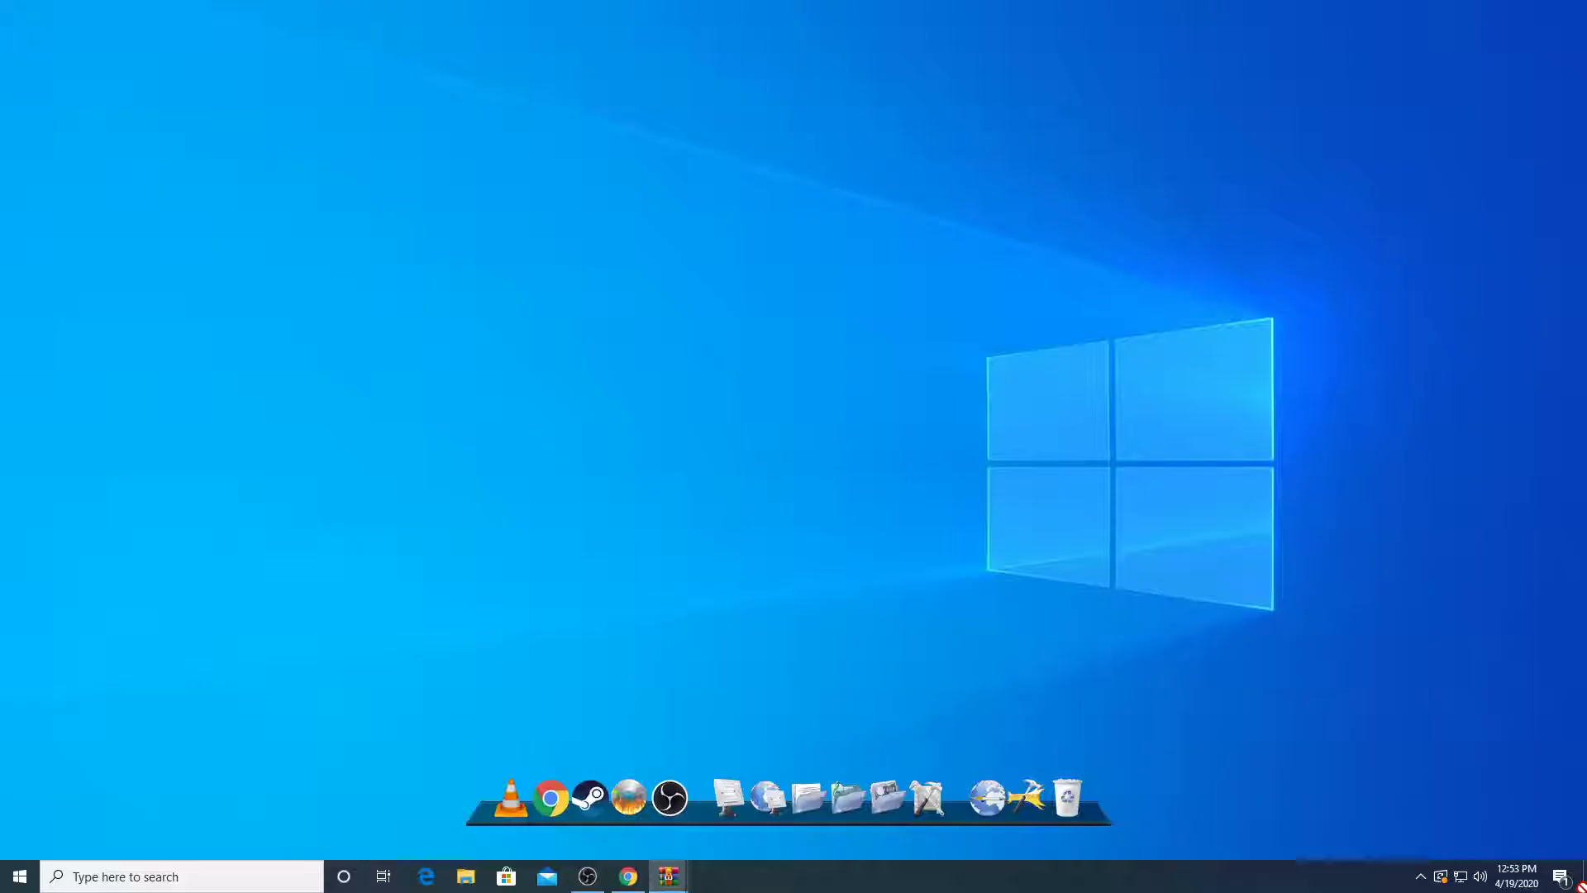
right_click(443, 276)
left_click(499, 327)
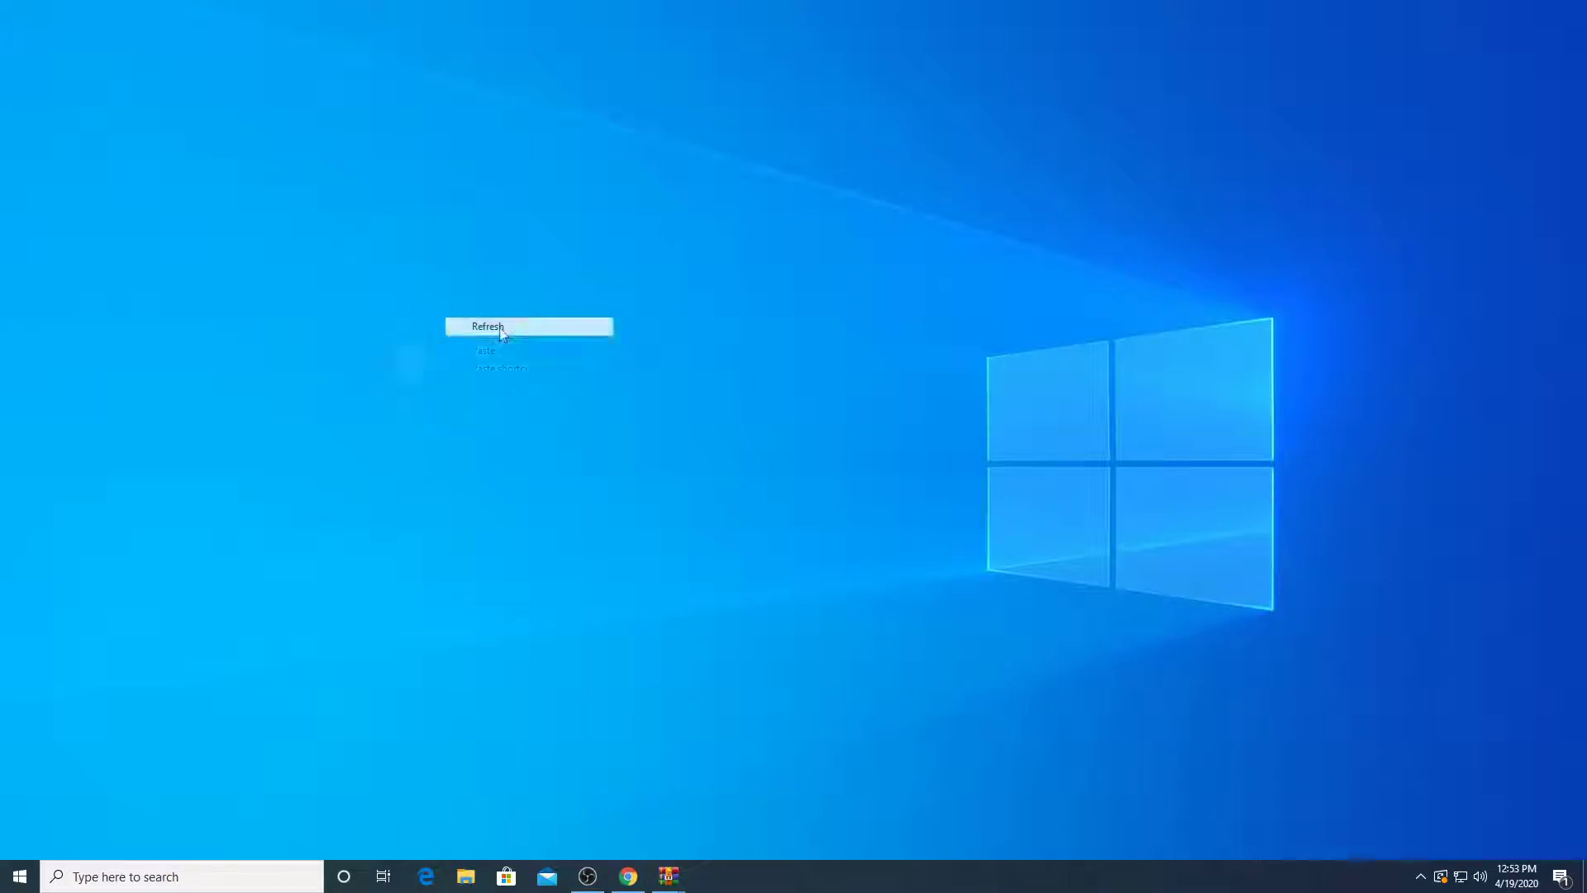
key("super+e")
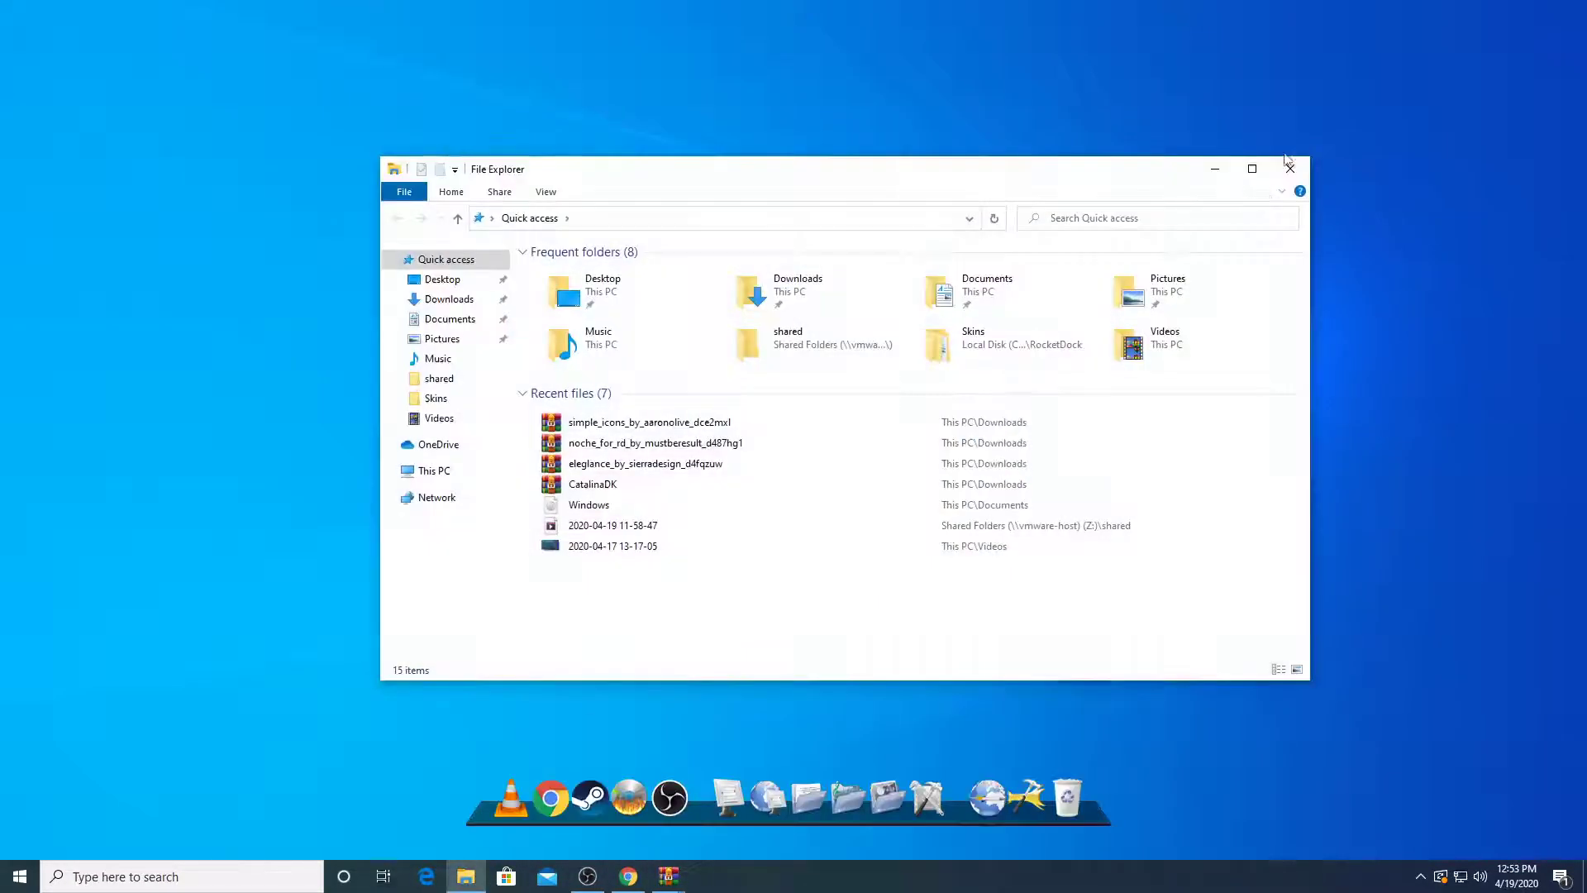
left_click(1290, 159)
left_click_drag(407, 364, 353, 434)
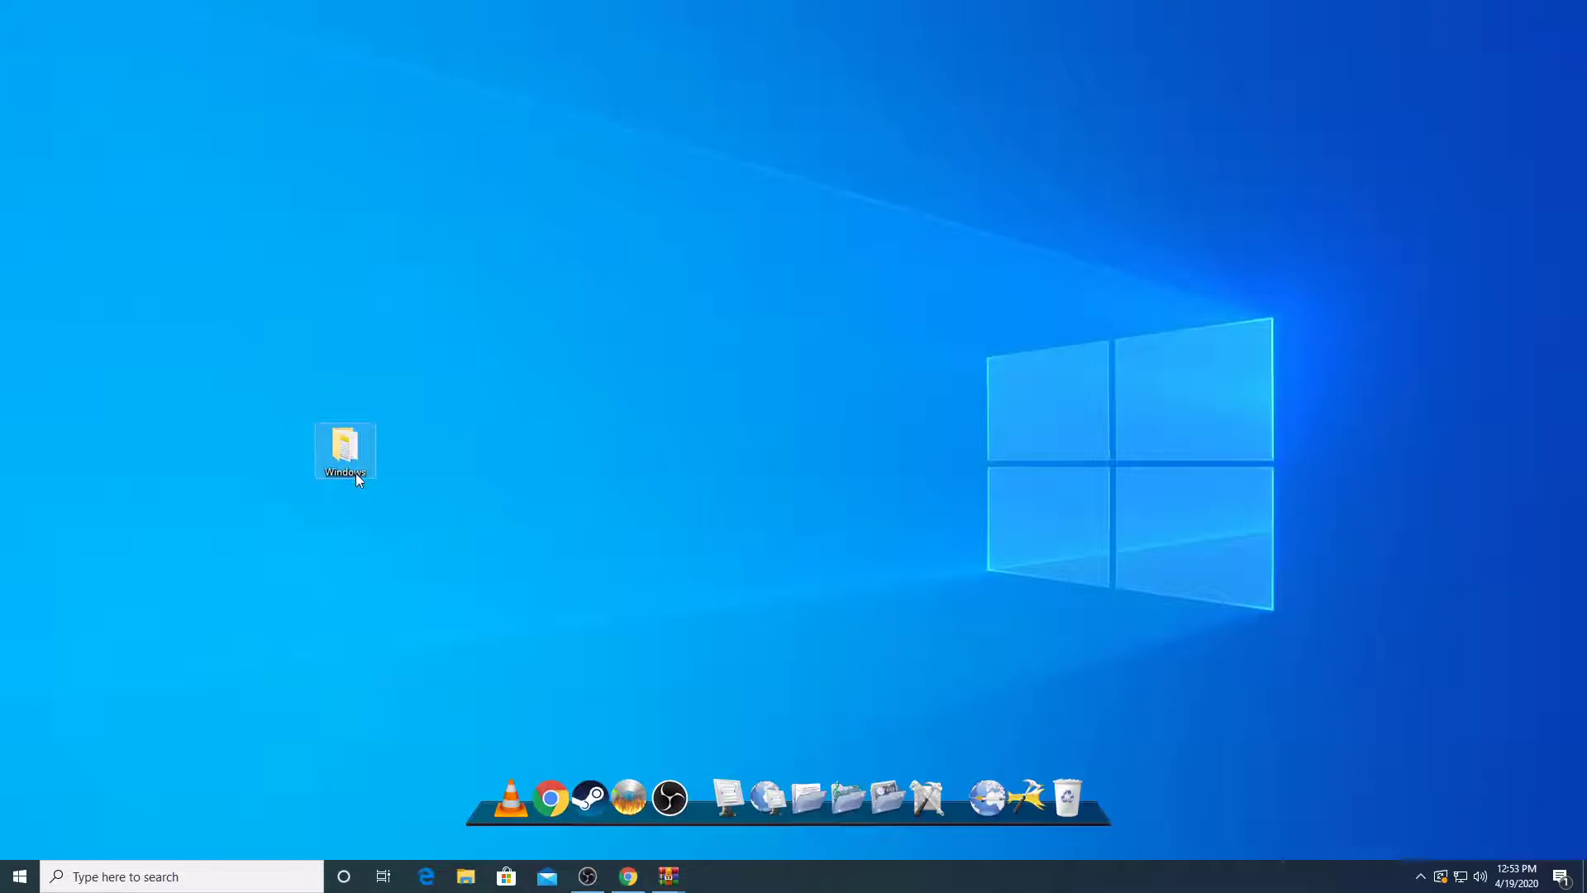
Review the Windows folder's icons and its 32-icon Dark Mode set in File Explorer, then close it
double_click(355, 473)
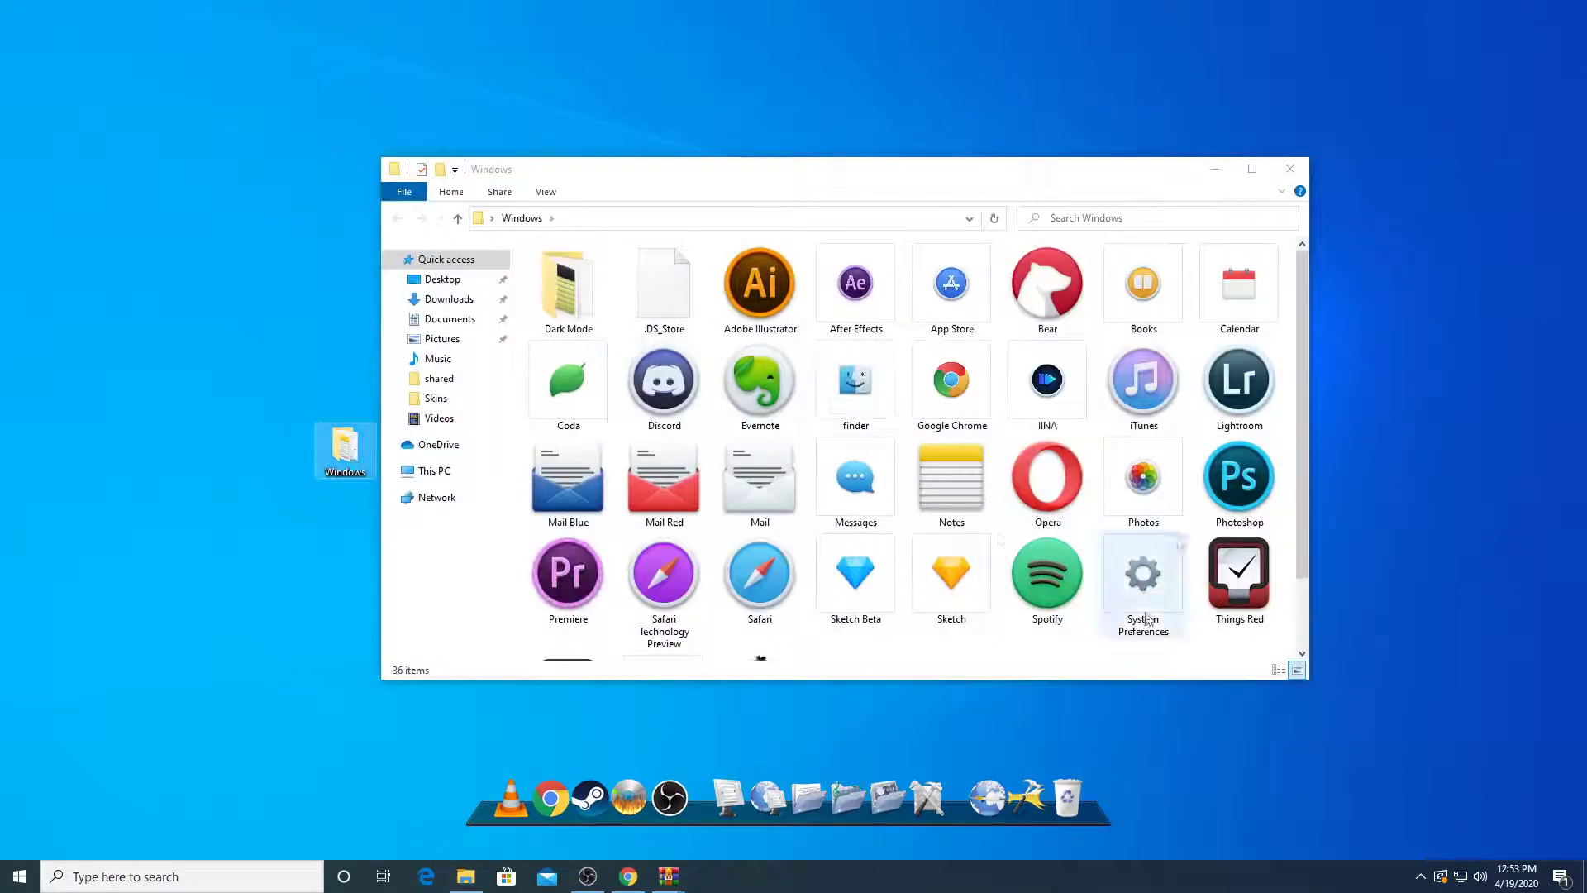
left_click(951, 380)
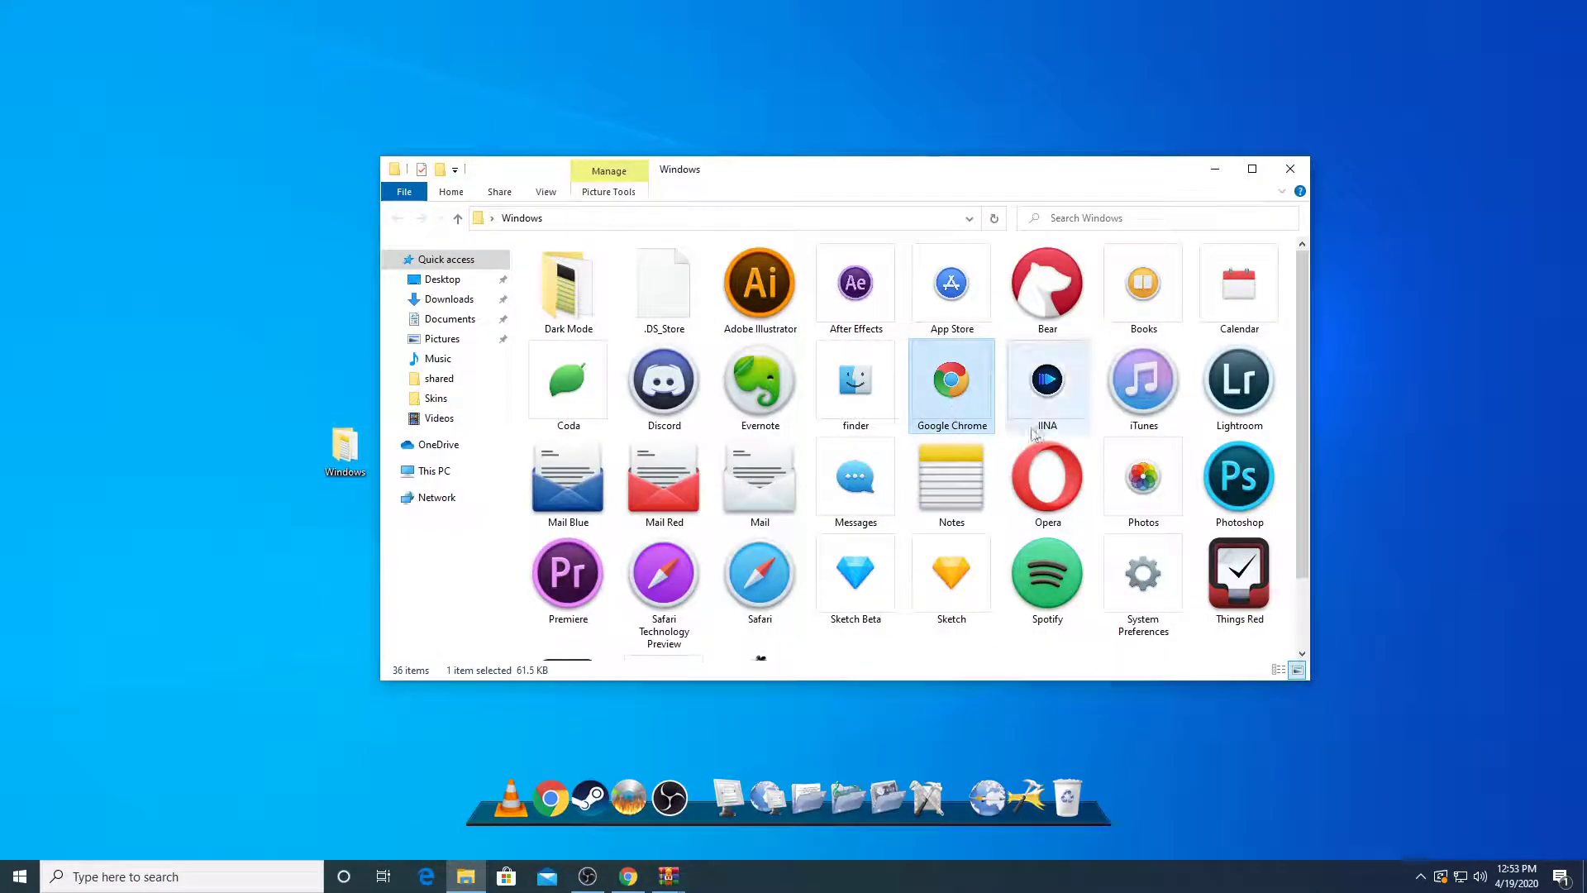
scroll(1033, 434, "down", 2)
scroll(909, 396, "up", 2)
double_click(568, 289)
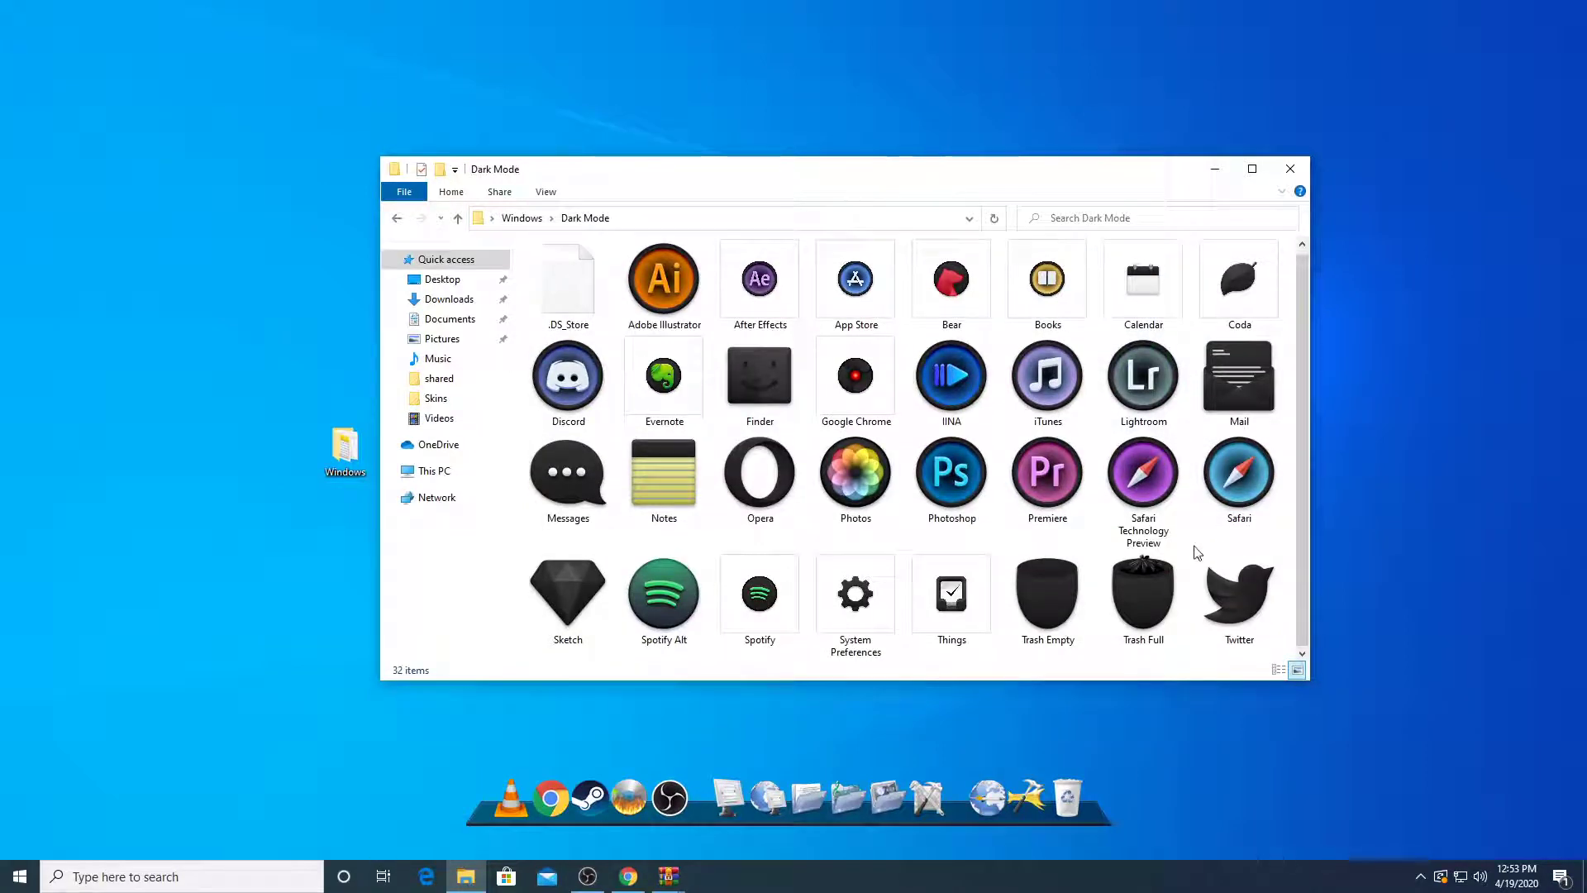
left_click(1287, 171)
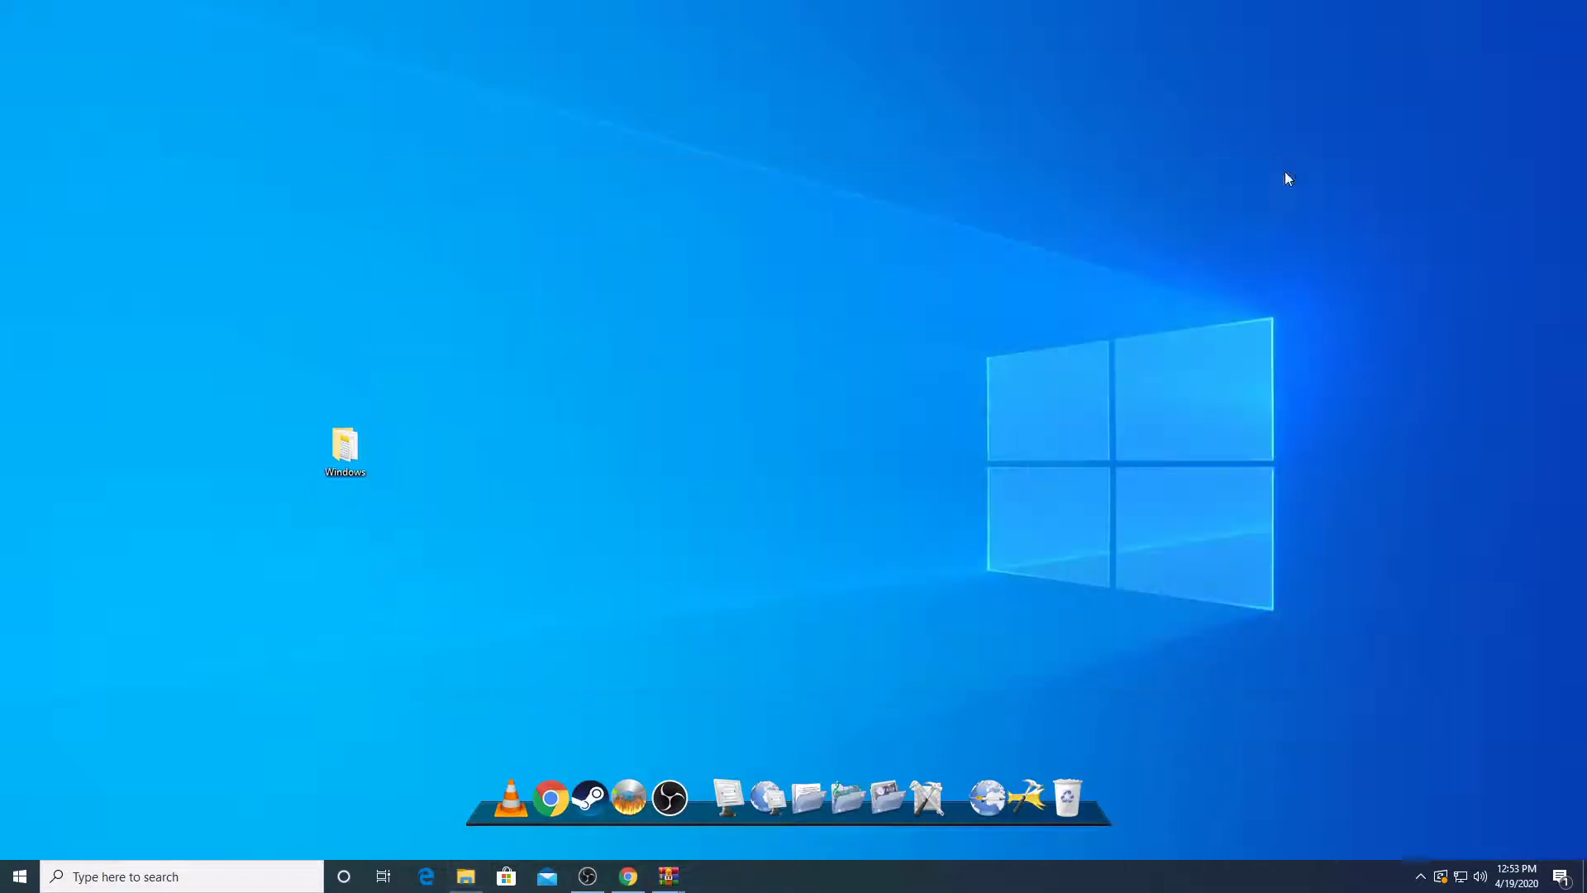
right_click(551, 795)
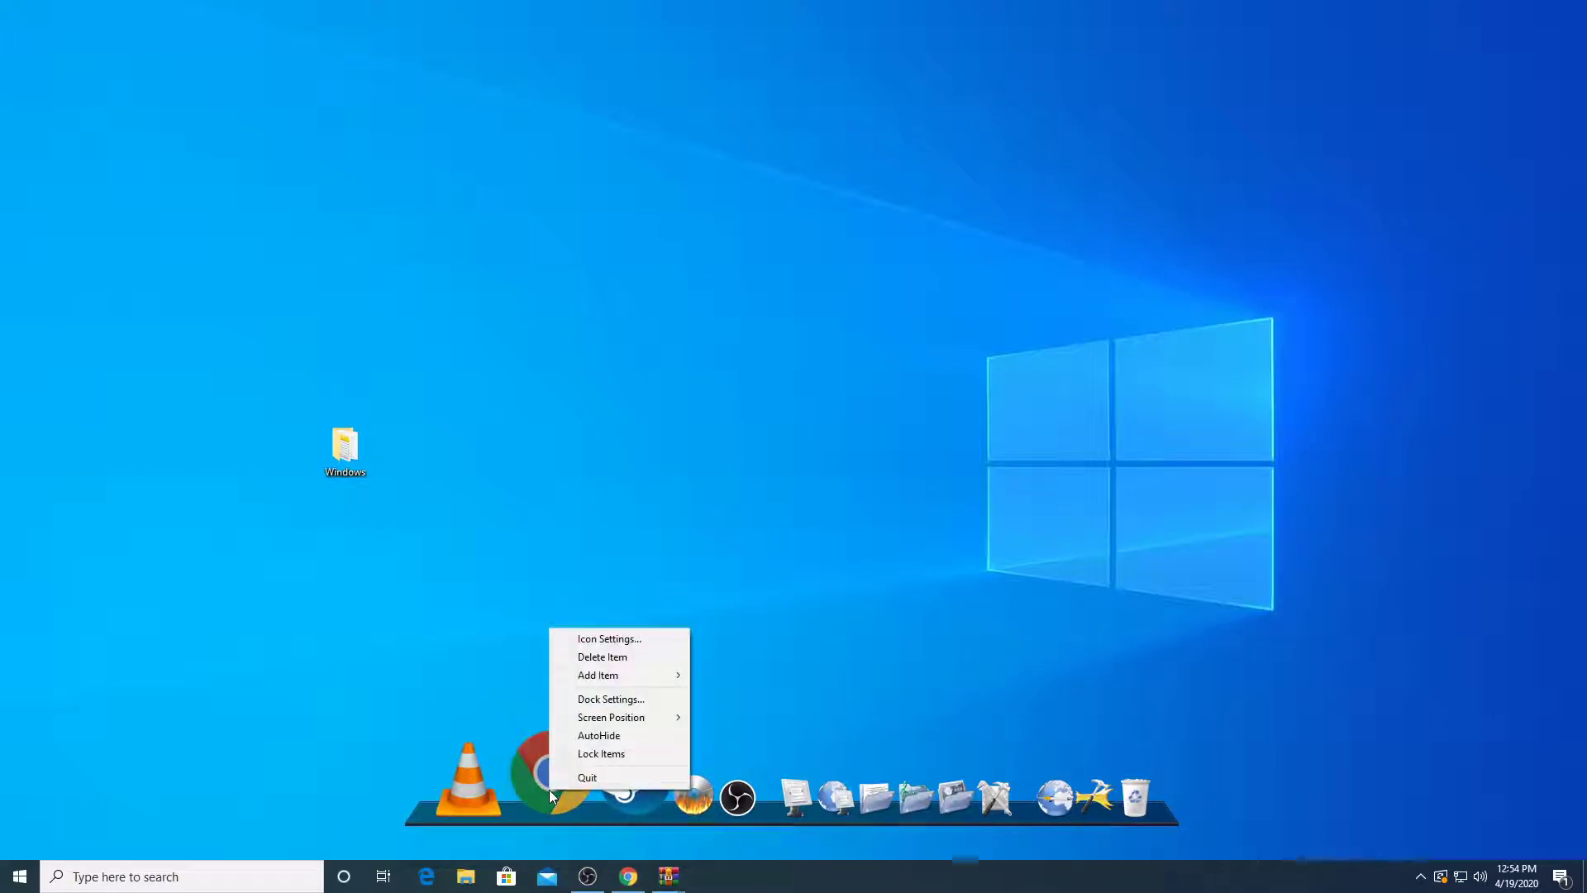
Open Icon Settings for the Google Chrome dock item and move the dialog up and left
left_click(616, 642)
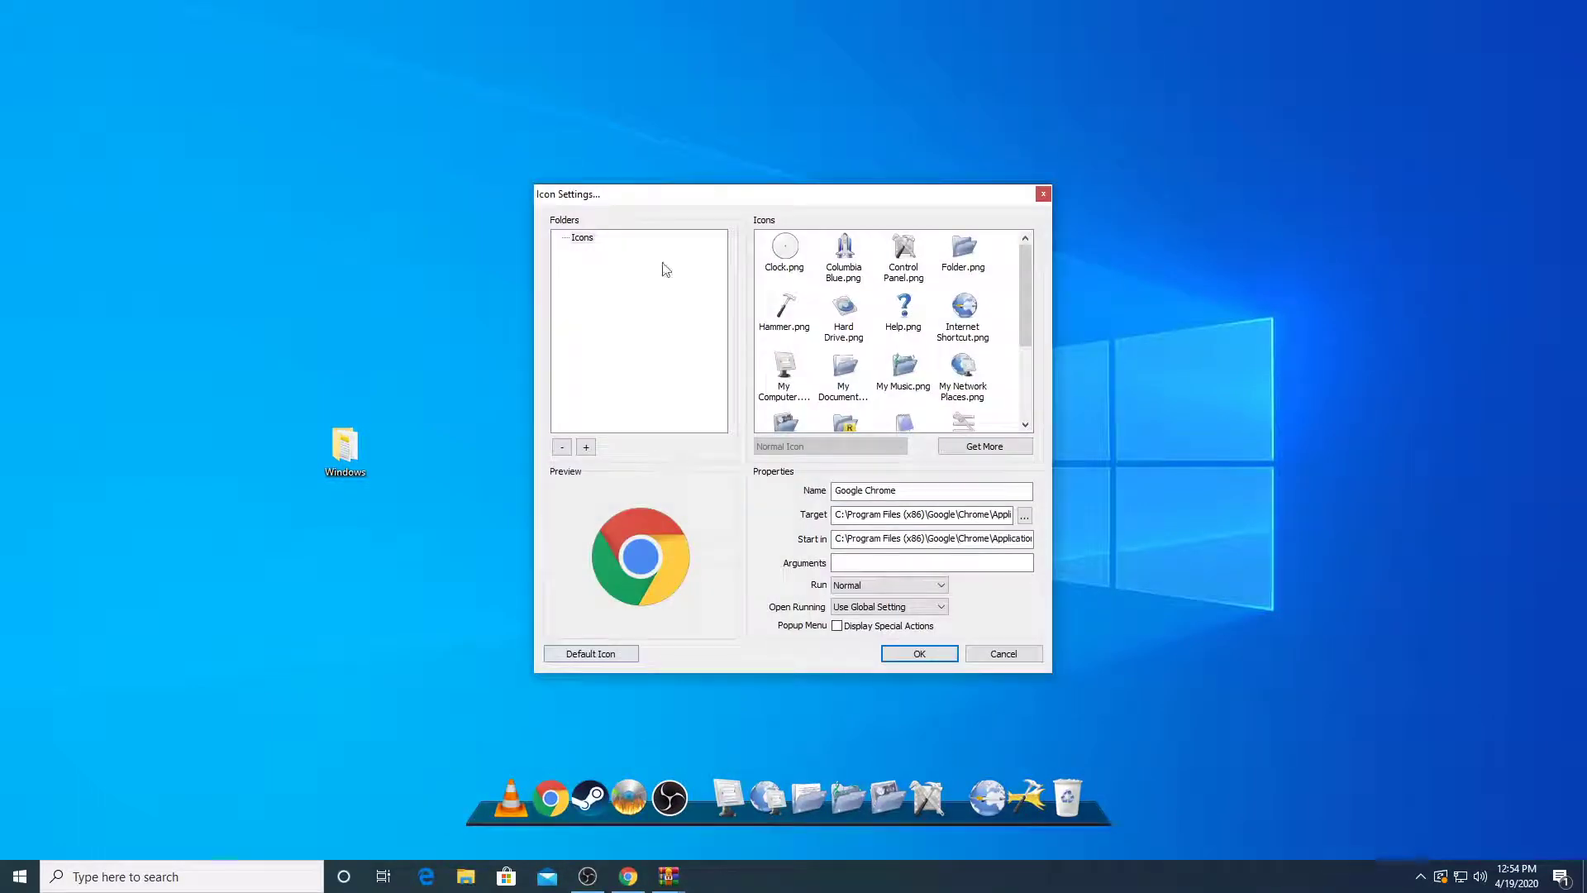
left_click_drag(673, 195, 653, 171)
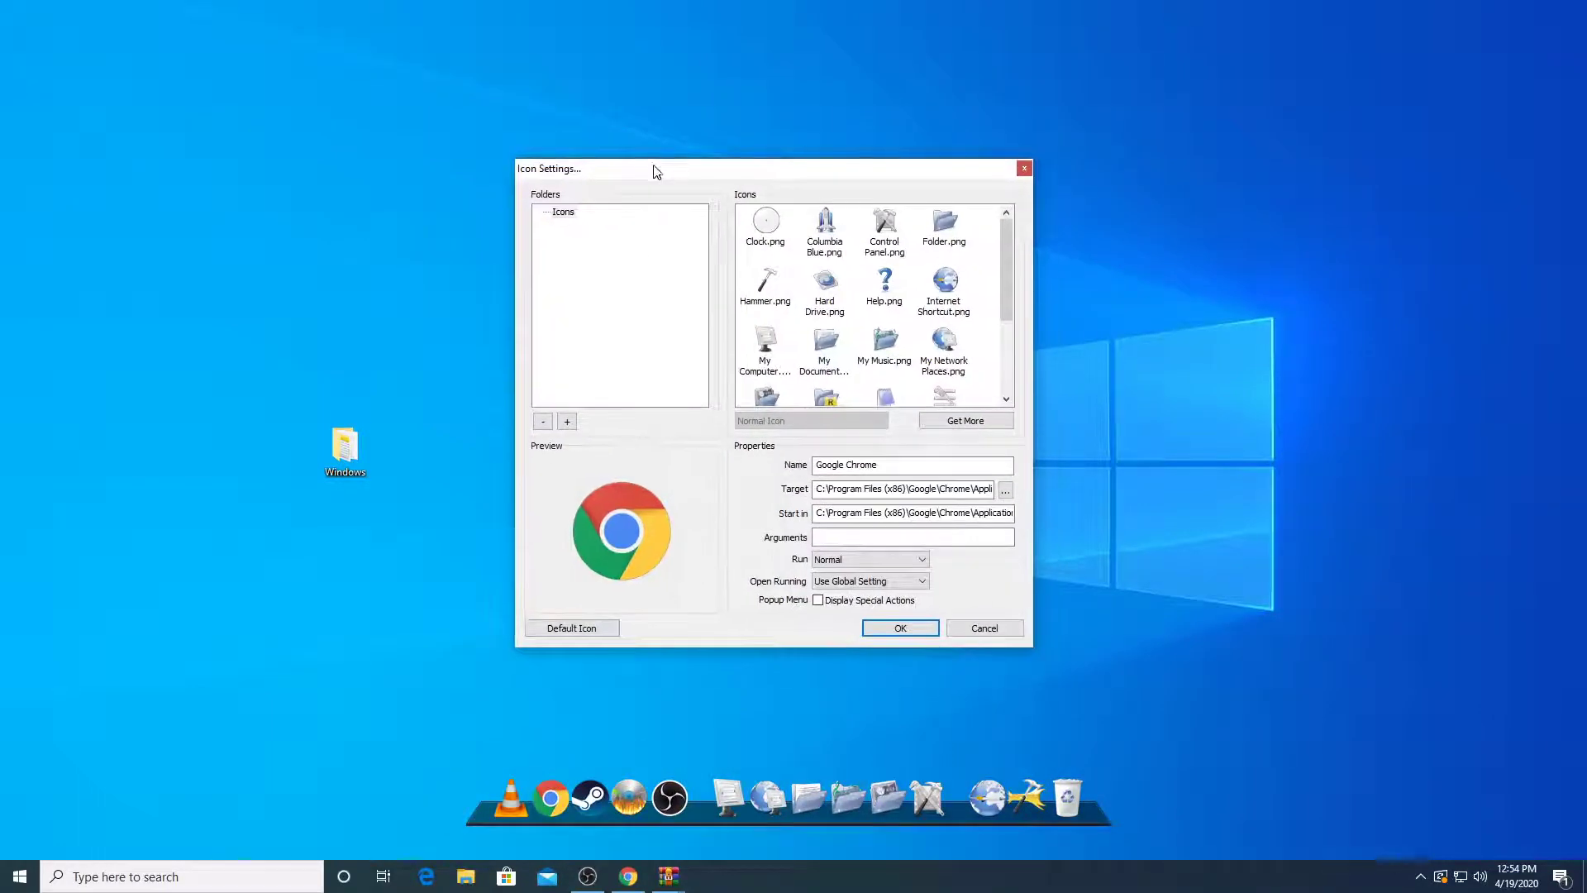
Add the desktop's Windows folder as a RocketDock icon folder
left_click(567, 420)
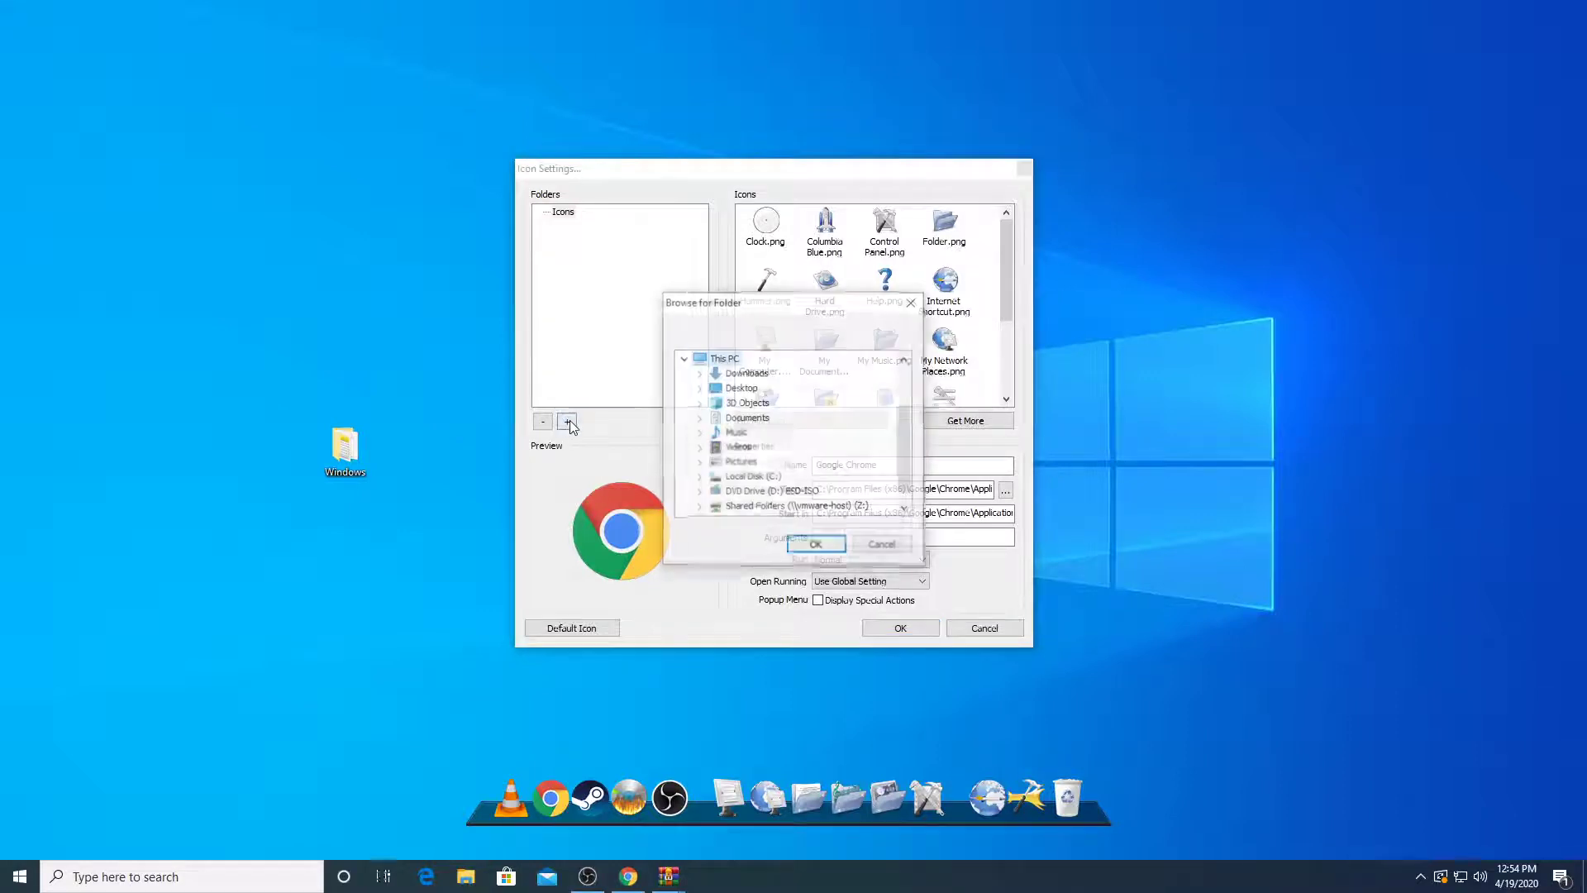
left_click_drag(727, 301, 727, 295)
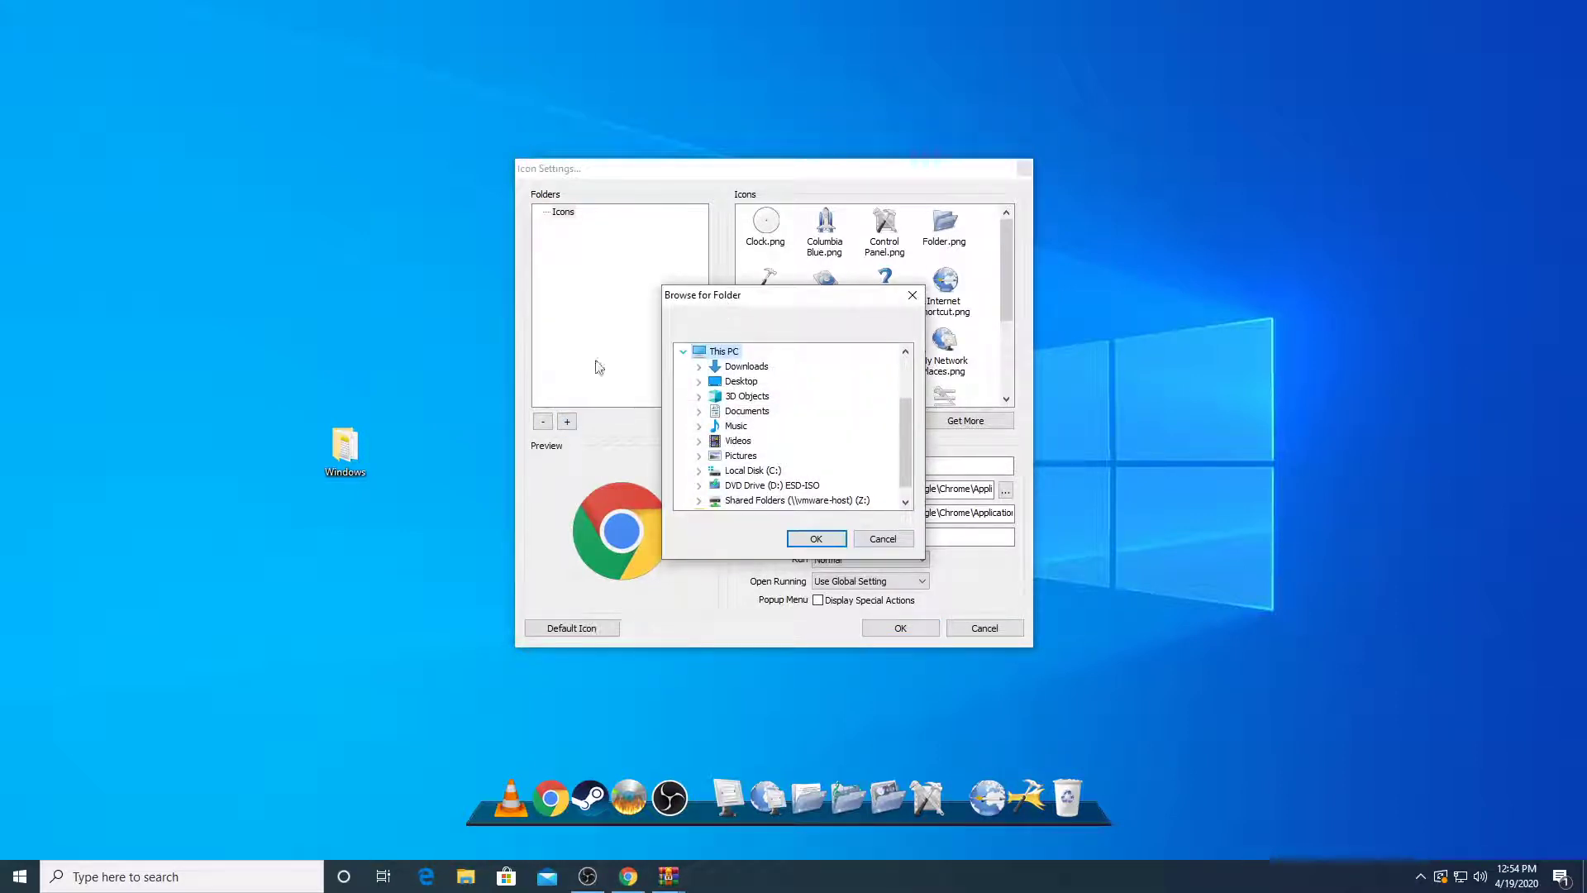
left_click(354, 448)
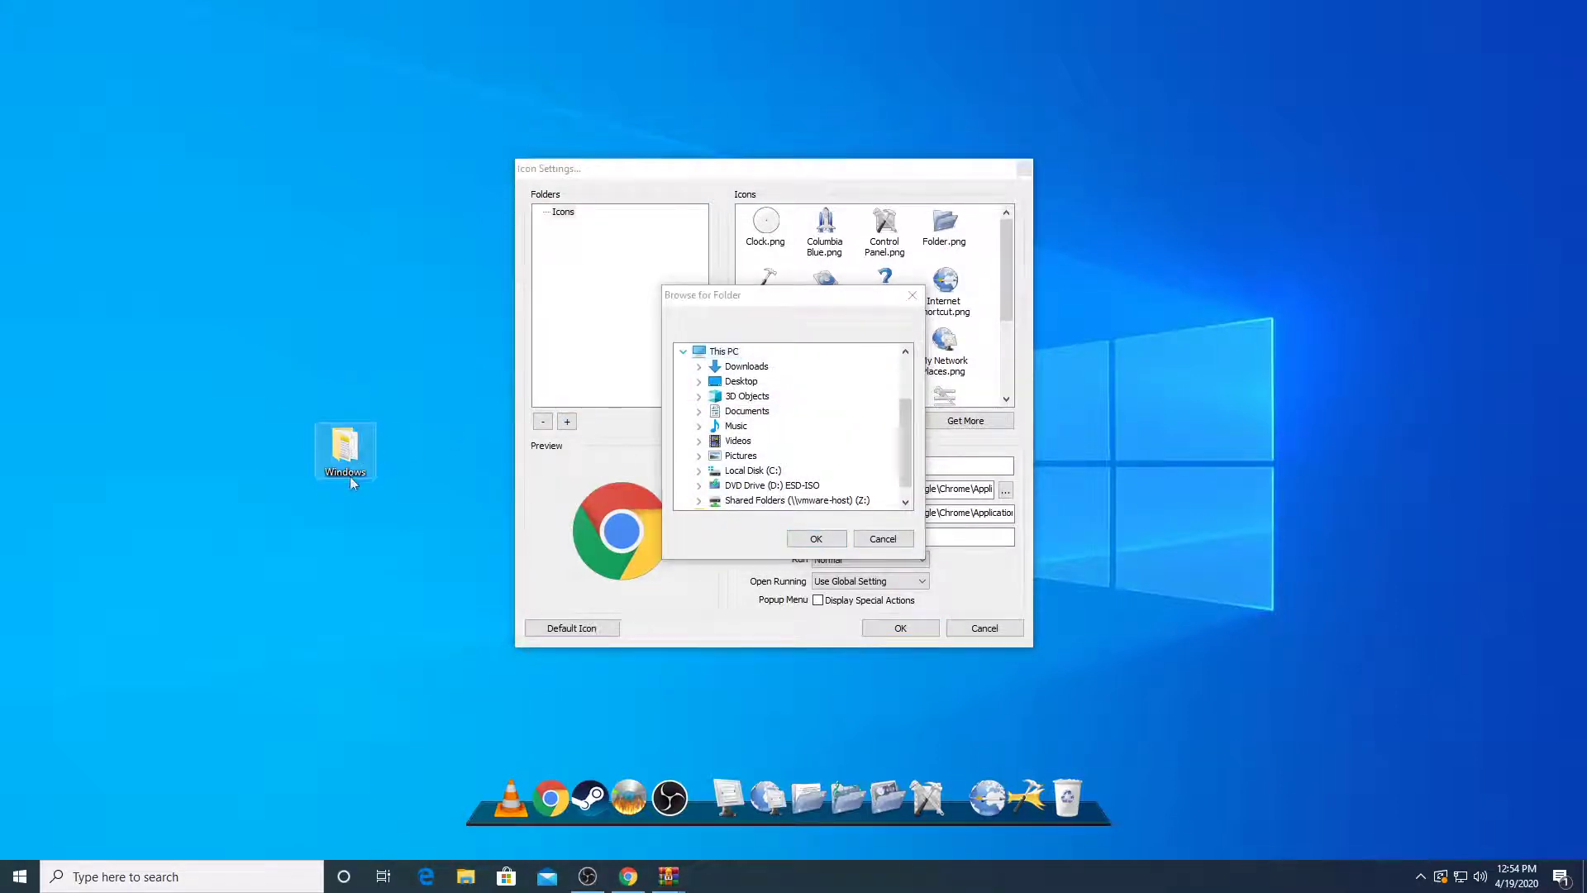
left_click(700, 374)
left_click(699, 382)
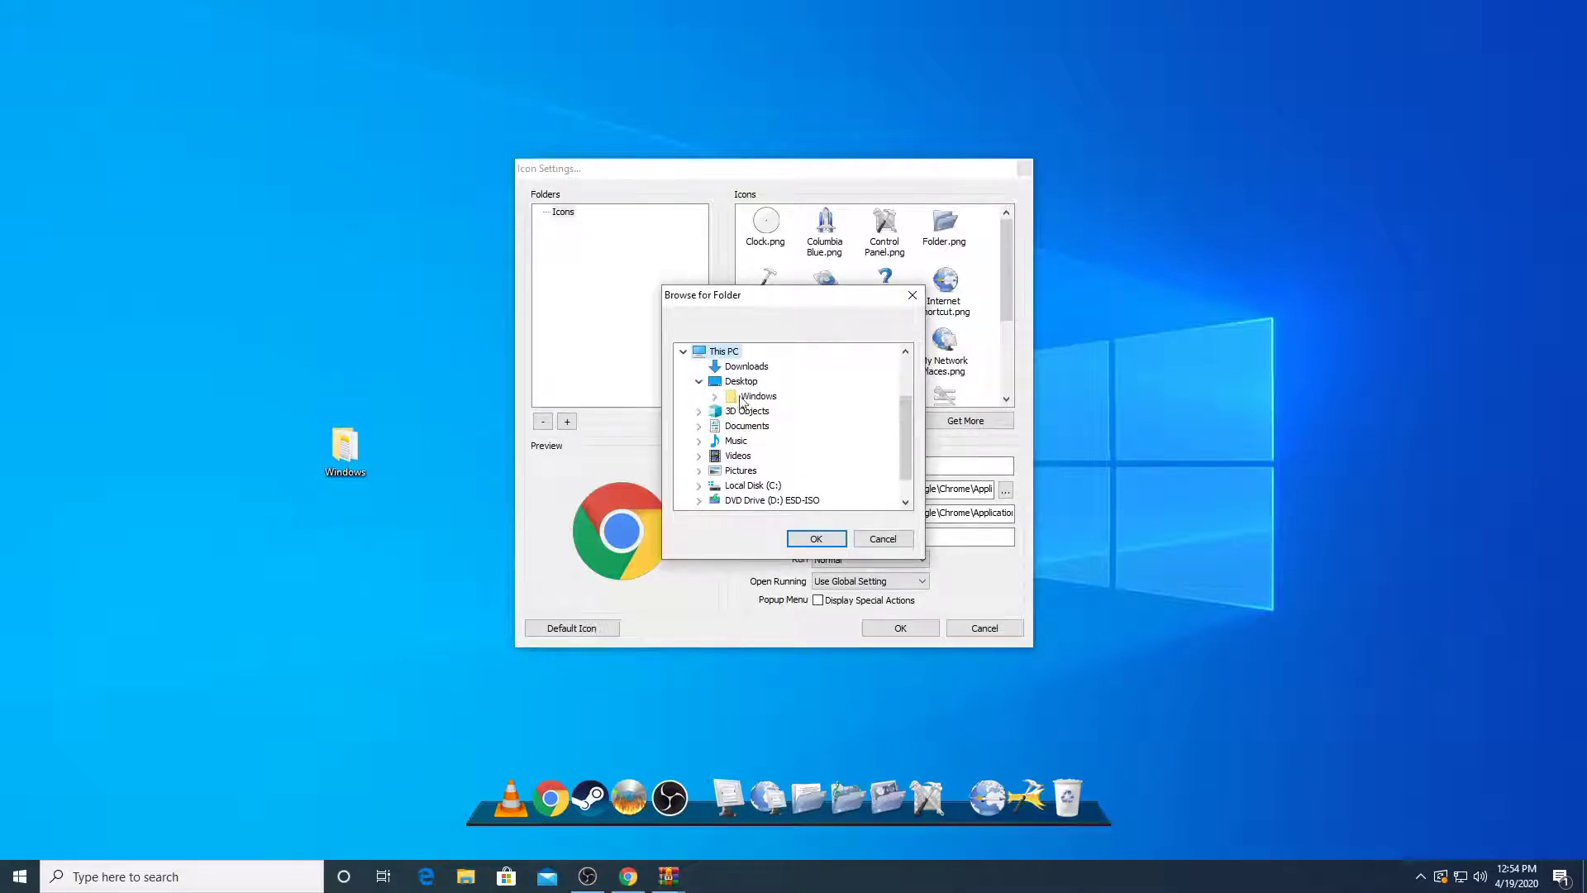
left_click(748, 397)
left_click(816, 539)
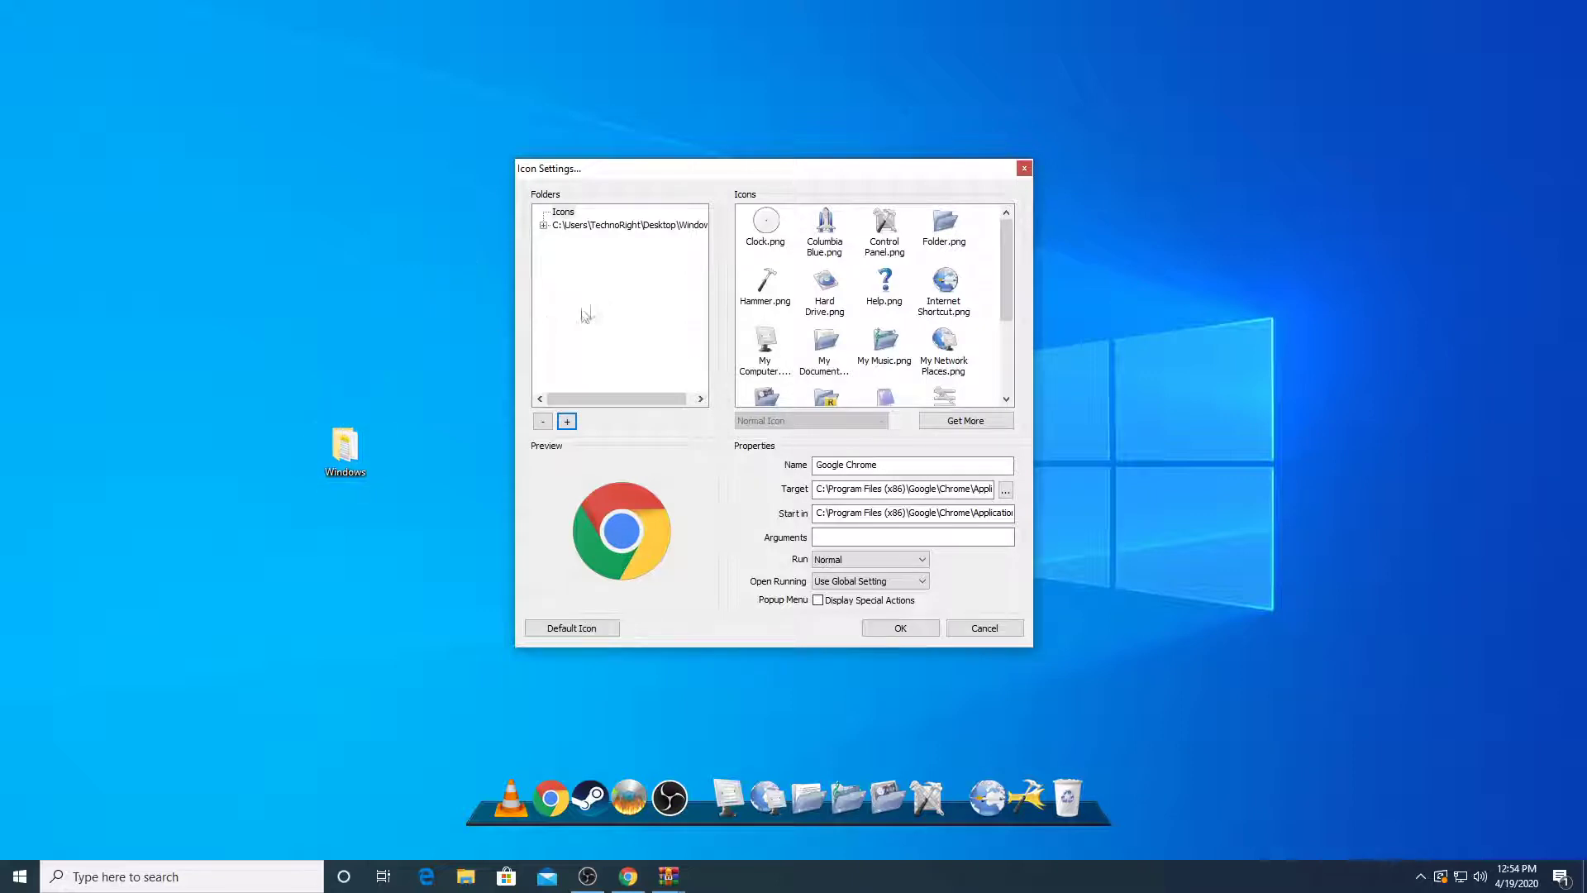
Set Google Chrome.ico from the Windows folder as Chrome's dock icon and confirm
left_click(625, 227)
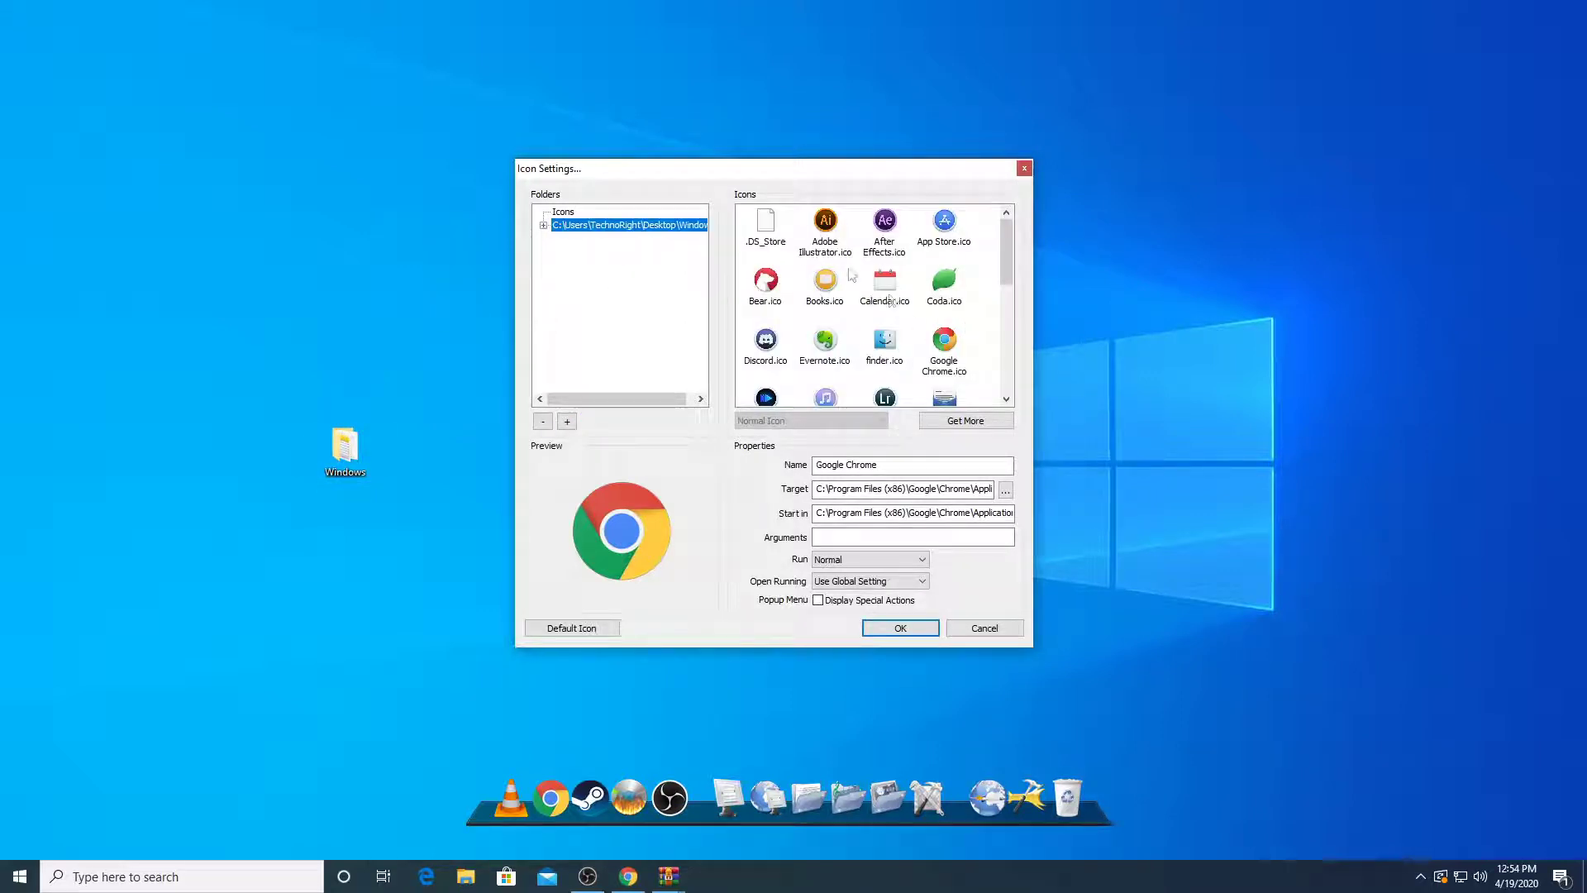
mouse_move(1006, 248)
left_mouse_down()
mouse_move(1008, 372)
mouse_move(1007, 248)
left_mouse_up()
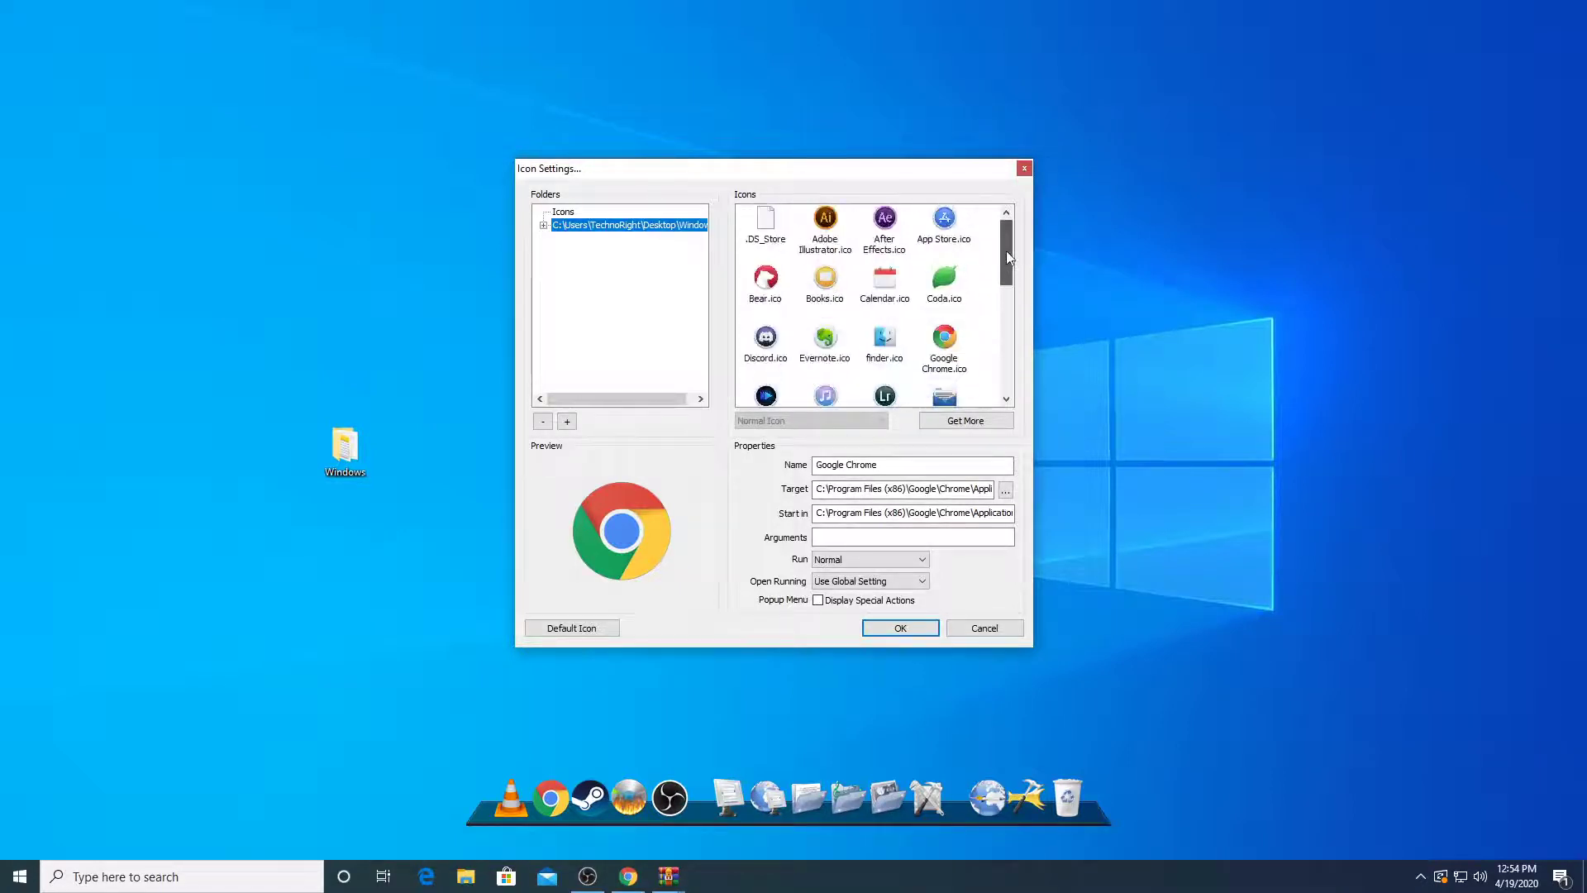
left_click(954, 350)
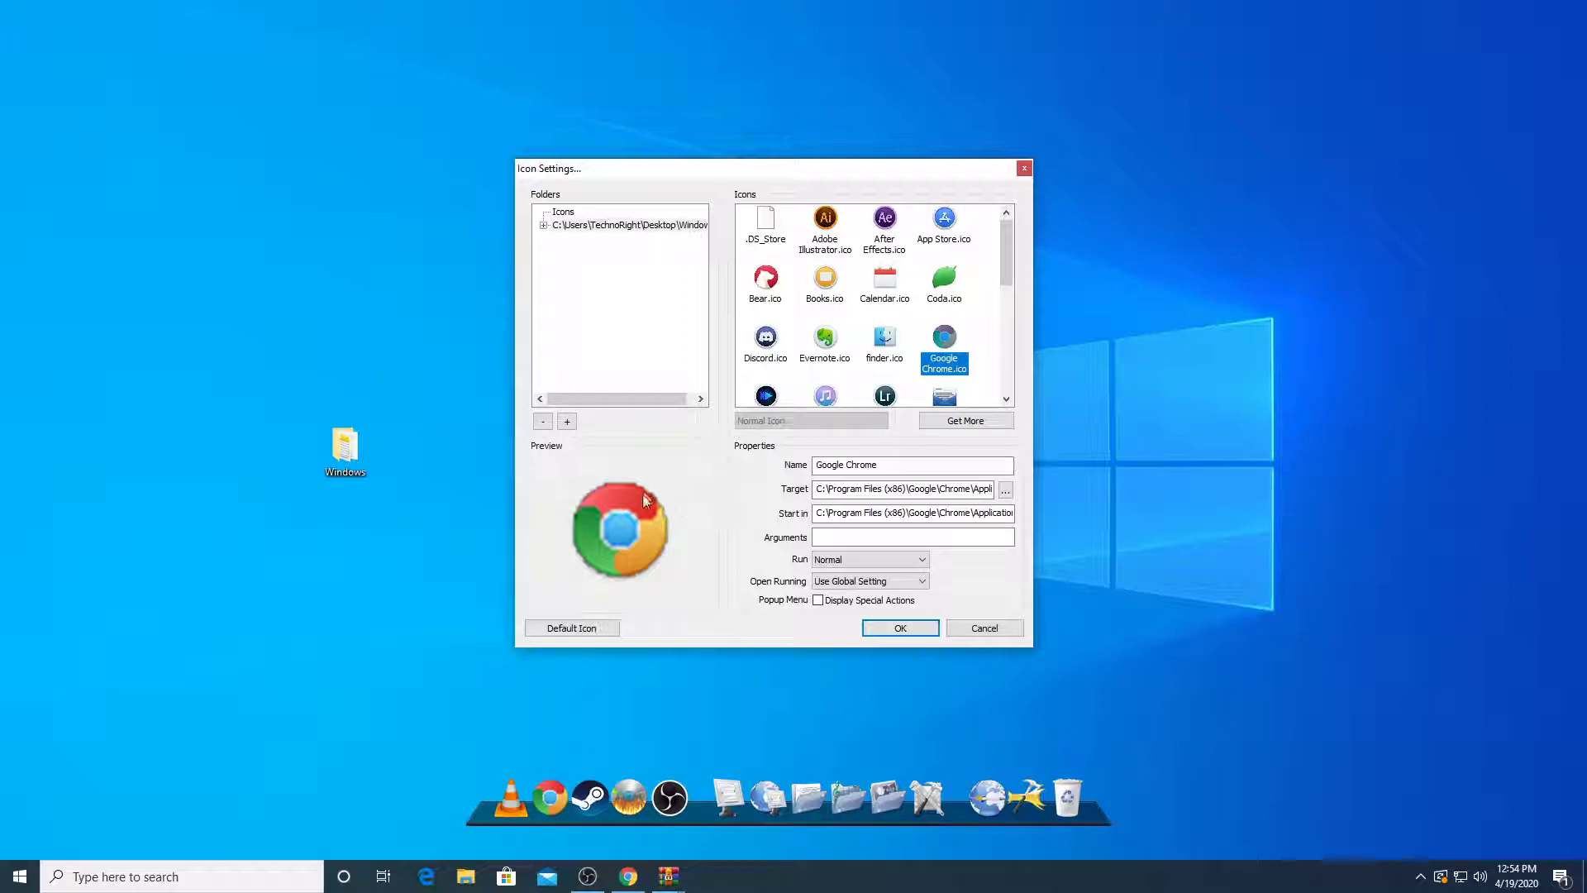
left_click(905, 628)
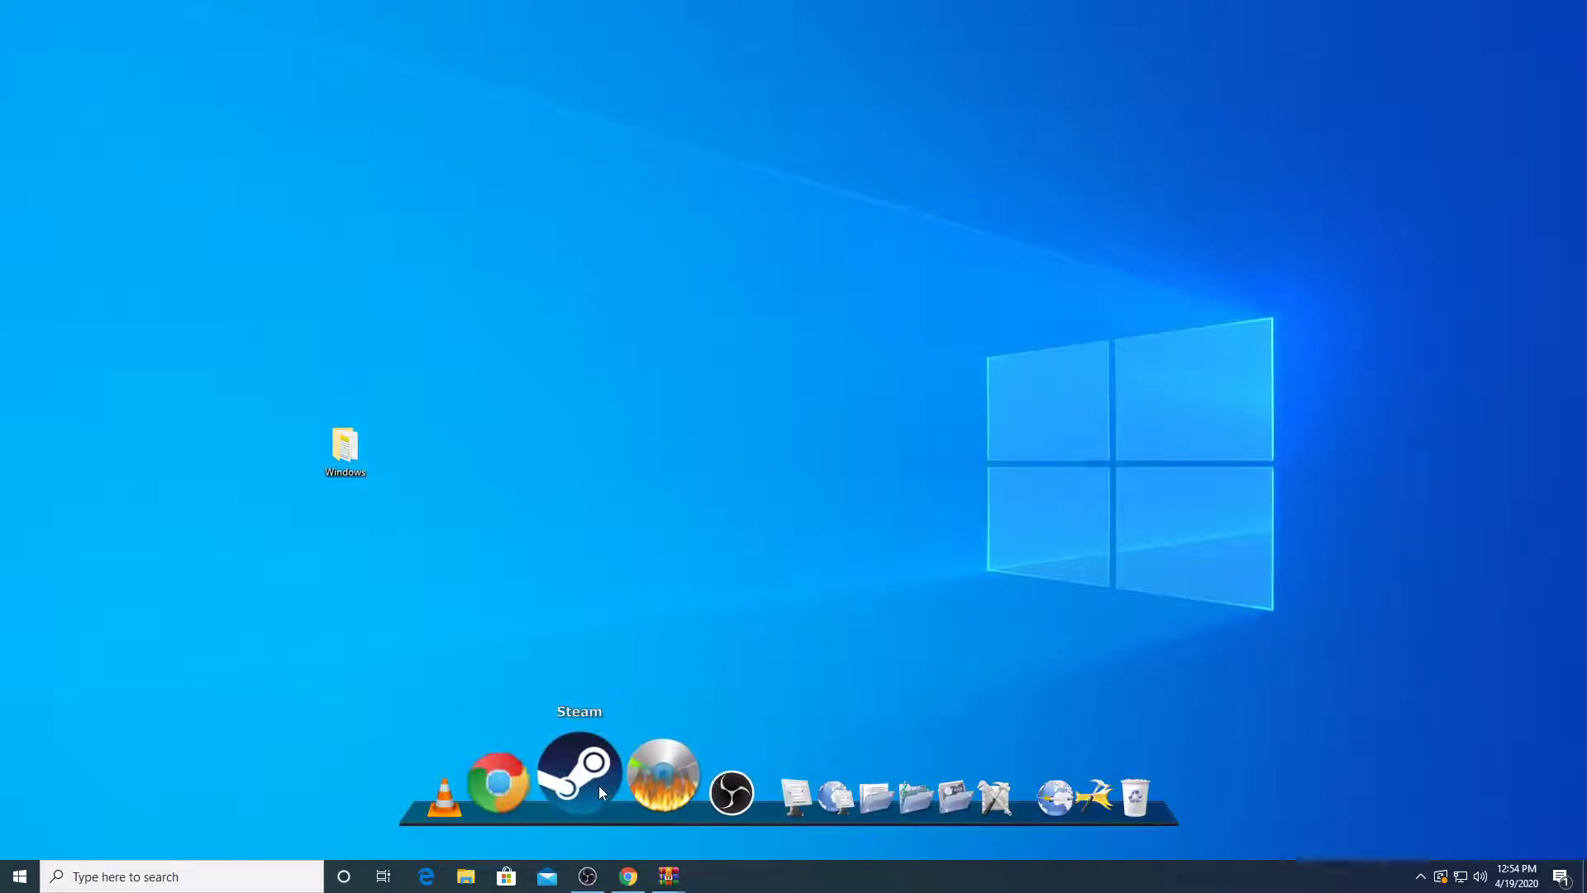
right_click(598, 785)
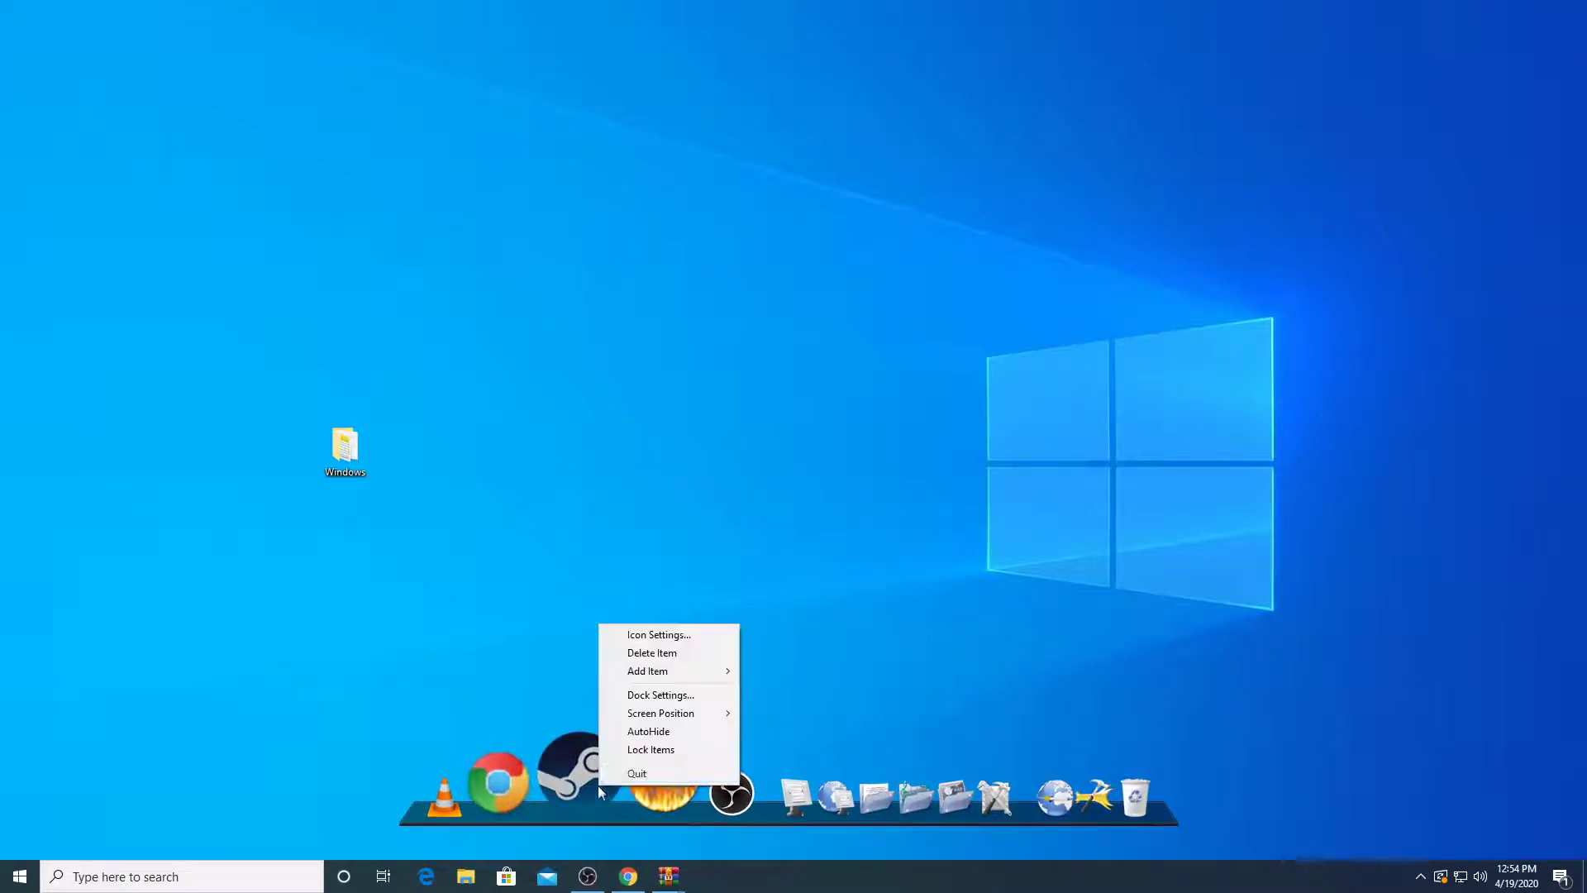
For the Steam item, add Desktop\Windows\Dark Mode as a new icon folder
left_click(660, 635)
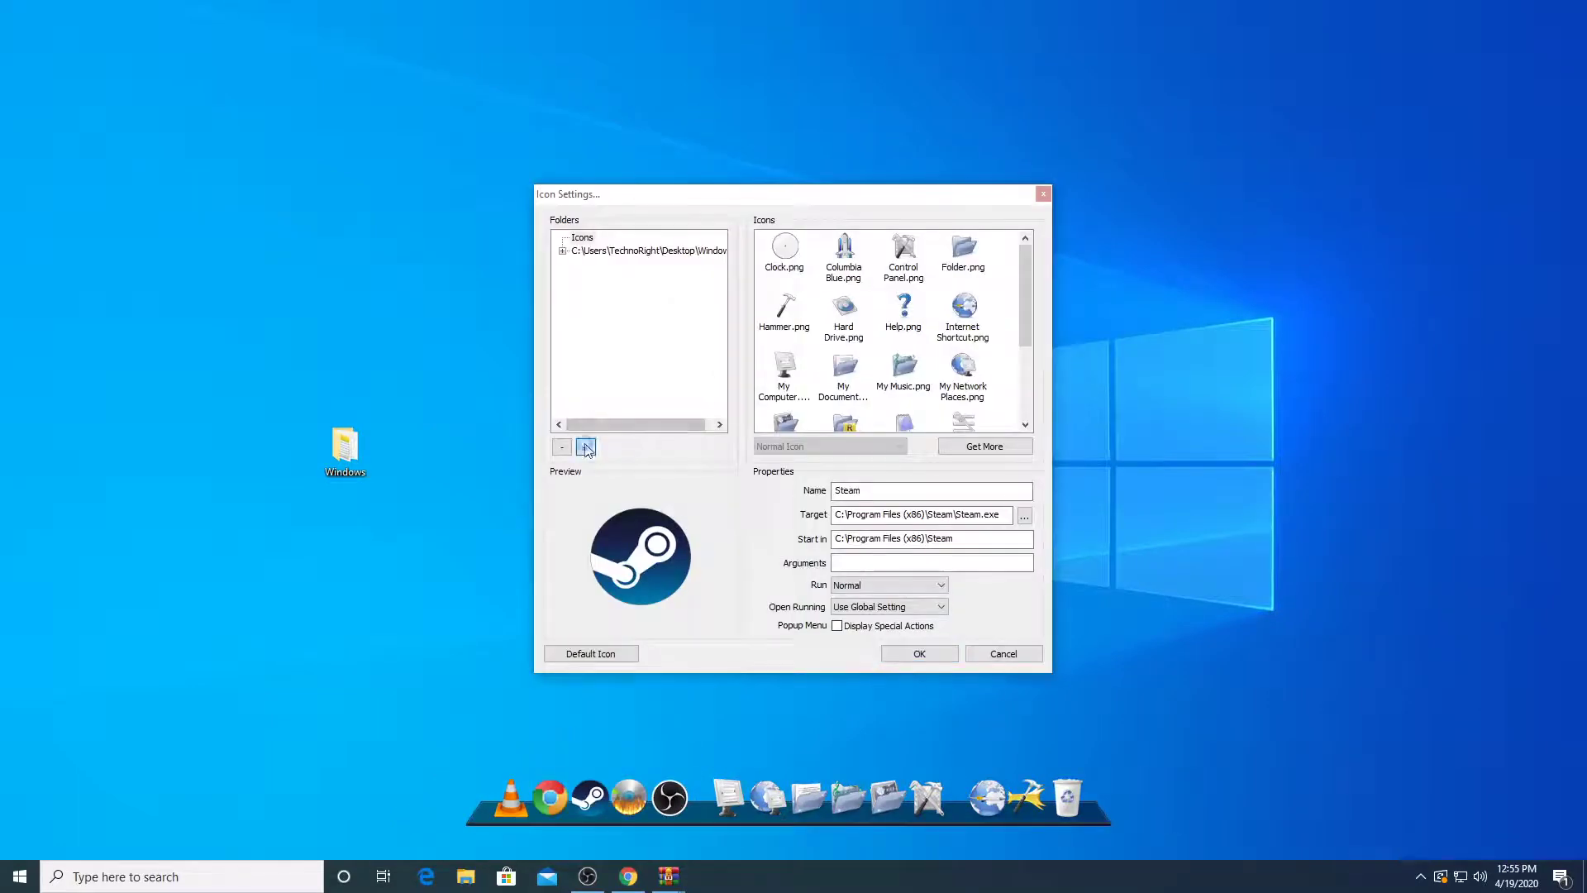
left_click(585, 447)
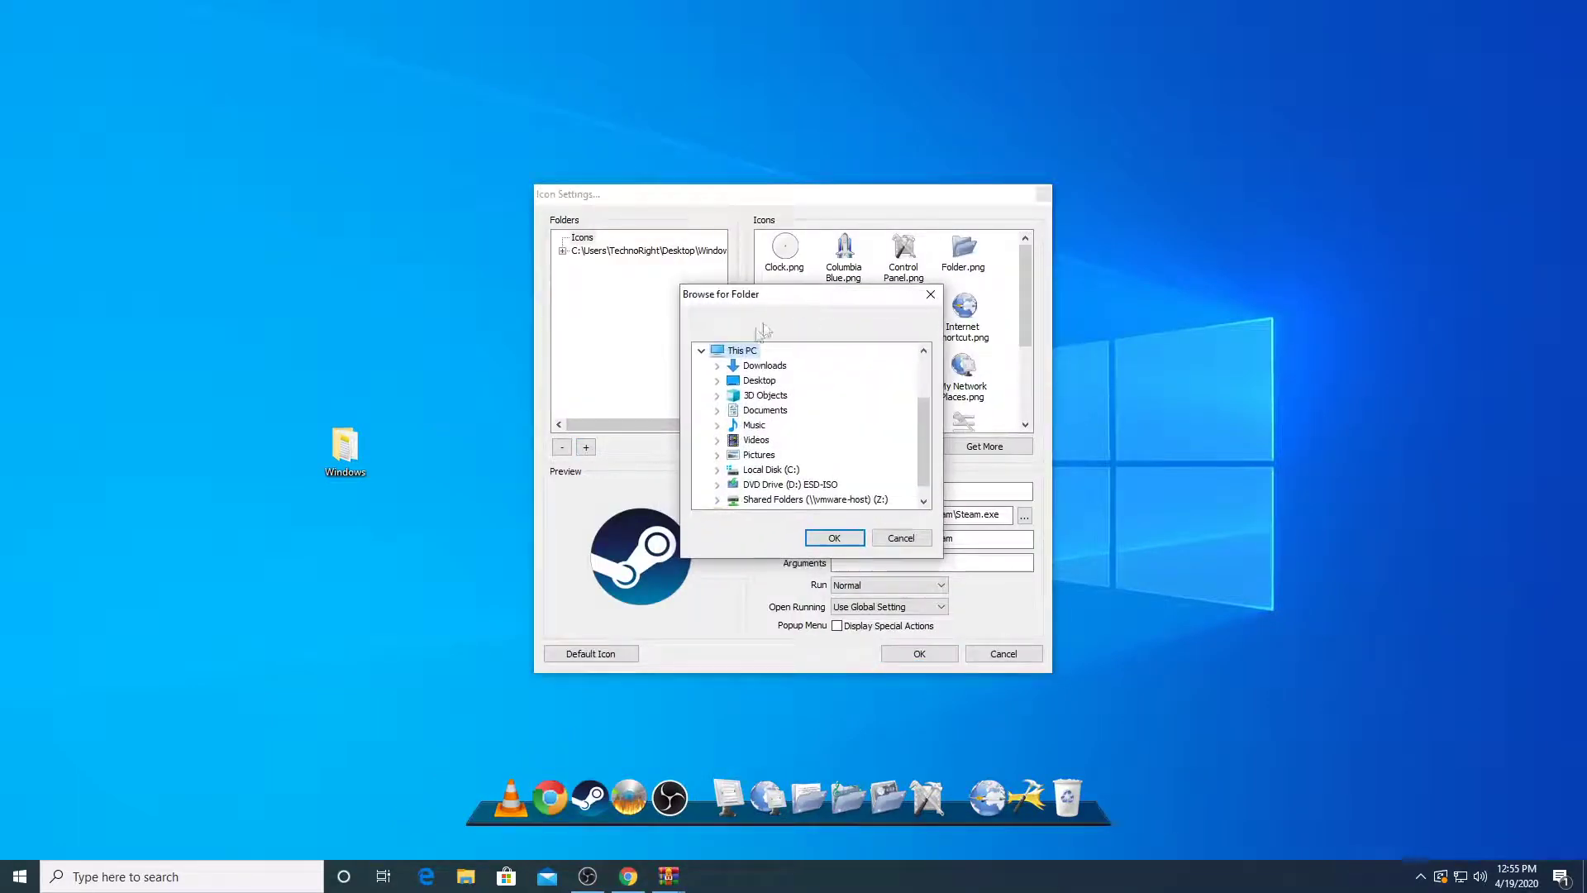
left_click(719, 380)
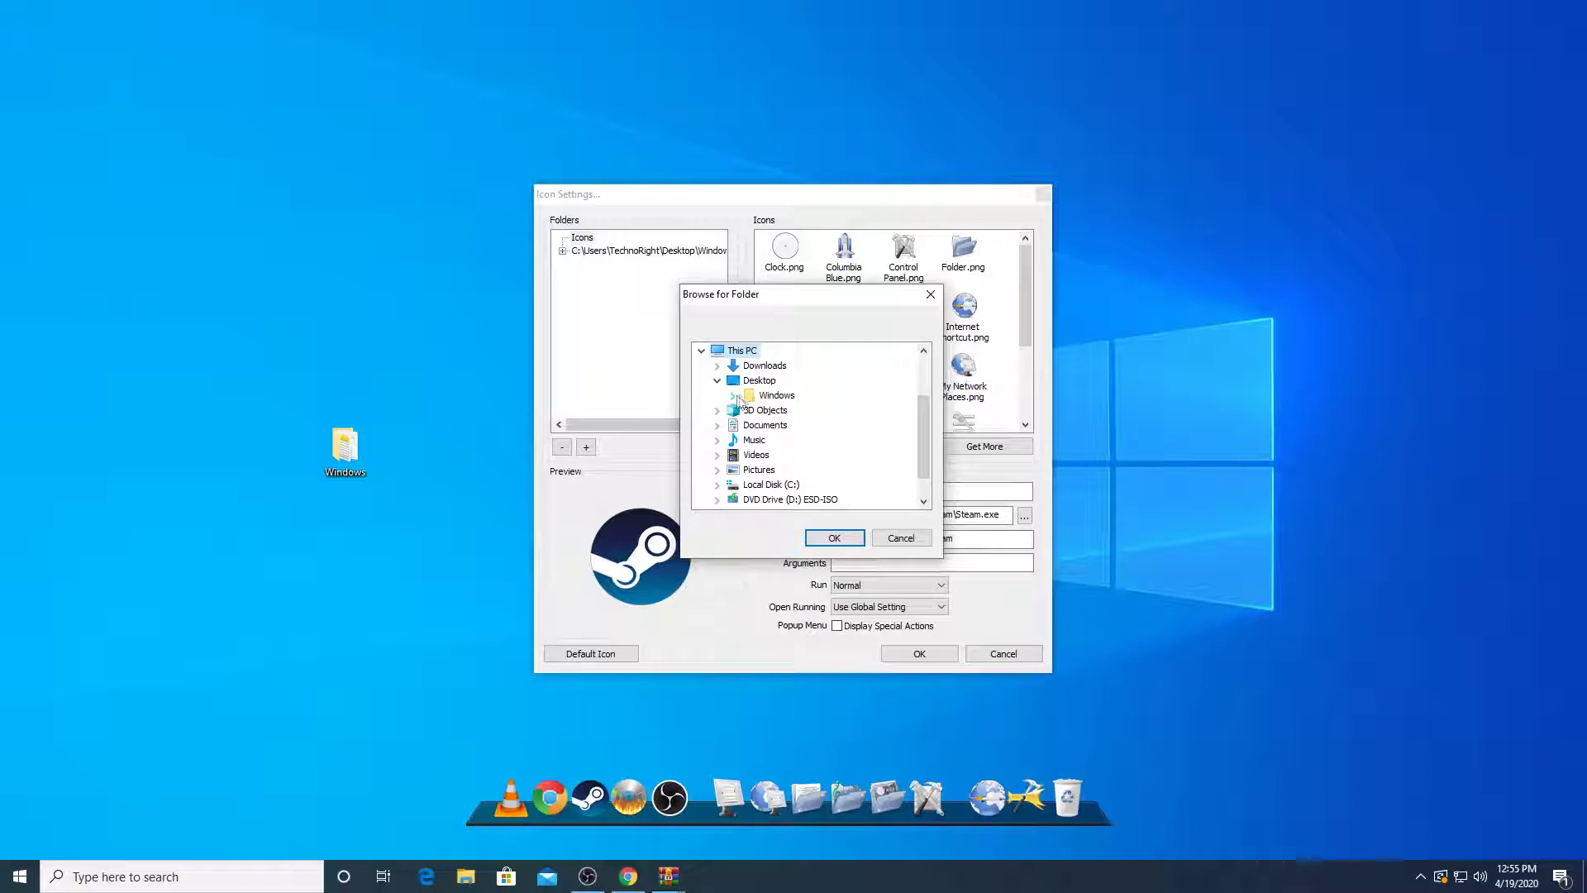
left_click(743, 396)
left_click(732, 395)
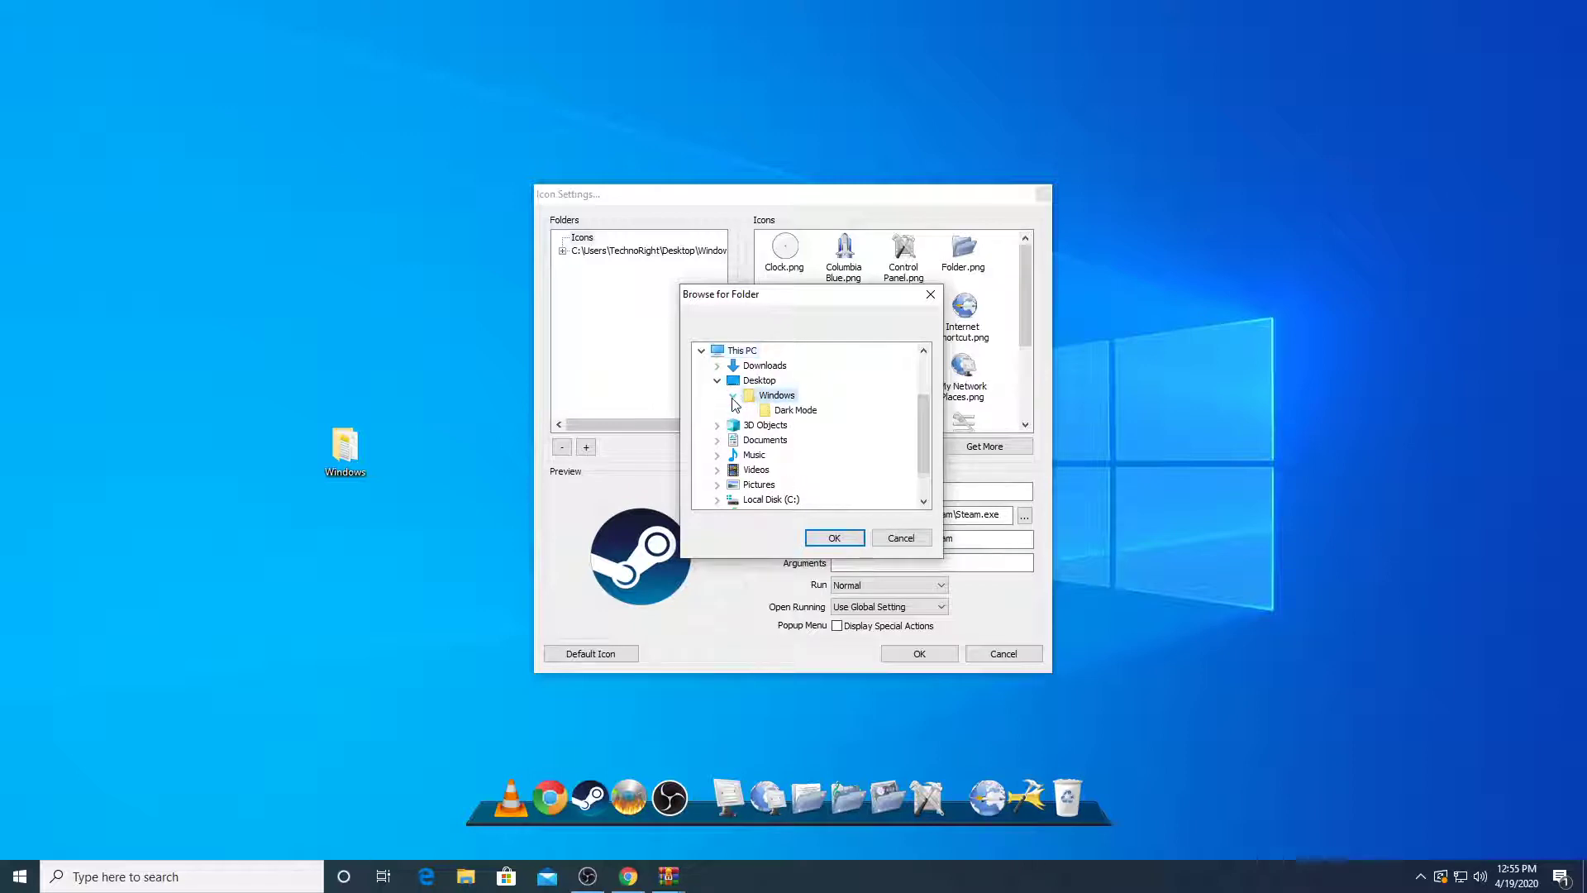
left_click(784, 412)
left_click(833, 538)
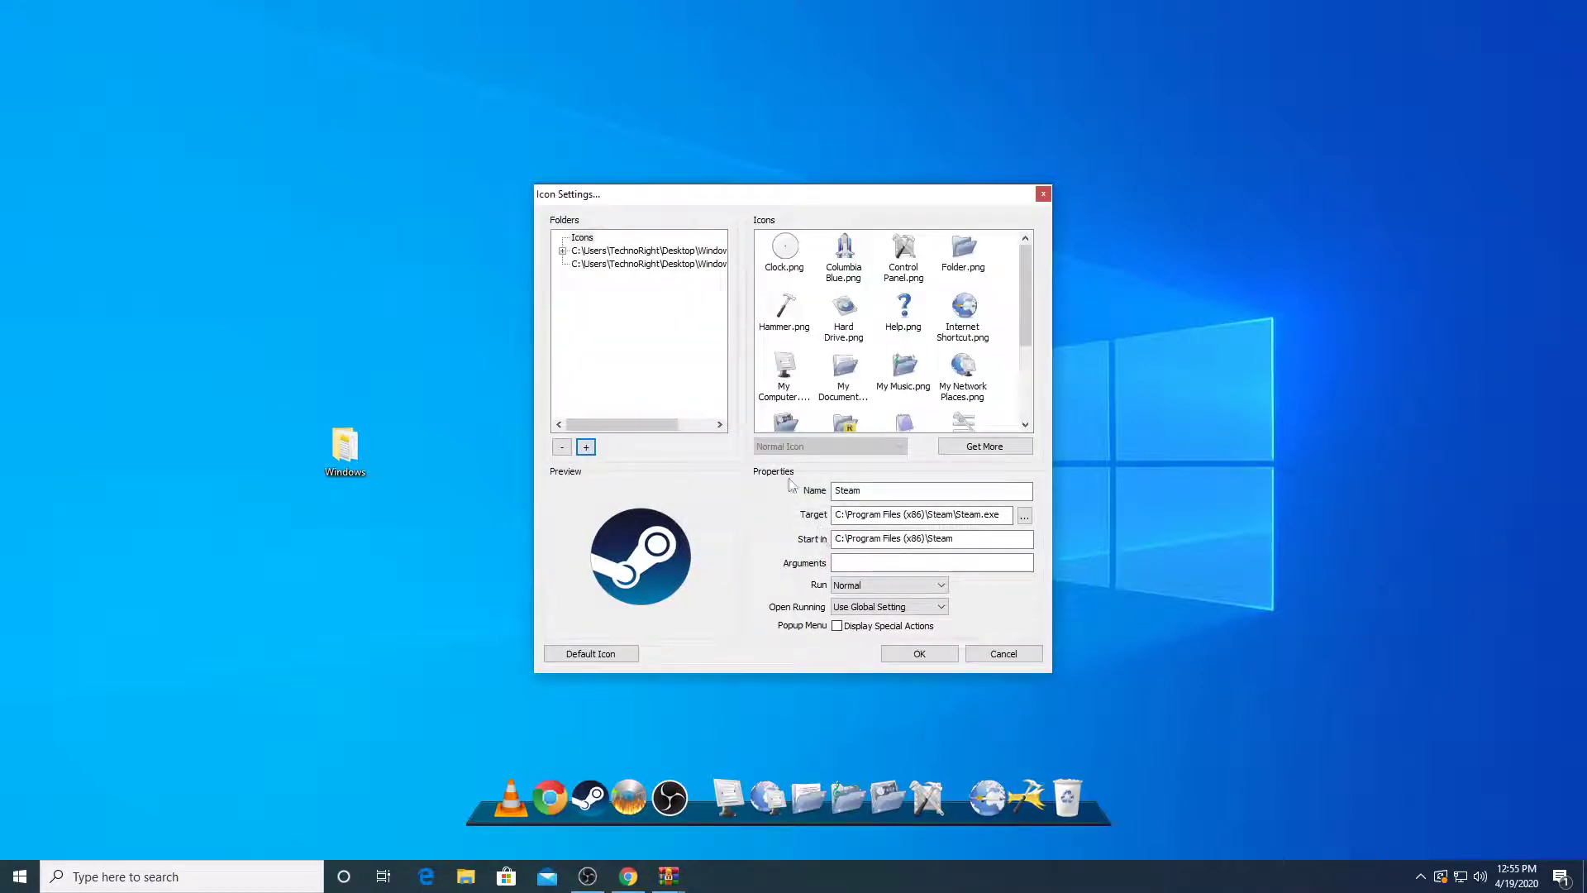
Give Steam the Discord.ico icon from the Dark Mode folder and confirm
left_click(657, 264)
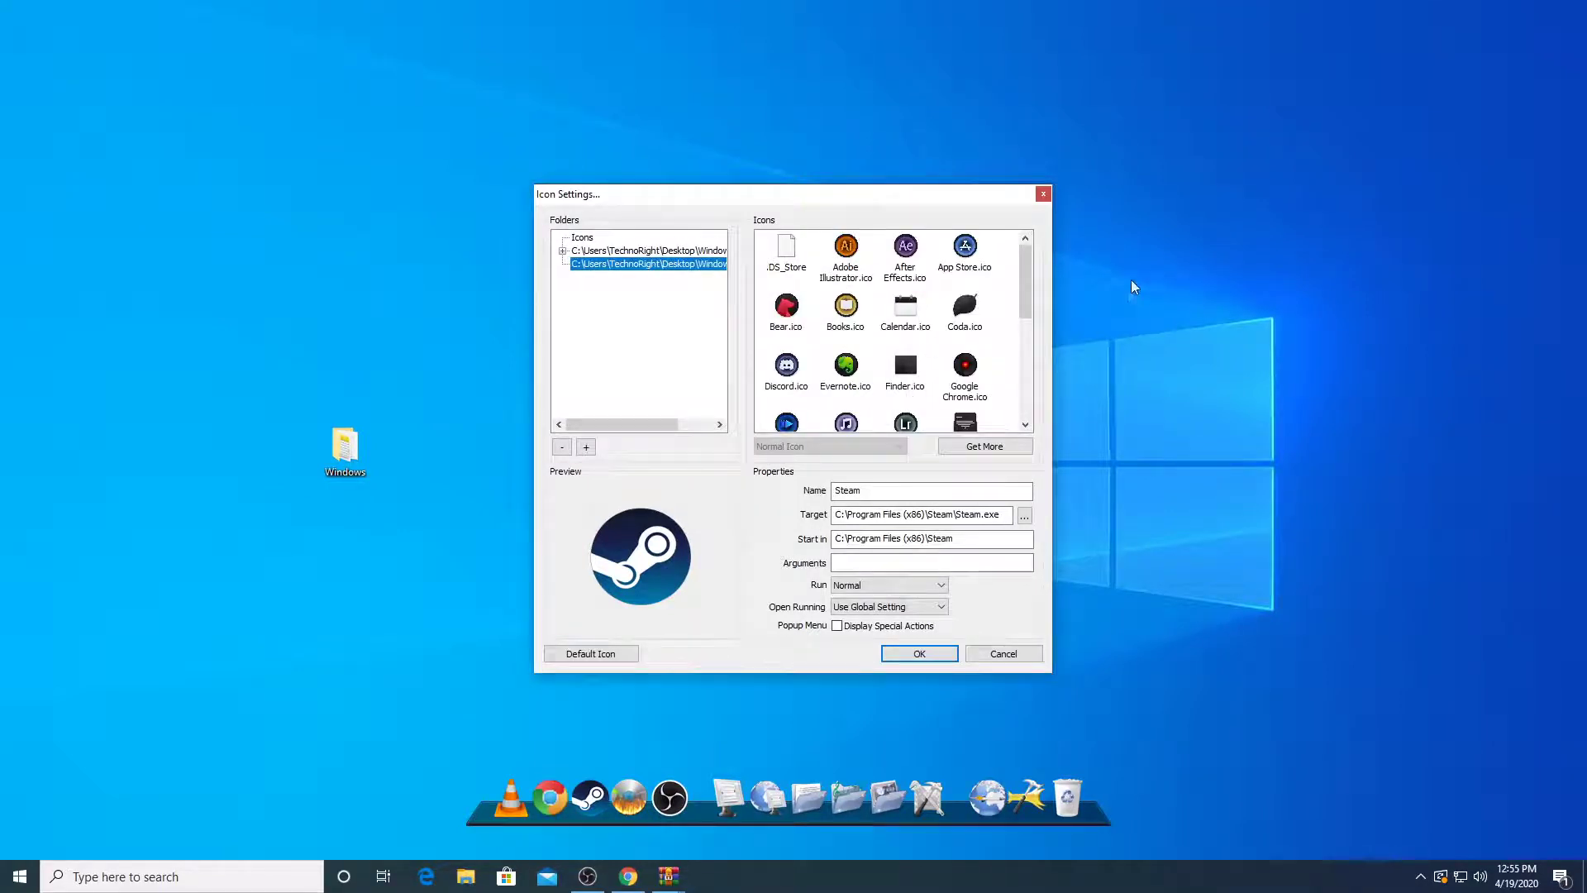
scroll(1008, 320, "down", 5)
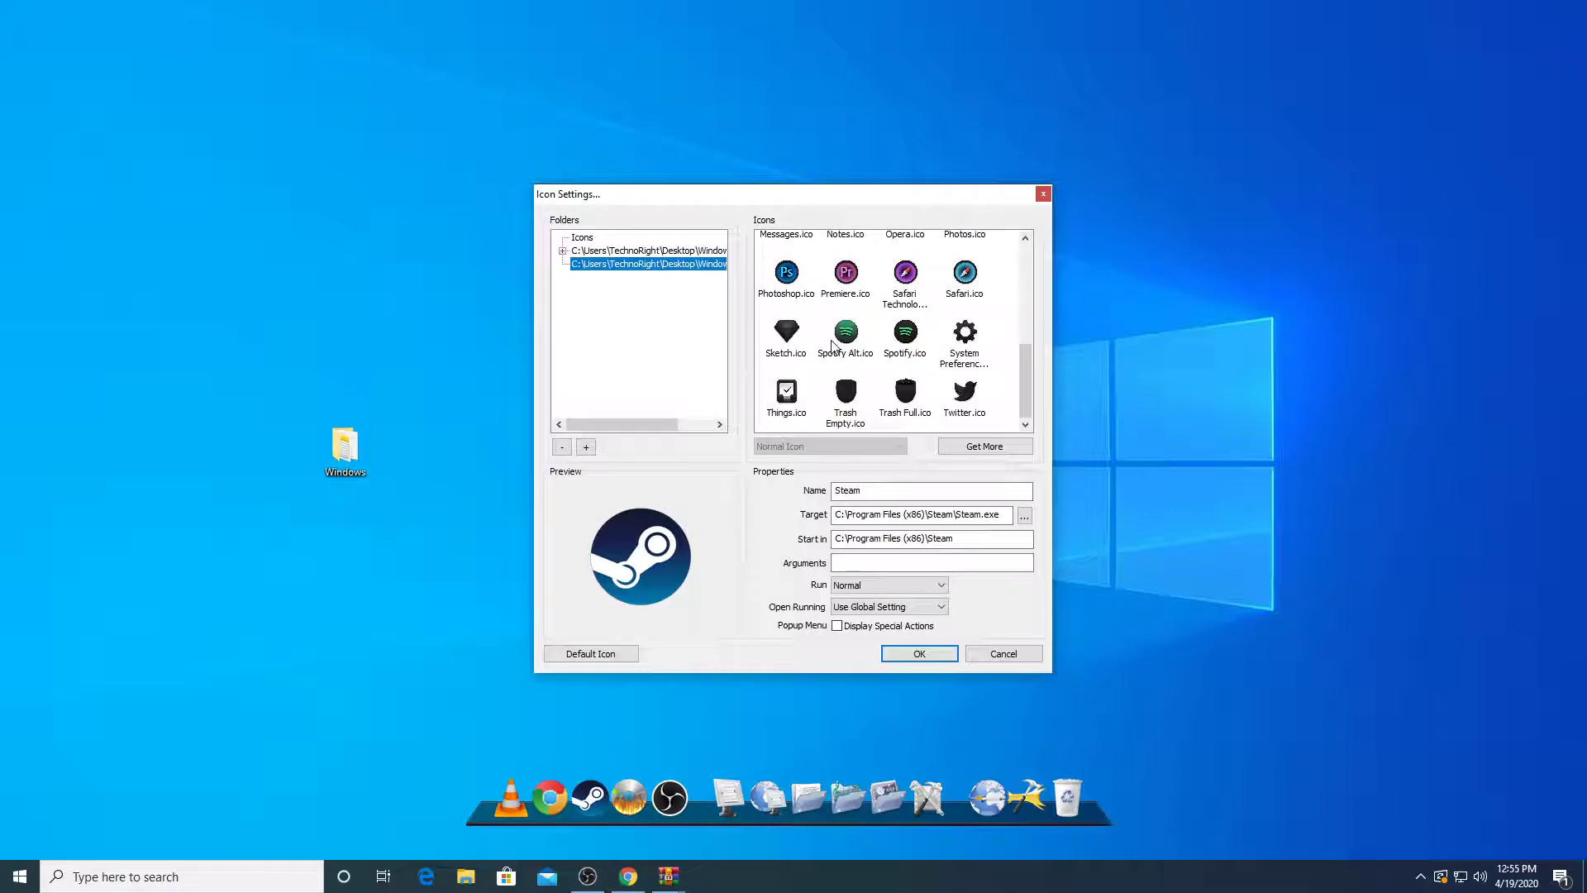
scroll(839, 332, "up", 10)
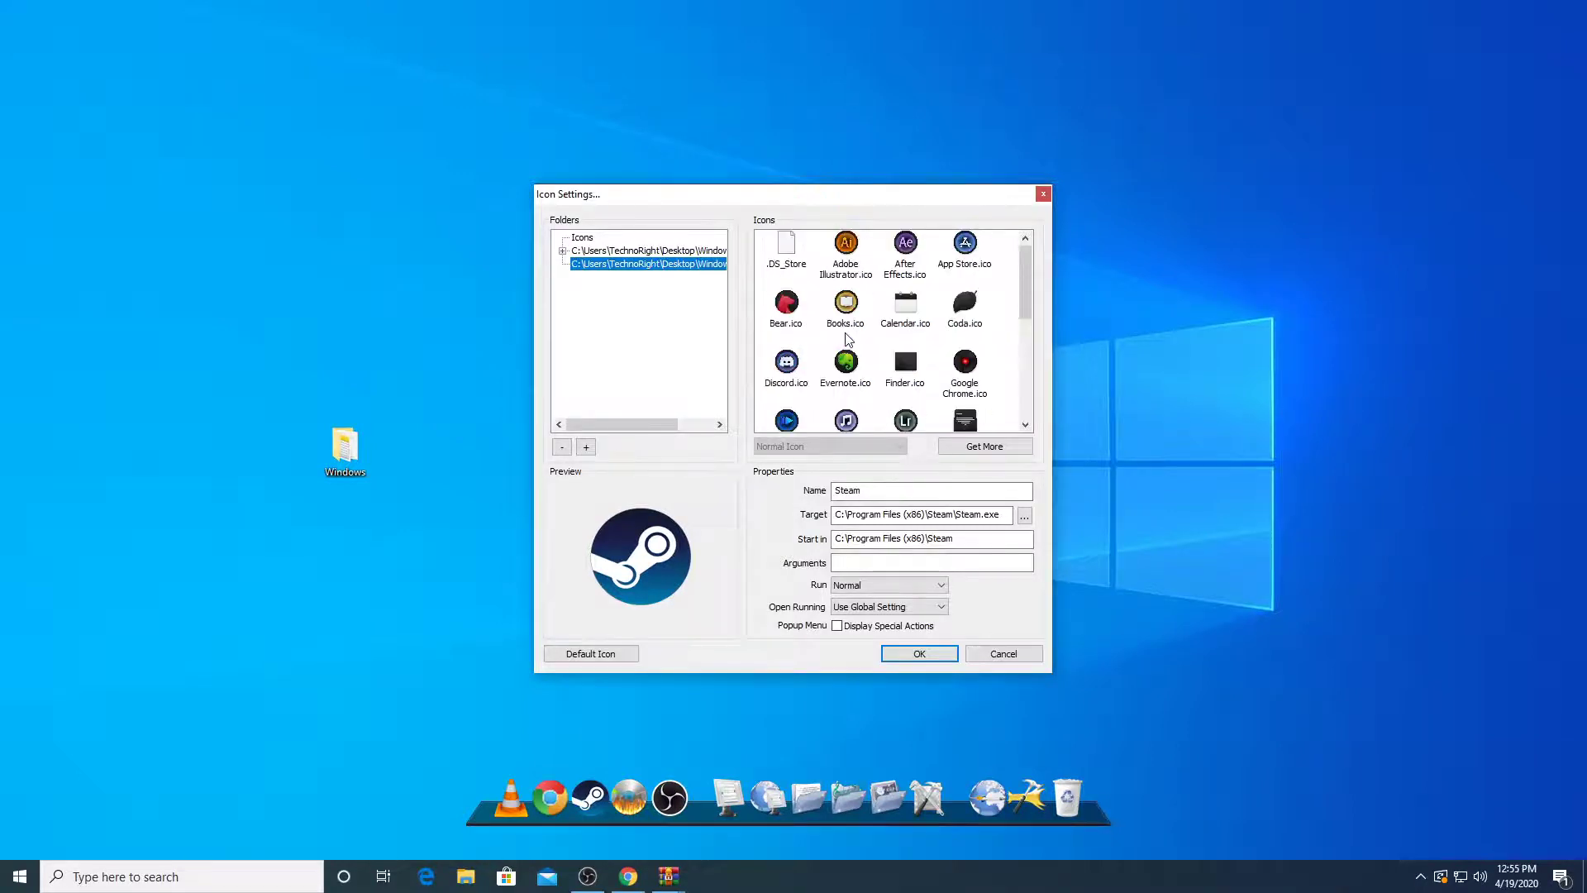
scroll(967, 364, "down", 3)
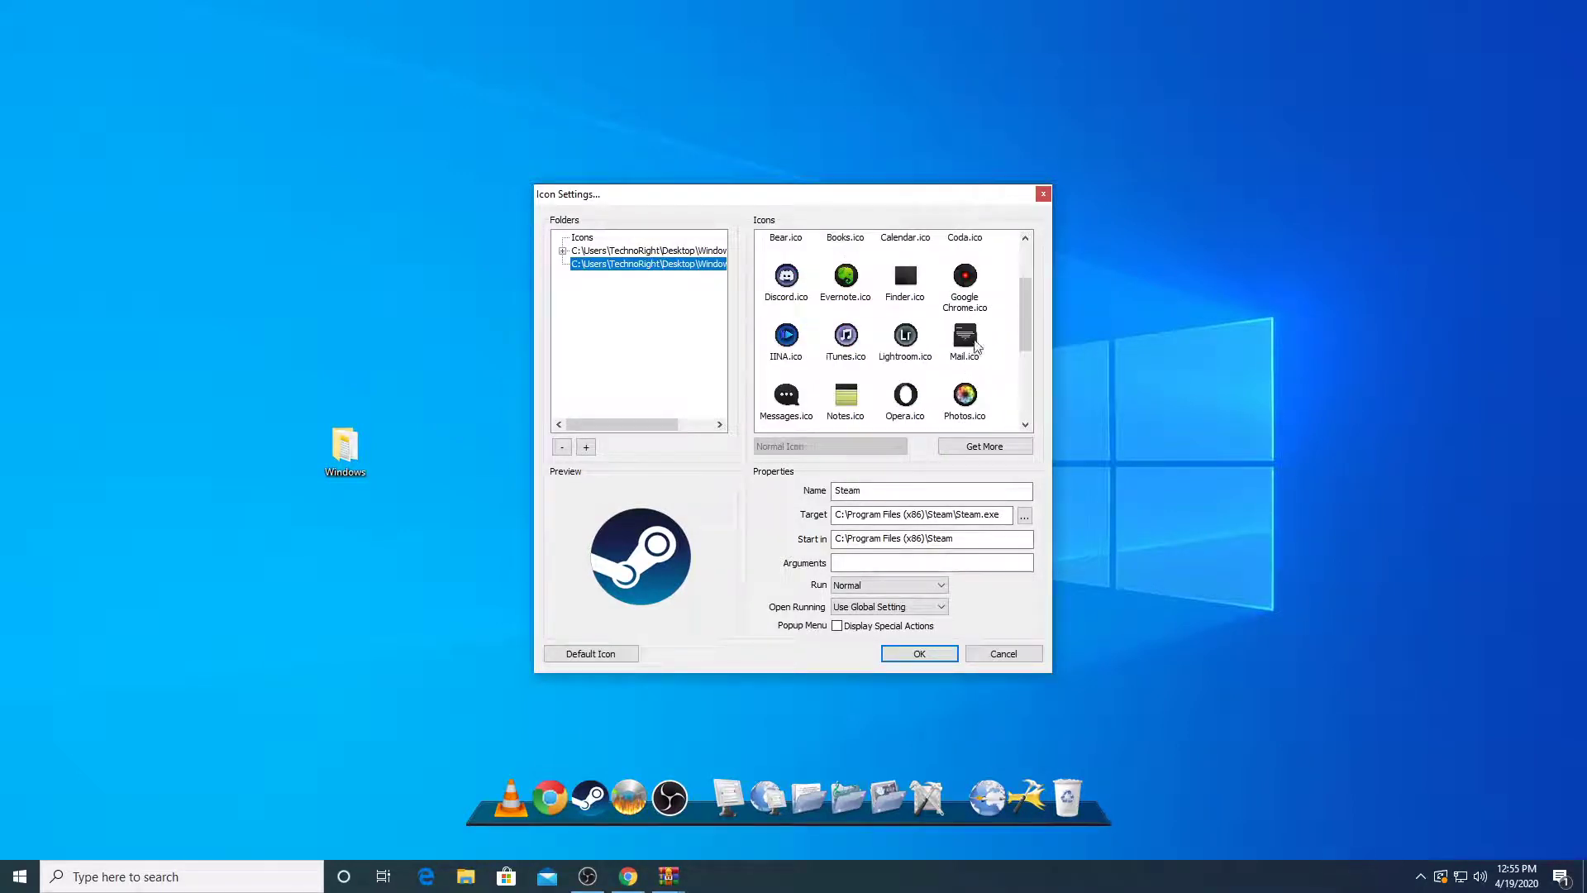
left_click(975, 346)
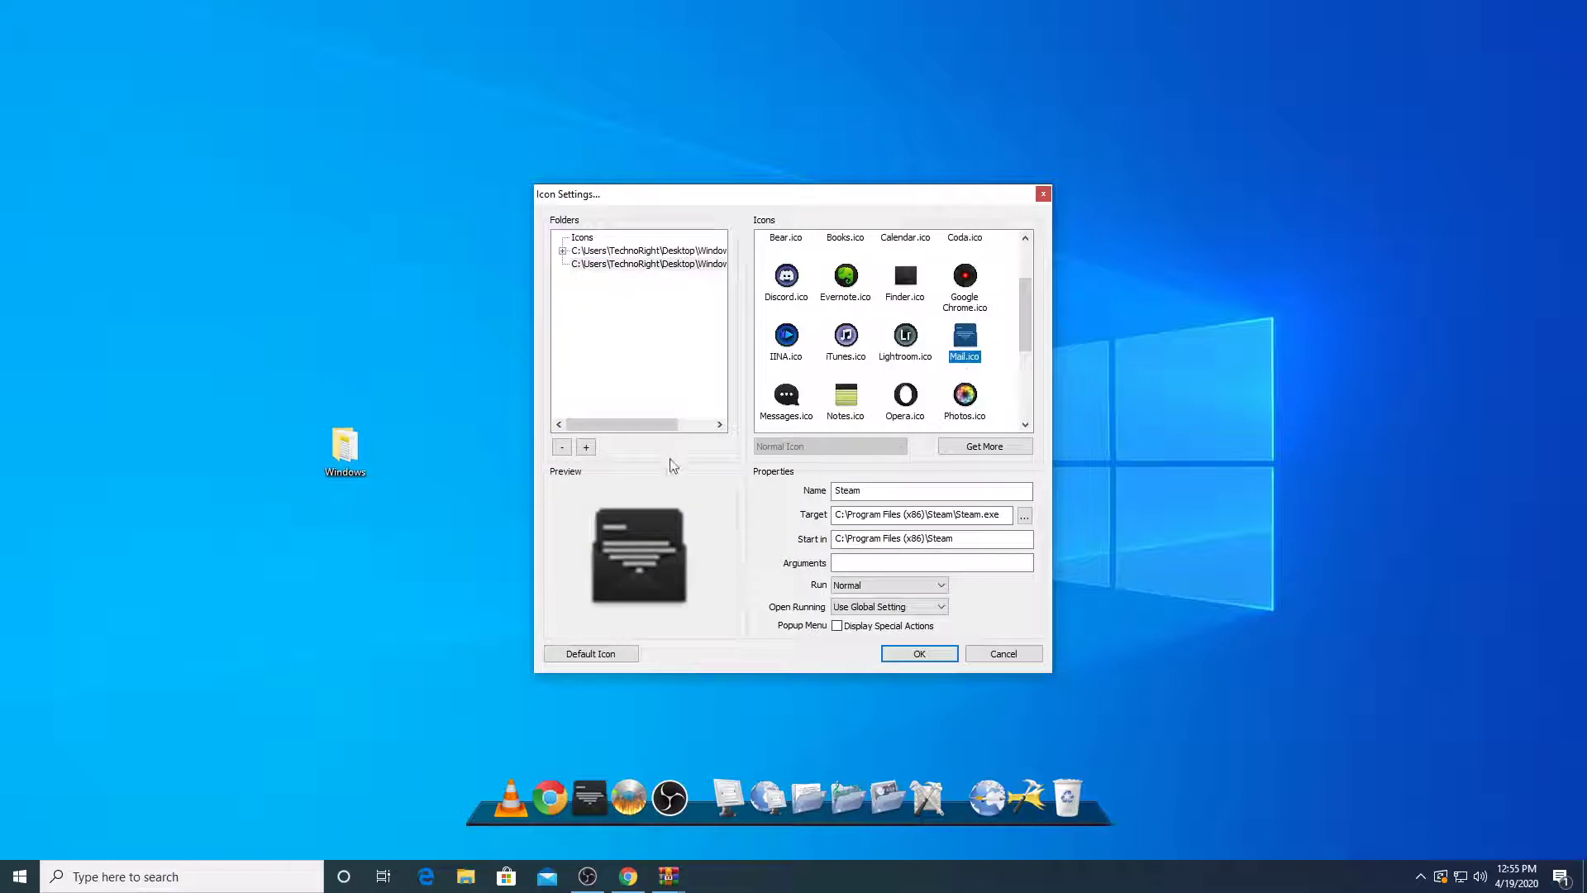
scroll(839, 396, "down", 3)
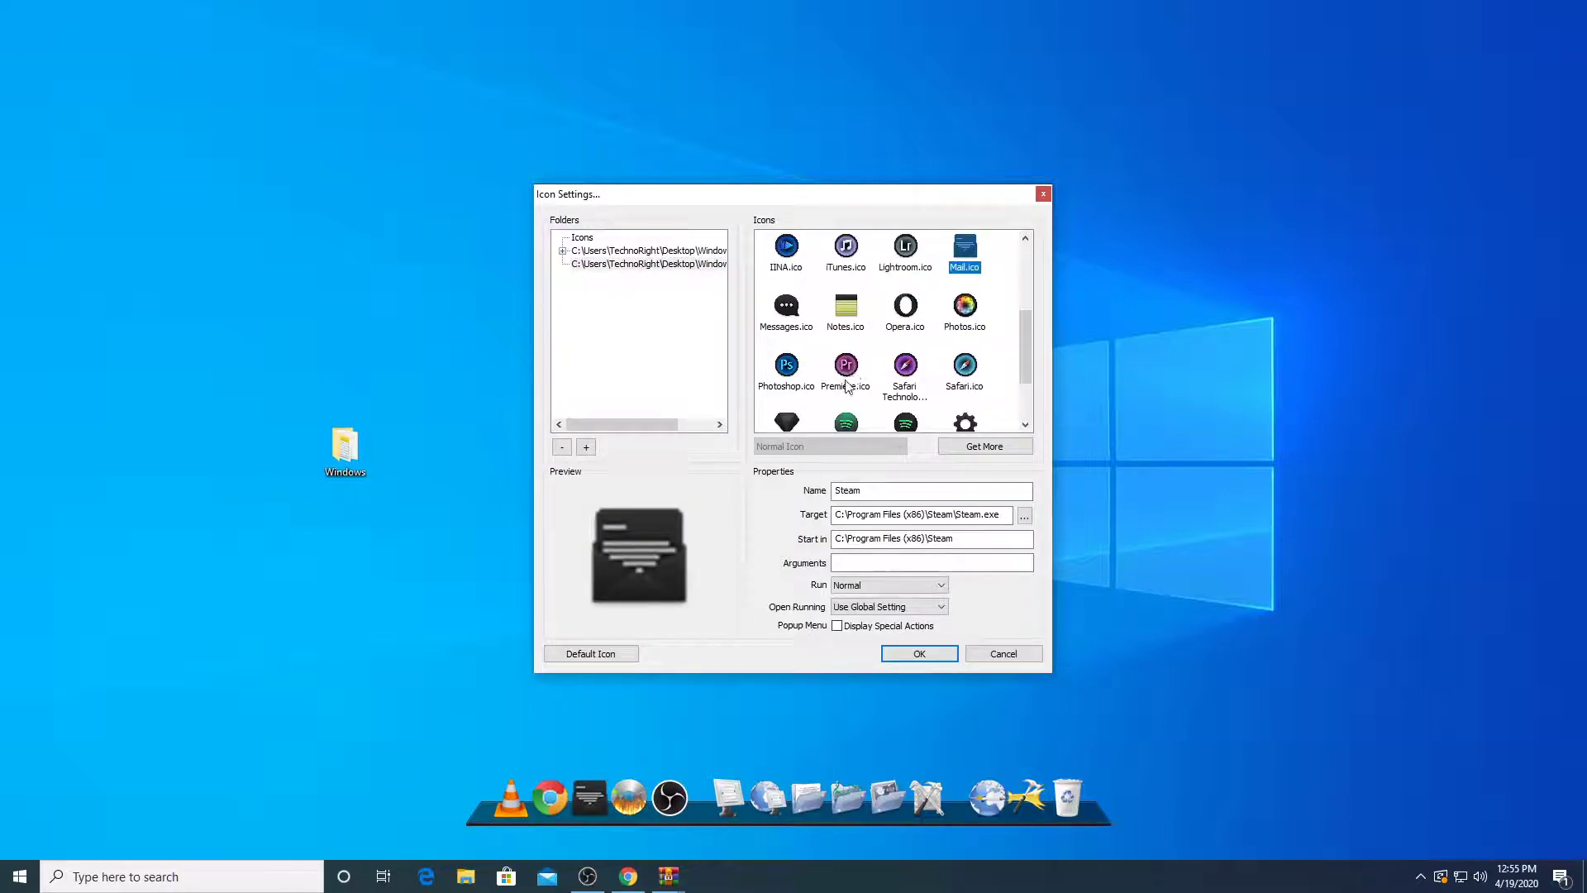
scroll(884, 370, "up", 6)
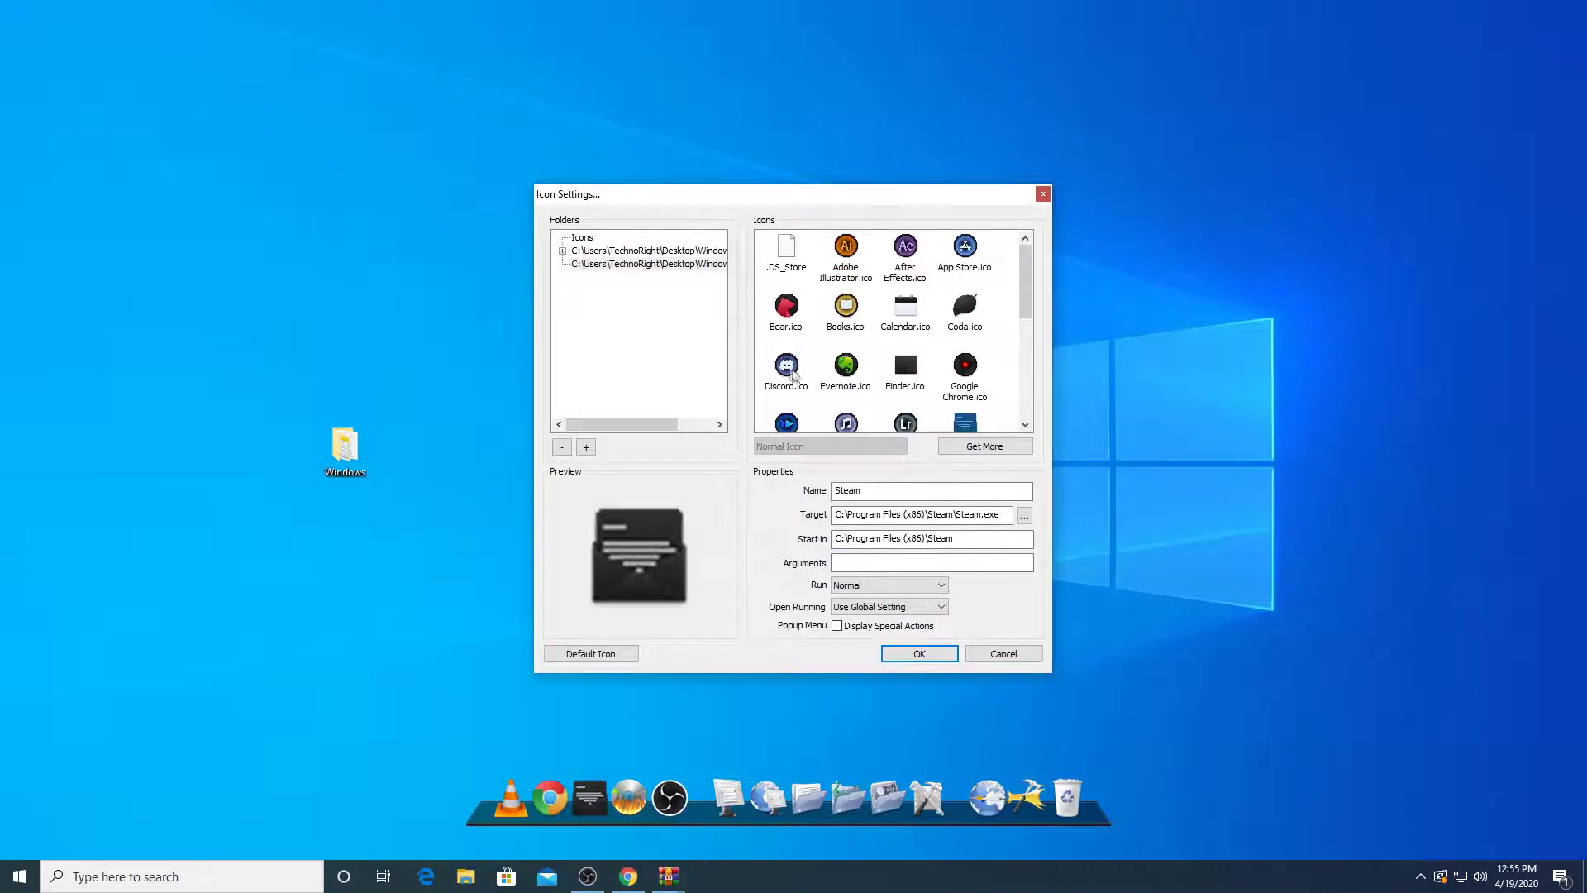
left_click(787, 367)
left_click(930, 654)
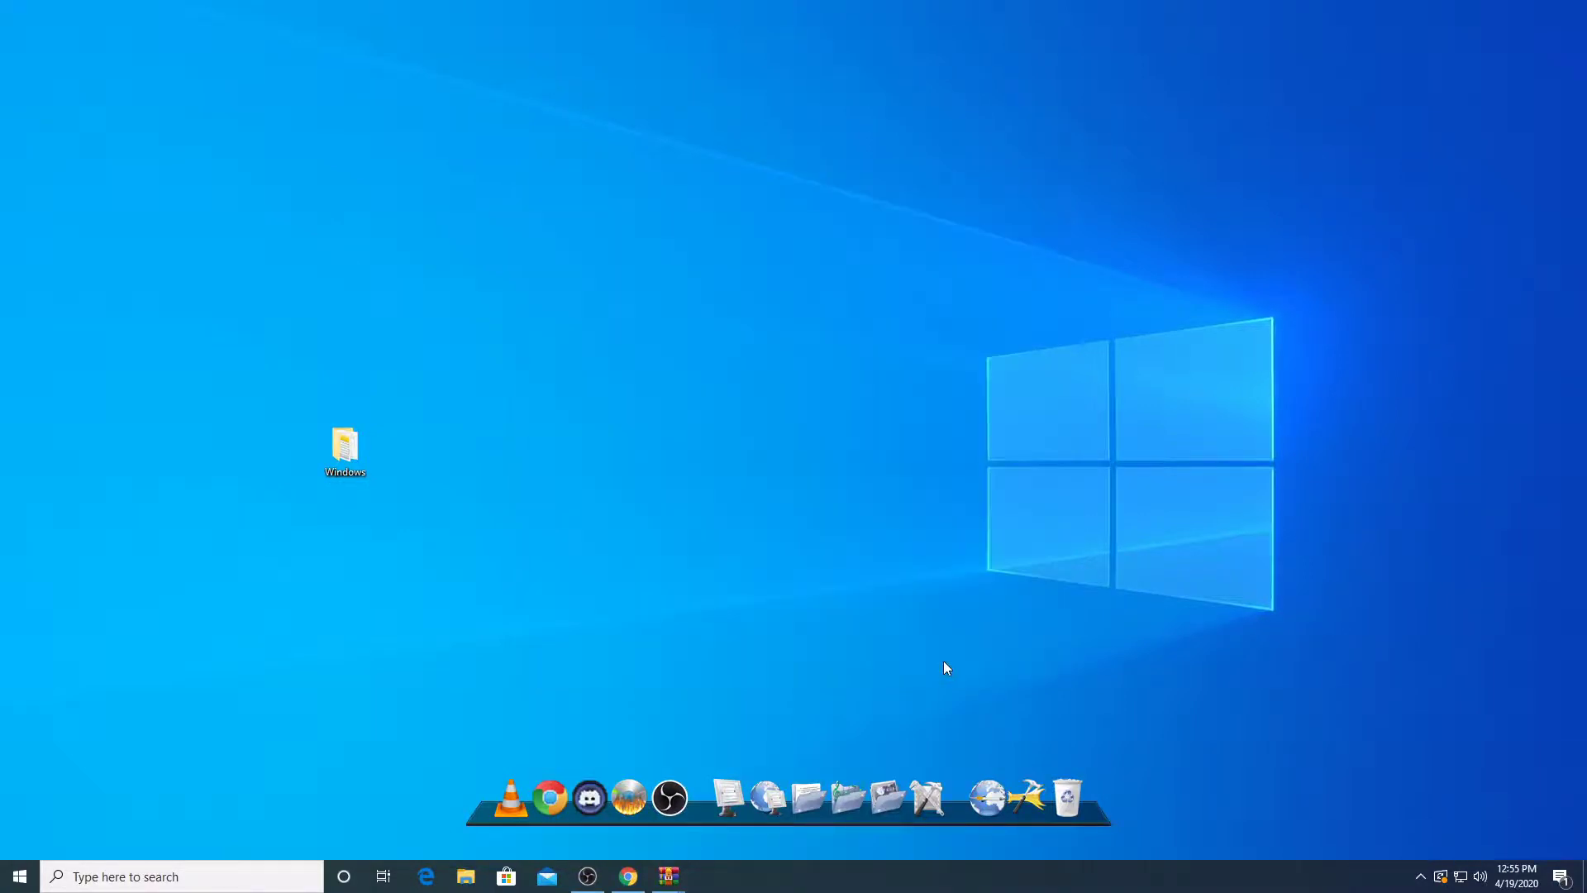
Refresh the desktop and open Icon Settings for the Recycle Bin dock item
right_click(725, 455)
left_click(752, 500)
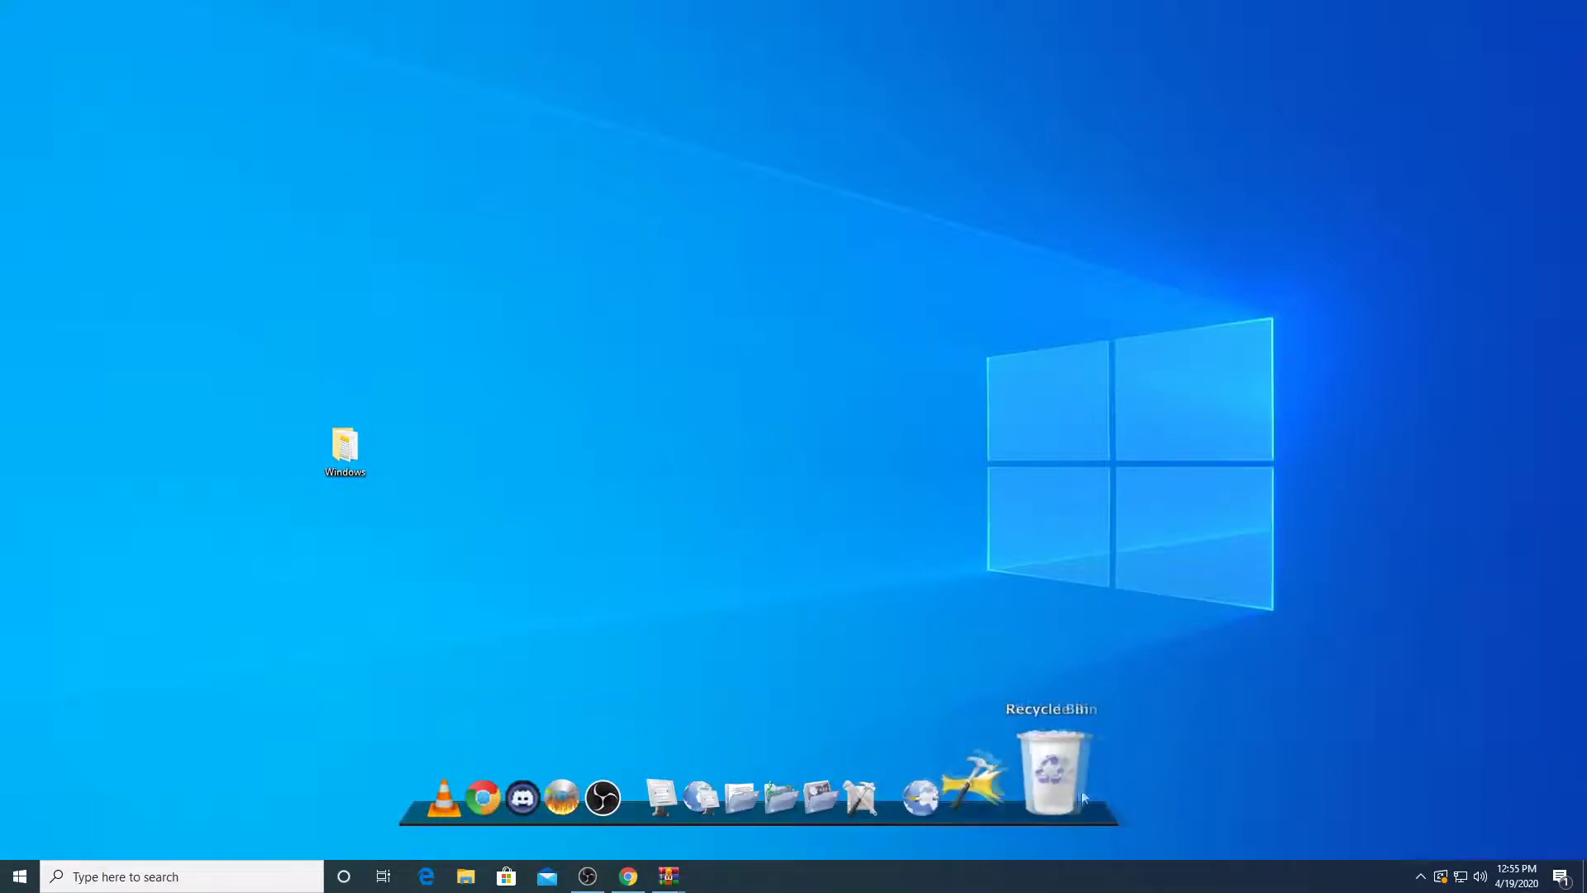
right_click(1066, 792)
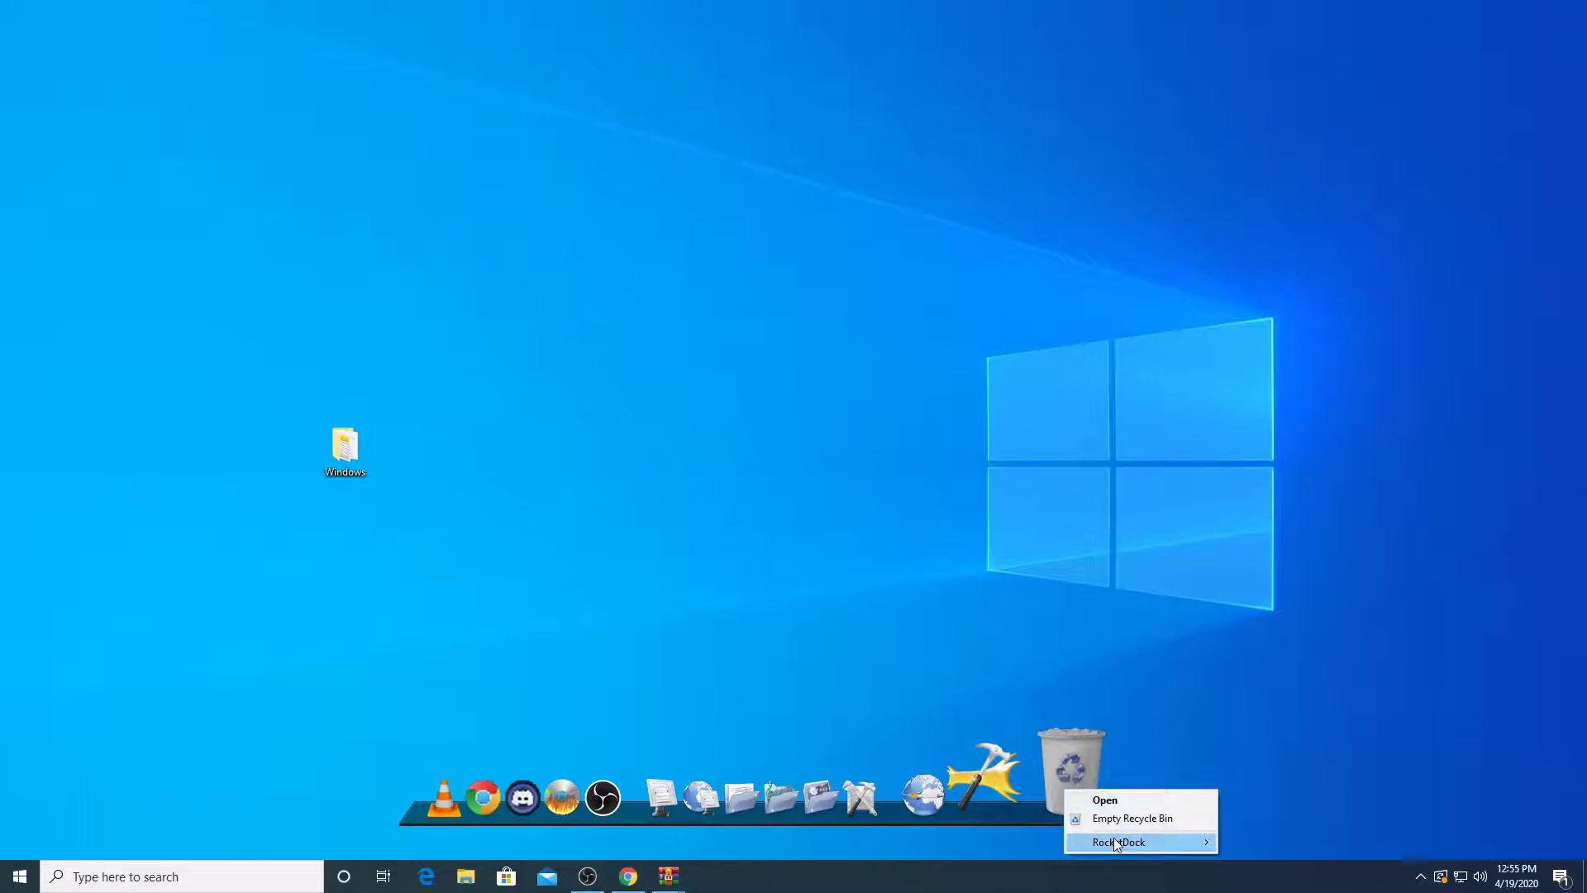
mouse_move(1119, 841)
right_click(1075, 628)
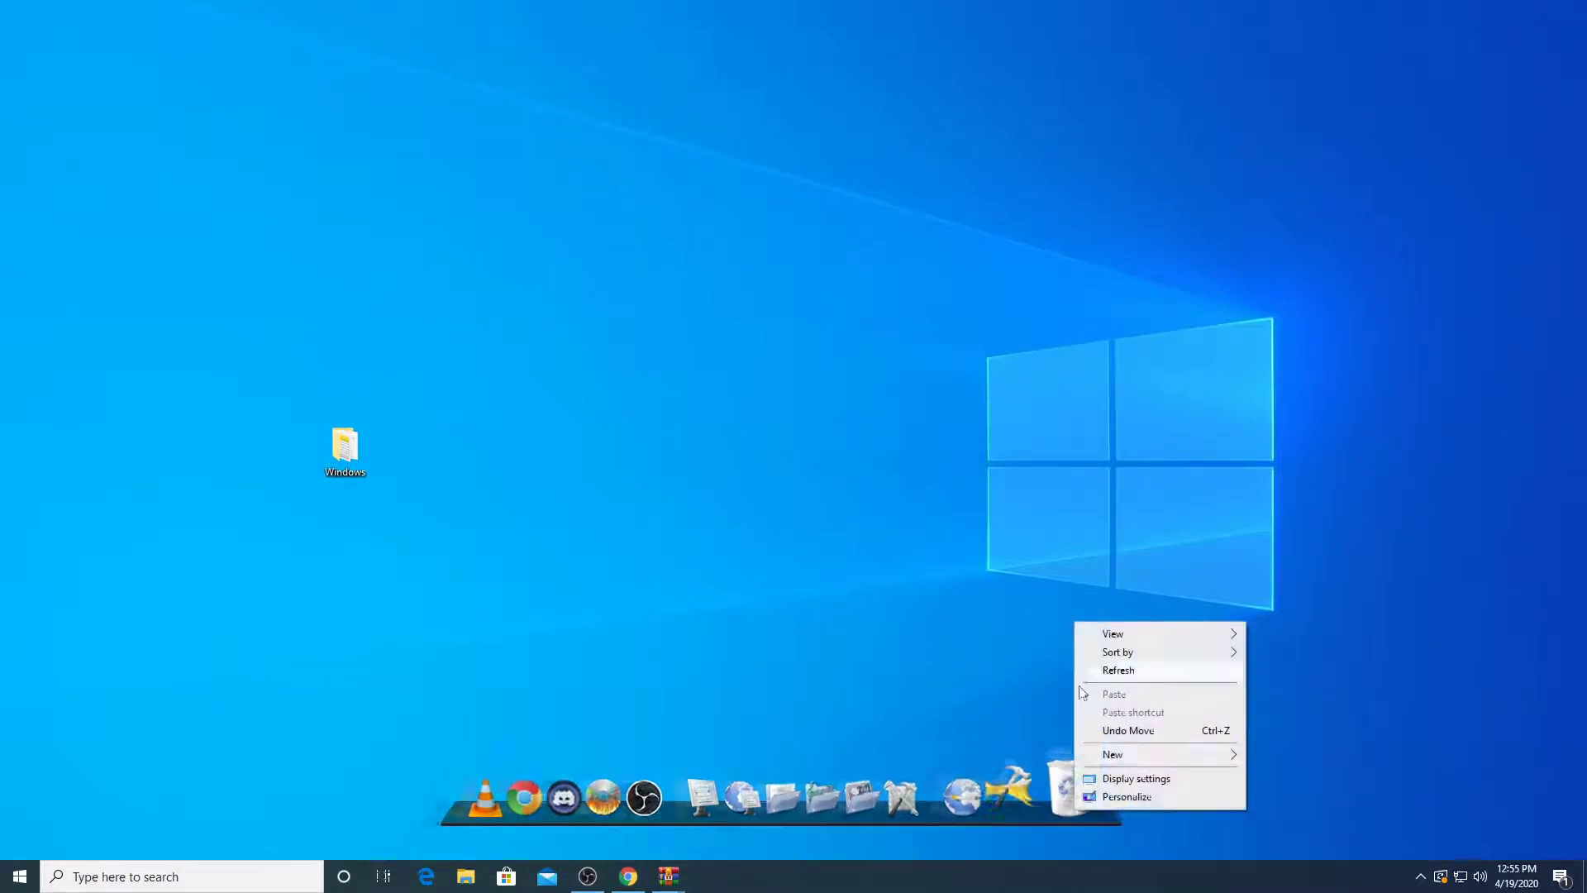
left_click(1038, 726)
right_click(1070, 780)
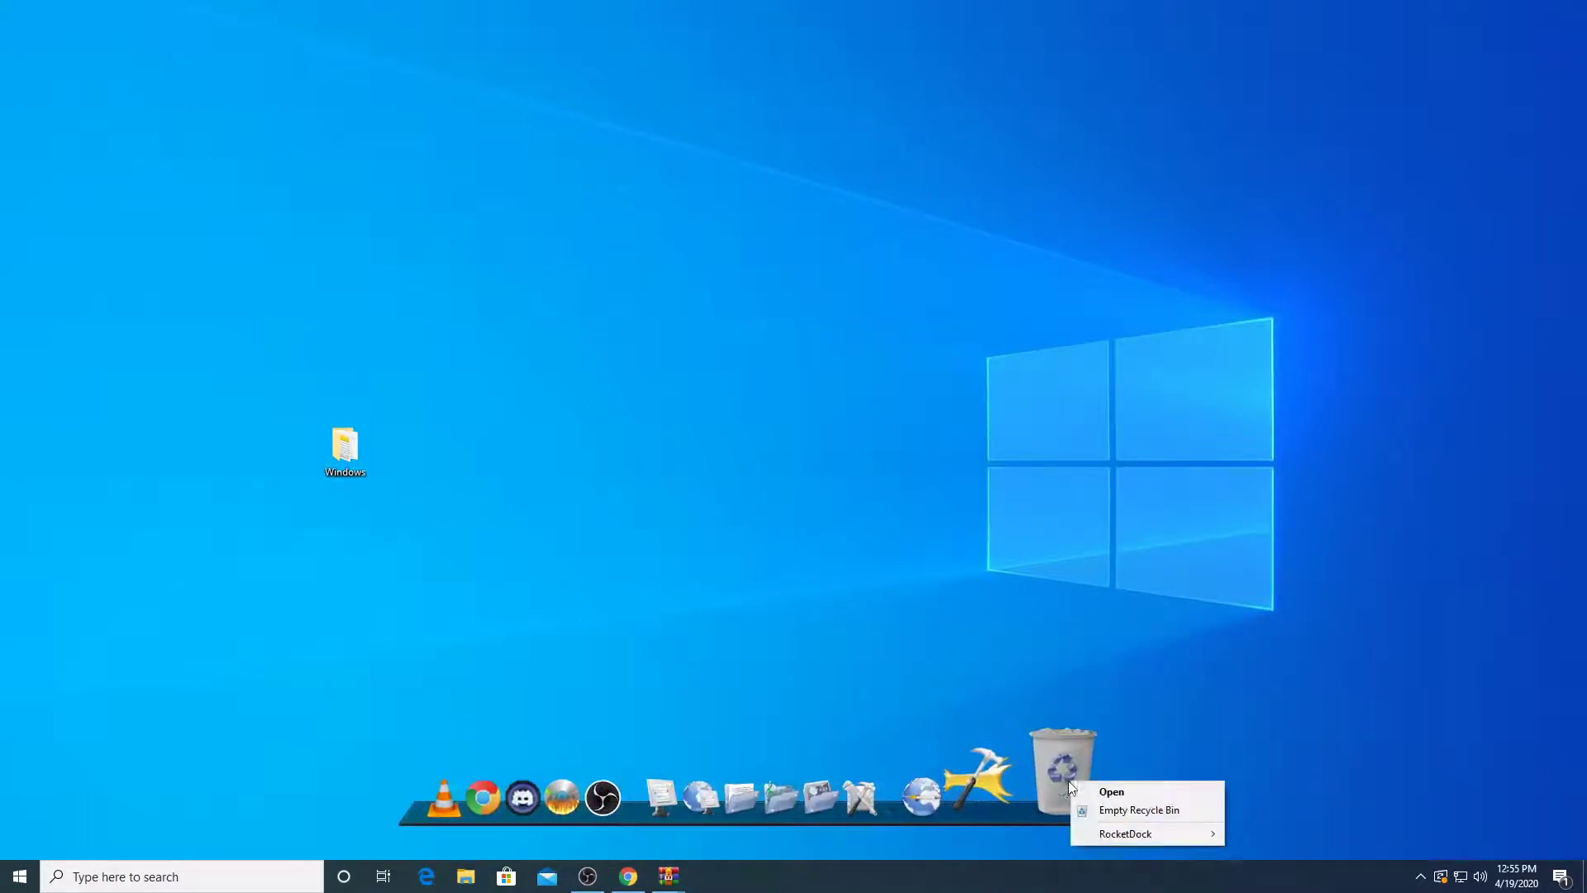
mouse_move(1099, 833)
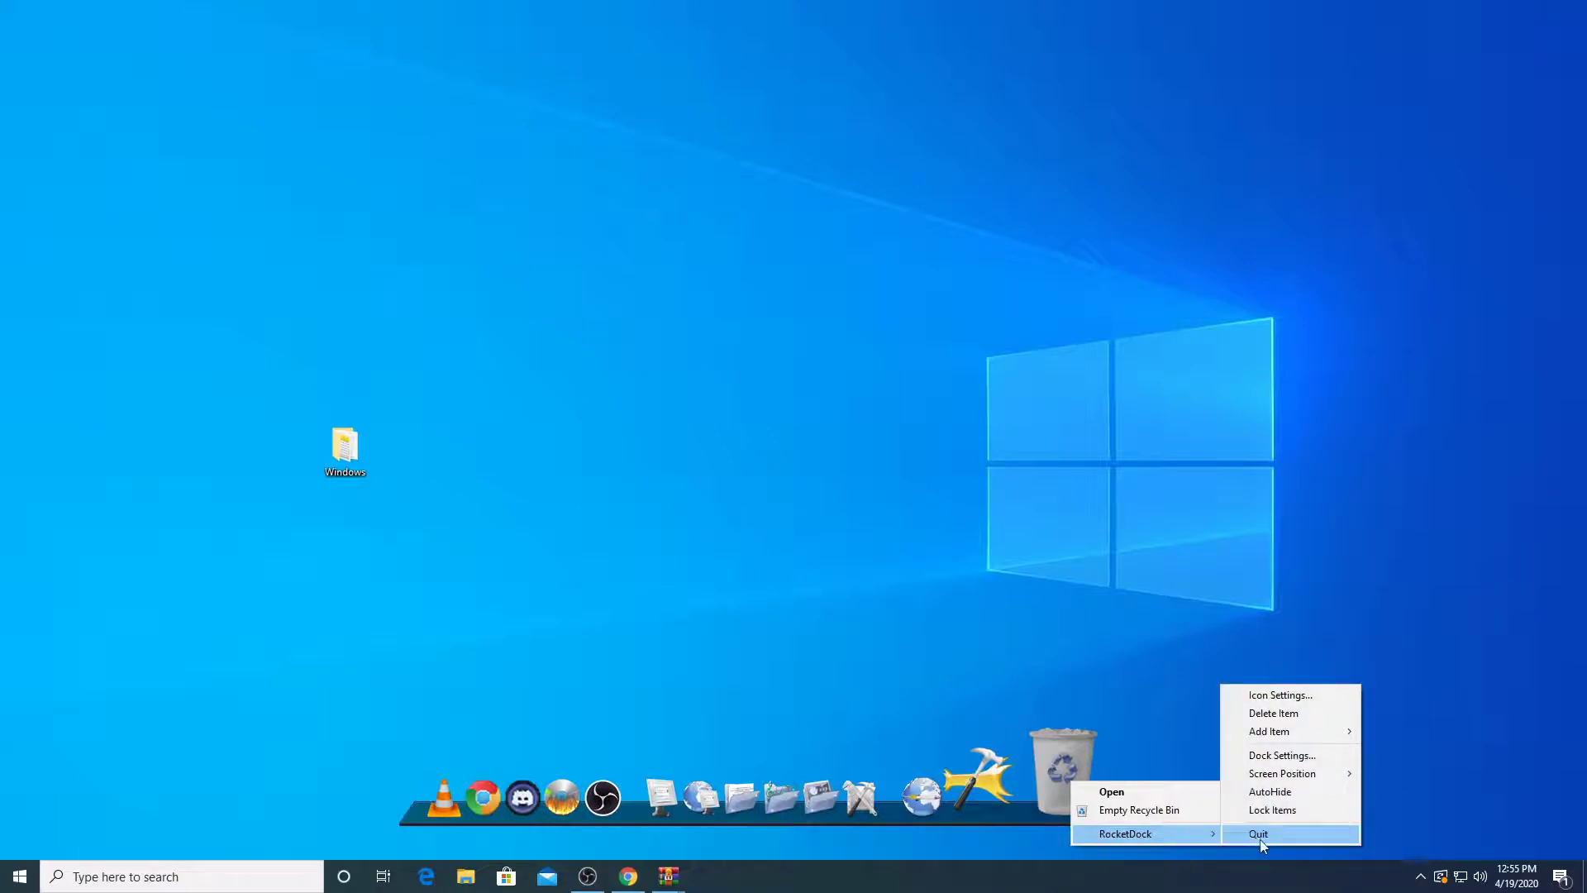
left_click(1271, 699)
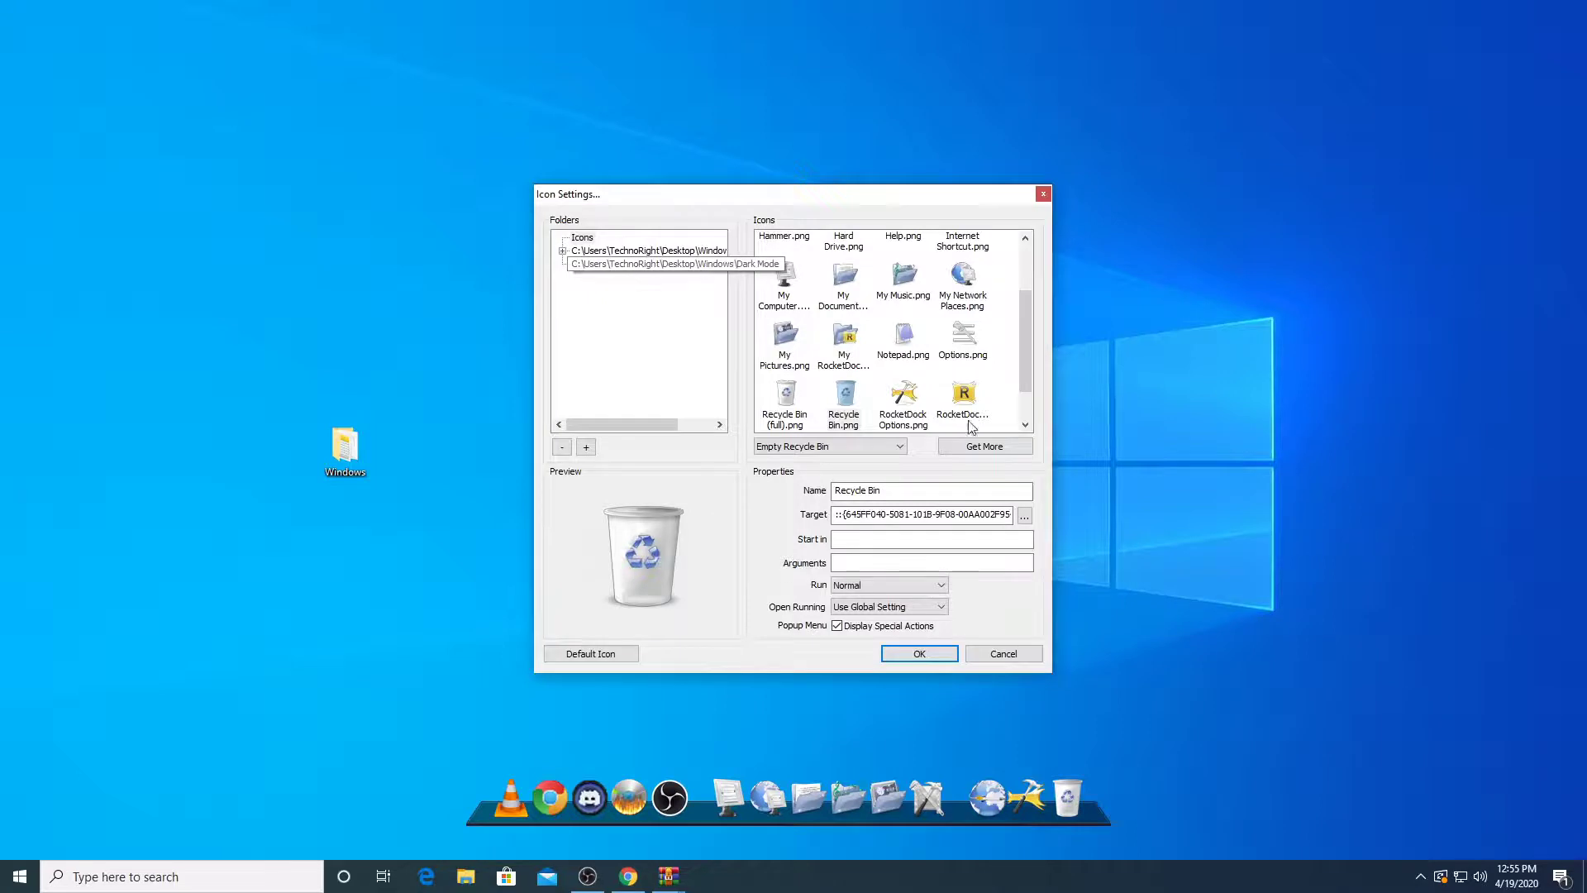
Assign Trash Empty.ico from Dark Mode to the Recycle Bin's empty state and confirm
left_click(826, 446)
left_click(814, 464)
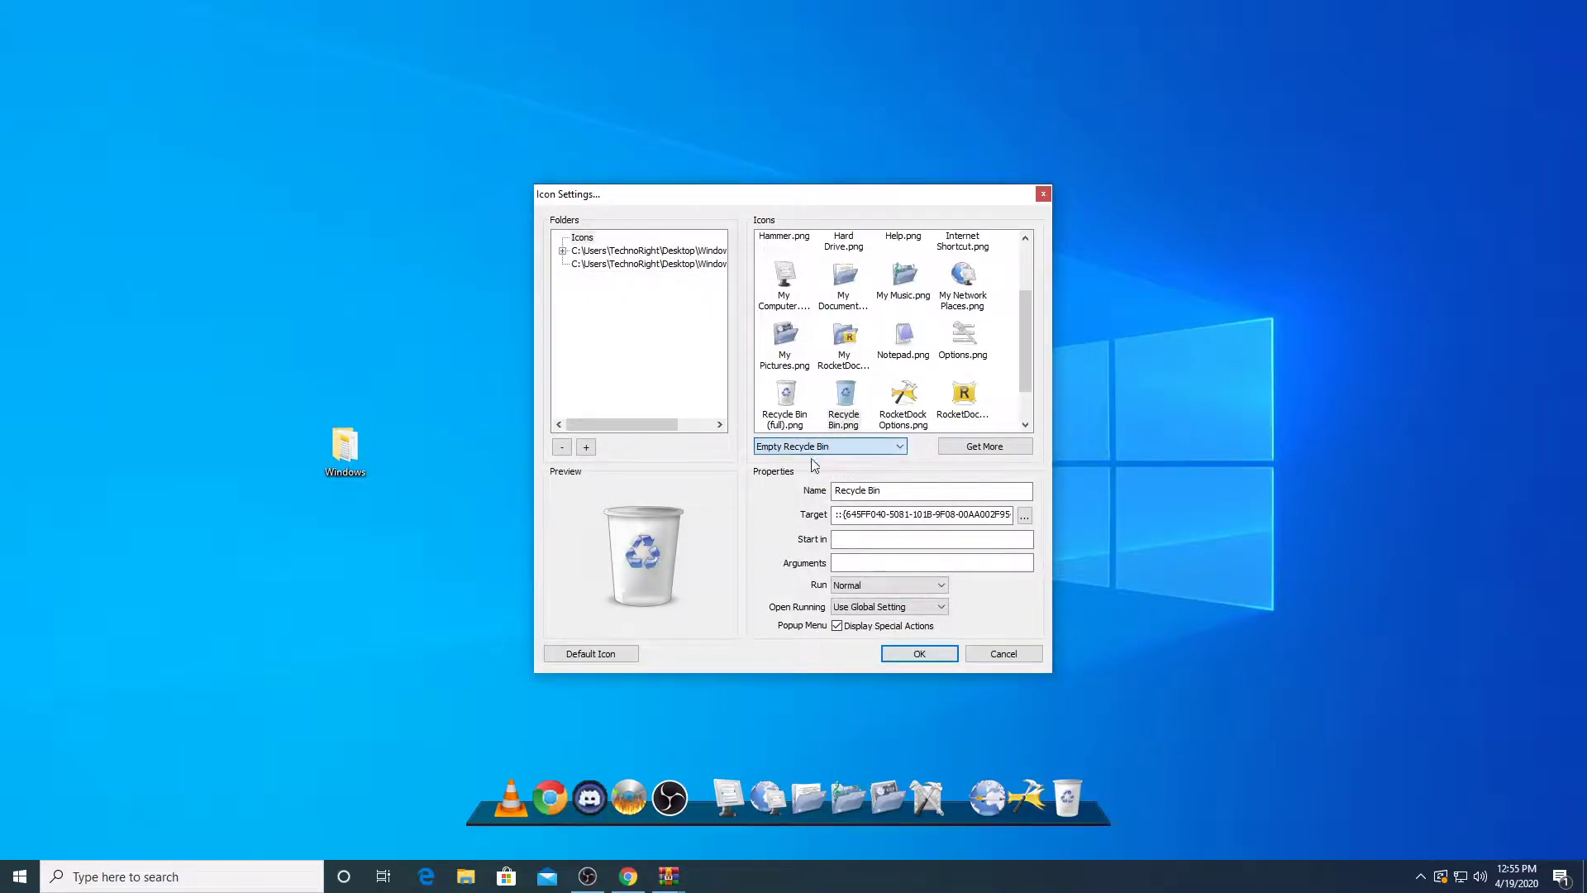
left_click(819, 446)
left_click(818, 472)
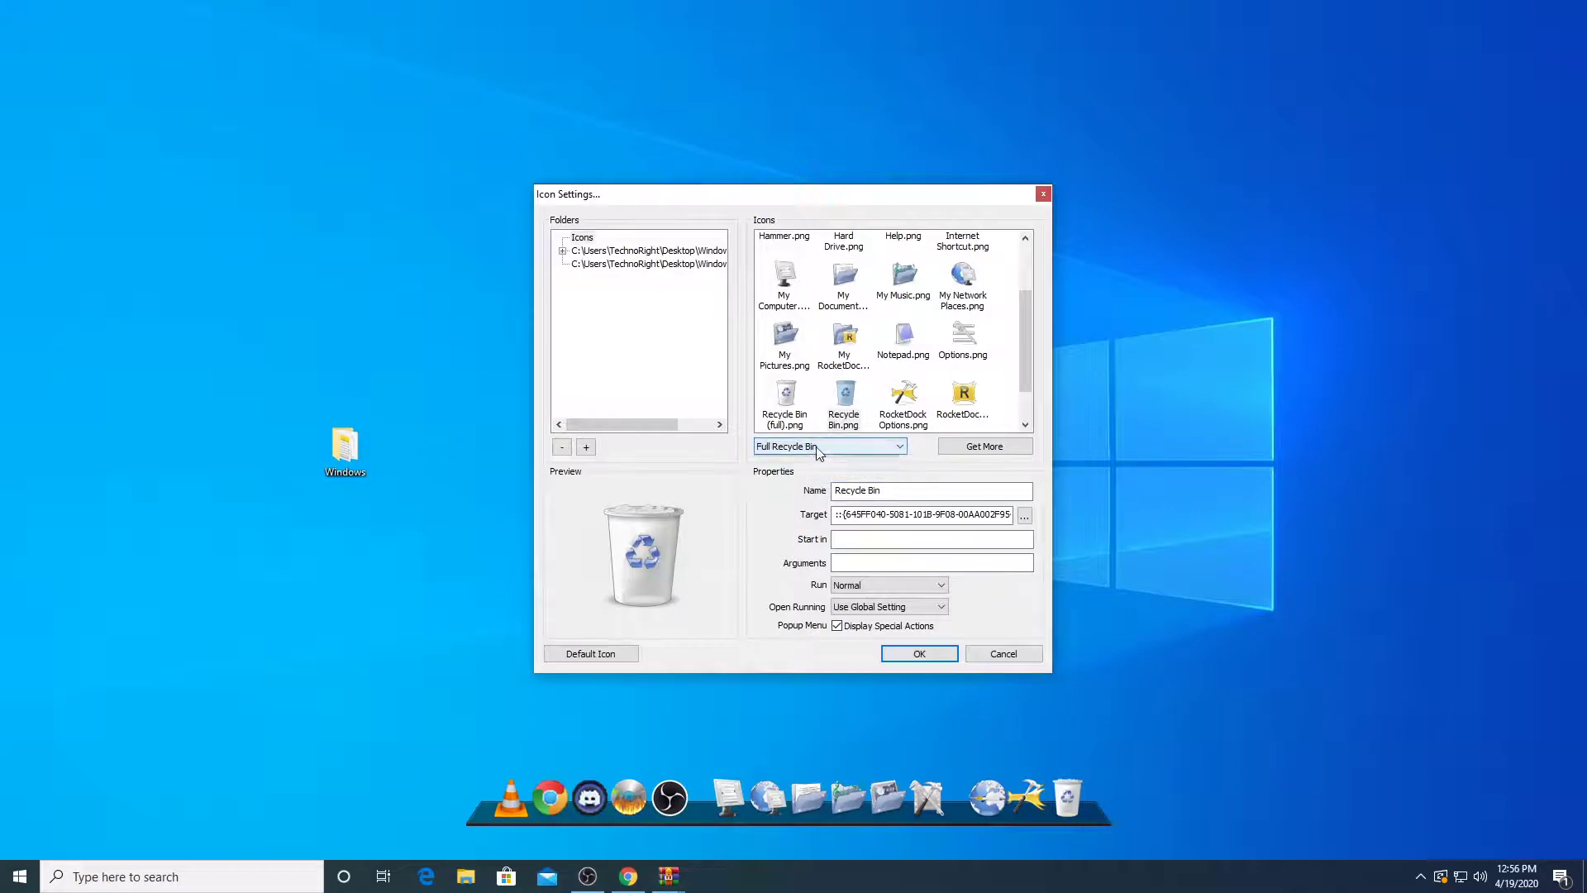
left_click(818, 448)
left_click(800, 465)
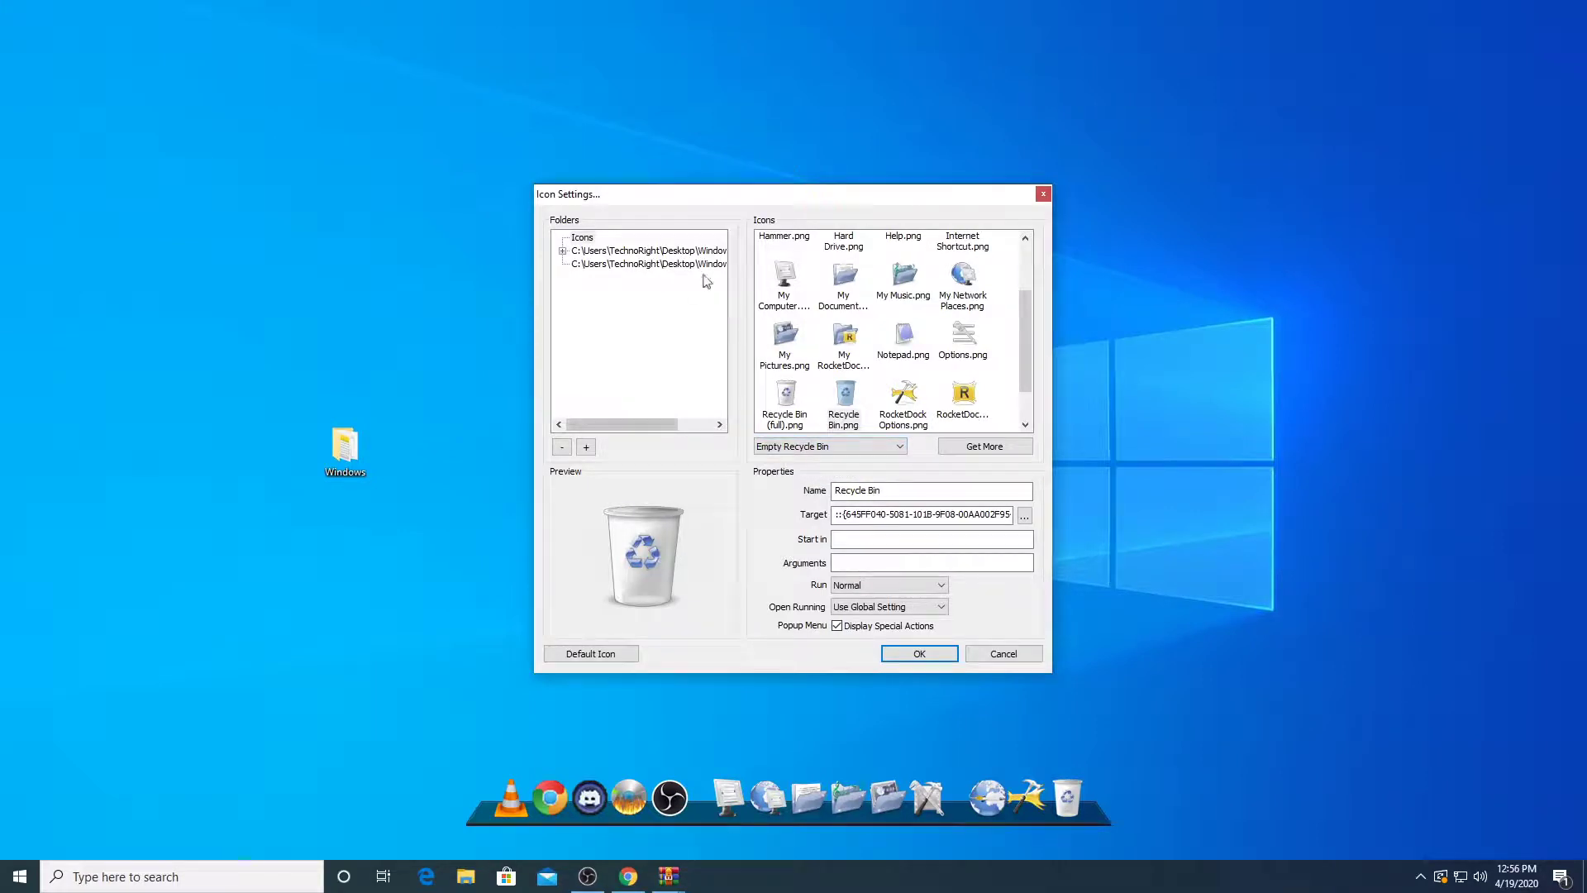
left_click(661, 263)
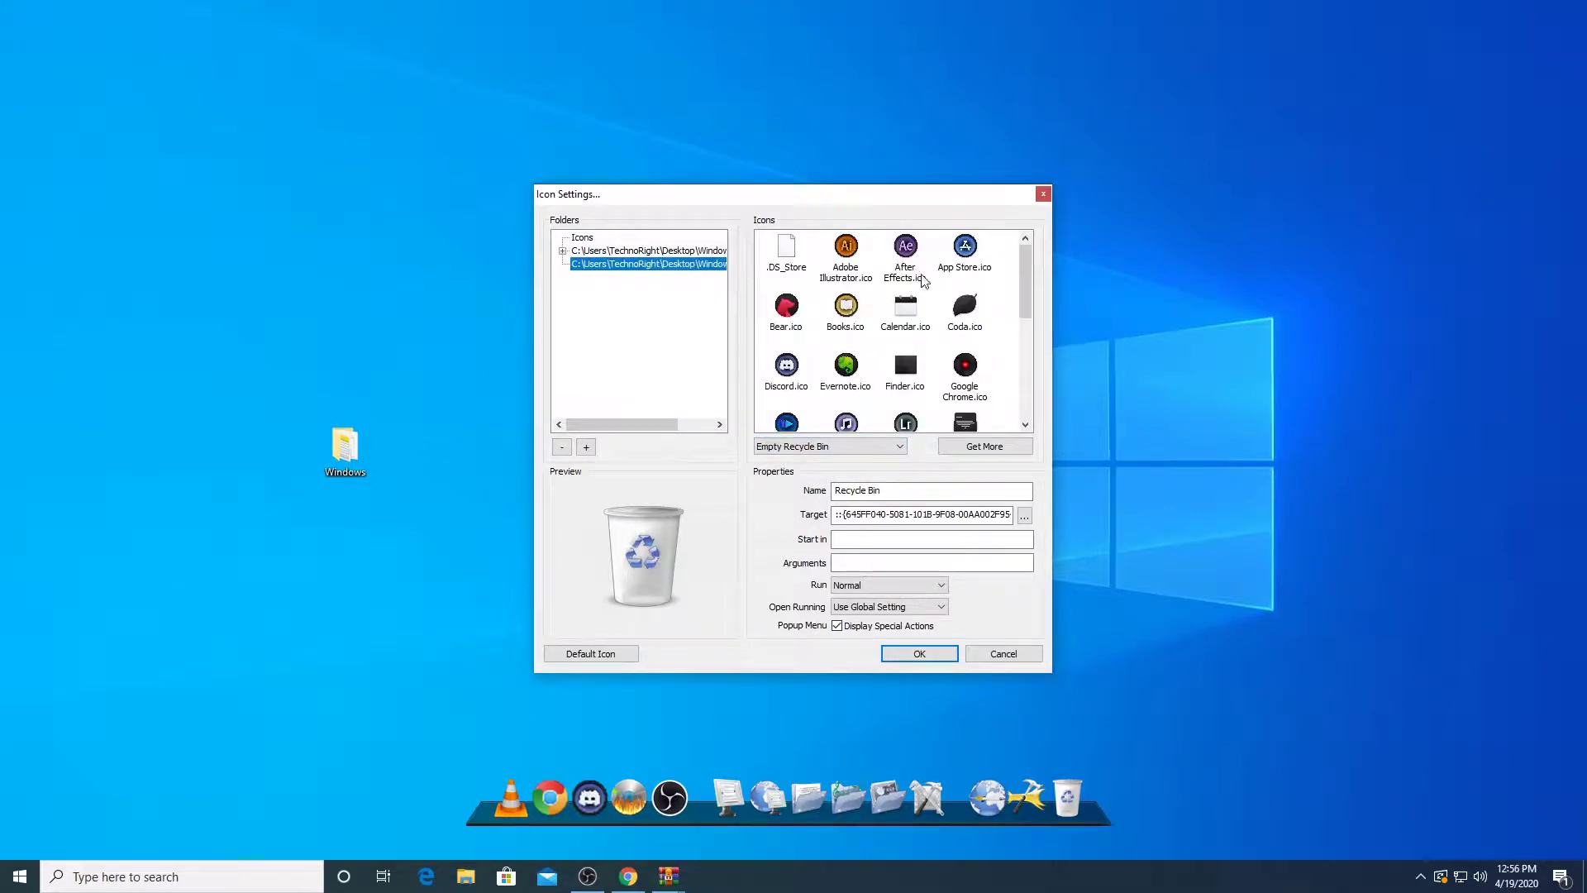
scroll(924, 281, "down", 6)
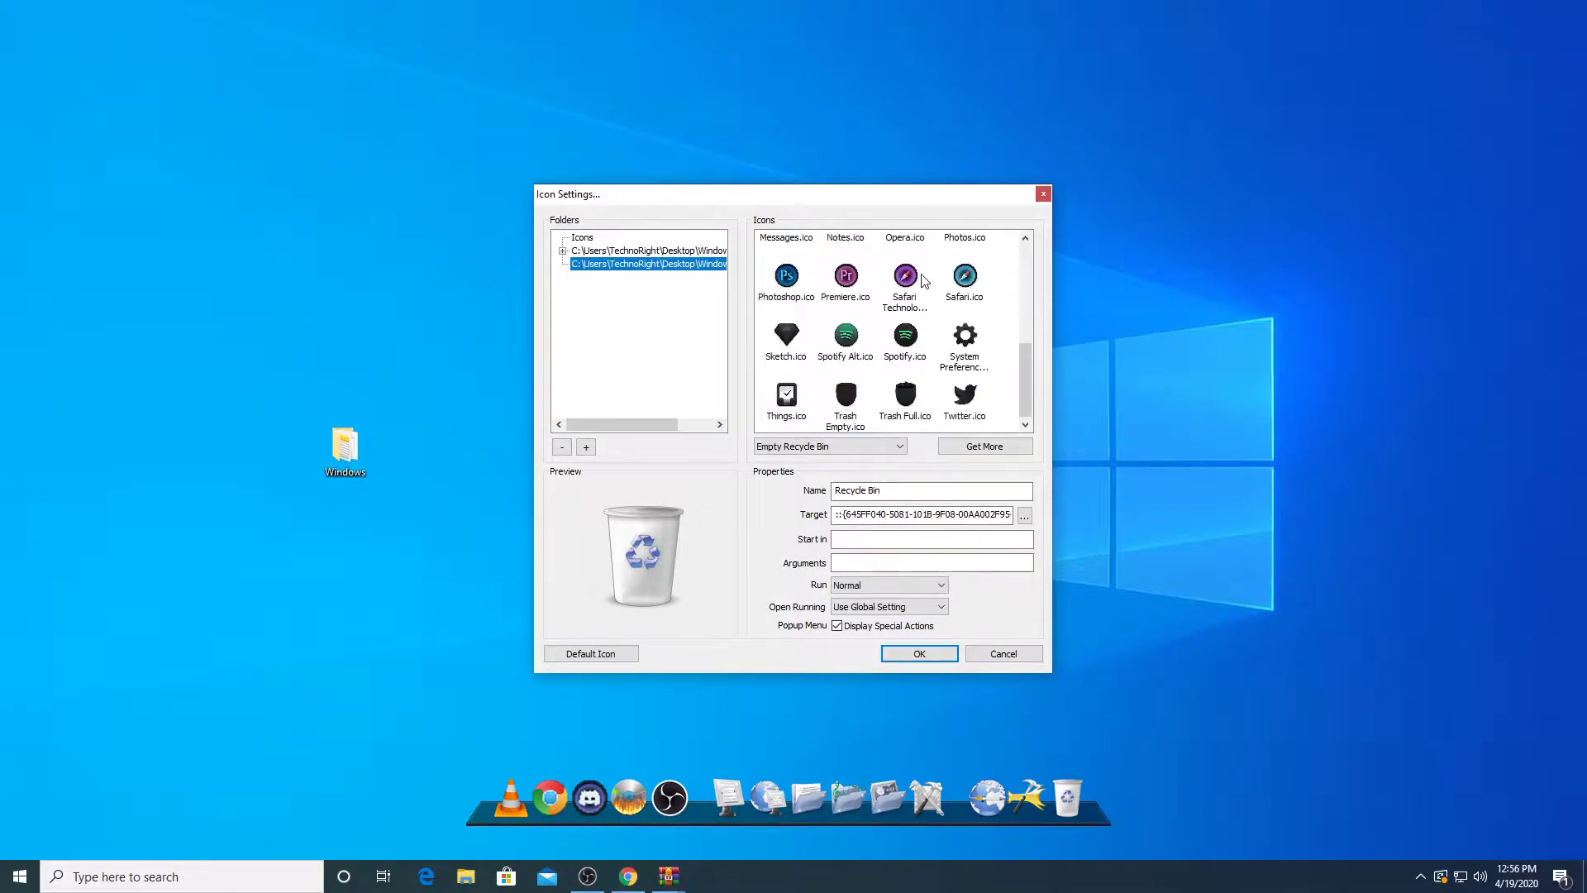
left_click(845, 413)
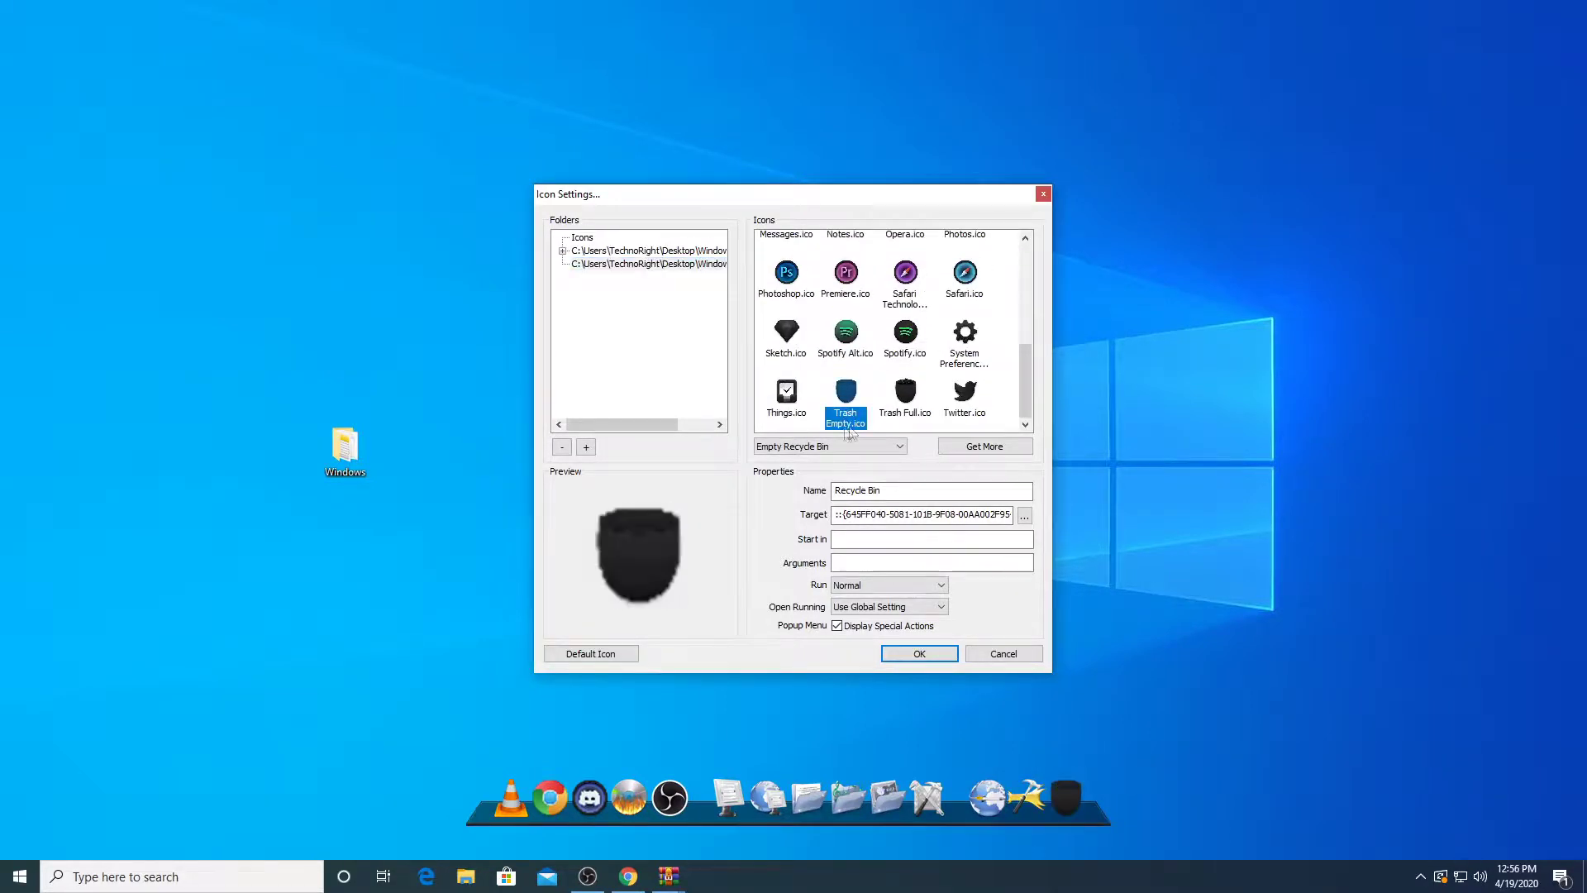
left_click(916, 653)
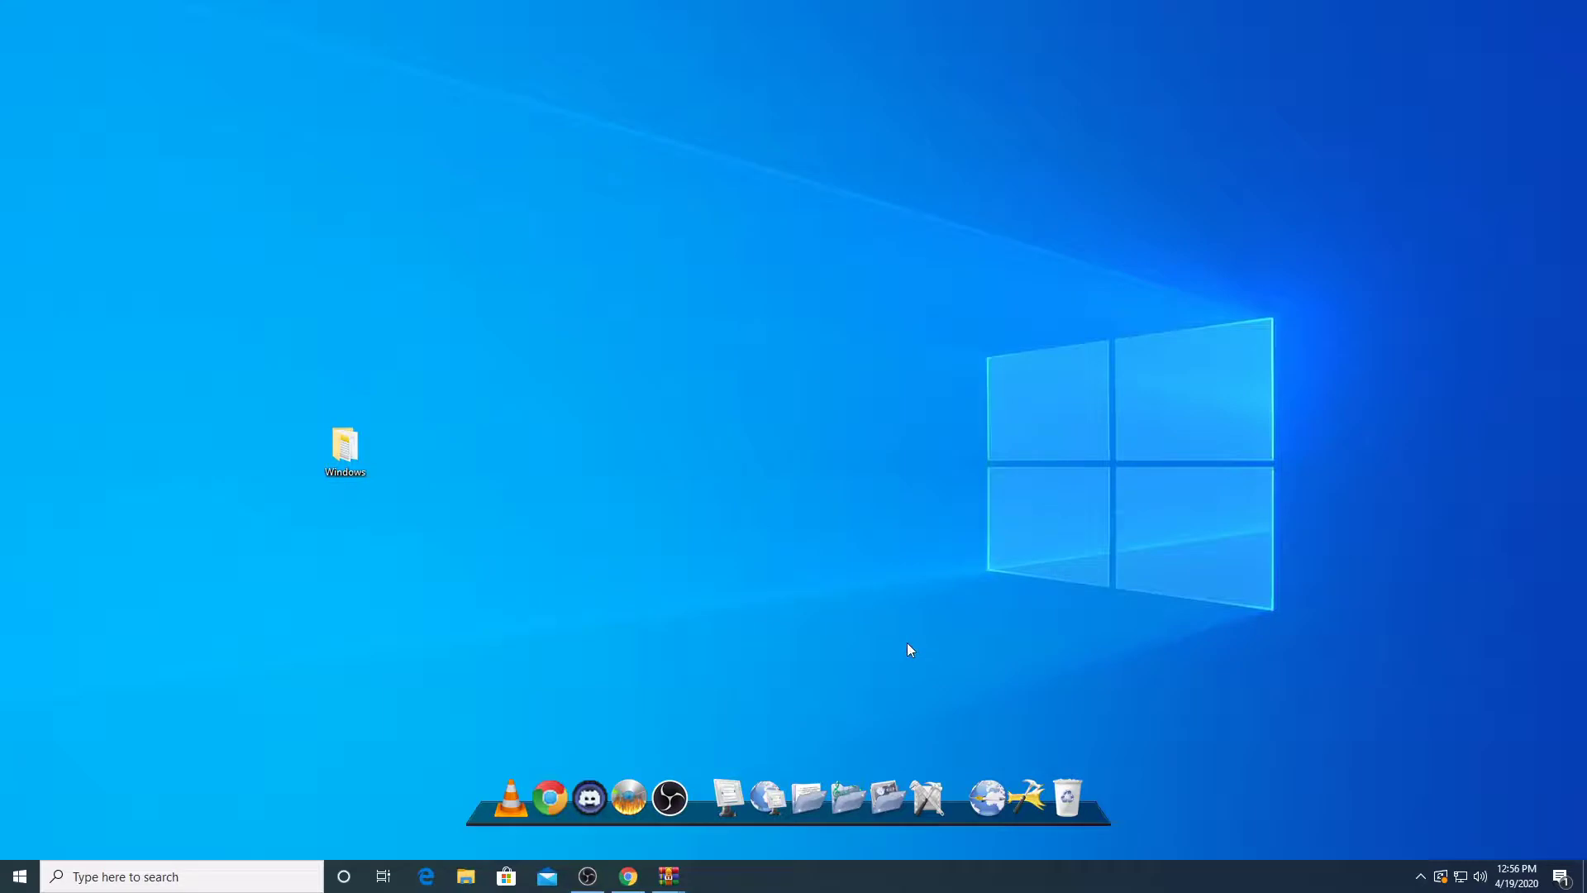
Assign Trash Full.ico to the Recycle Bin's full state and confirm
right_click(1060, 782)
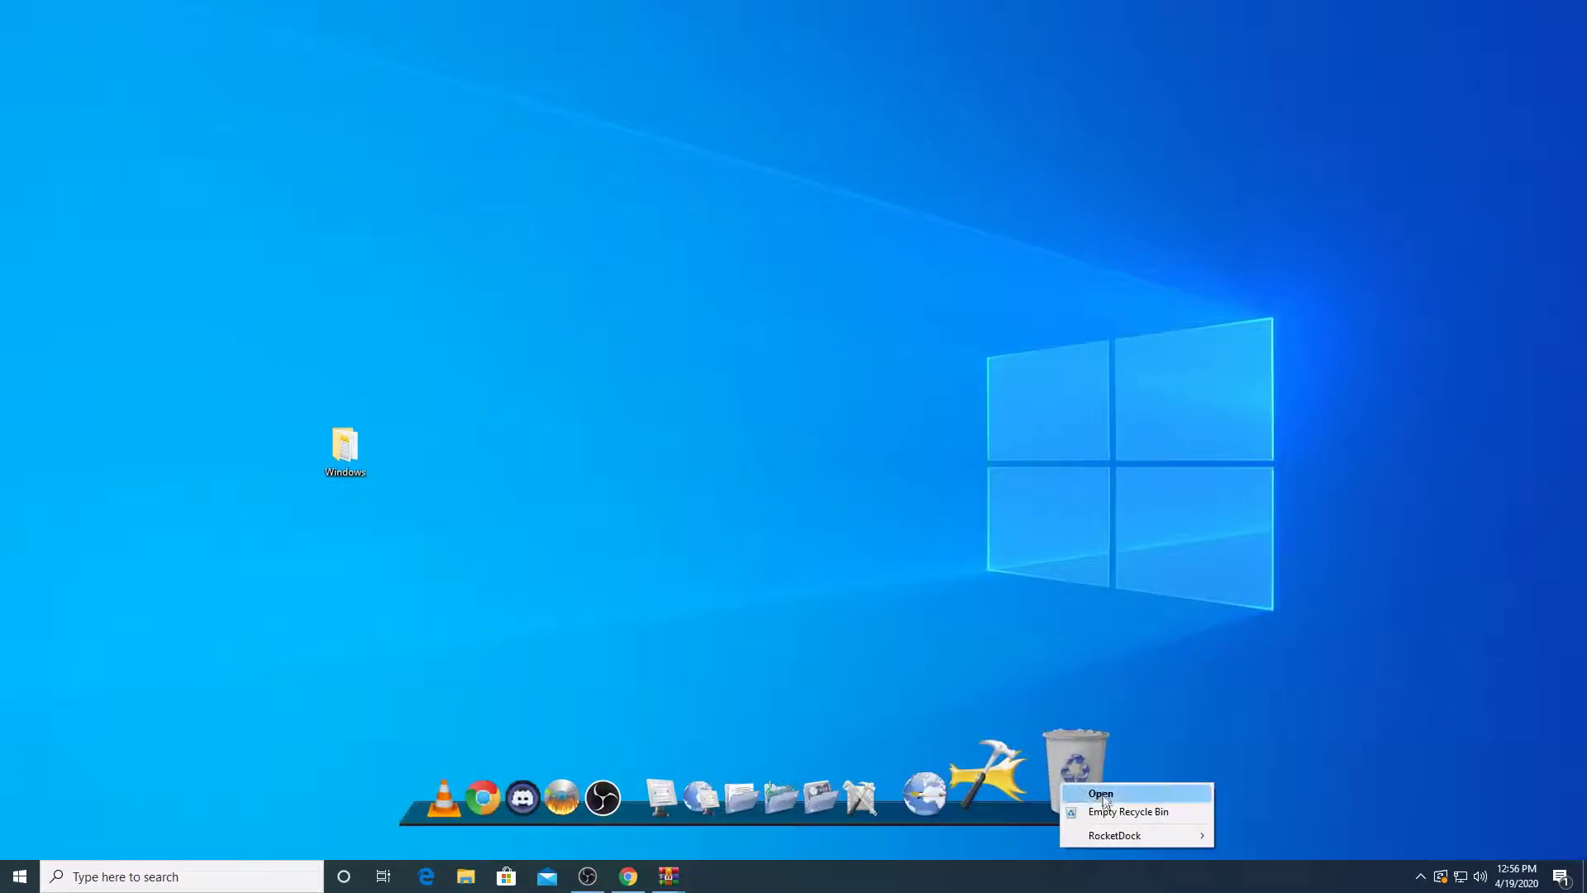
mouse_move(1116, 833)
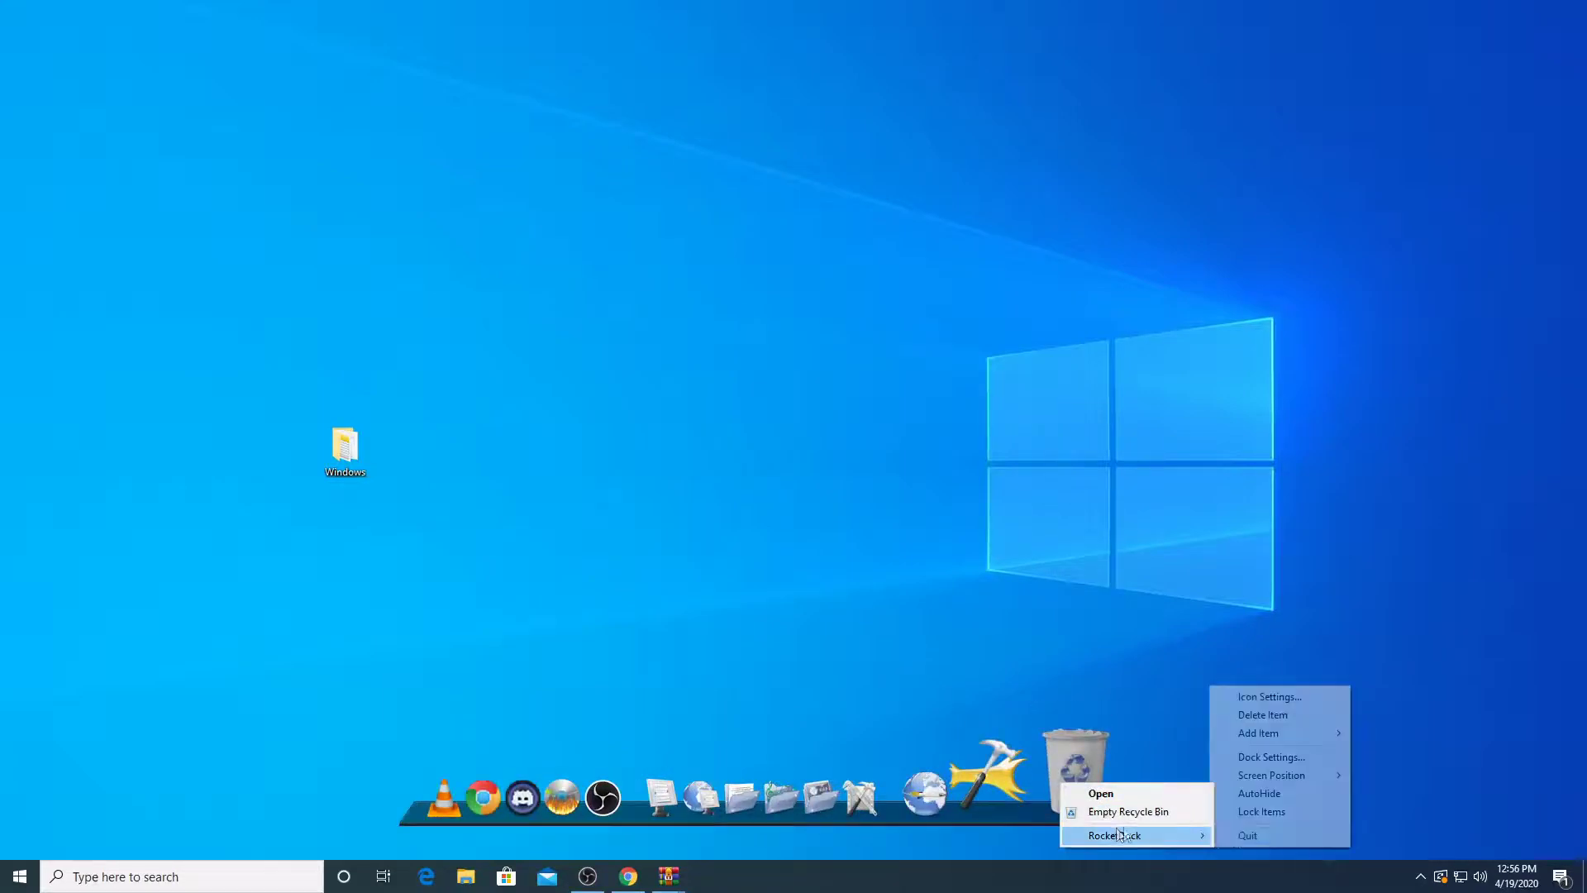
left_click(1277, 697)
left_click(823, 447)
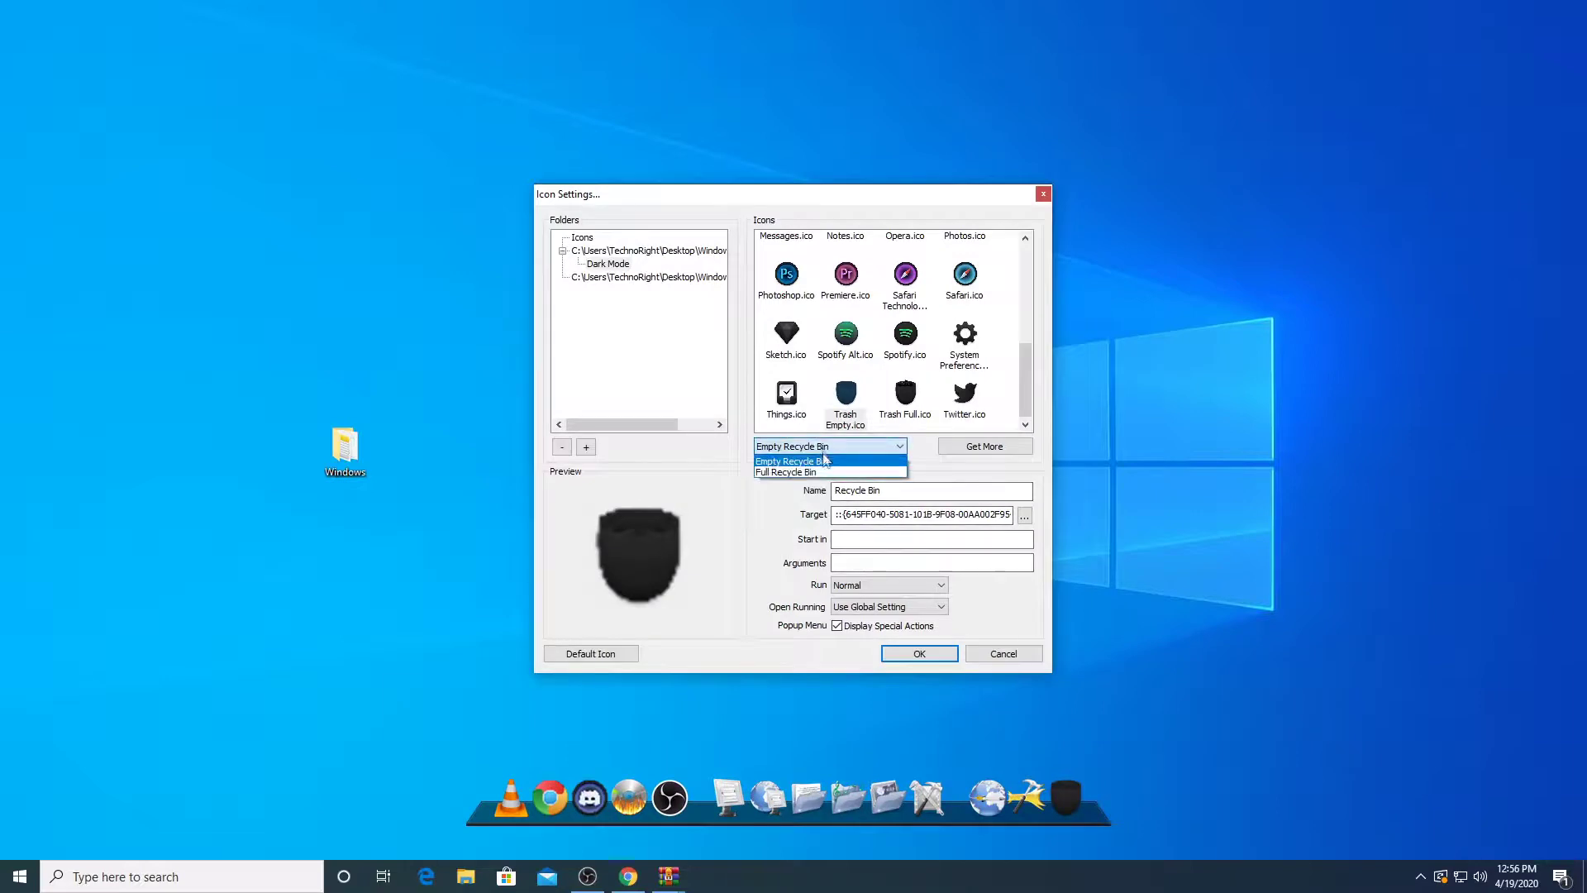
left_click(818, 472)
left_click(905, 397)
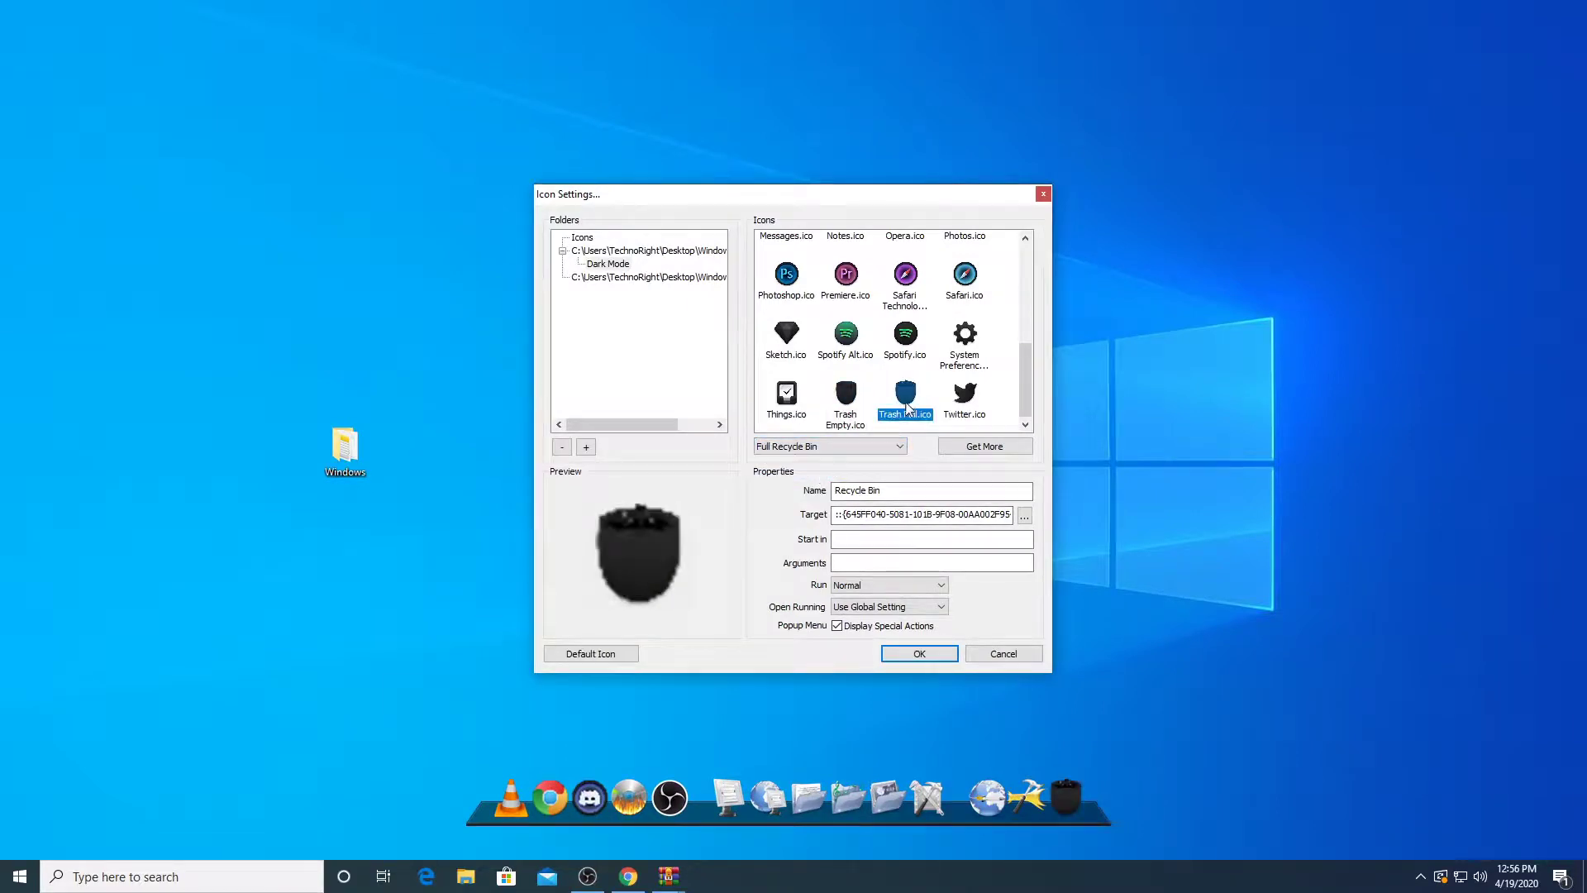
left_click(915, 650)
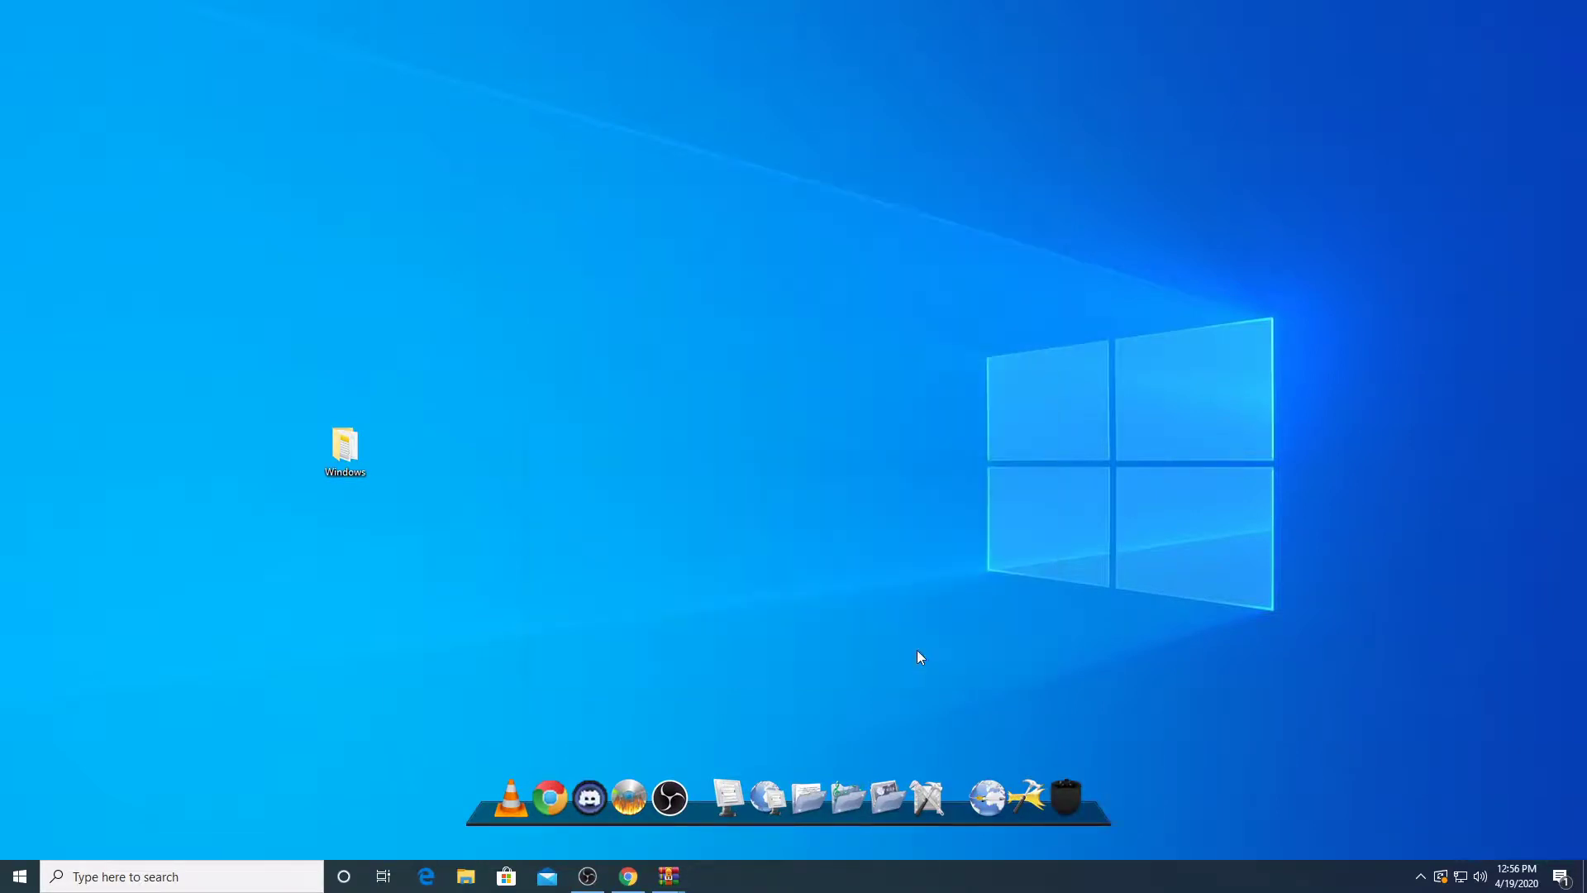
Empty the Recycle Bin by permanently deleting all its items
left_click(1066, 796)
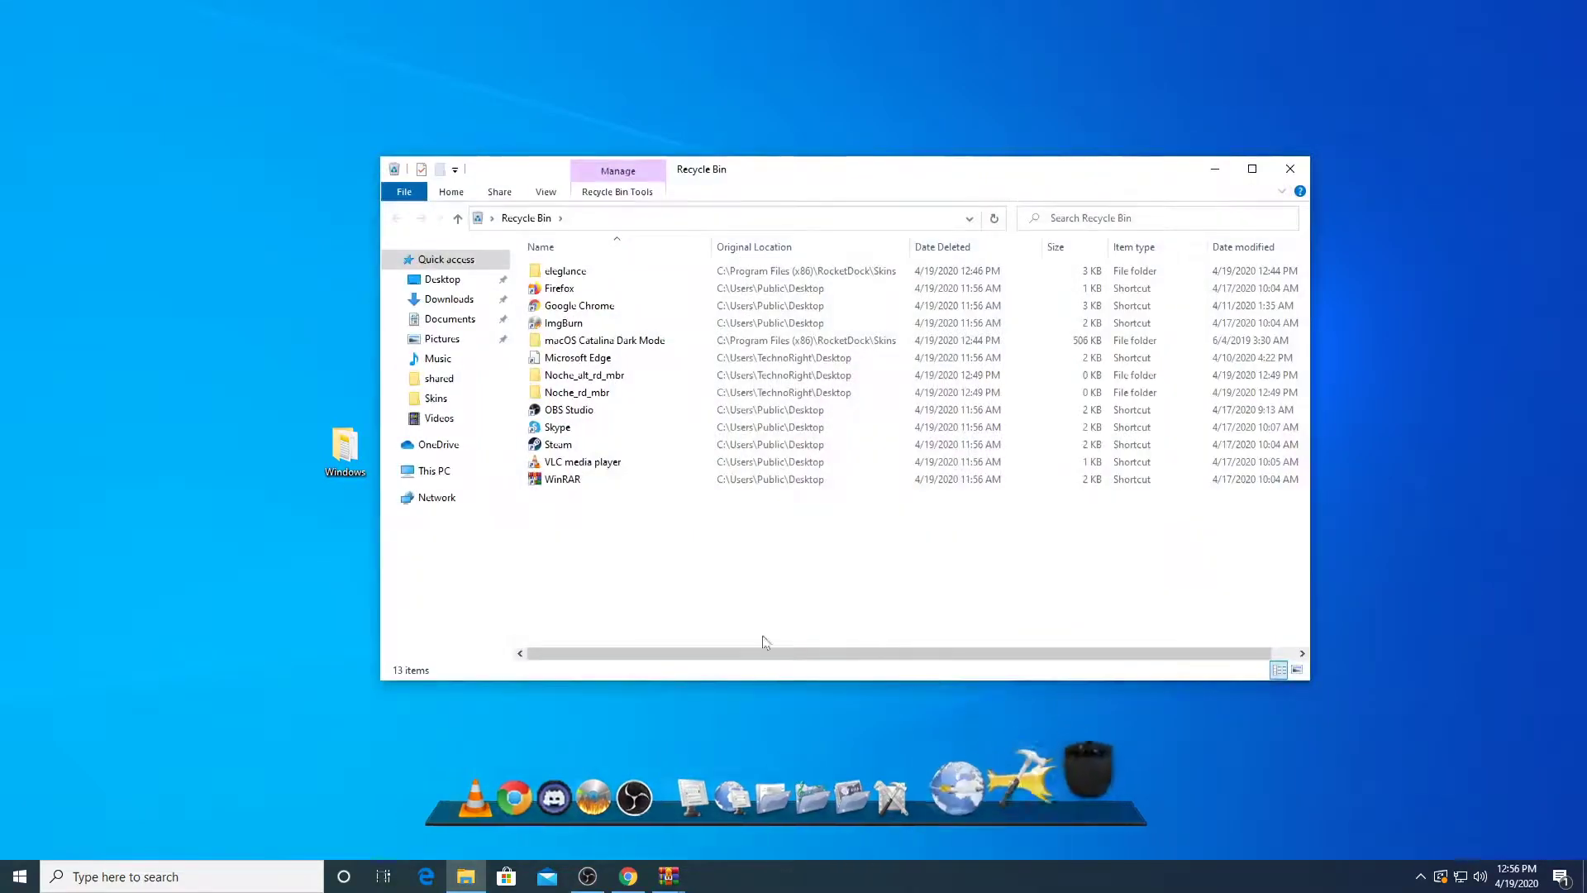
left_click_drag(703, 600, 652, 251)
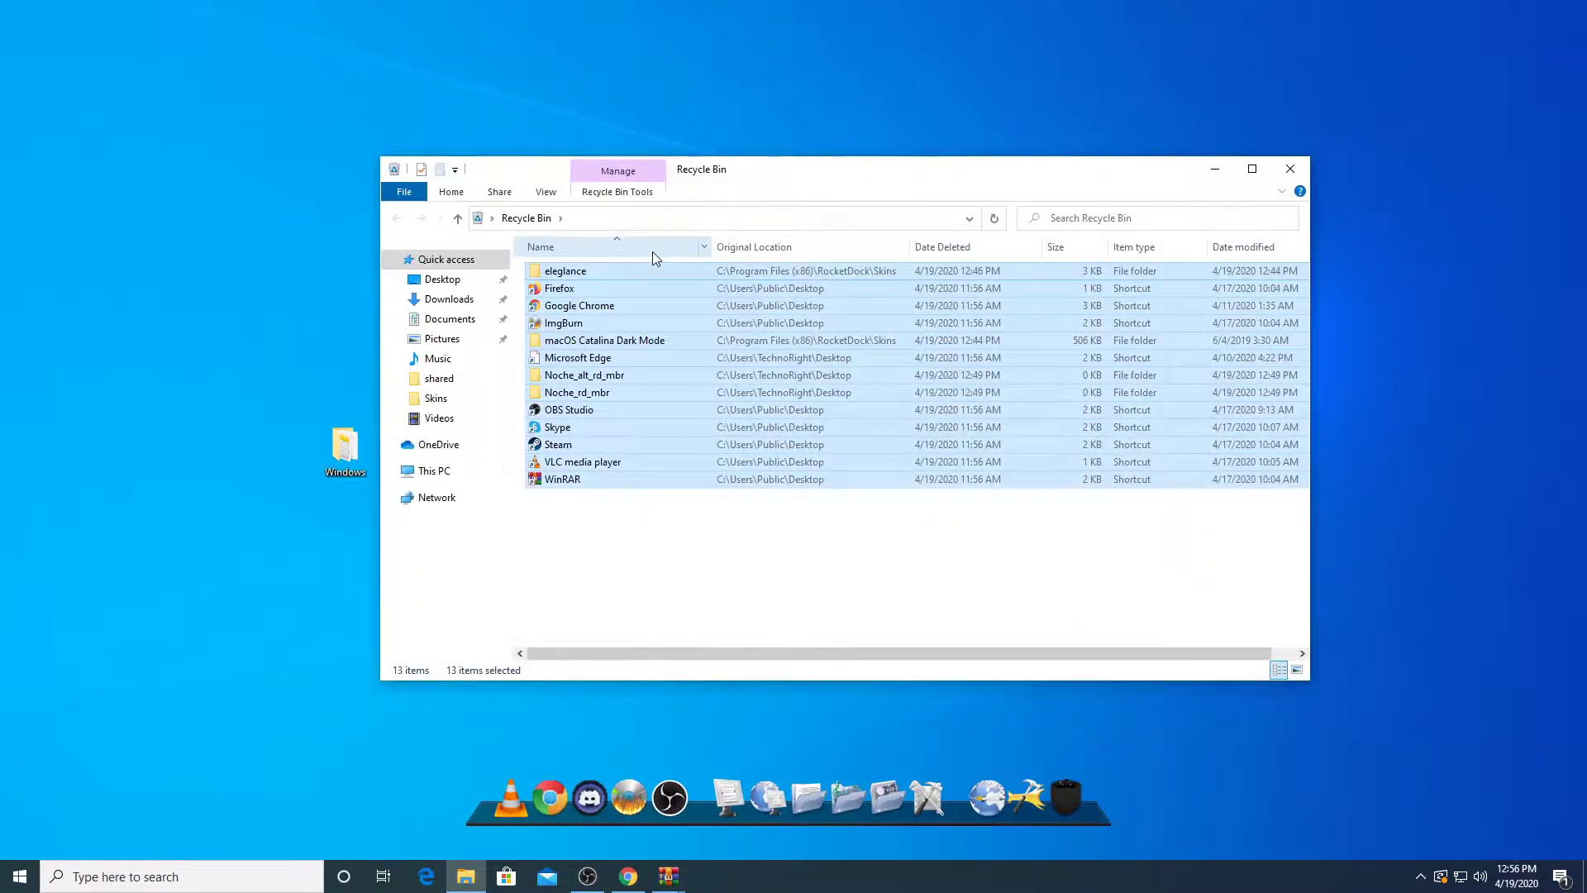
key("Delete")
key("Return")
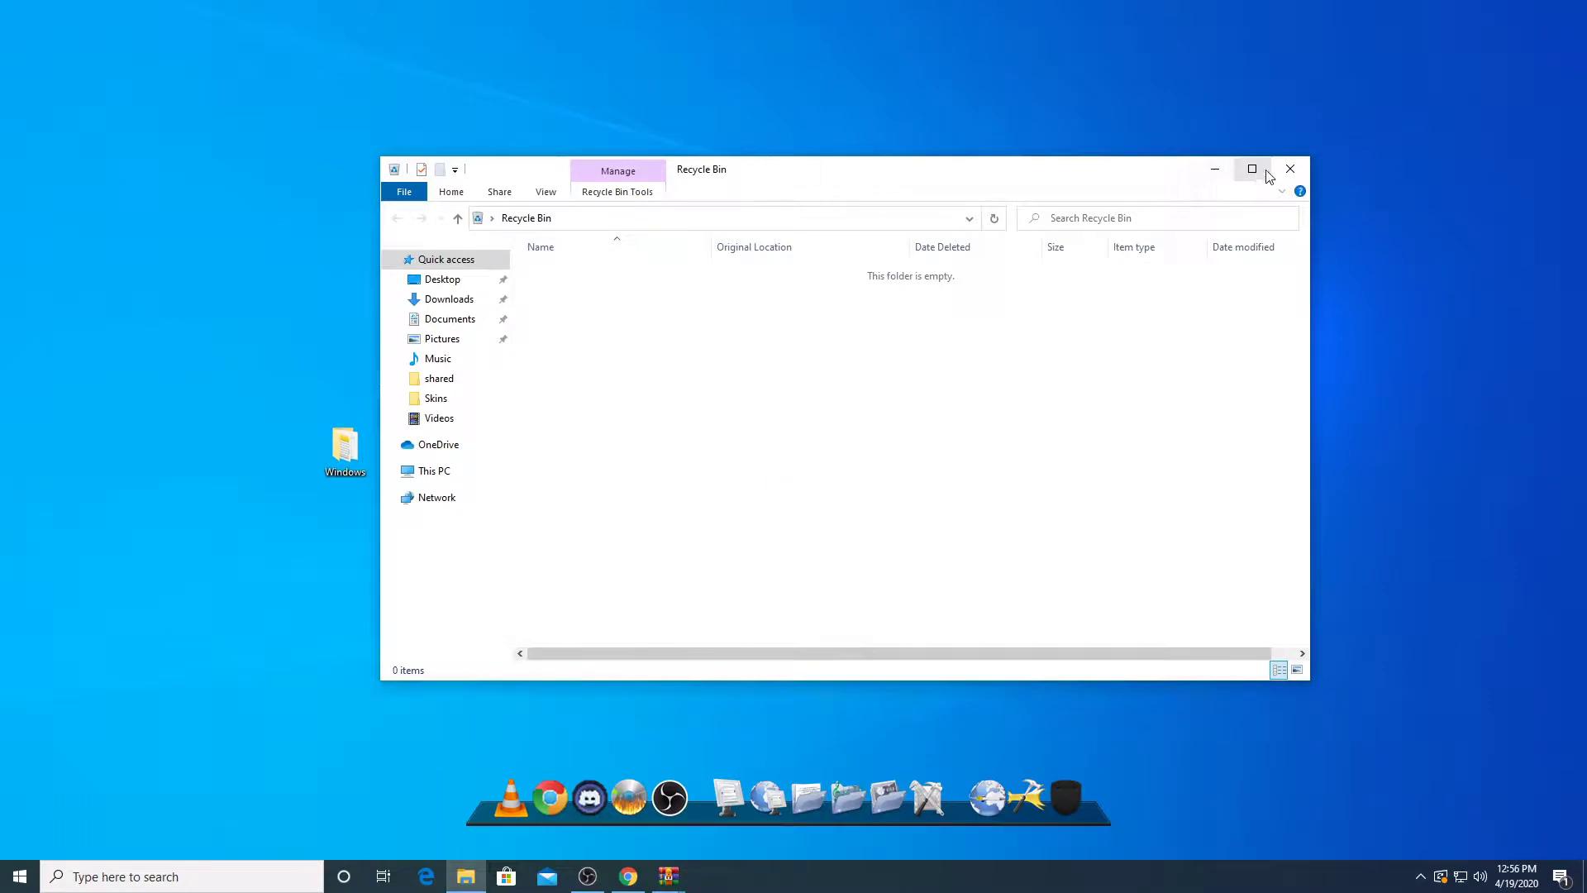
left_click(1290, 169)
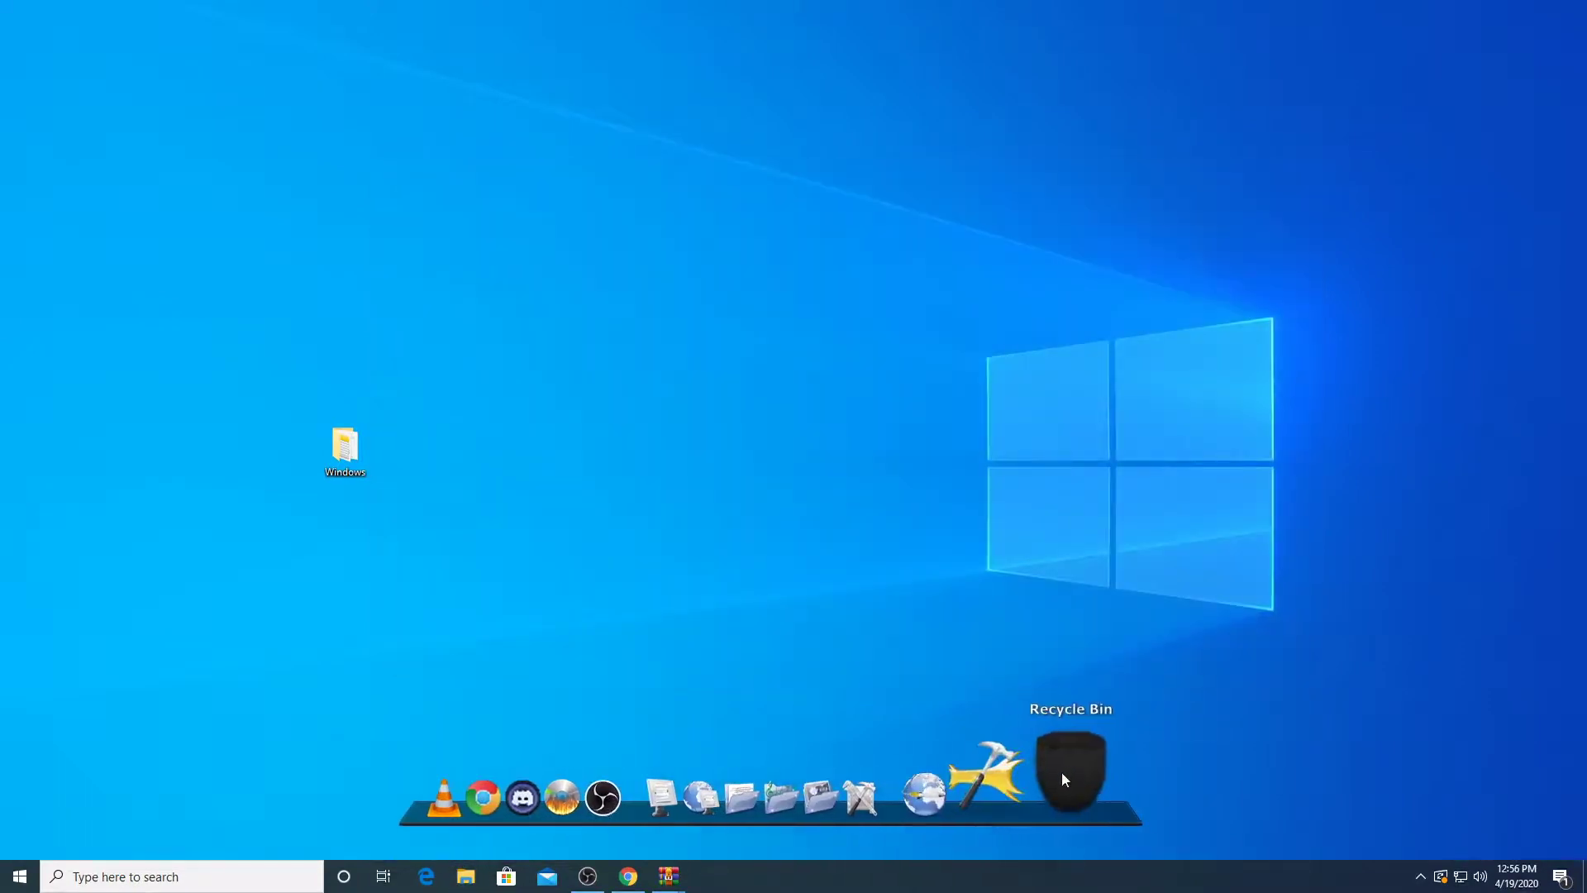
right_click(841, 154)
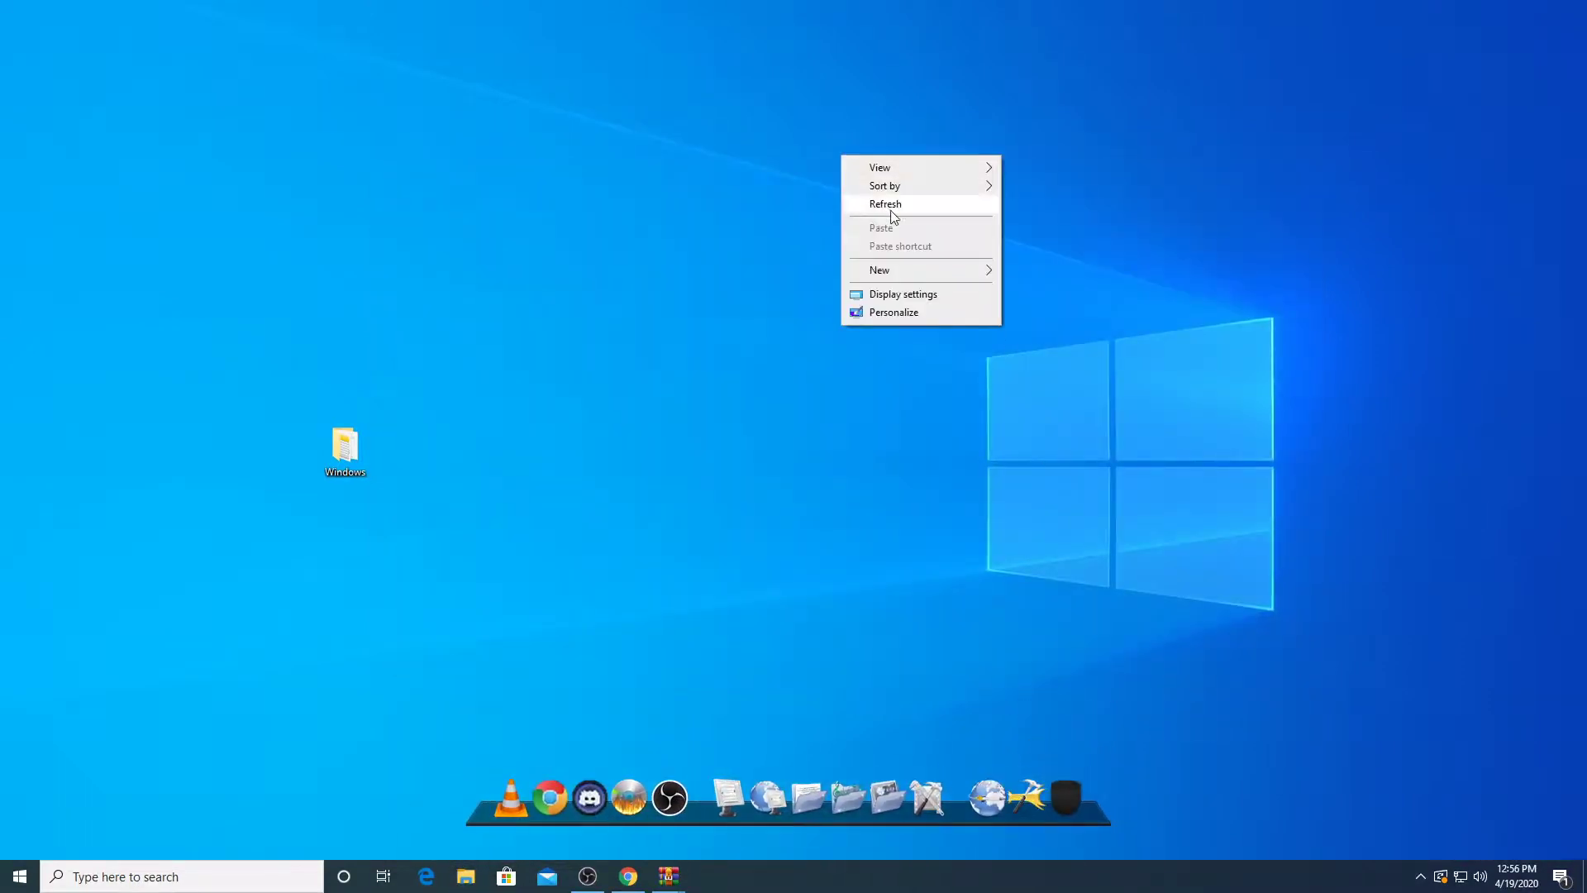
left_click(885, 204)
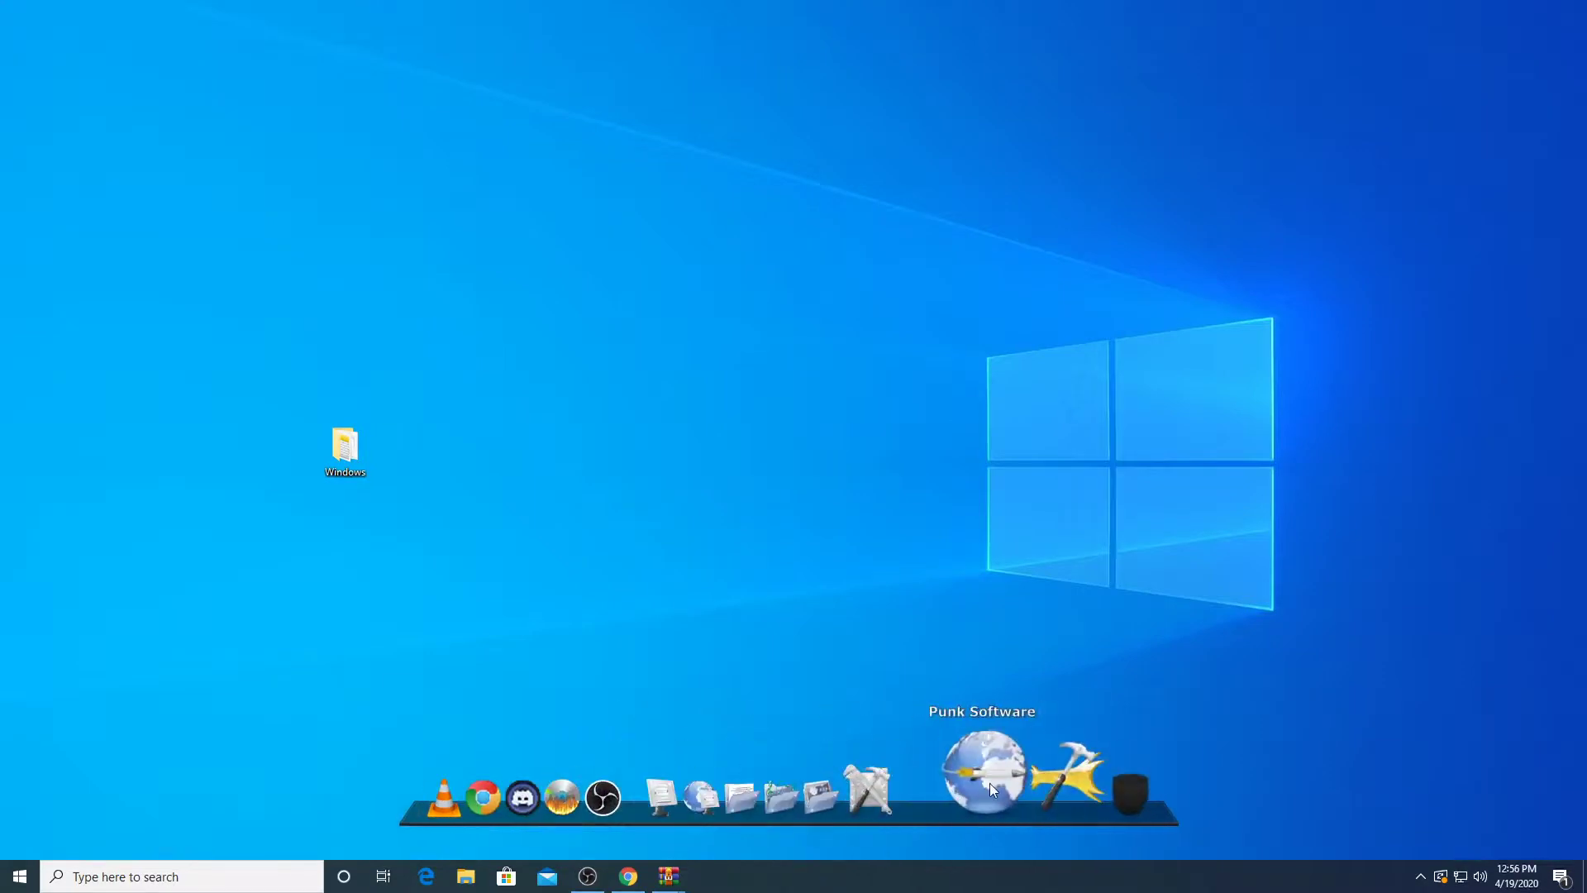